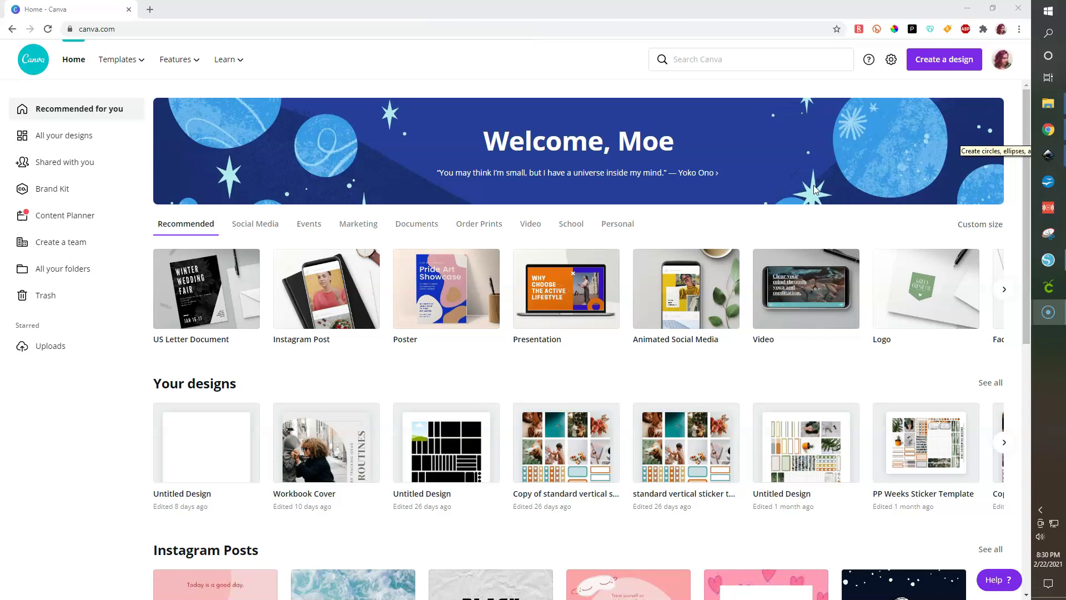
Step: Create a new custom-size design measuring 6.75 × 9.25 in and dismiss the cash-back offer
click(938, 63)
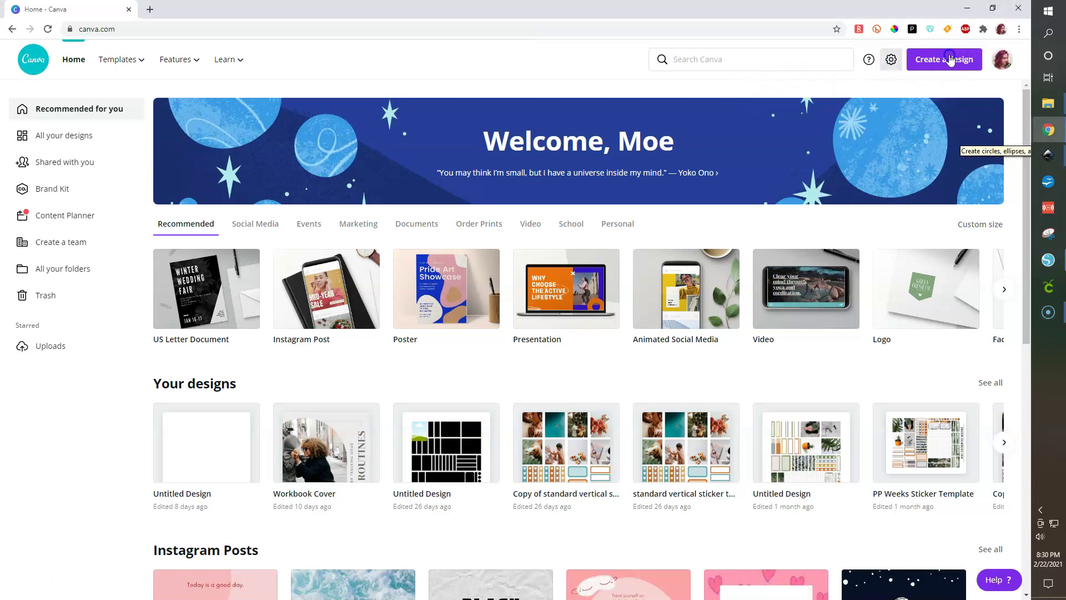
click(951, 60)
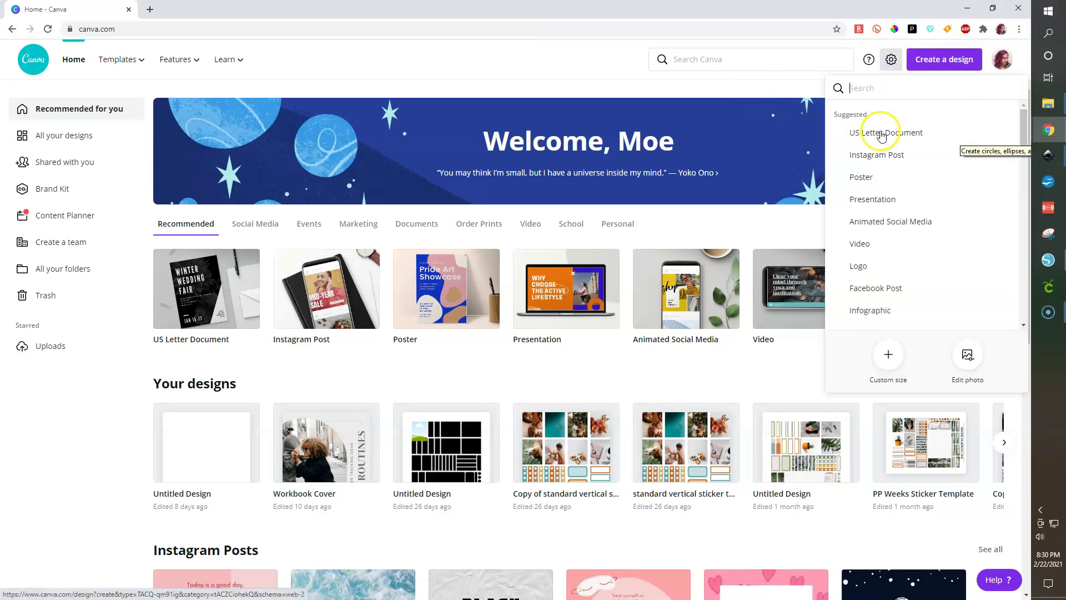
click(889, 356)
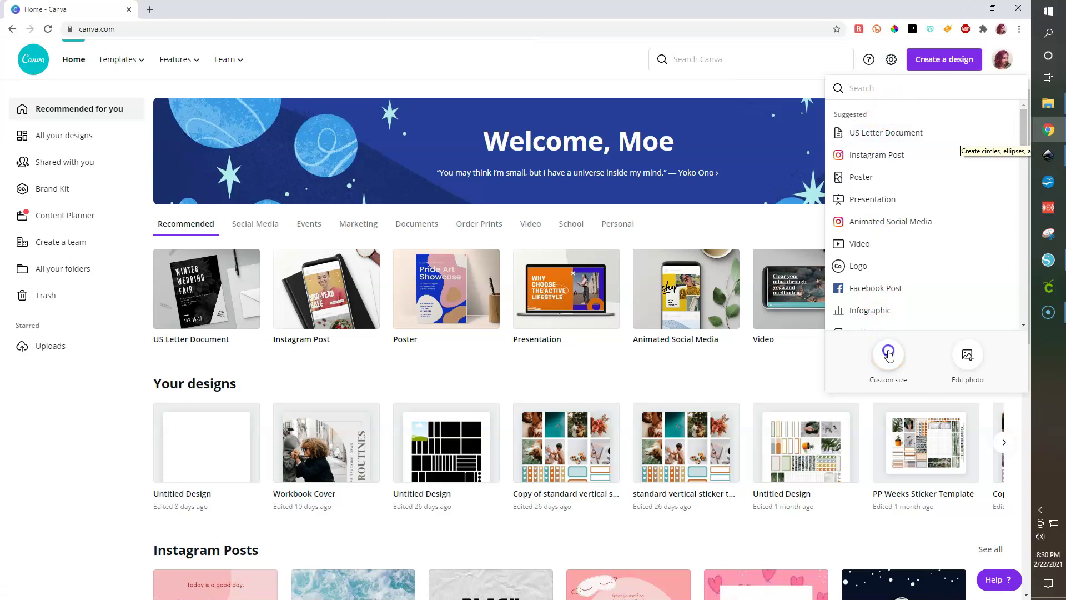
click(890, 355)
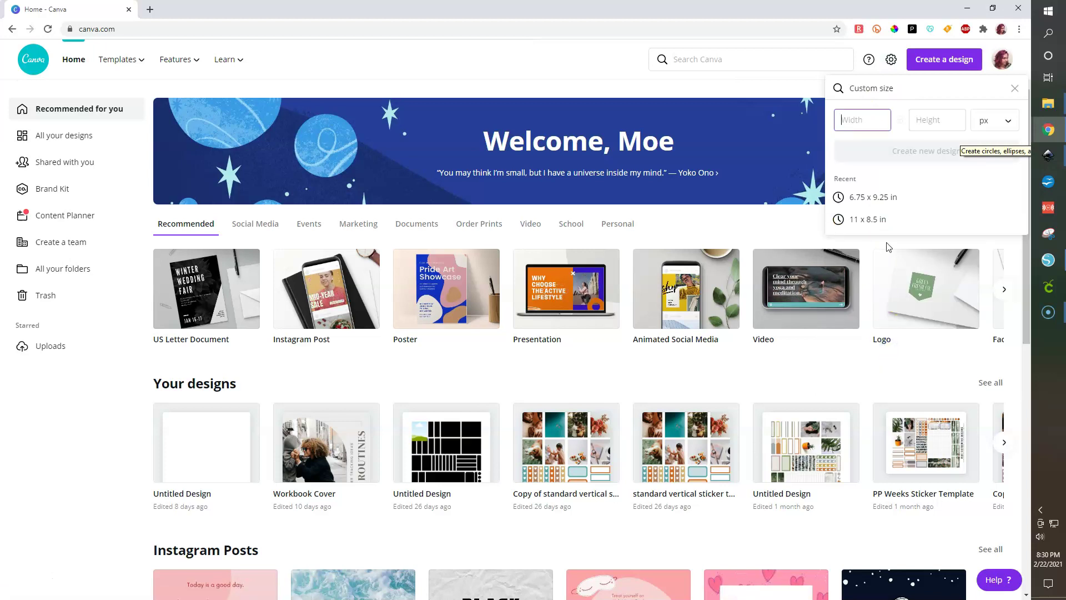
click(874, 198)
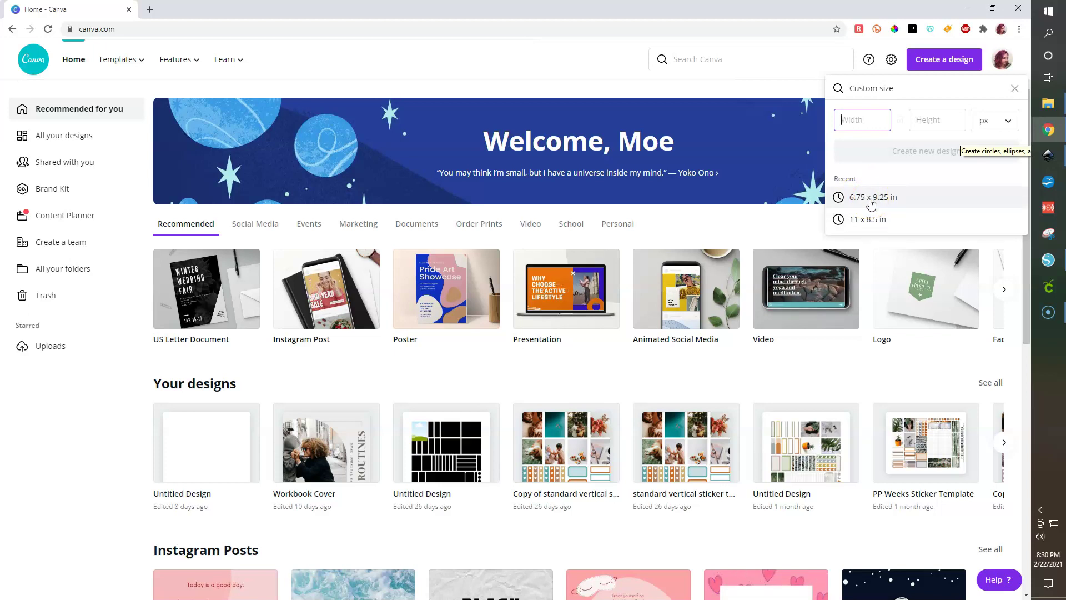
click(1012, 121)
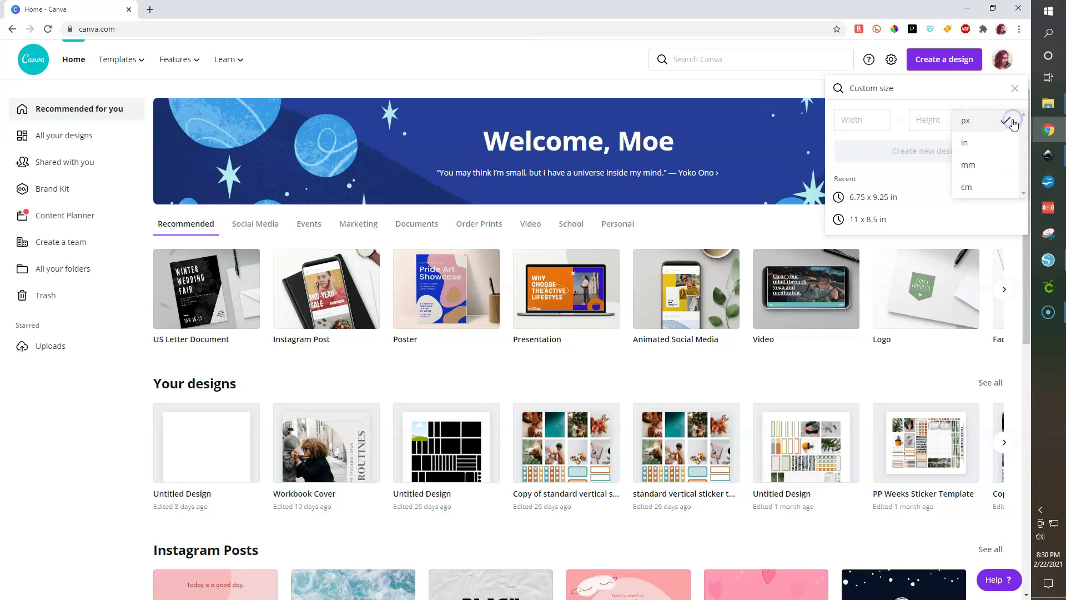
click(971, 143)
click(871, 122)
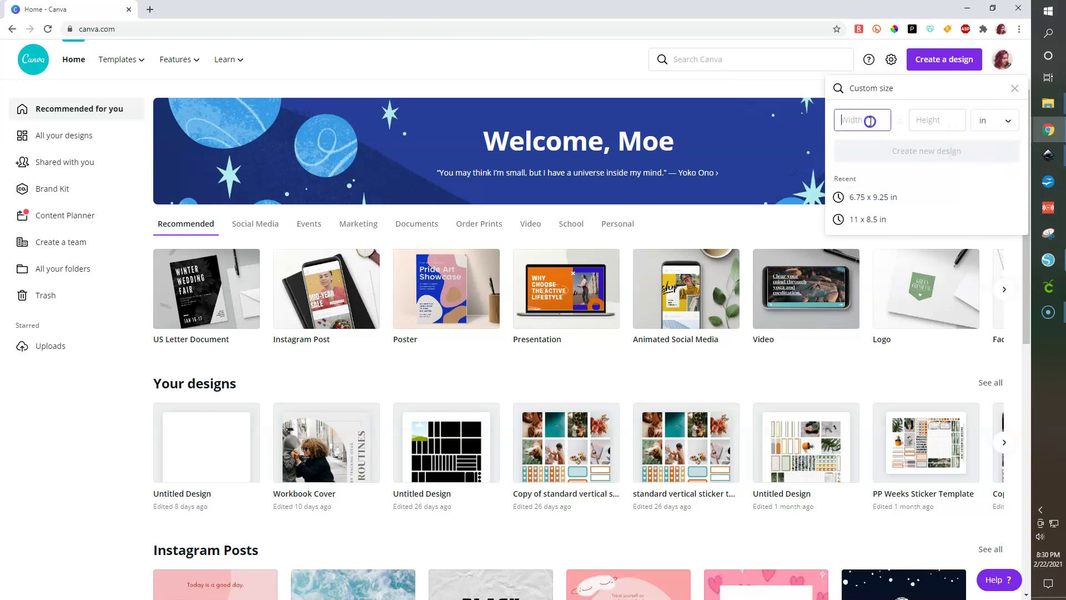
text(6.75)
key(Tab)
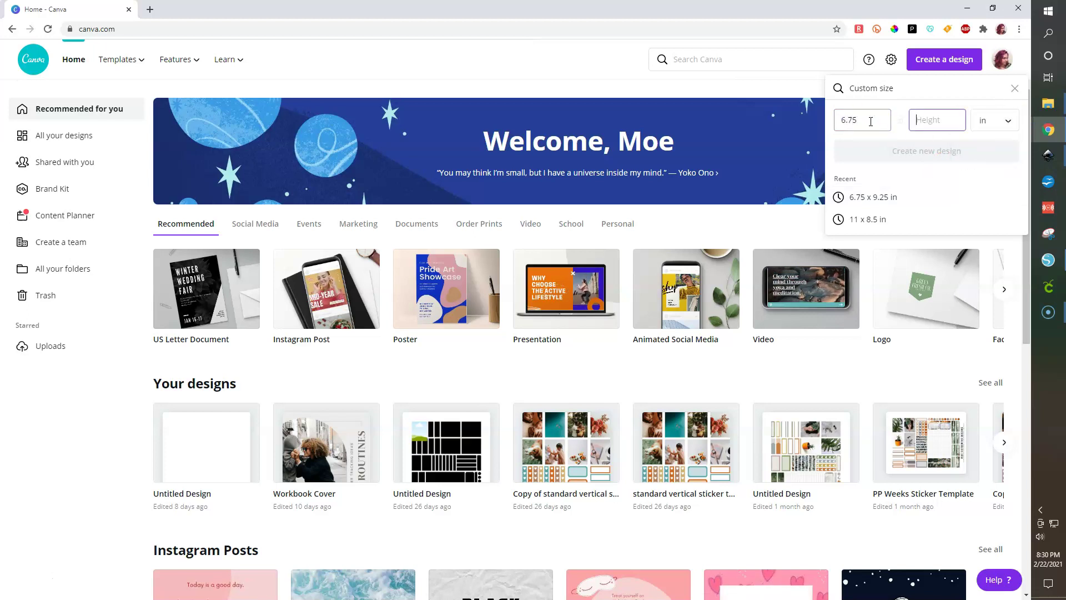
text(9.25)
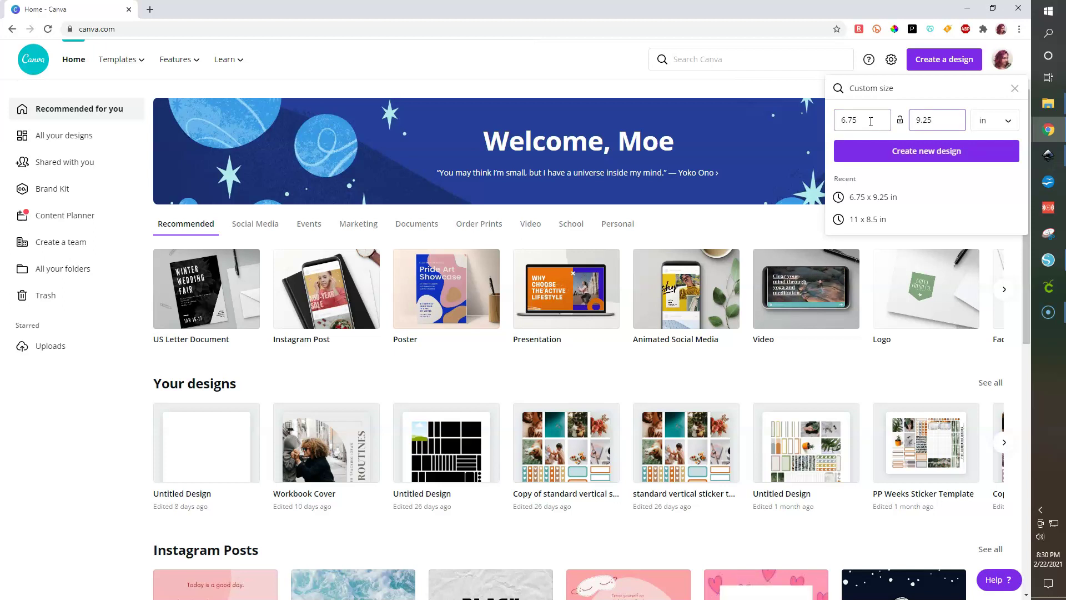
click(894, 153)
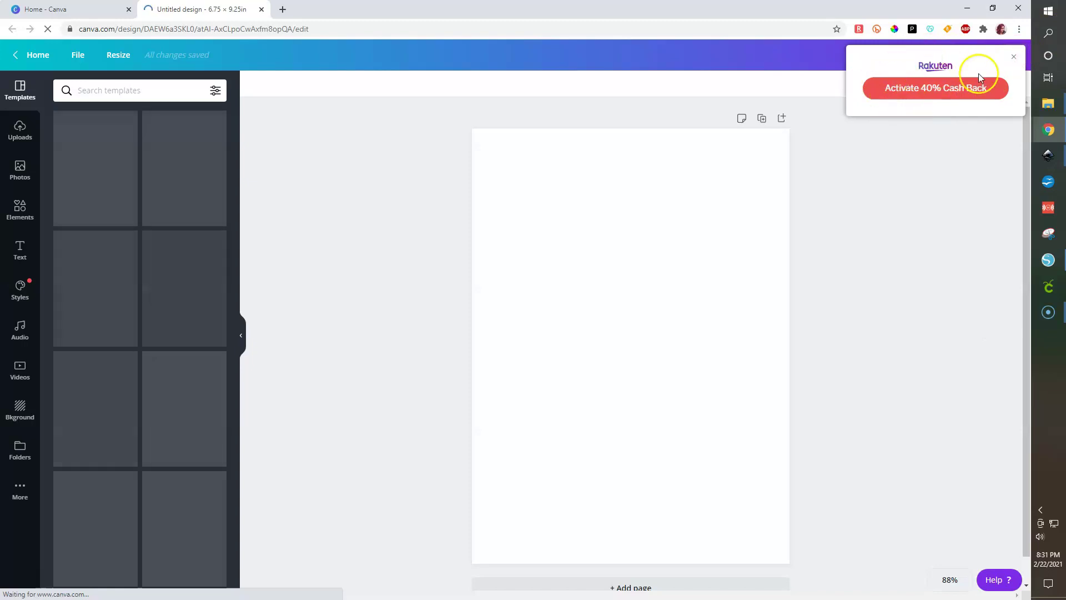
click(1014, 58)
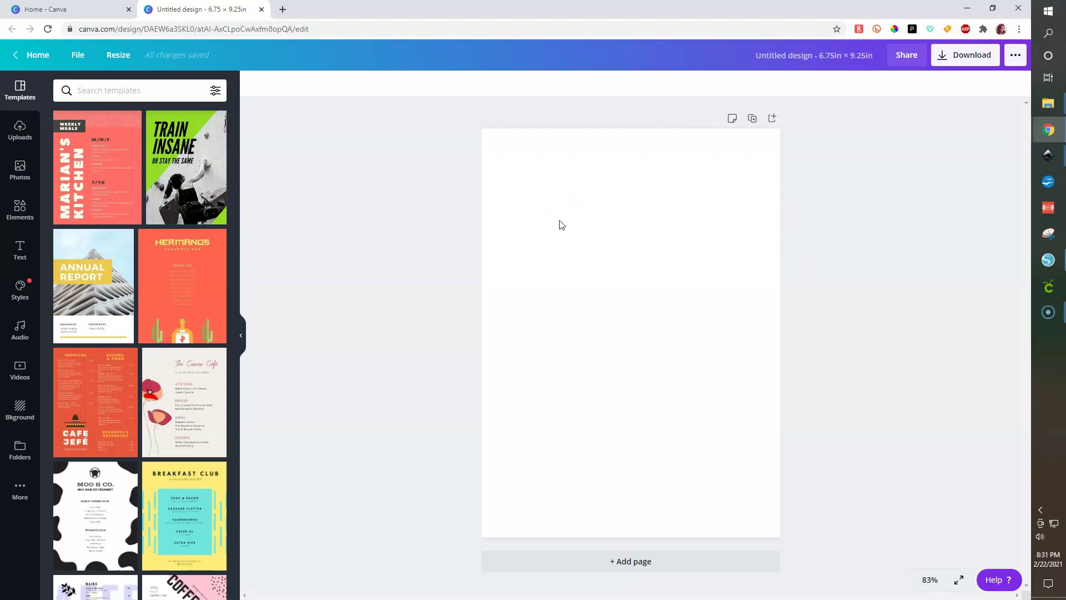
Step: Look over the DIY foiled overlay printable listing on Etsy and return to the blank Canva design
click(560, 225)
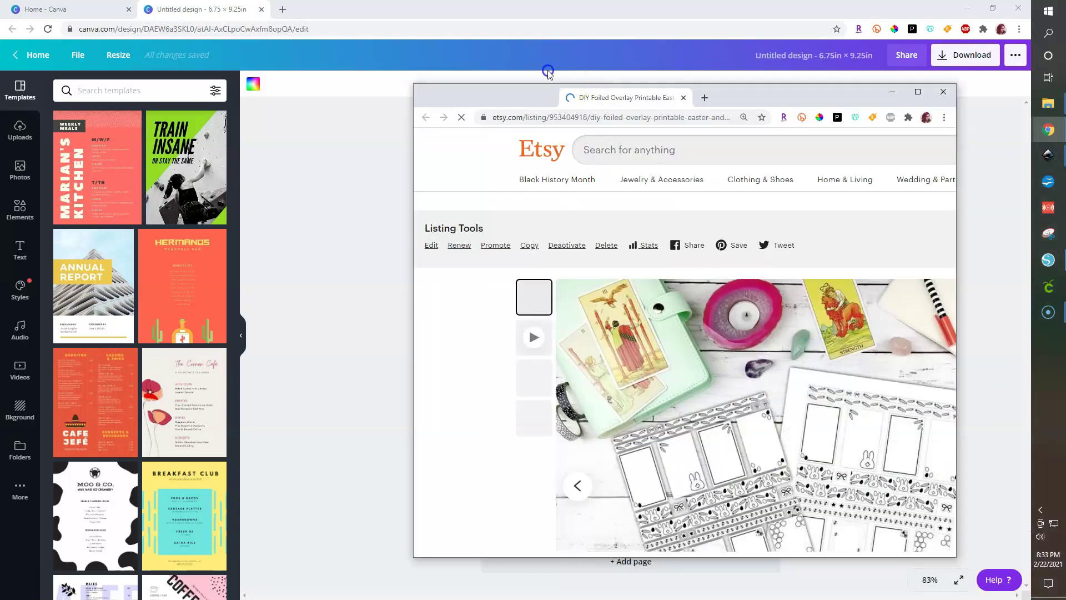
click(549, 72)
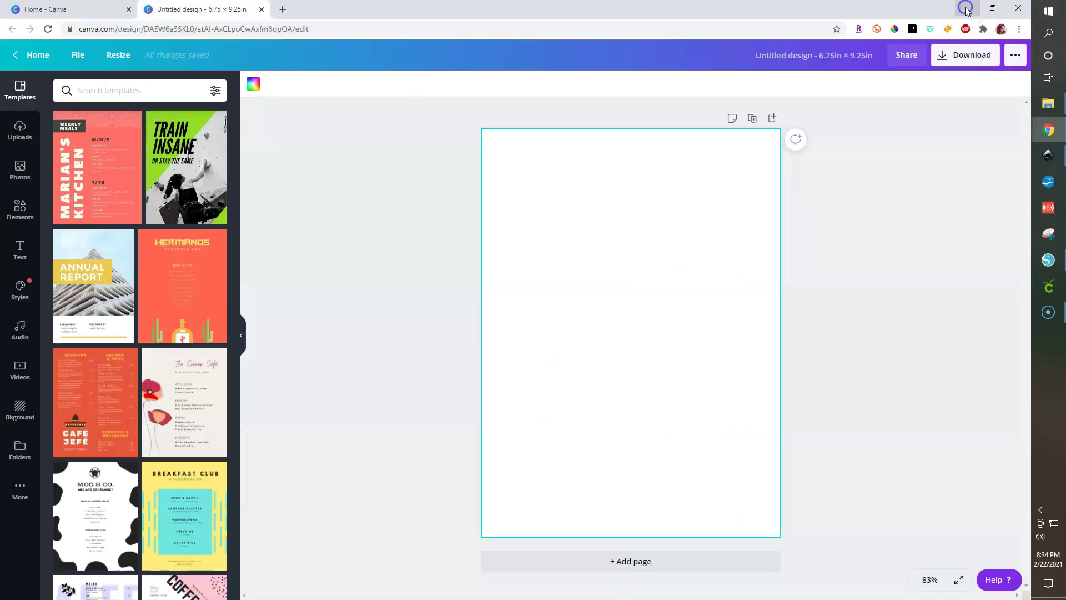
click(967, 8)
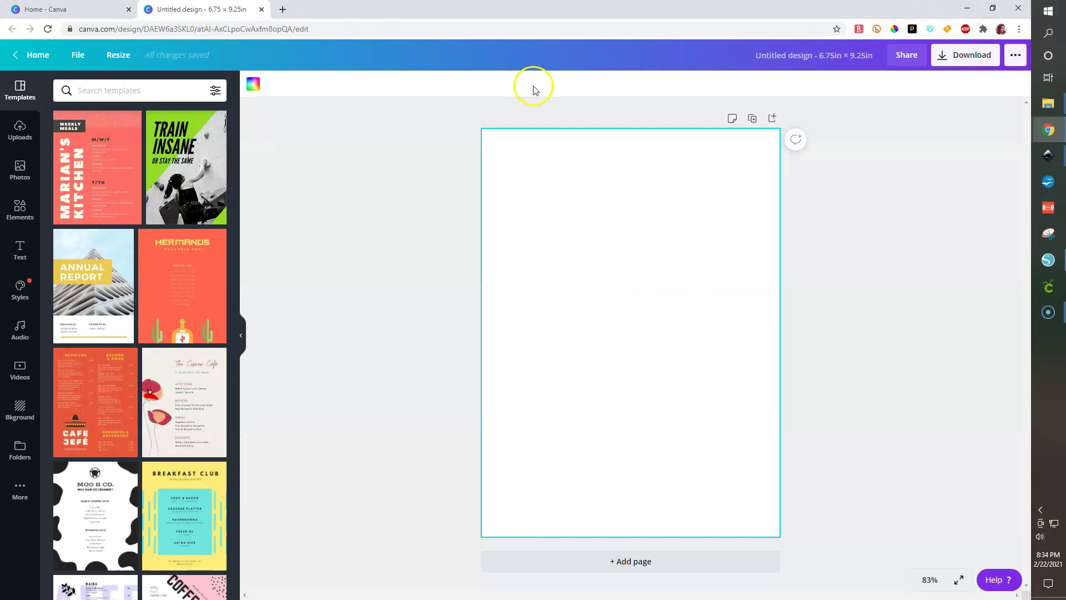
Step: Set the blank page's background colour to dark teal from the default colours
click(254, 87)
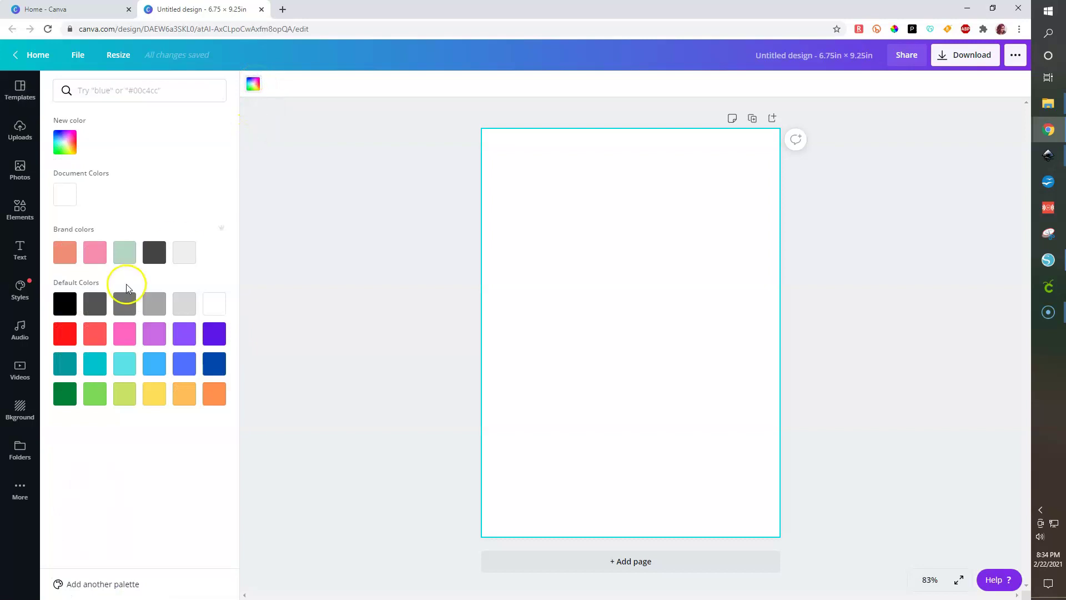
click(64, 363)
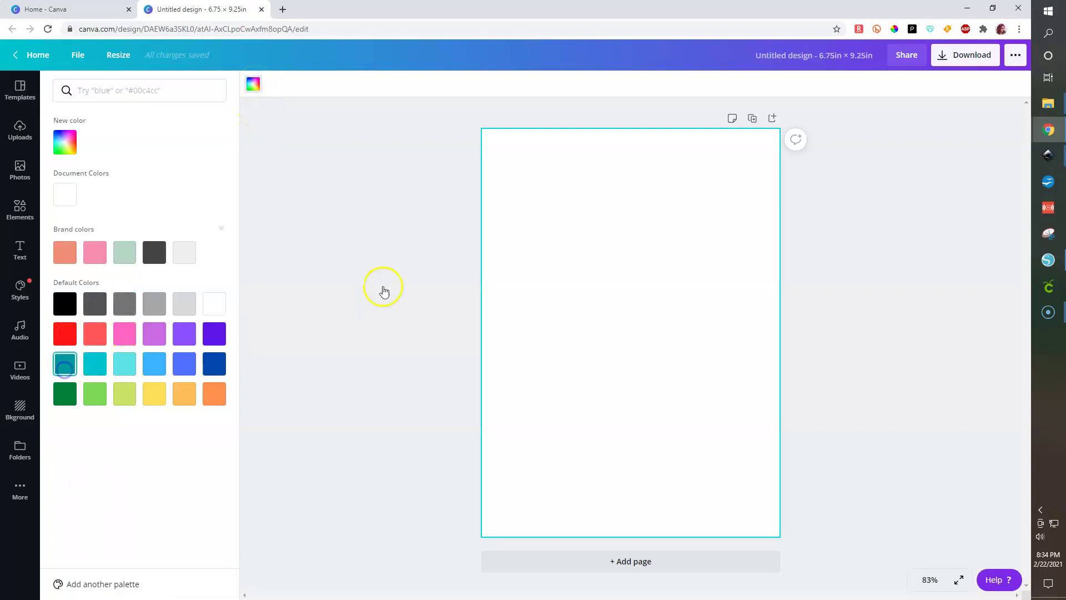
click(299, 192)
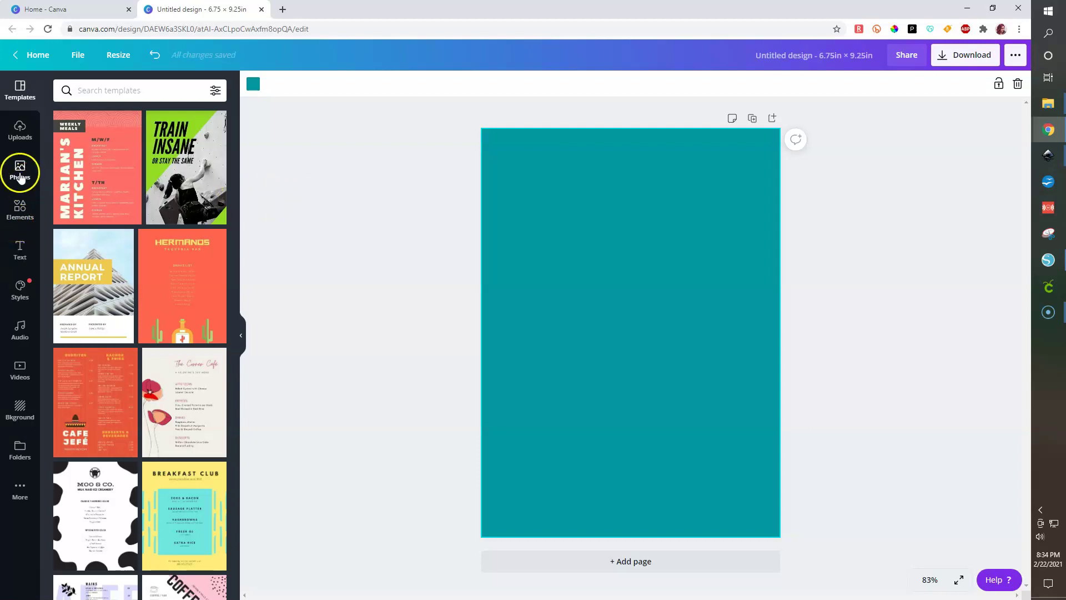
Step: Add a square from the Shapes elements to the page and colour it white
click(25, 215)
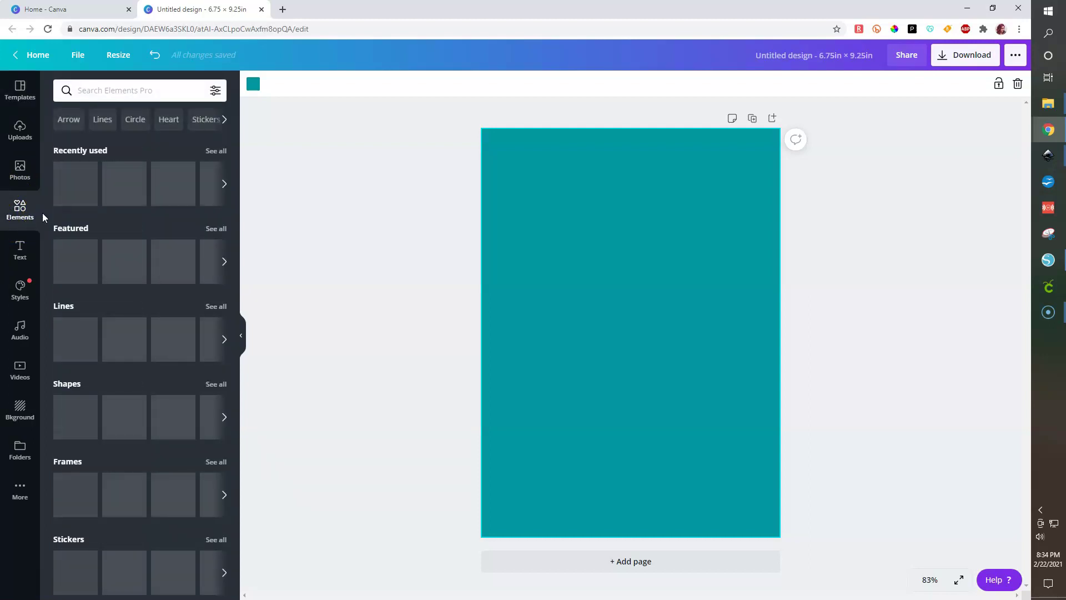
click(72, 385)
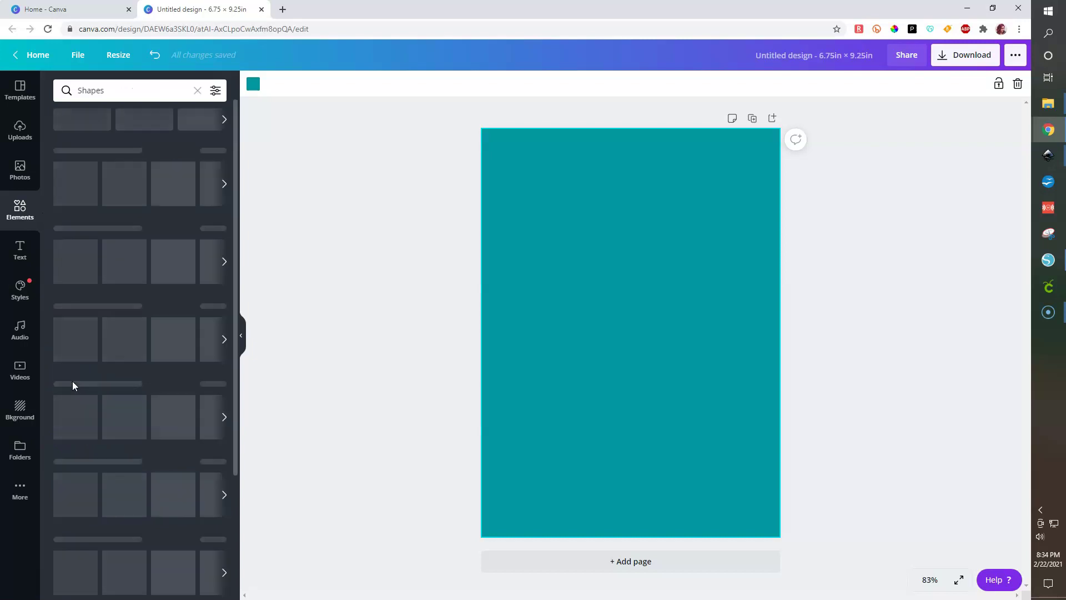
click(143, 176)
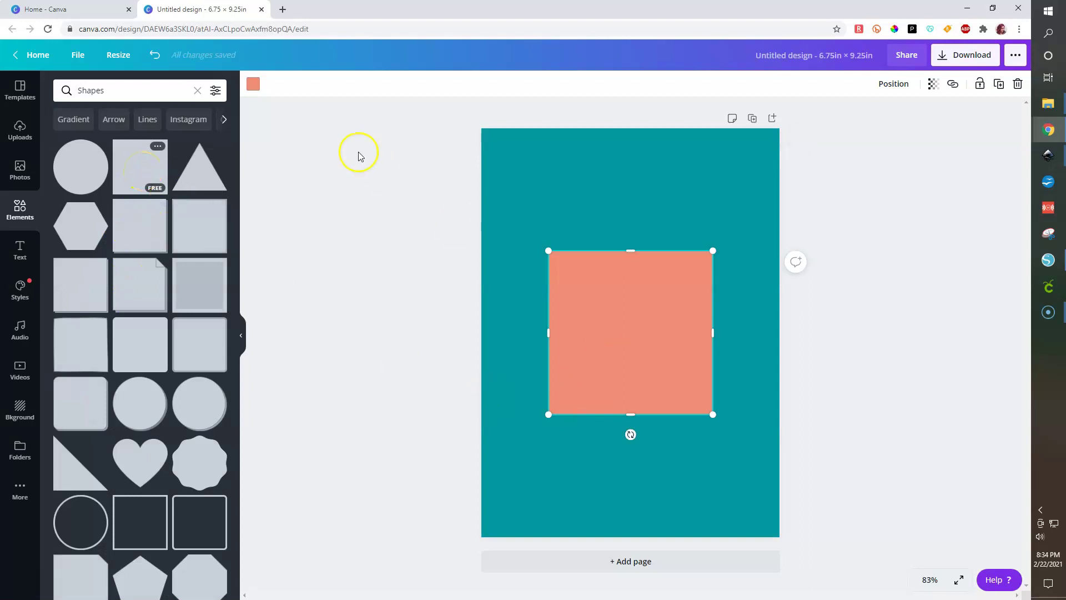
click(254, 83)
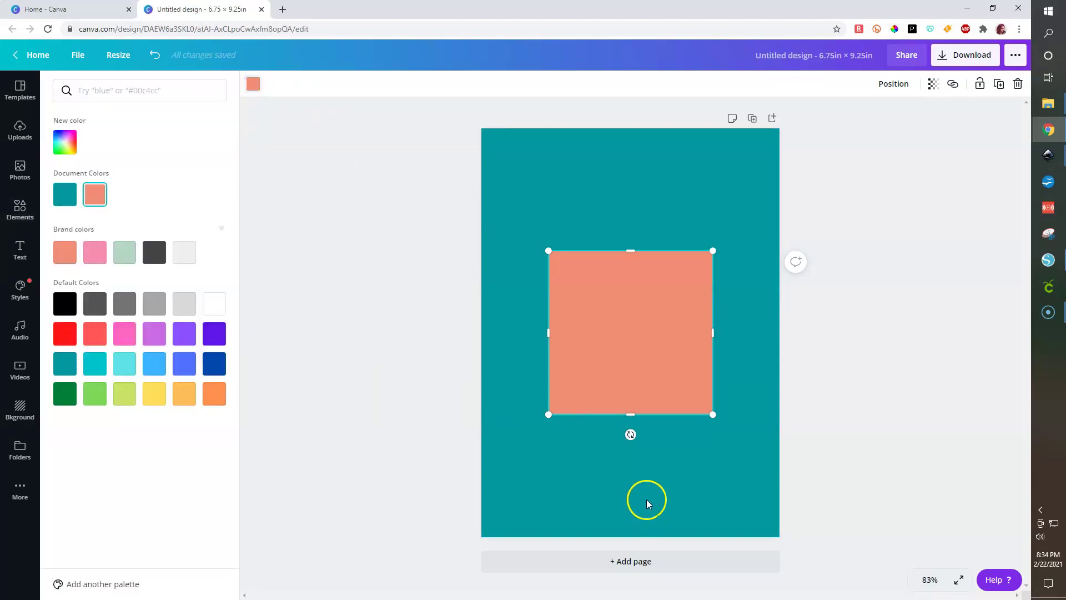
click(214, 307)
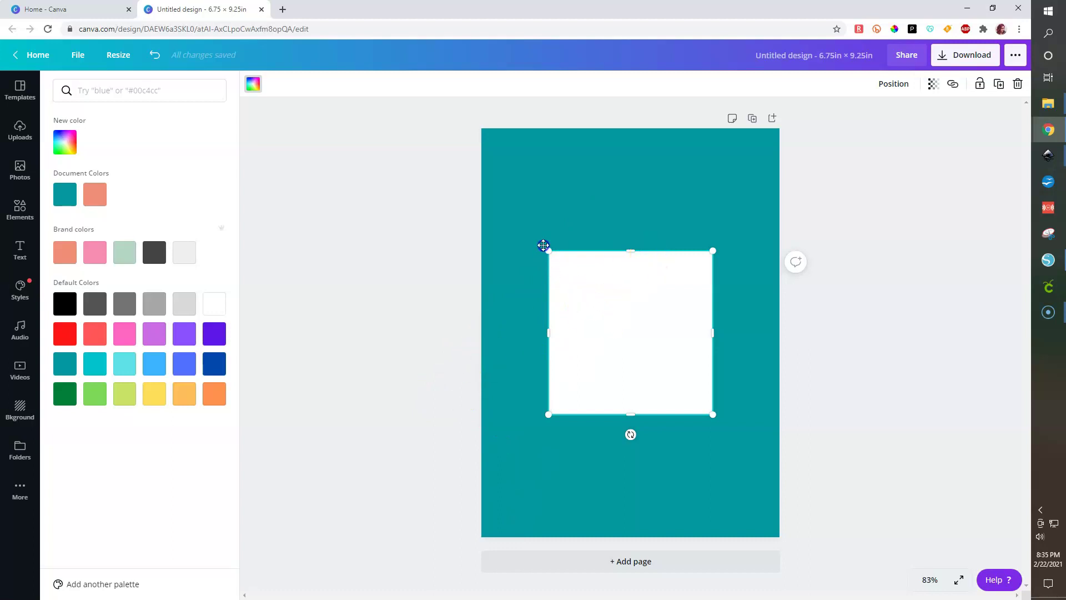
Step: Move the white square to the page's top-left corner, narrow it to 1.5 in wide and shorten it to roughly half its height
drag(605, 321, 537, 198)
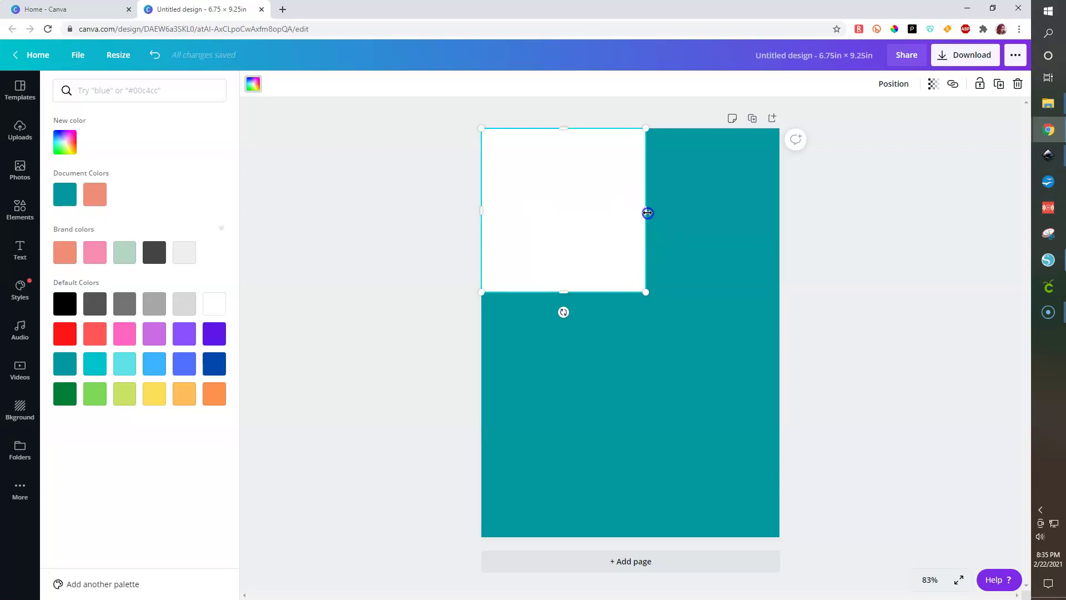
drag(648, 213, 551, 211)
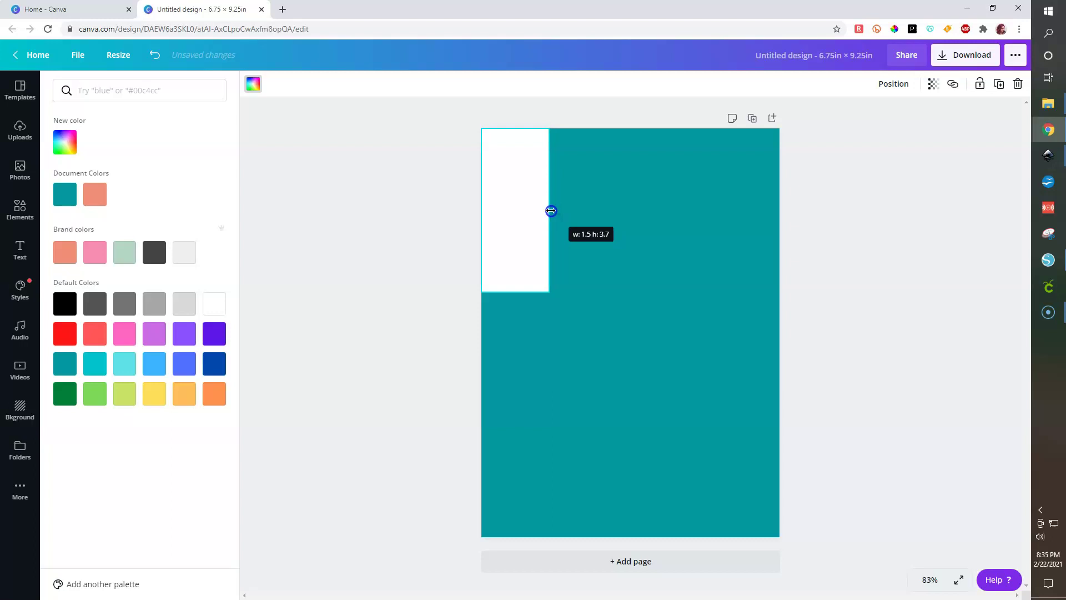
mouse_move(551, 211)
mouse_down()
mouse_move(587, 209)
mouse_move(552, 210)
mouse_up()
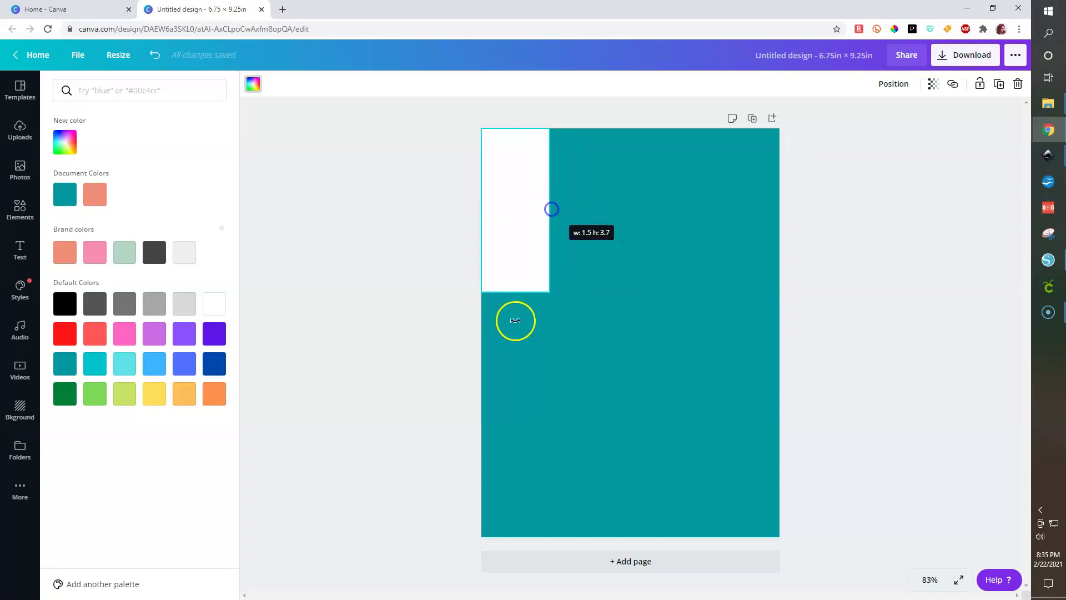
drag(516, 286, 513, 214)
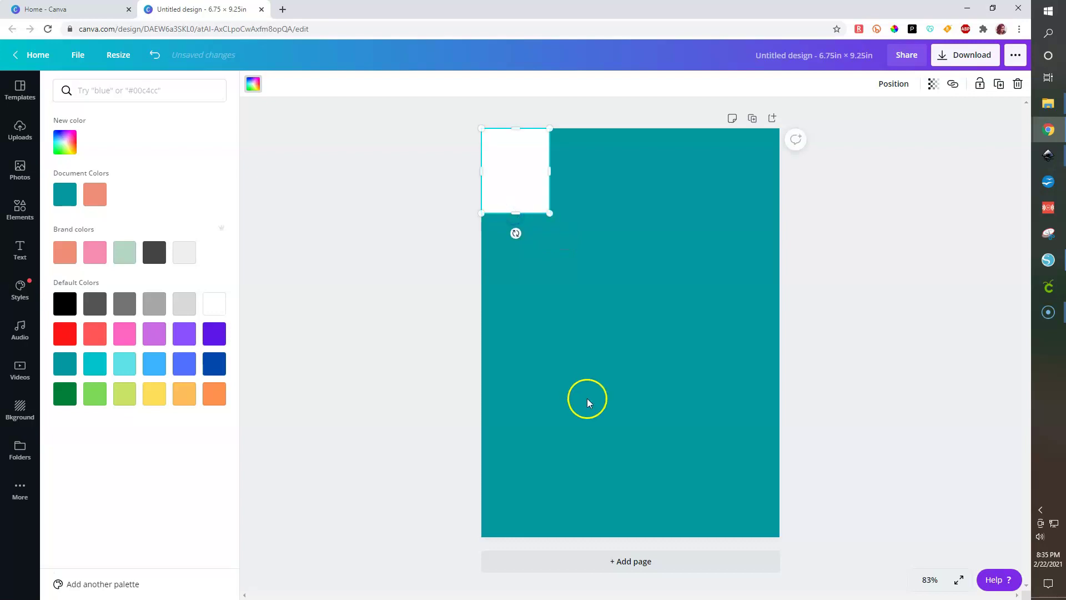
click(882, 307)
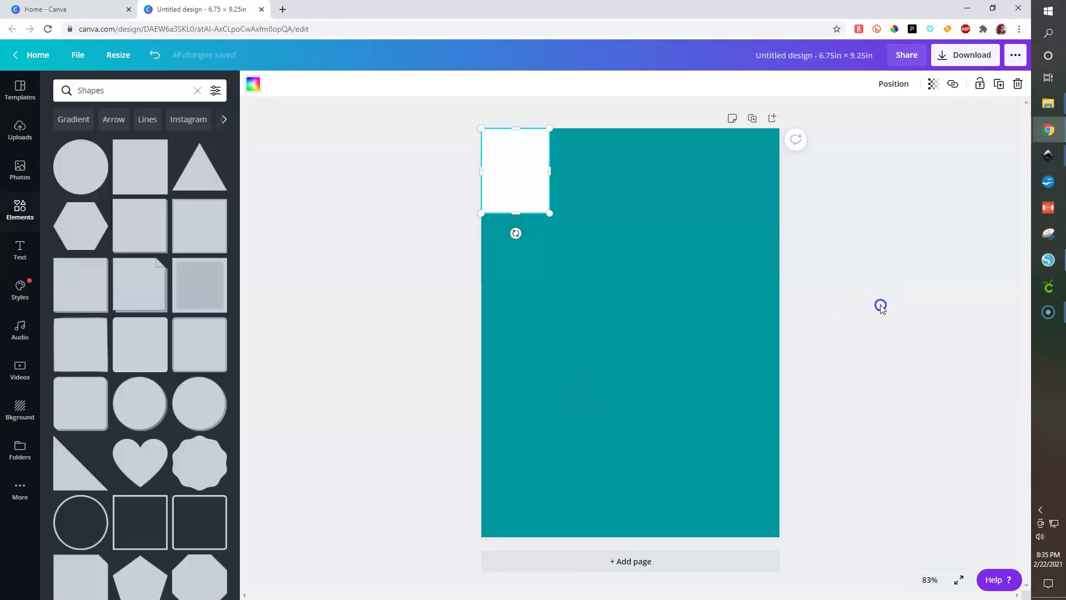
click(416, 252)
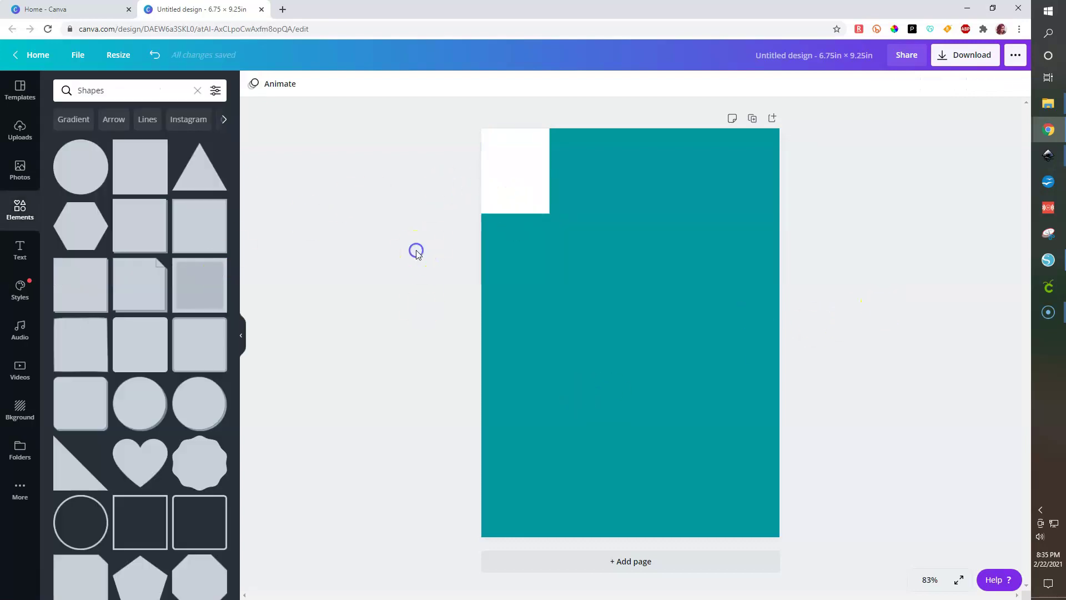
Step: Duplicate the white rectangle three times so there are four boxes on the page
click(505, 195)
key(ctrl+d)
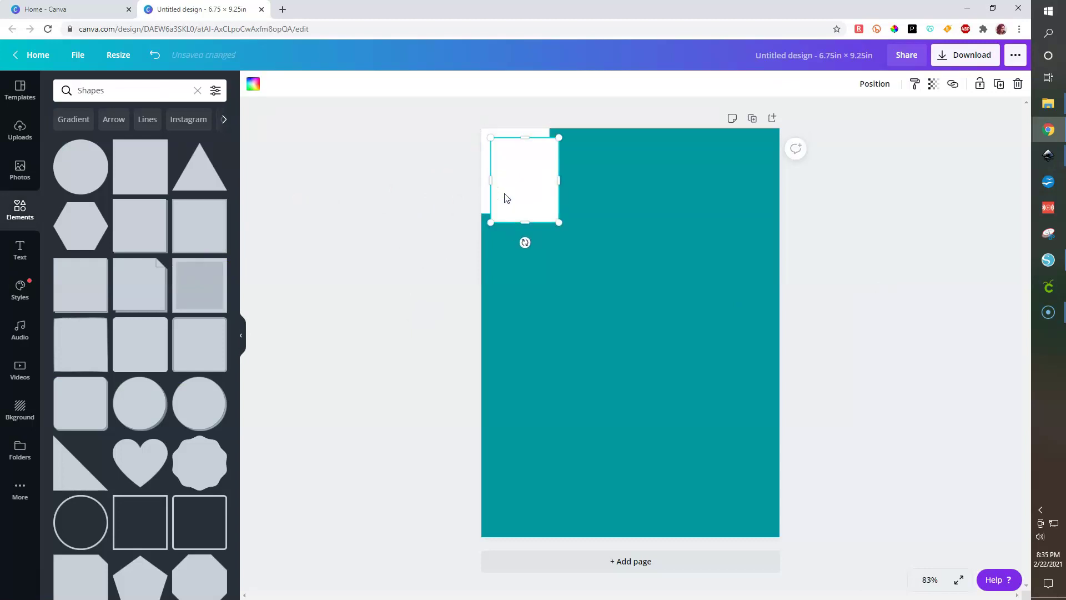
key(ctrl+d)
key(ctrl+d)
click(647, 244)
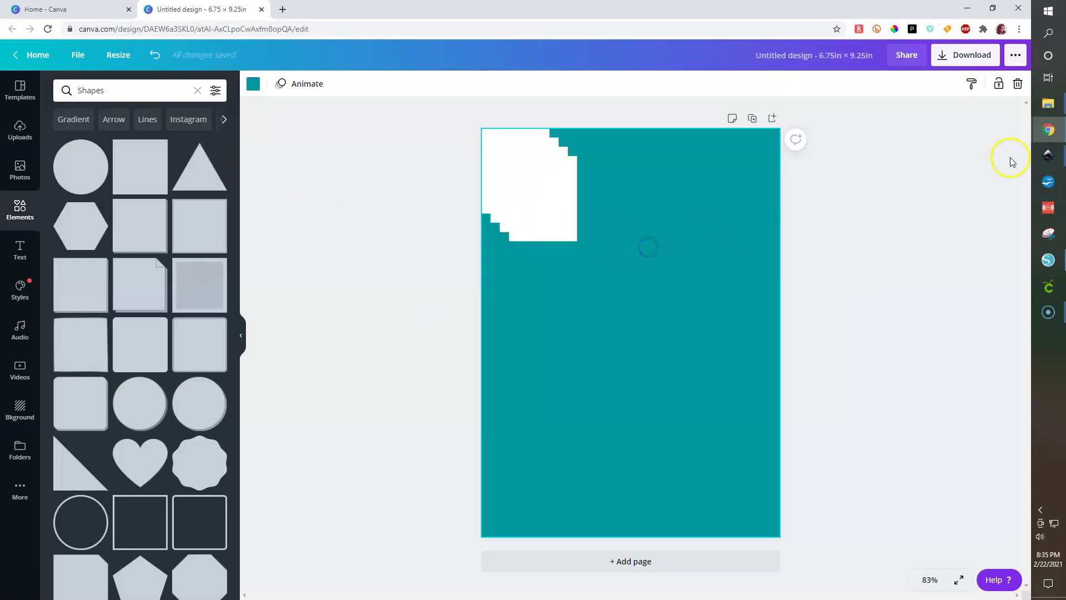
Step: Align the frontmost white rectangle to the right edge of the page
click(565, 203)
click(661, 229)
click(540, 228)
click(867, 83)
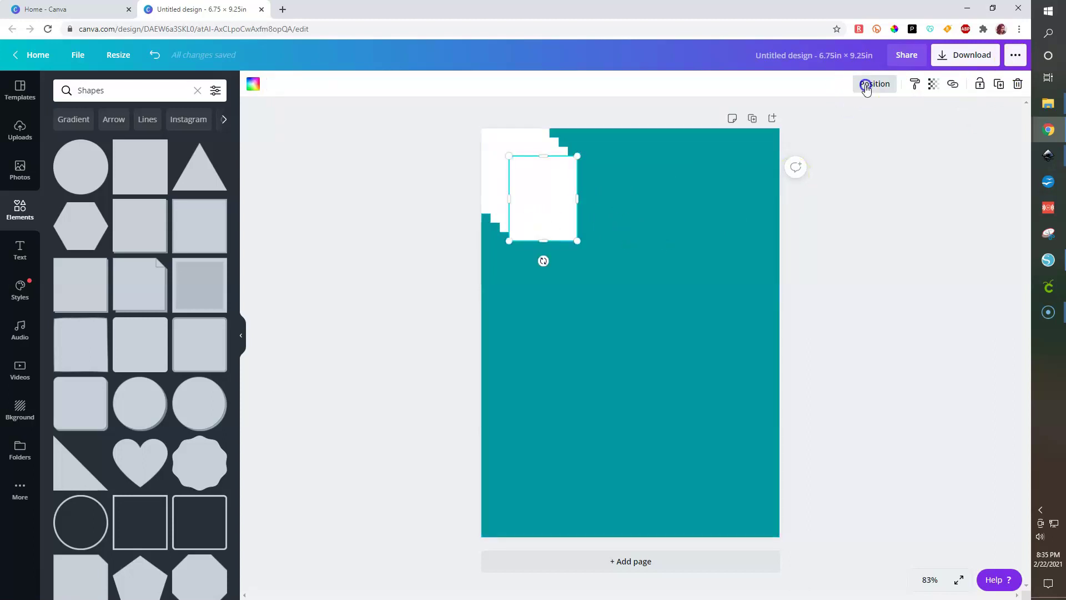
click(578, 319)
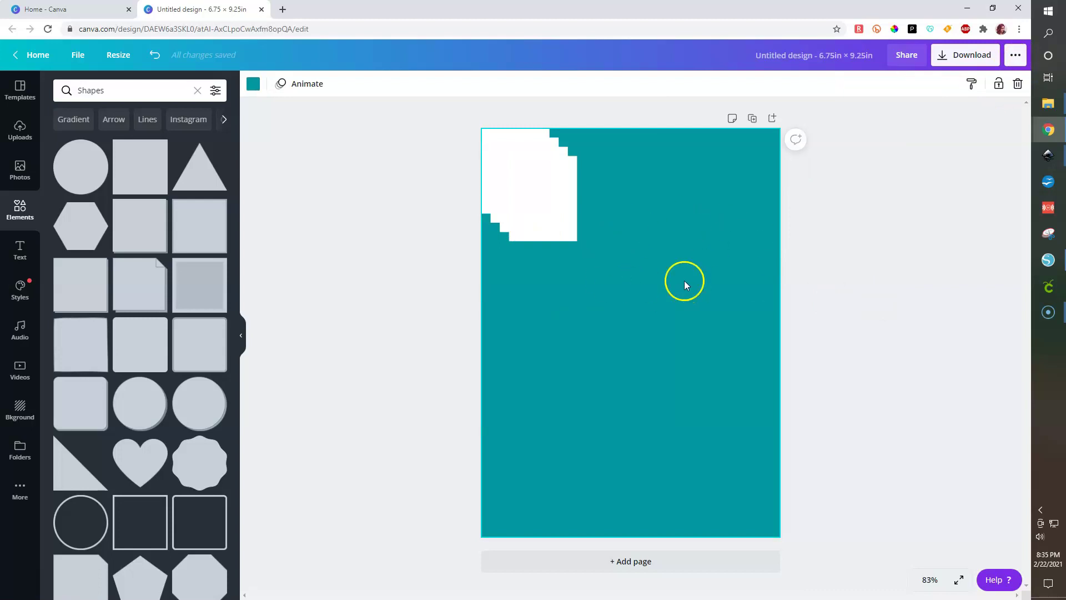
click(559, 206)
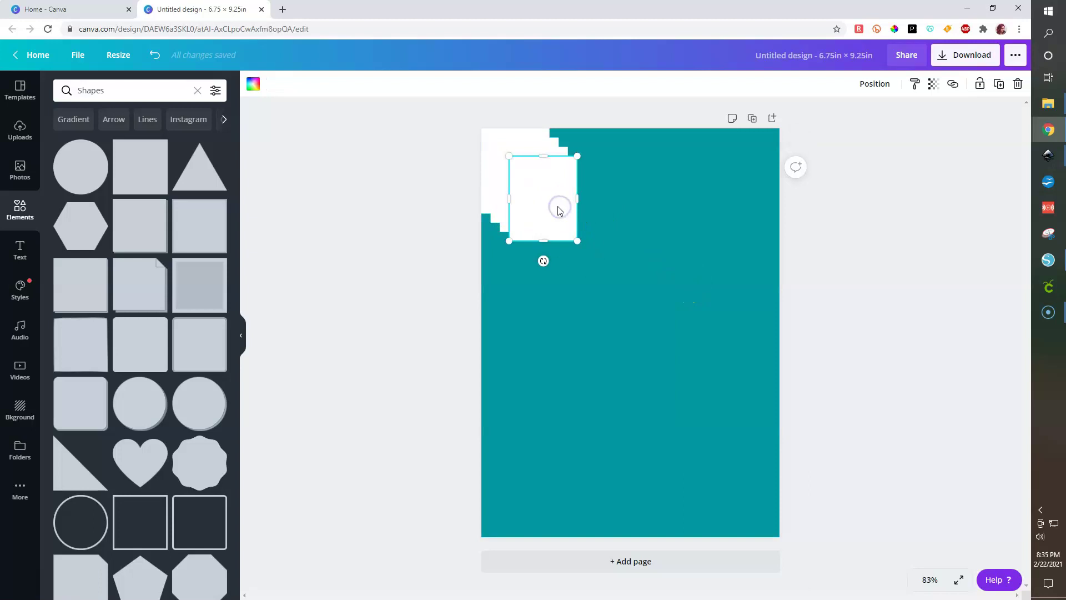
click(873, 85)
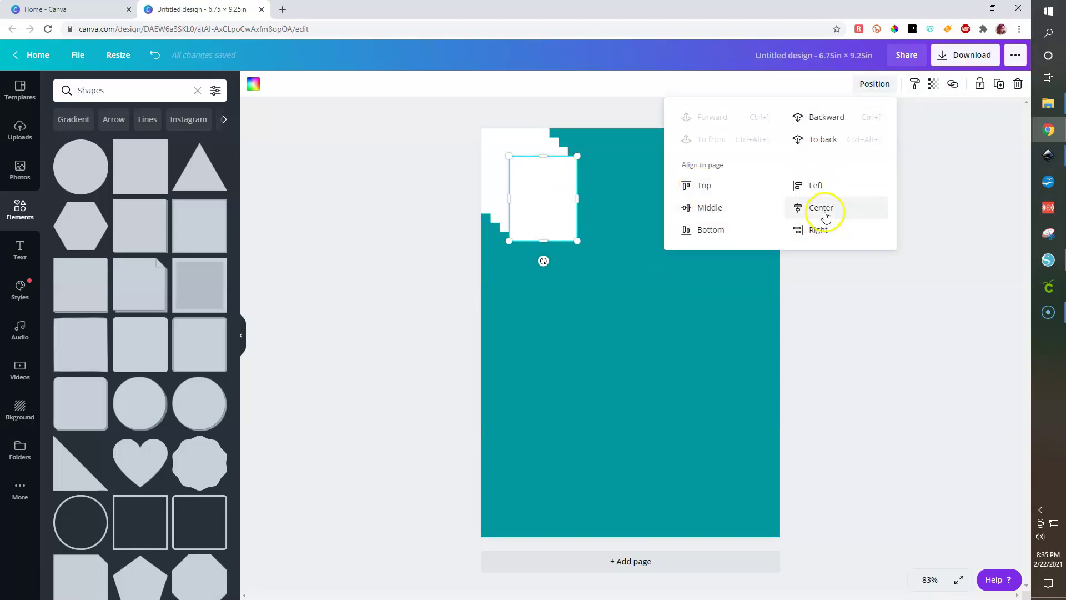
click(814, 228)
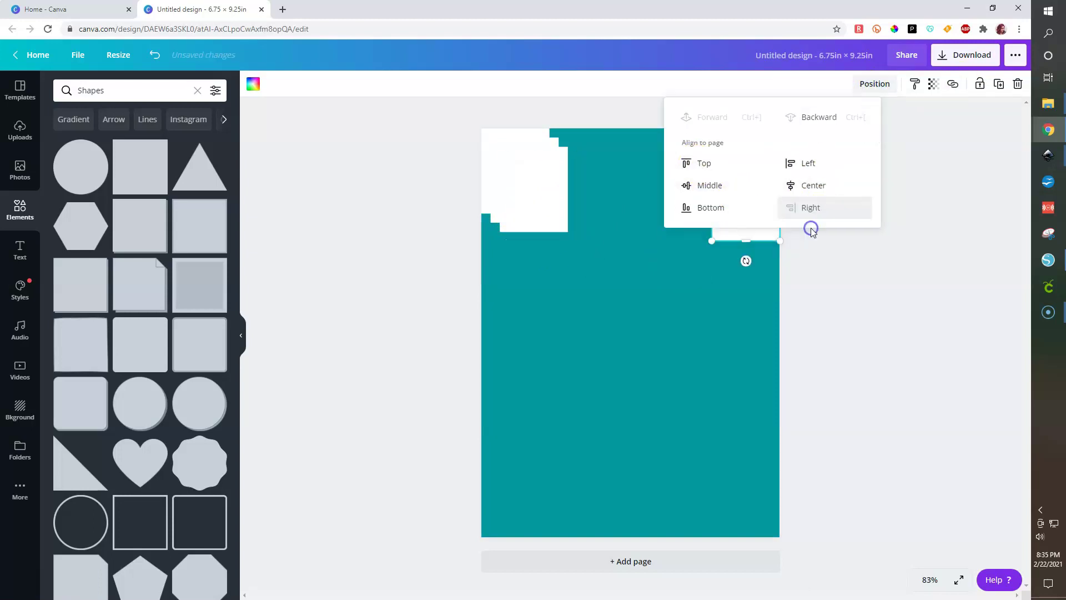
Step: Align the frontmost white rectangle to the page top, then align all four rectangles' top edges and space them evenly horizontally
click(705, 164)
drag(373, 124, 859, 259)
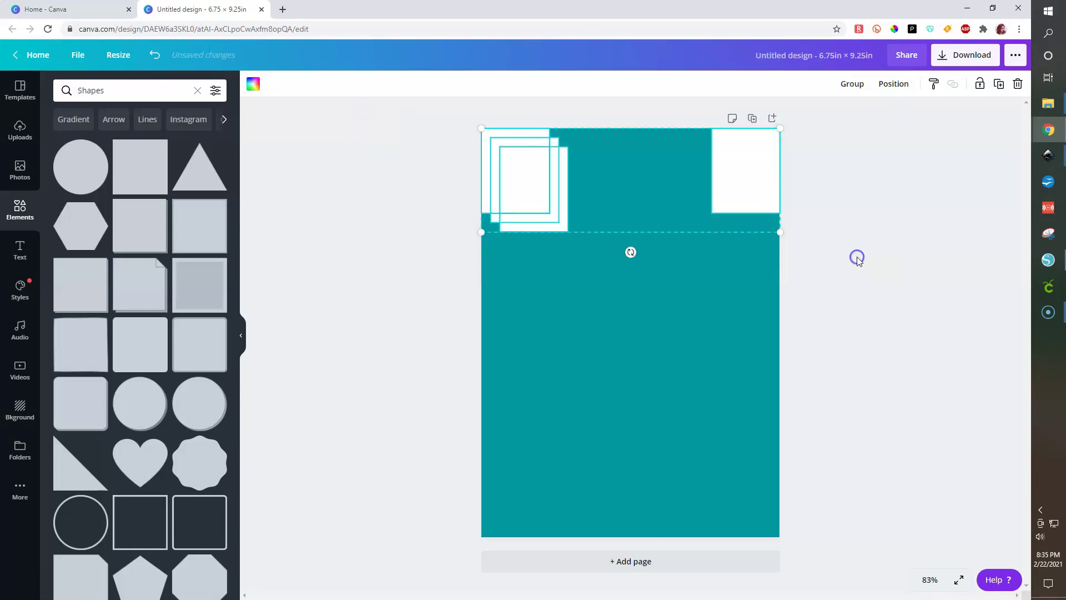
click(828, 359)
drag(416, 194, 1008, 258)
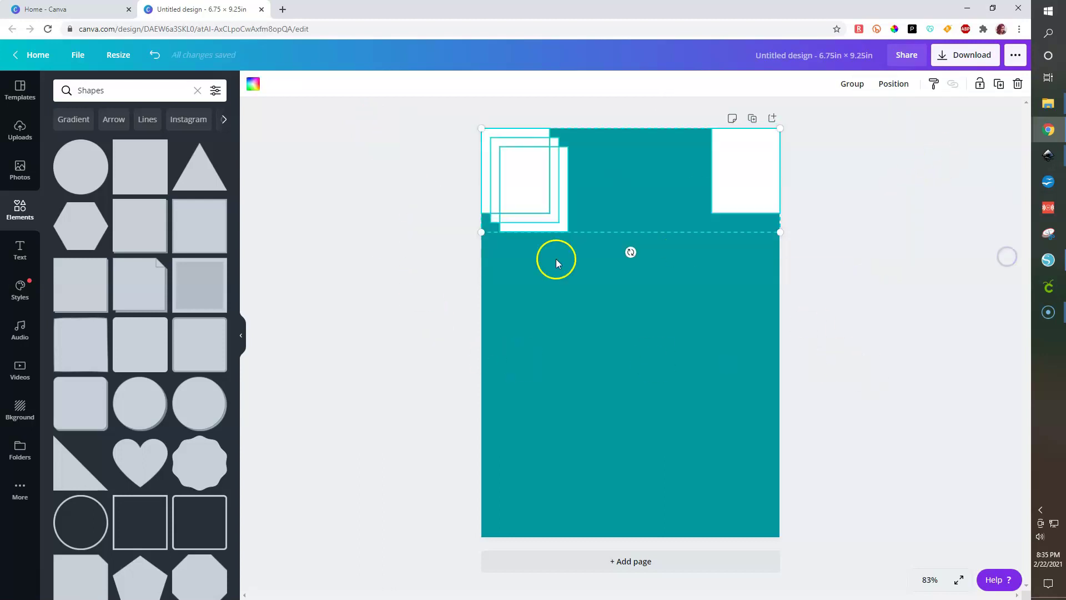
click(895, 83)
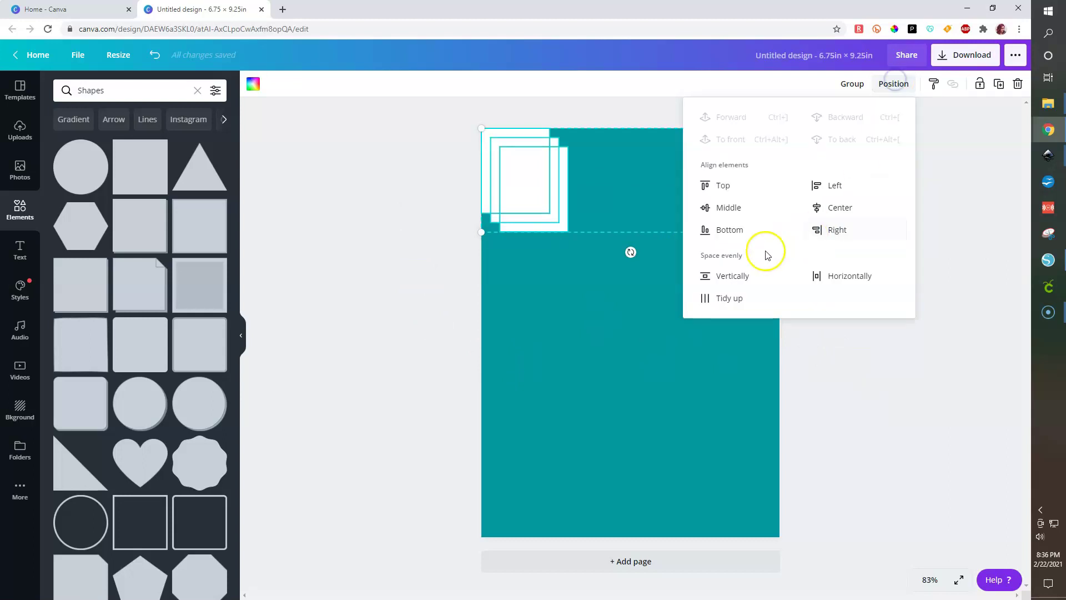
click(717, 188)
click(835, 277)
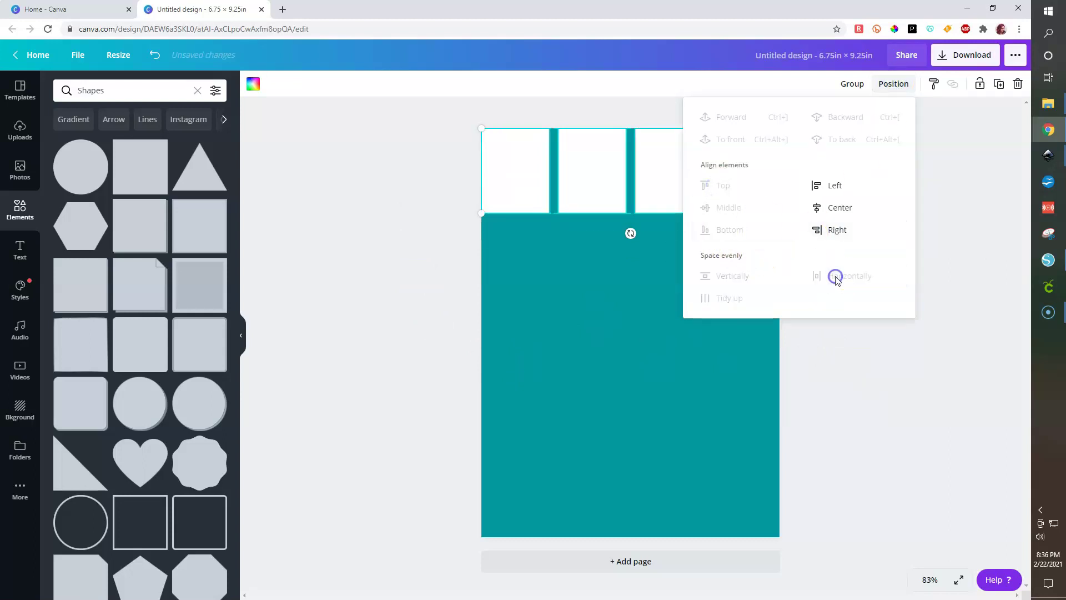
click(848, 371)
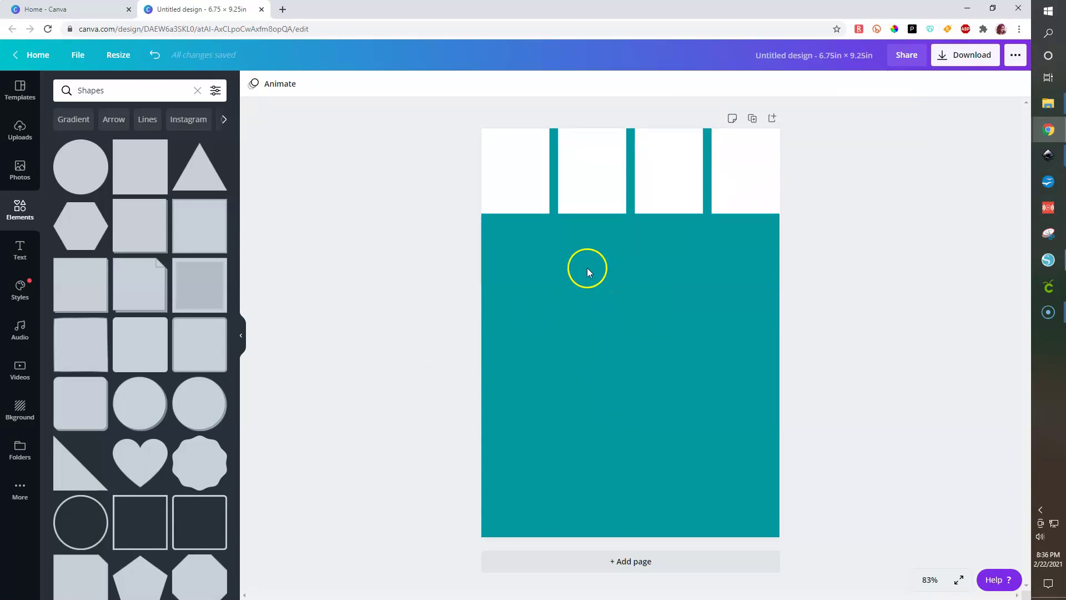
Step: Duplicate the first white box, place the copy just below it at the page's left edge, and make the copy taller
click(509, 183)
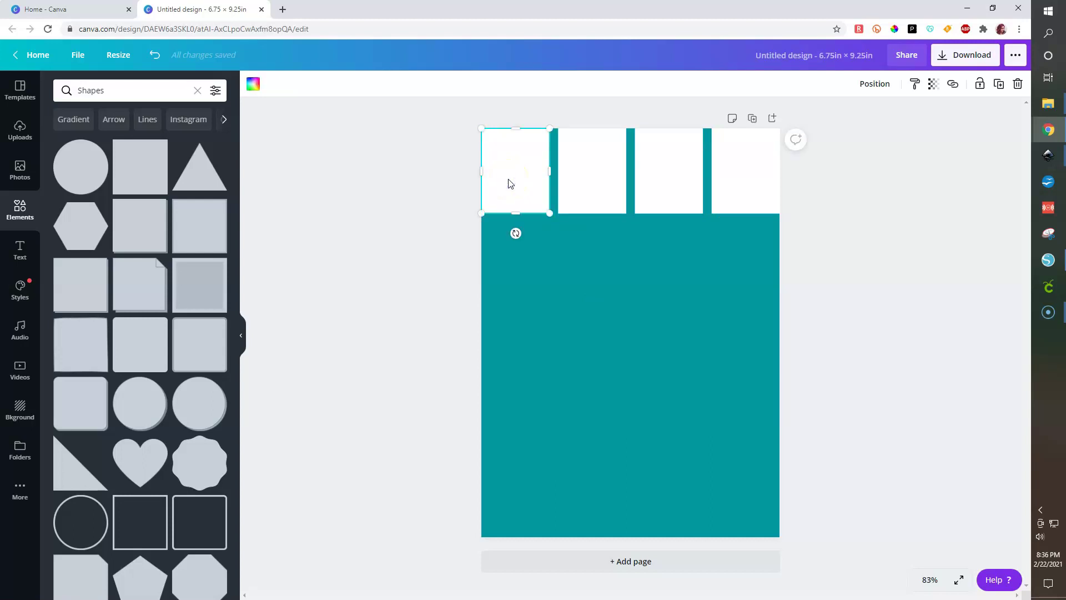
drag(517, 174, 513, 323)
drag(518, 377, 512, 403)
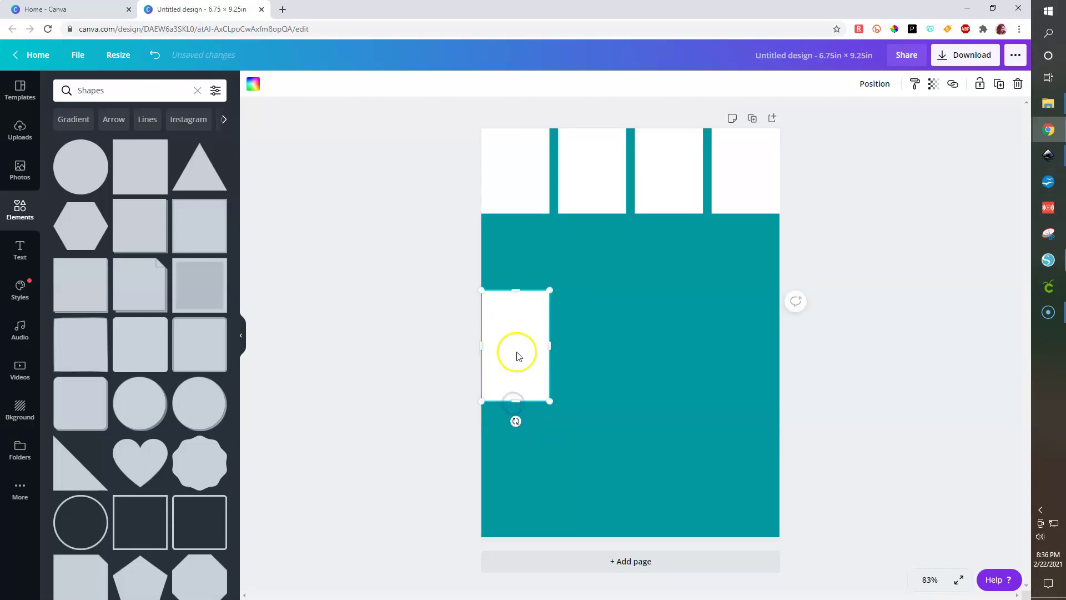
drag(516, 311, 519, 289)
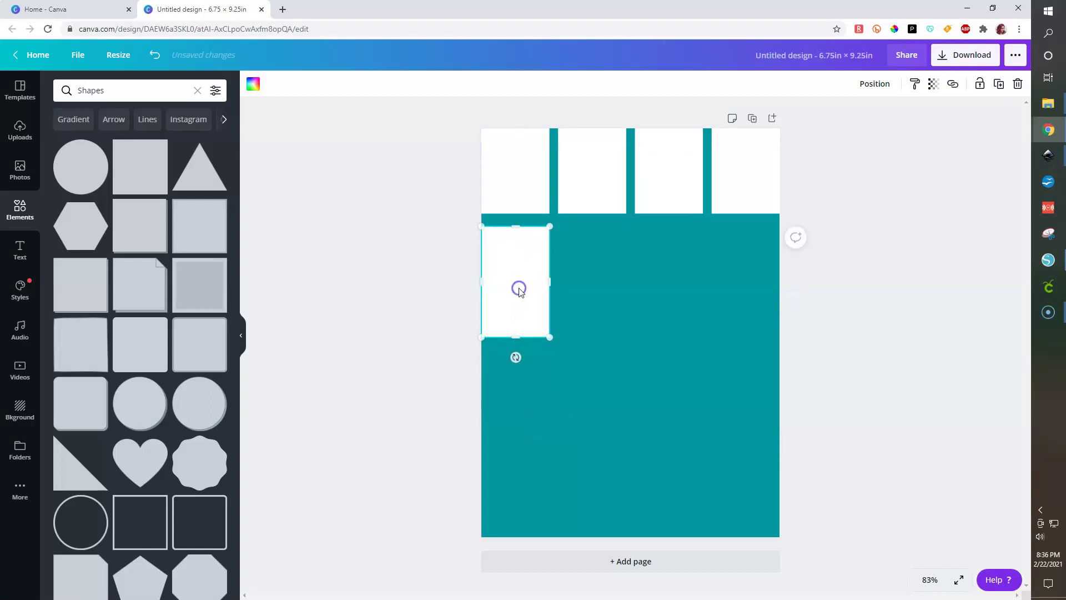
Step: Duplicate the taller white box three times and align the frontmost copy to the right edge of the page
key(ctrl+d)
key(ctrl+d)
key(ctrl+d)
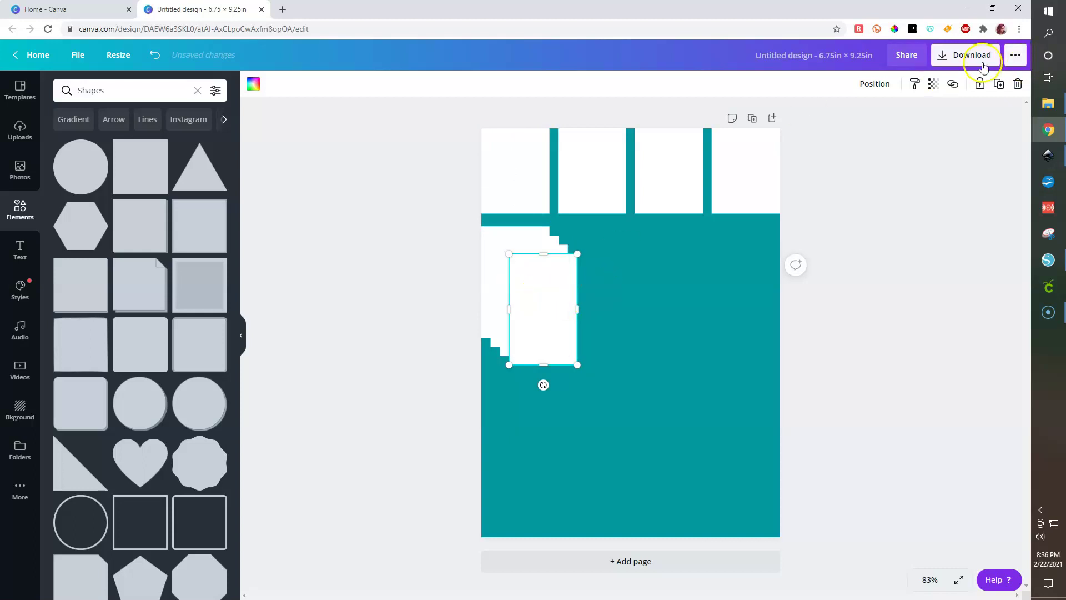
click(882, 88)
click(814, 227)
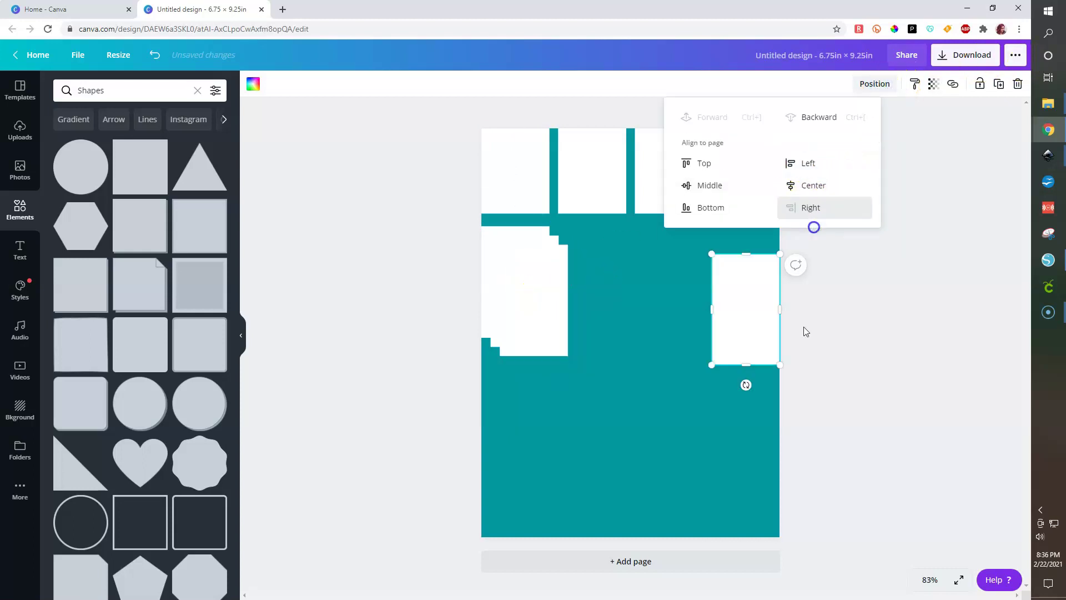
Step: Align the top edges of the four taller boxes and space them evenly horizontally into a second row
drag(681, 348, 485, 225)
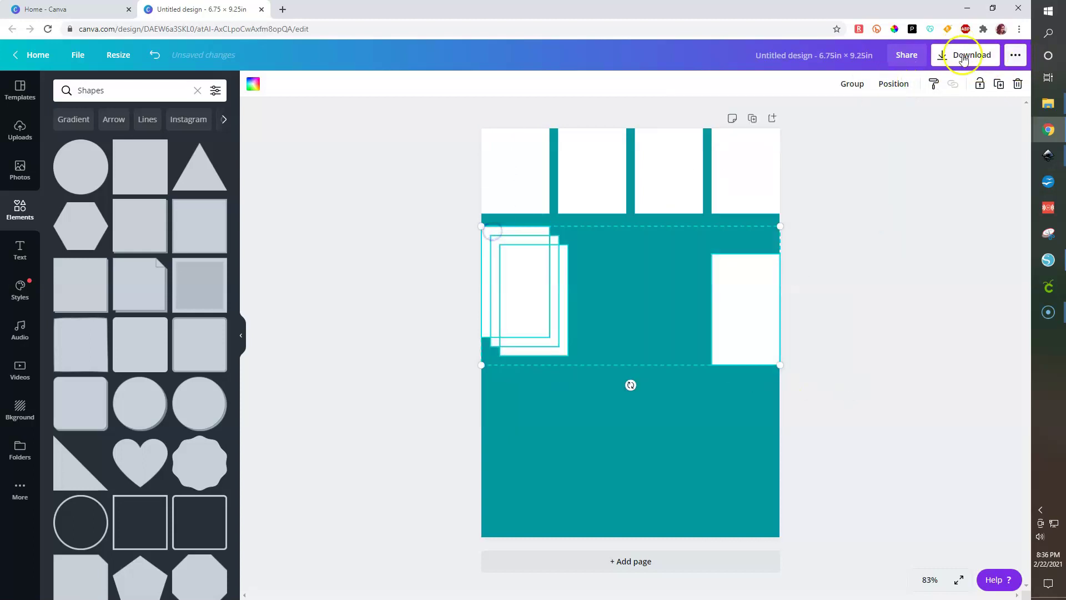
click(894, 84)
click(718, 187)
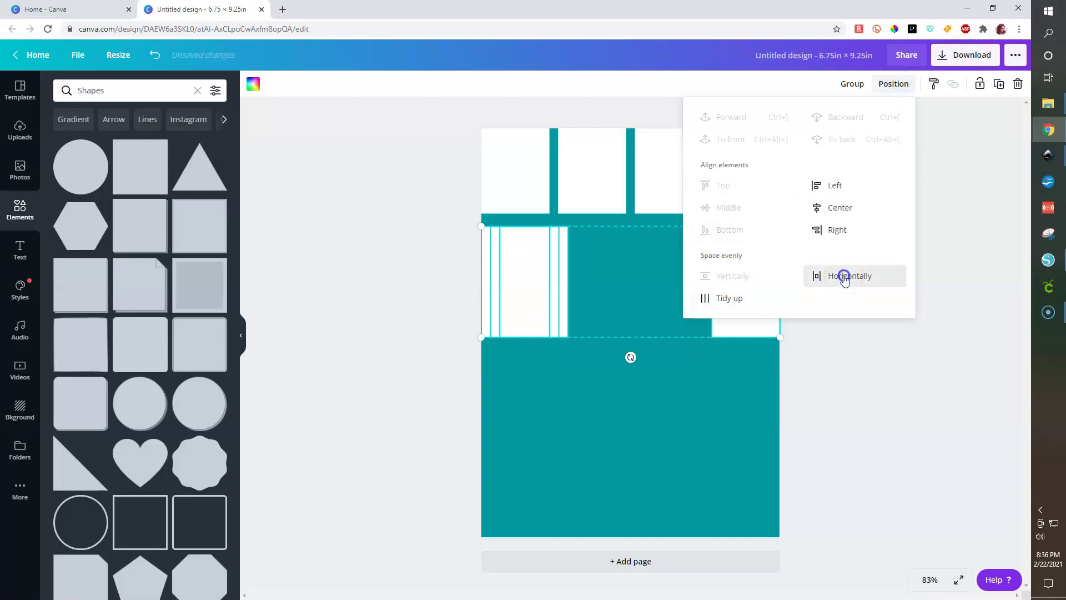
click(842, 276)
click(883, 415)
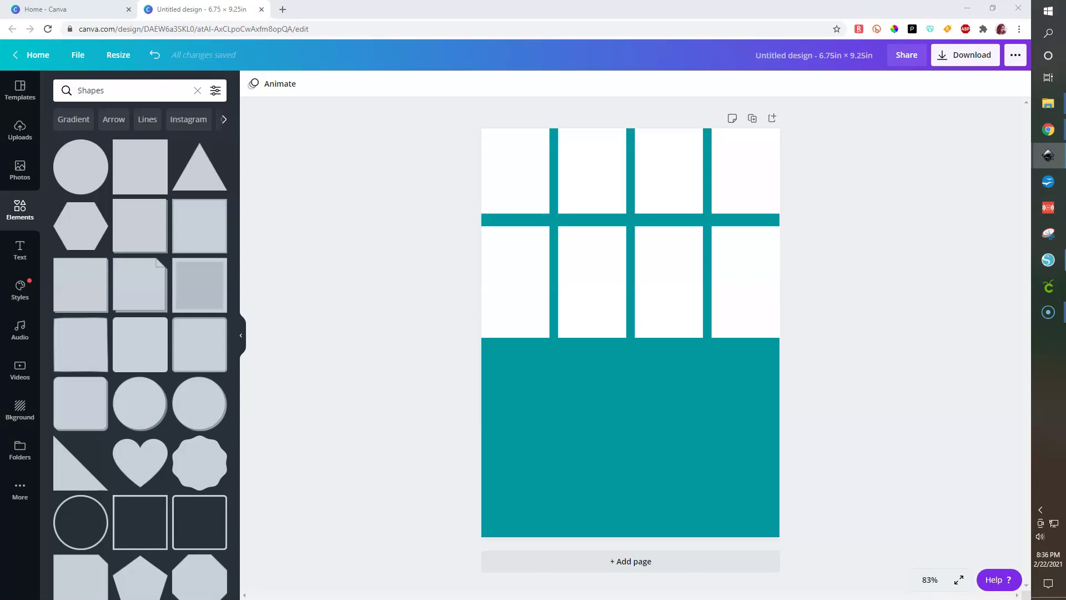
Step: Try stretching the third box of the second row to 3.4 in tall
click(643, 321)
drag(669, 337, 670, 379)
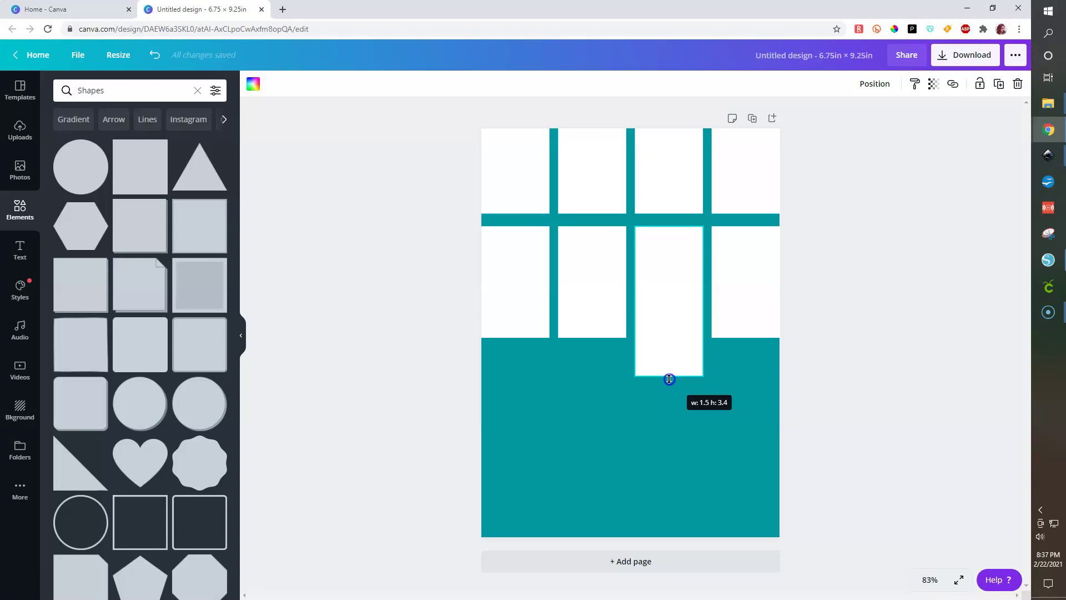
drag(669, 379, 668, 341)
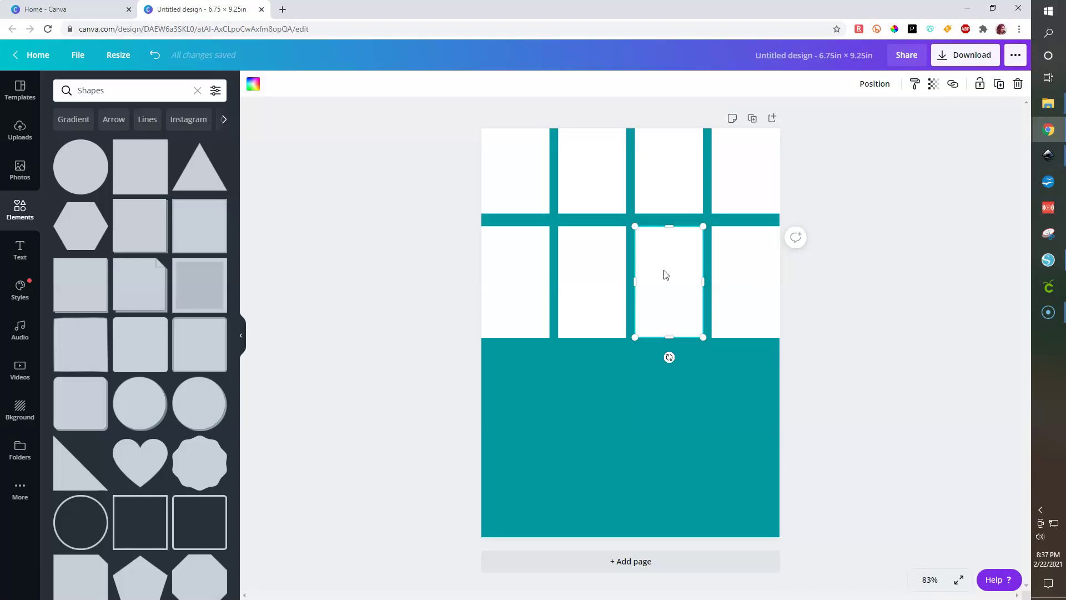
Step: Duplicate the third box of the second row below it and reshape the copy into a thin, wide bar reaching the page's right edge
key(ctrl+d)
drag(666, 275, 657, 411)
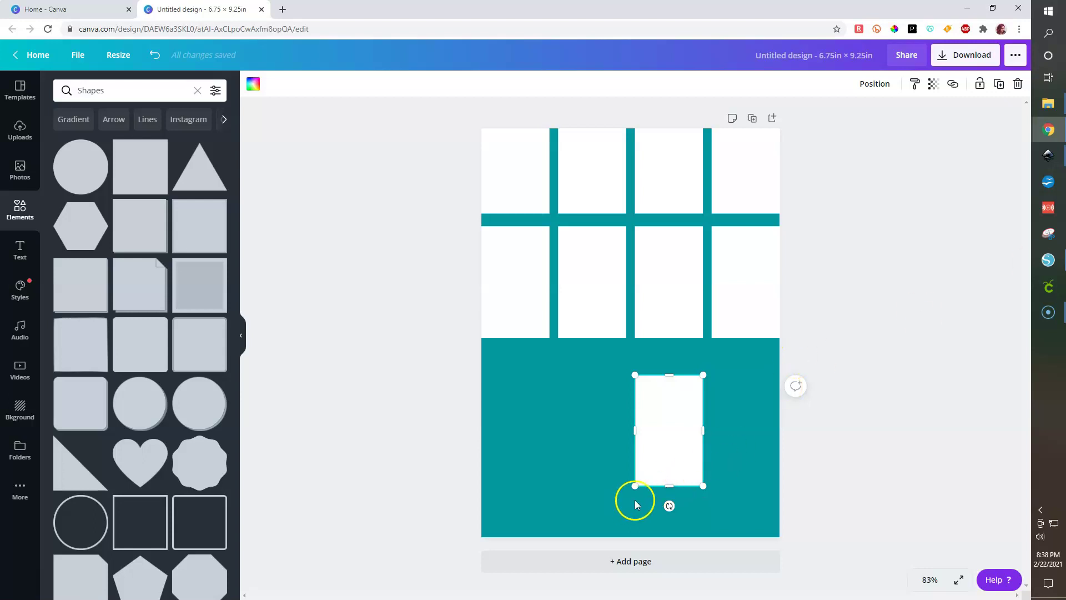
drag(669, 486, 666, 403)
click(703, 389)
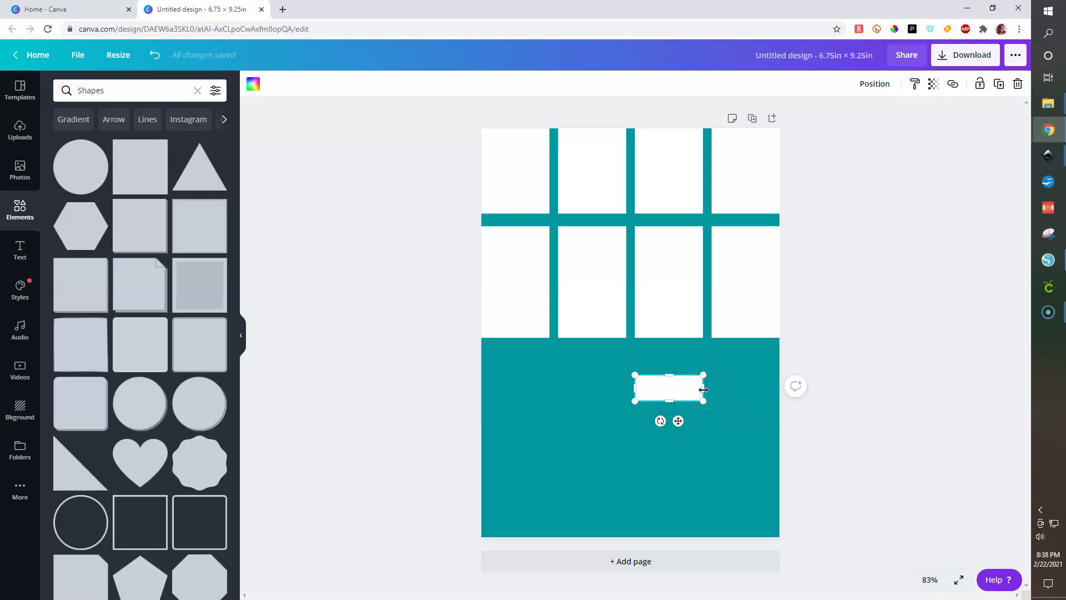
drag(704, 389, 779, 389)
drag(636, 388, 567, 388)
click(832, 433)
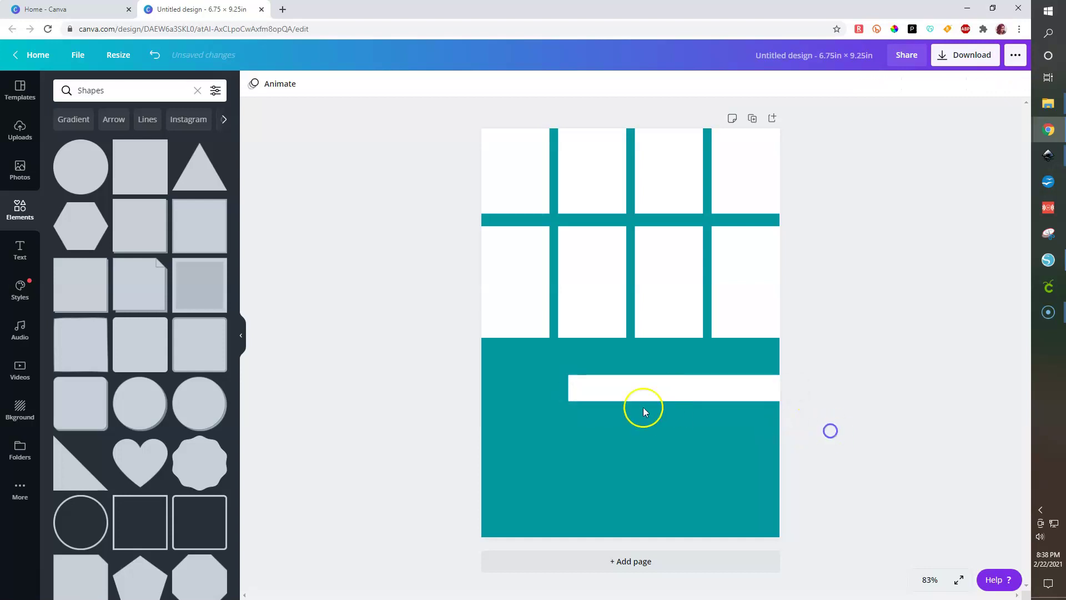
Step: Align the wide white bar to the page's right edge and move it up to just below the second row
drag(656, 389, 611, 389)
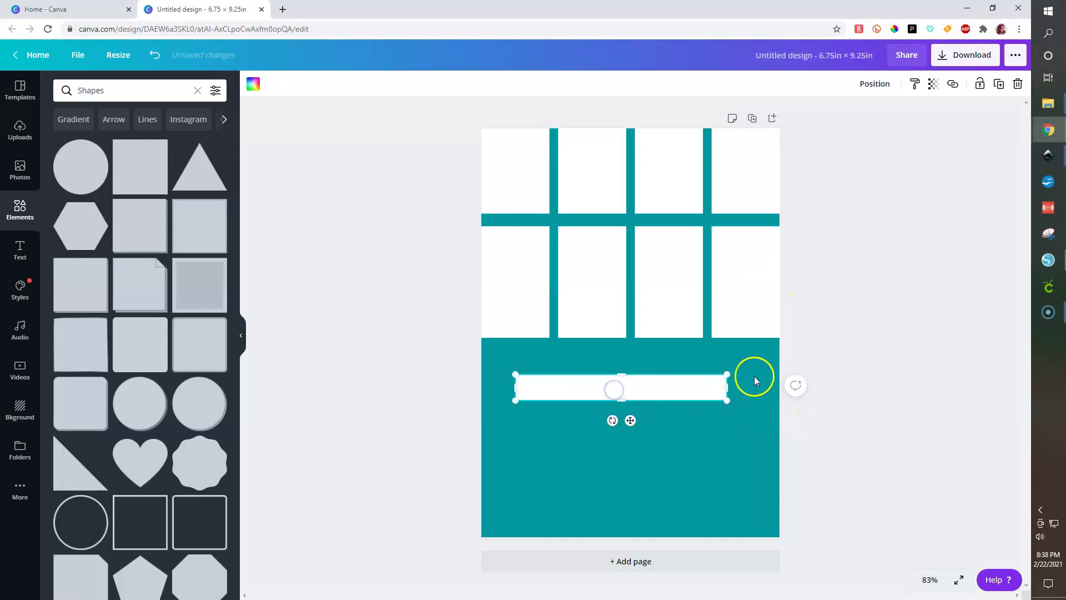
click(869, 89)
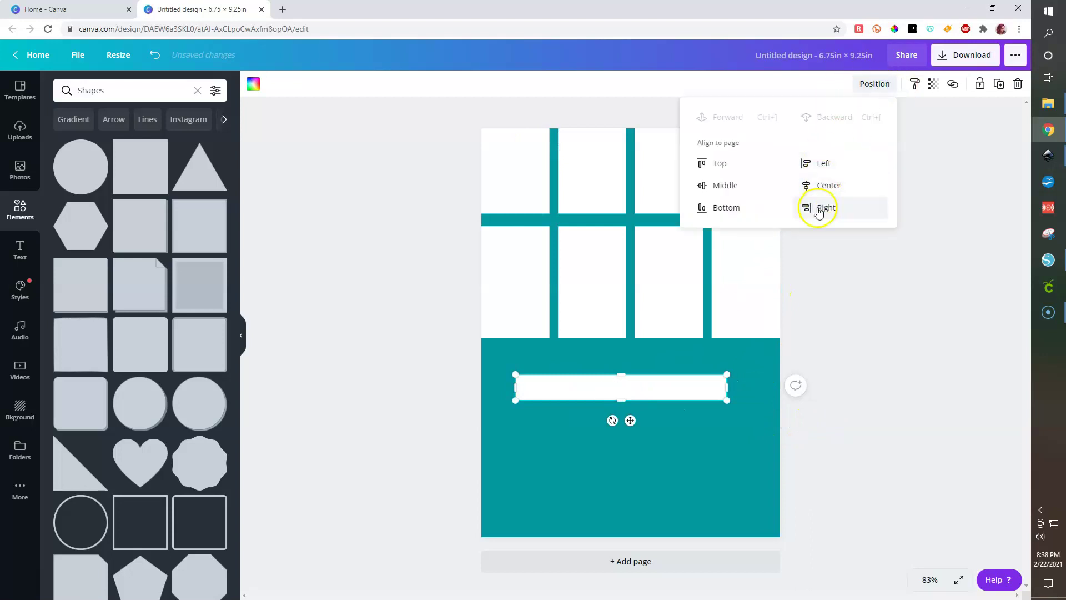
click(819, 208)
click(884, 439)
click(728, 388)
key(shift+Up)
key(shift+Up)
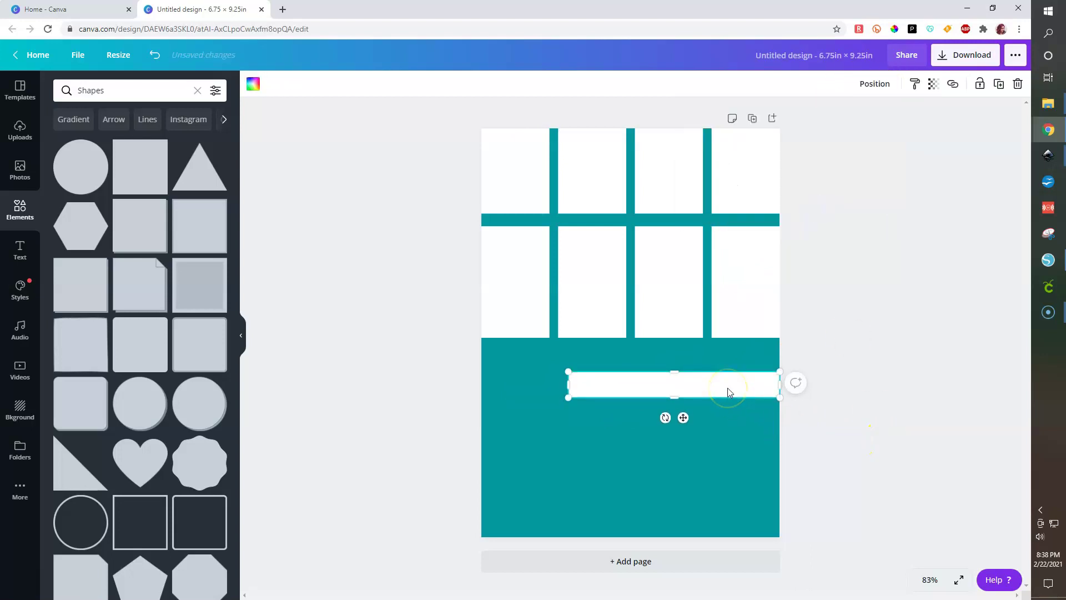
key(shift+Up)
key(shift+Up)
key(shift+Up)
key(shift+Up)
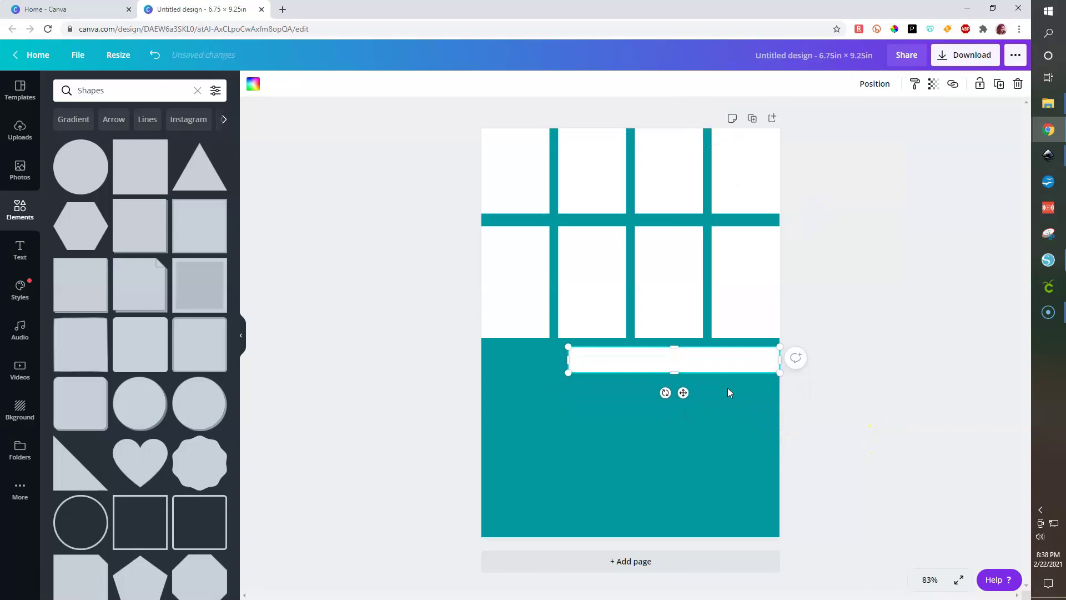
Step: Select the four boxes of the second row and move them down together into the lower part of the page, below the bar
click(532, 284)
shift+click(571, 281)
shift+click(649, 281)
shift+click(730, 295)
key(shift+Down)
key(shift+Down)
key(shift+Down)
key(shift+Down)
key(shift+Down)
key(shift+Down)
key(shift+Down)
key(shift+Down)
key(shift+Down)
key(shift+Down)
key(shift+Down)
key(shift+Down)
key(shift+Down)
key(shift+Down)
key(shift+Down)
key(shift+Down)
key(shift+Down)
key(shift+Down)
key(shift+Down)
key(shift+Down)
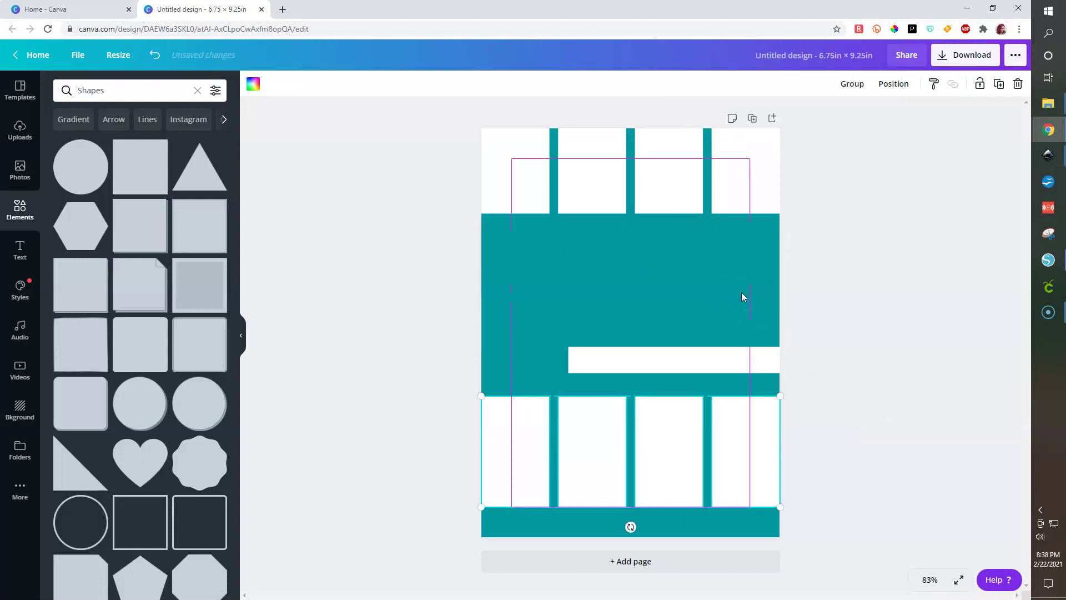
Step: Move the wide bar up to sit just below the top row of boxes, leaving a narrow teal gap
click(745, 359)
key(shift+Up)
key(shift+Up)
key(shift+Up)
key(shift+Up)
key(shift+Up)
key(shift+Up)
key(shift+Up)
key(shift+Up)
key(shift+Up)
key(shift+Up)
key(shift+Up)
key(shift+Up)
key(shift+Up)
key(shift+Up)
key(shift+Up)
key(shift+Up)
key(shift+Up)
key(shift+Up)
key(shift+Up)
key(shift+Up)
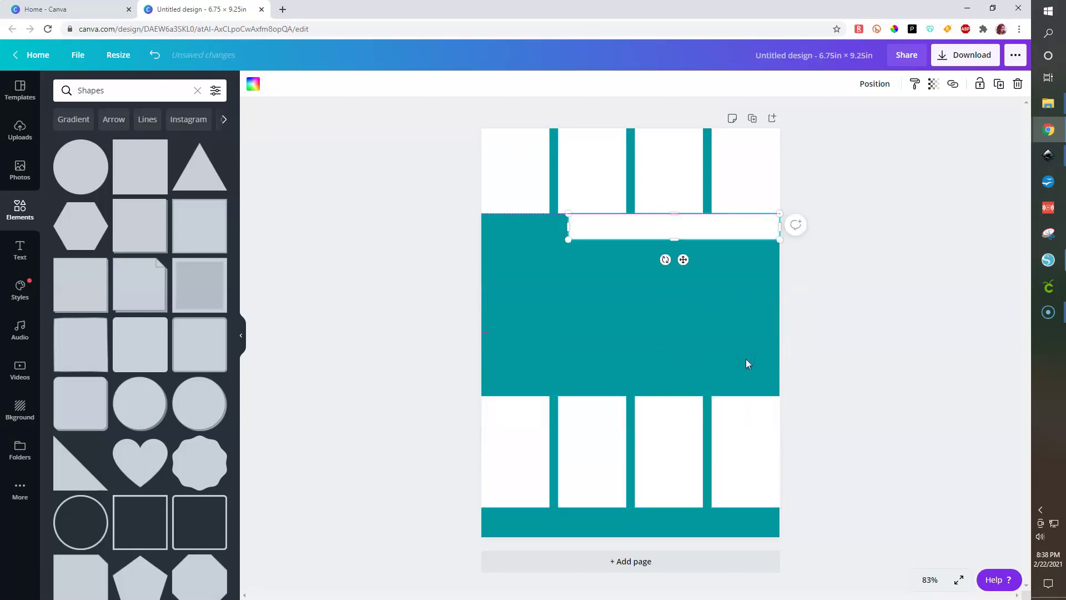
key(Down)
key(Down)
key(Down)
key(Down)
key(Down)
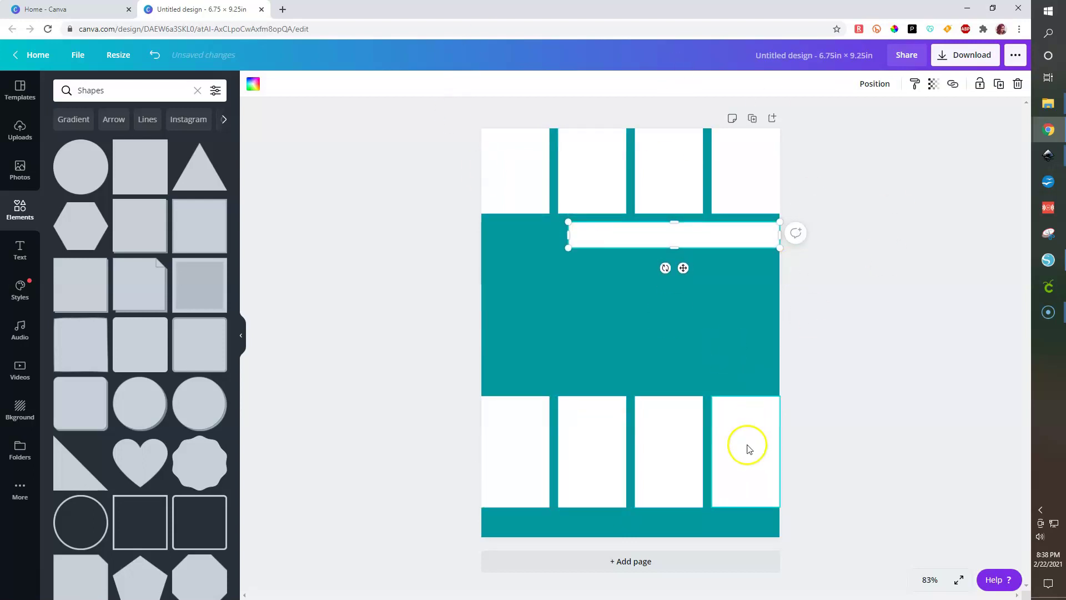
Step: Move the lower row of four boxes partway back up, keeping space between it and the wide bar
click(531, 448)
shift+click(600, 452)
shift+click(642, 452)
shift+click(738, 445)
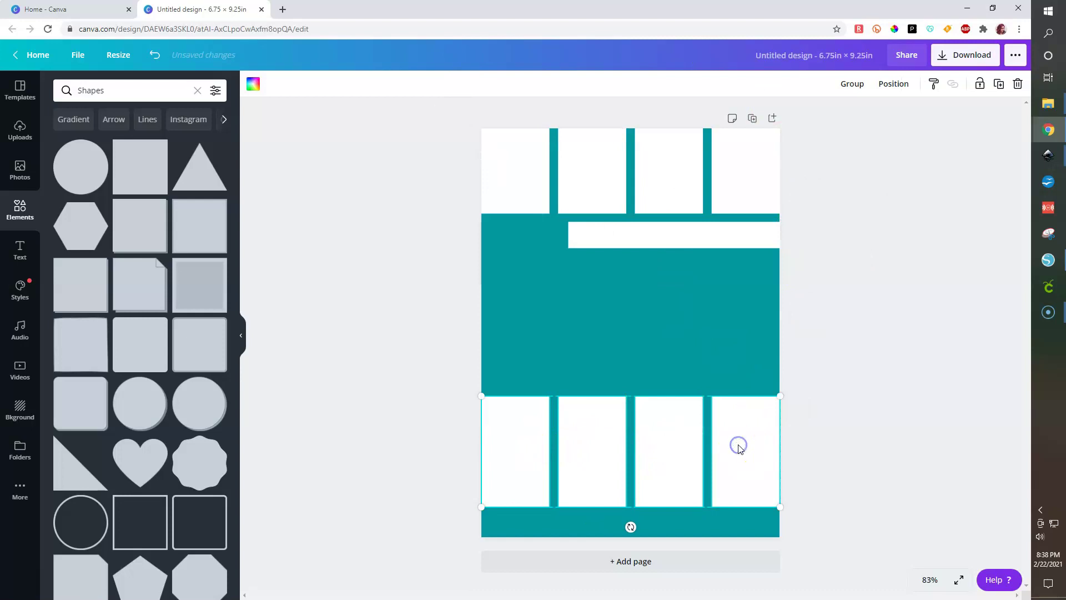
key(shift+Up)
key(shift+Up)
key(shift+Up)
key(shift+Up)
key(shift+Up)
key(shift+Up)
key(shift+Up)
key(shift+Up)
key(shift+Up)
key(shift+Up)
key(shift+Up)
click(830, 363)
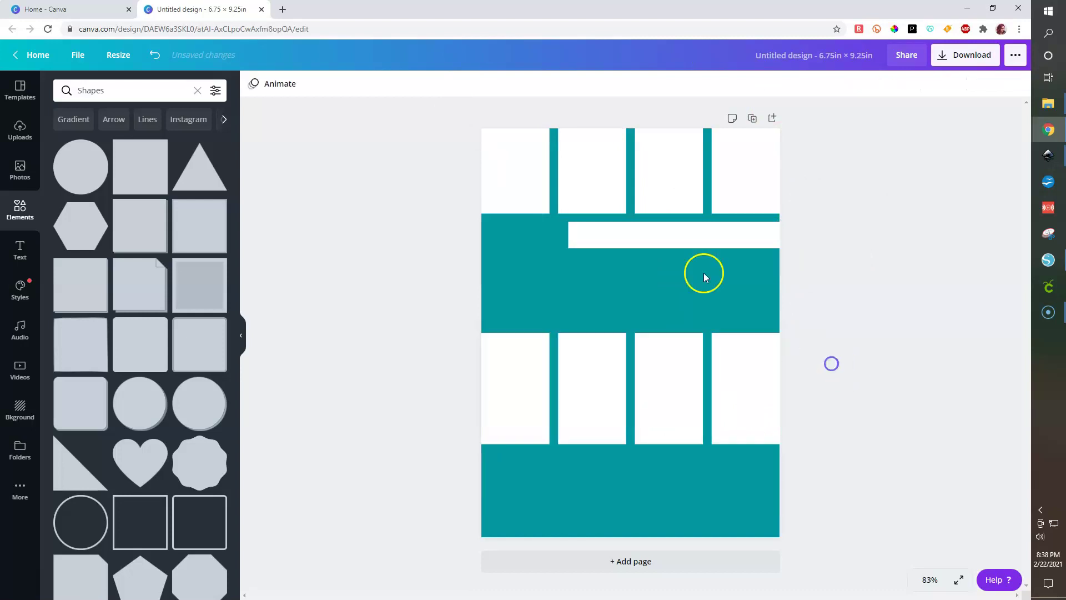
Step: Duplicate the wide bar just below itself and extend the copy's left end to nearly the full page width
click(658, 237)
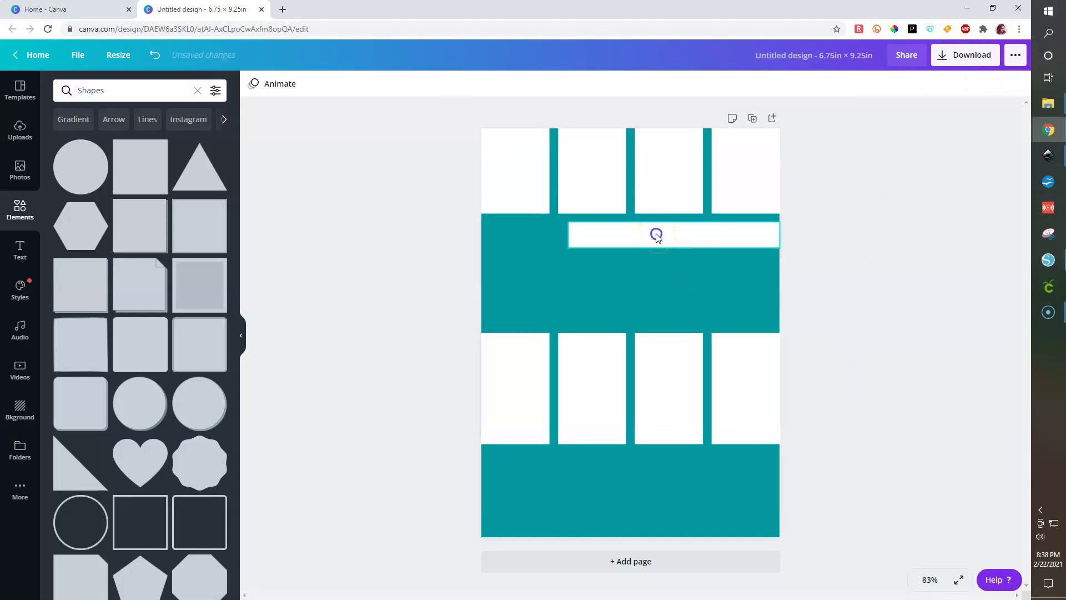
drag(678, 242, 671, 275)
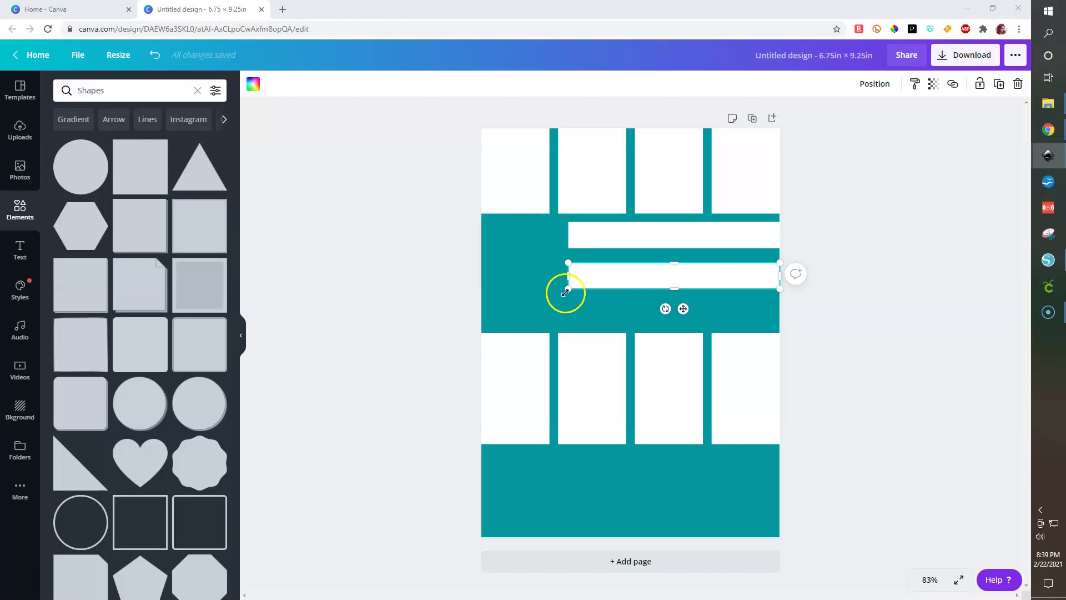
drag(567, 279, 498, 280)
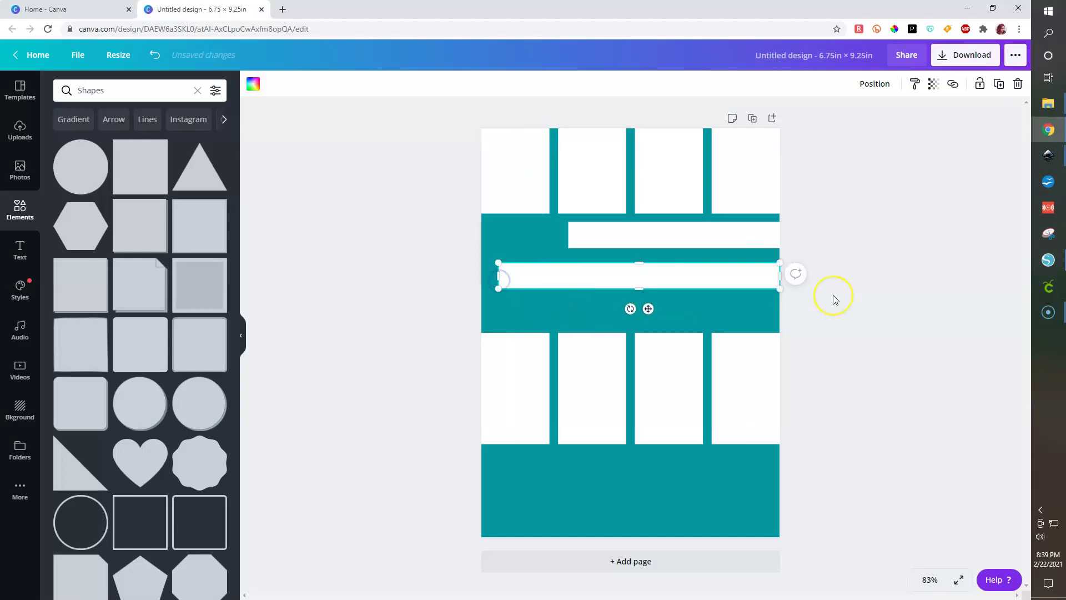
drag(741, 282, 741, 283)
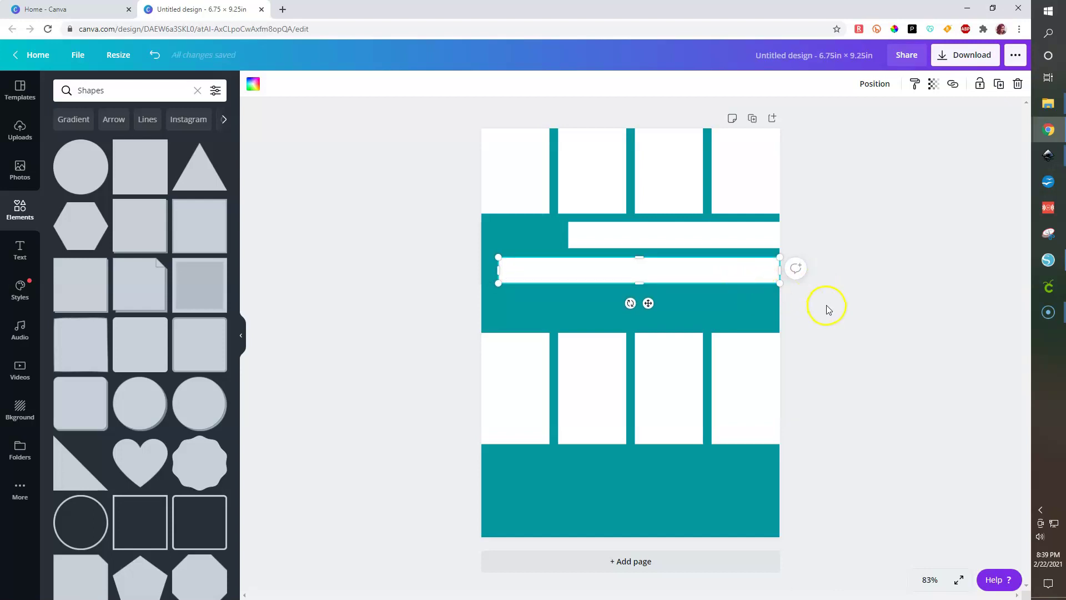
Step: Duplicate the longer bar below at the page's left edge and shrink the copy to the first column's width and half its thickness
key(ctrl+d)
drag(741, 284, 717, 307)
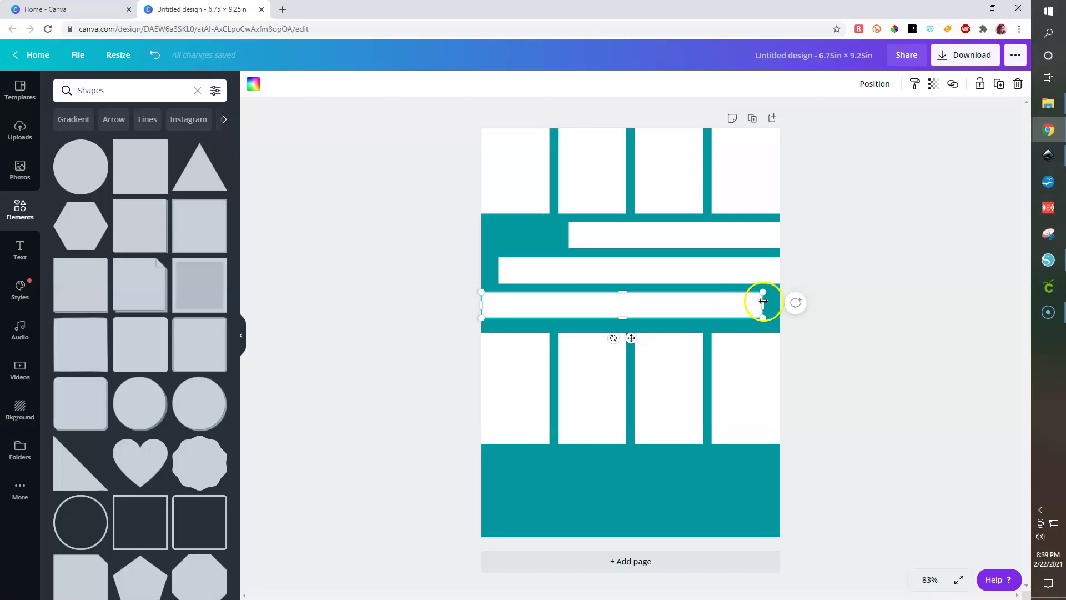
drag(764, 305, 515, 309)
click(904, 312)
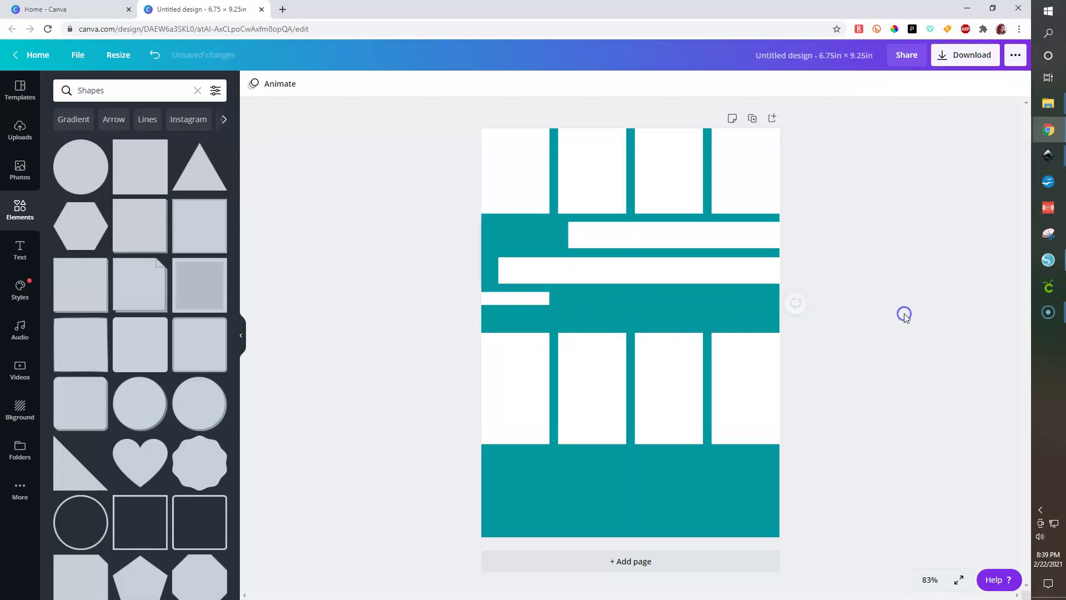
Step: Duplicate the small thin strip and place the copy directly beneath it, flush with the page's left edge
click(504, 298)
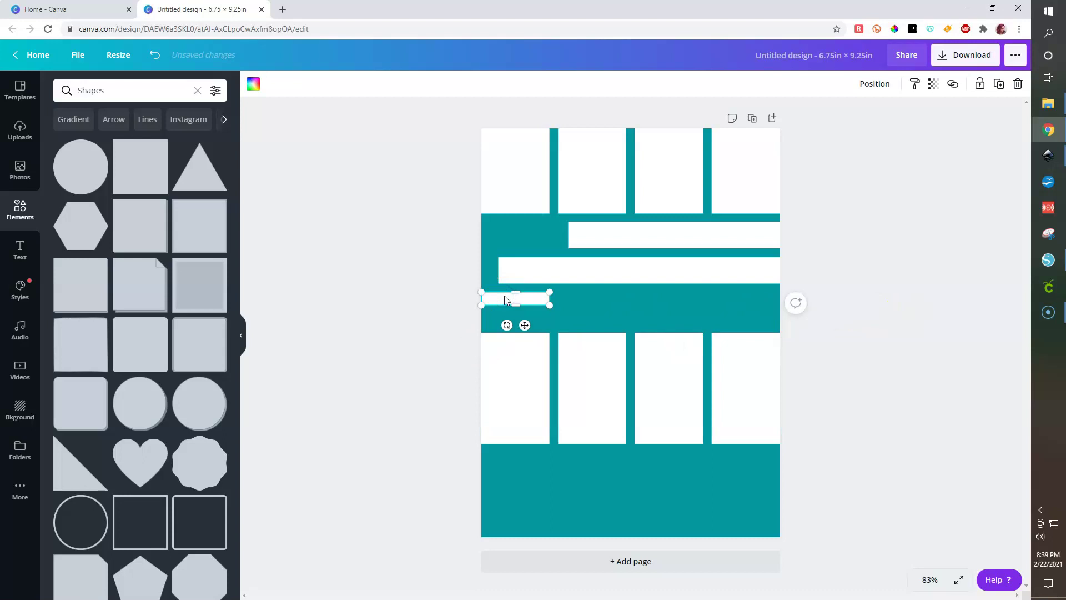
key(ctrl+d)
key(shift+Down)
key(shift+Down)
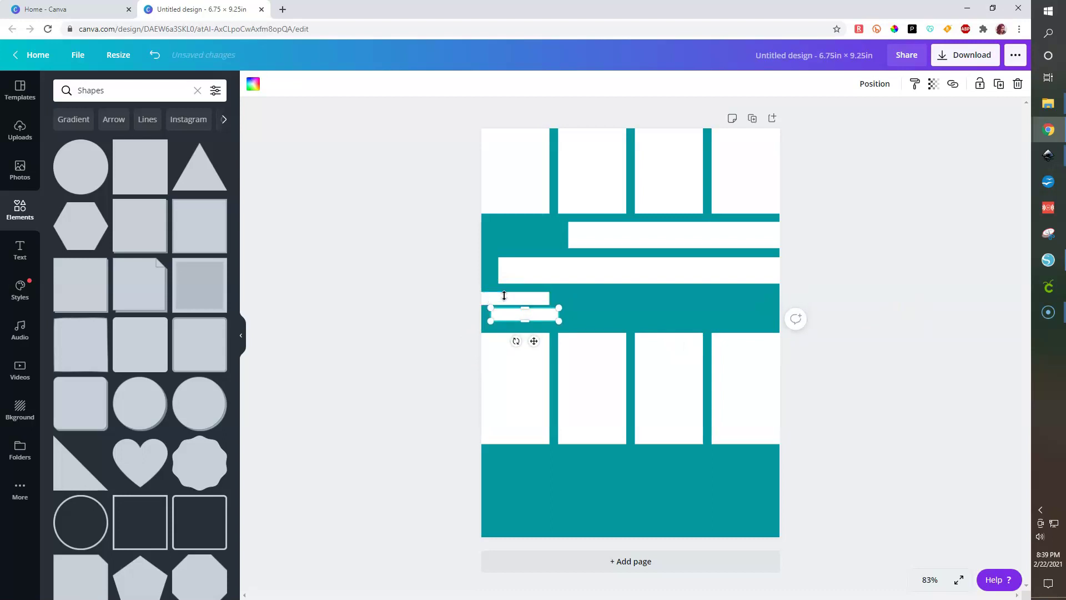
drag(506, 317, 497, 319)
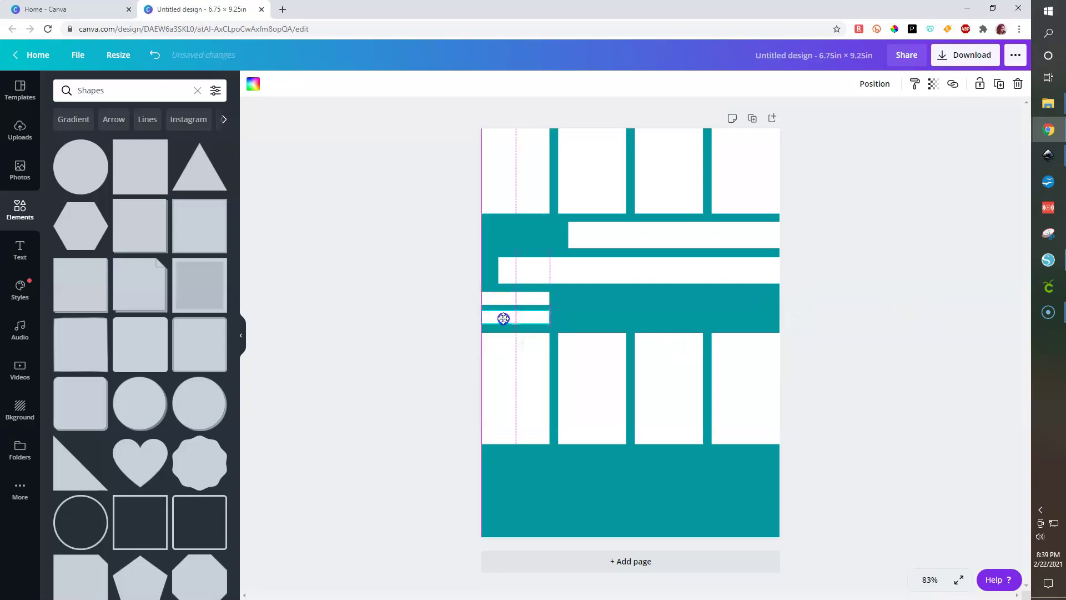
Step: Duplicate both small strips as a pair and line the copies up with the second column of boxes
shift+click(529, 297)
key(ctrl+d)
key(shift+Right)
key(shift+Right)
key(shift+Right)
key(shift+Right)
key(shift+Right)
key(shift+Right)
key(shift+Right)
key(shift+Right)
key(shift+Right)
key(shift+Right)
key(shift+Right)
key(shift+Right)
key(shift+Right)
key(shift+Right)
key(shift+Right)
key(shift+Right)
key(shift+Up)
key(shift+Up)
key(shift+Left)
key(Left)
key(Left)
key(Left)
key(Left)
key(Left)
Step: Add another copy of the strip pair under the wide bars, lined up with the third column
key(shift+Right)
key(shift+Right)
key(shift+Right)
key(shift+Right)
key(shift+Right)
key(shift+Right)
key(shift+Right)
key(shift+Right)
key(shift+Right)
key(shift+Right)
key(shift+Right)
key(shift+Right)
key(shift+Right)
key(shift+Right)
key(shift+Right)
key(shift+Right)
key(shift+Right)
key(shift+Right)
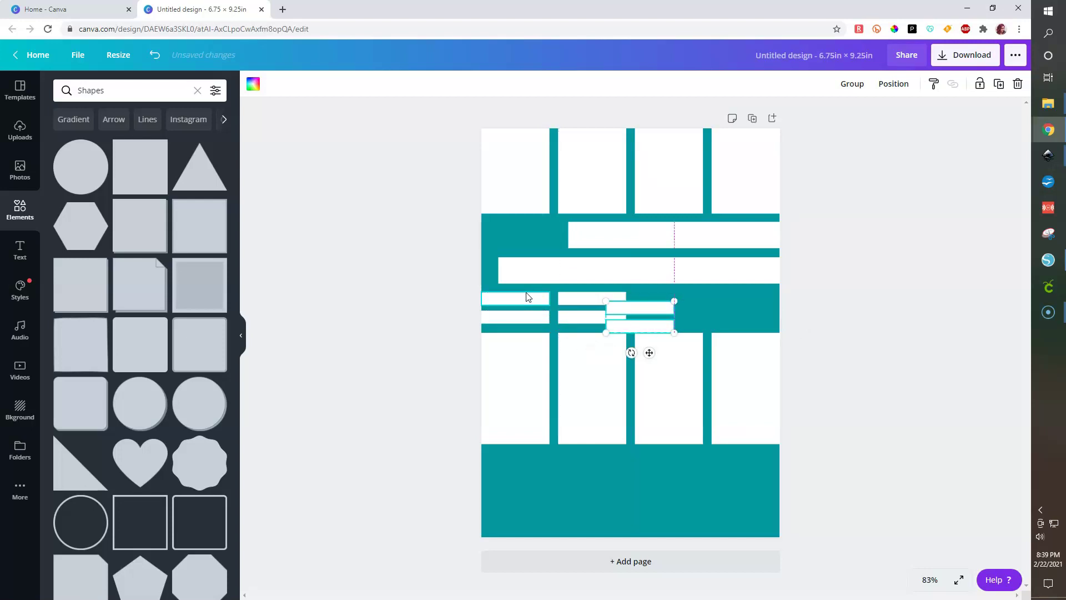
key(shift+Left)
key(shift+Left)
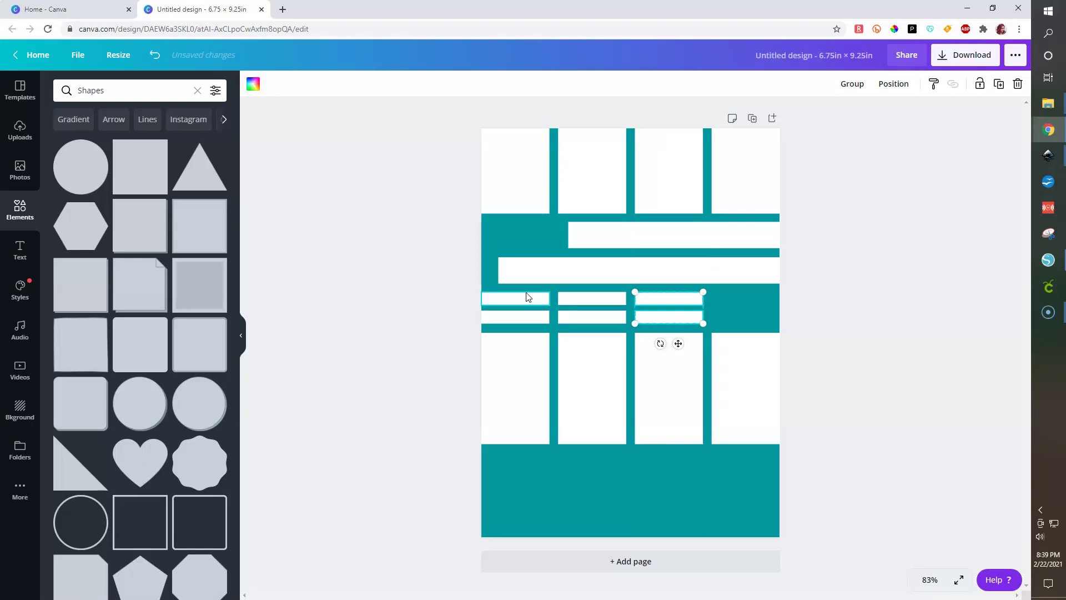
Step: Add a fourth strip pair level with the others, lined up with the last column of boxes
key(shift+Right)
key(shift+Right)
key(shift+Right)
key(shift+Right)
key(shift+Right)
key(shift+Right)
key(shift+Right)
key(shift+Right)
key(shift+Right)
key(shift+Right)
key(shift+Right)
key(shift+Right)
key(shift+Right)
key(shift+Right)
key(shift+Right)
key(shift+Right)
key(shift+Right)
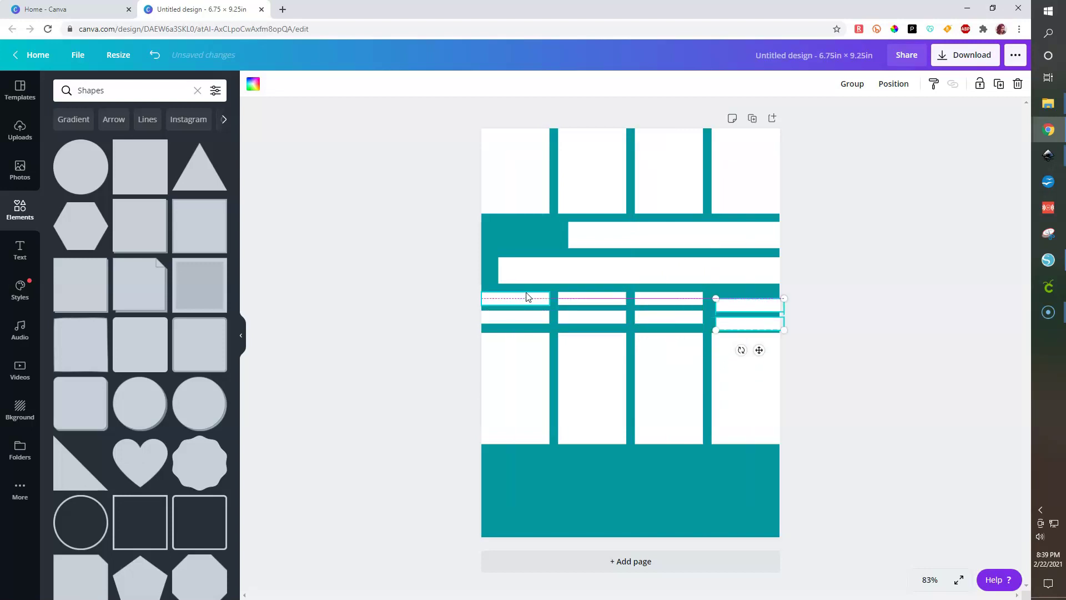
key(Left)
key(Left)
key(Left)
key(Left)
key(Left)
key(Left)
key(Up)
key(Up)
key(Up)
key(Up)
key(Up)
key(Up)
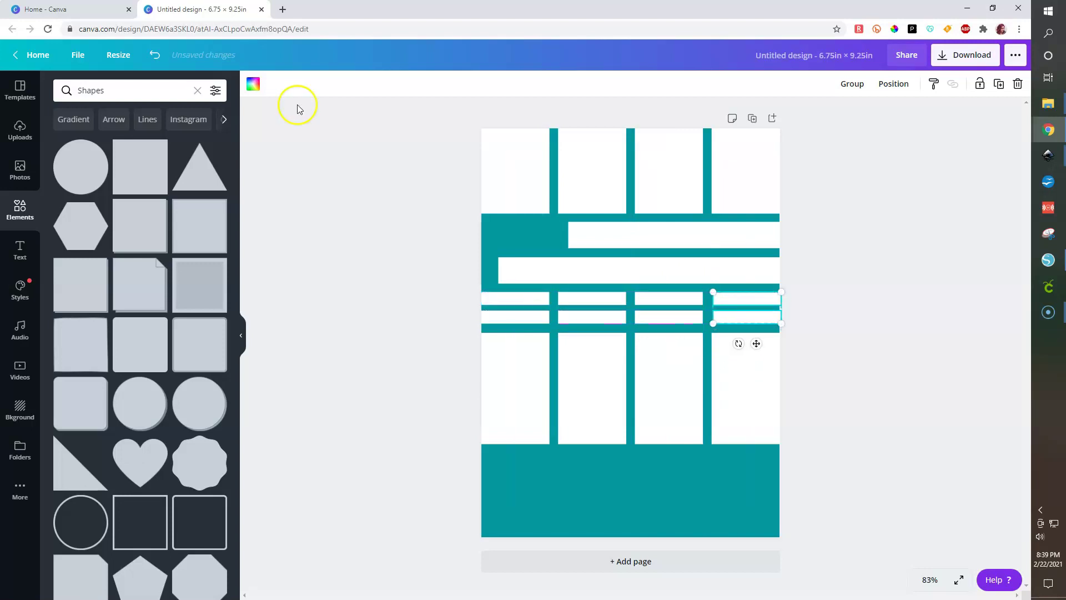
click(907, 445)
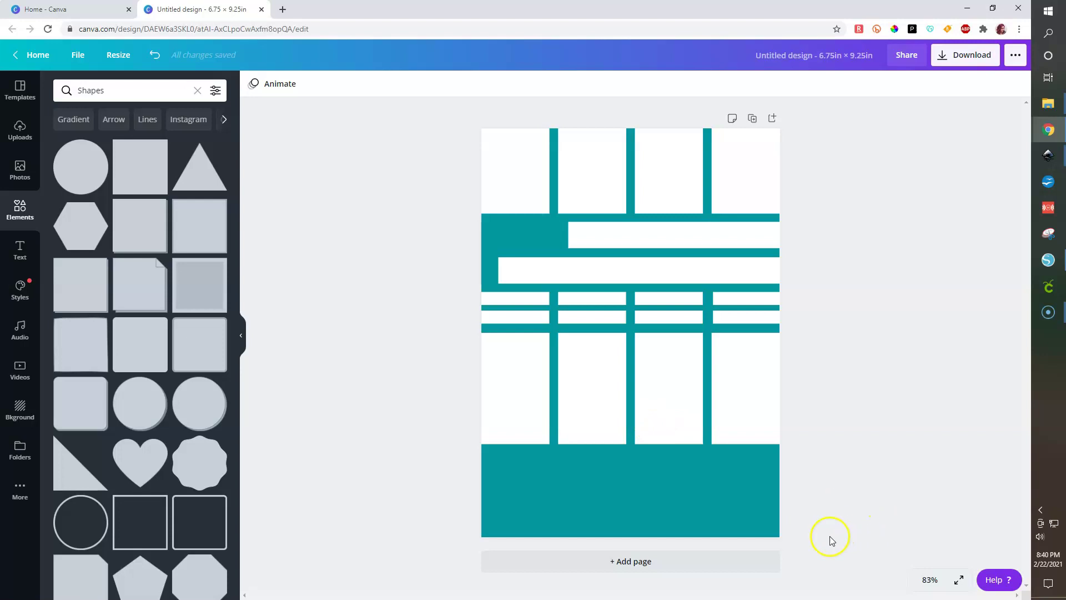
drag(795, 548, 441, 325)
drag(453, 102, 800, 329)
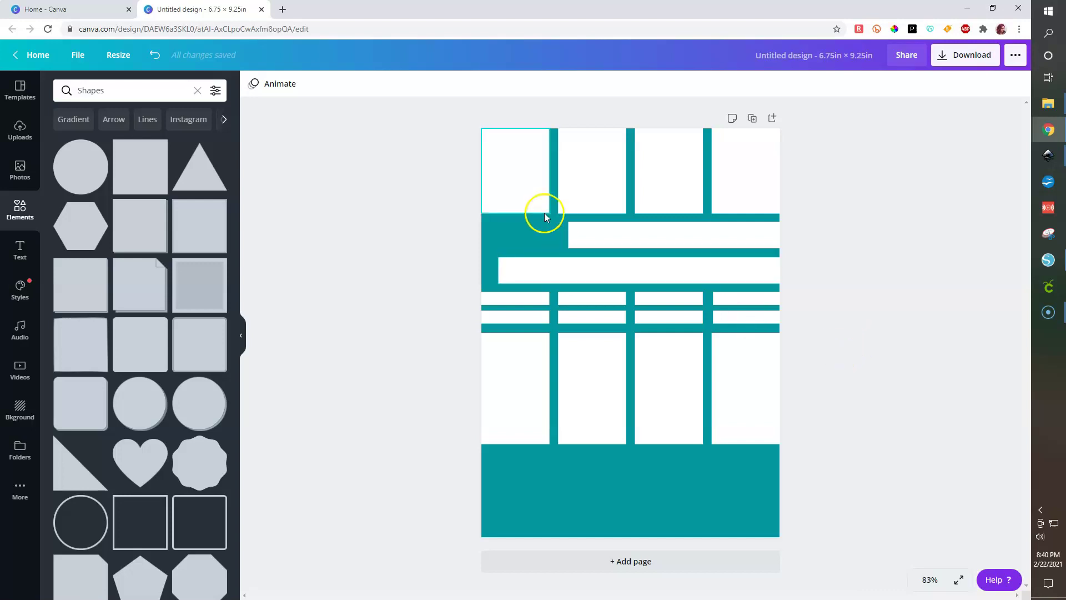
drag(459, 114, 817, 535)
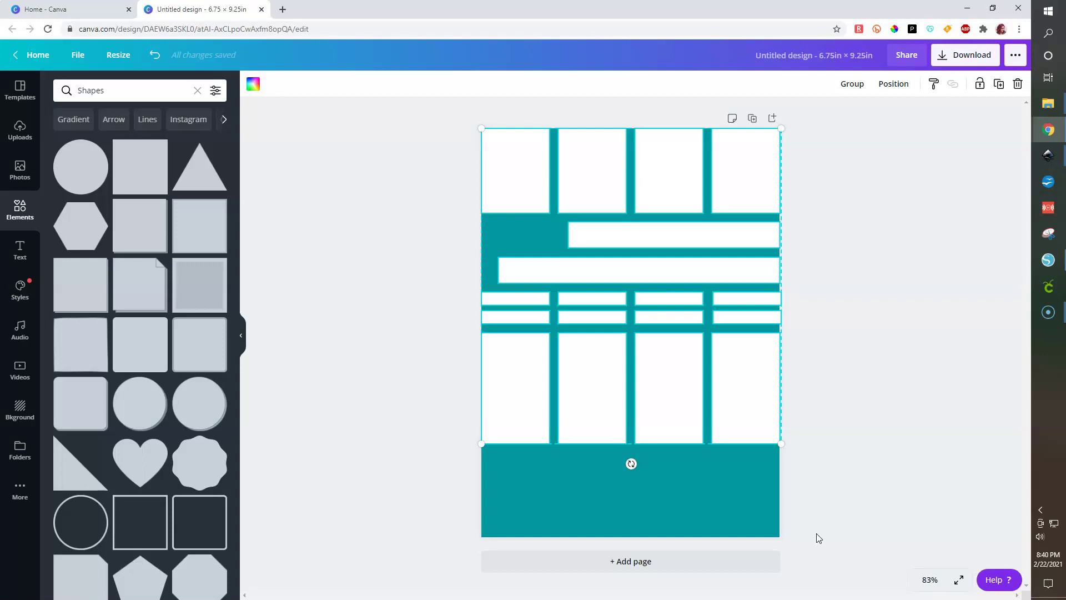
click(938, 441)
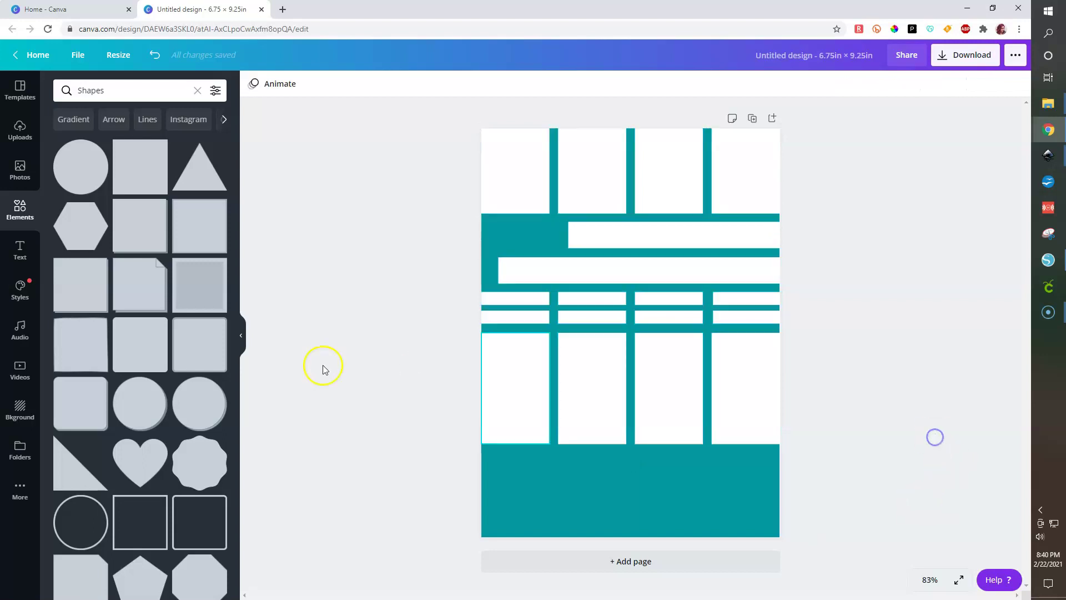
Step: Place a copy of the upper wide bar just below the lower row of boxes and shorten it slightly from its left end
click(636, 235)
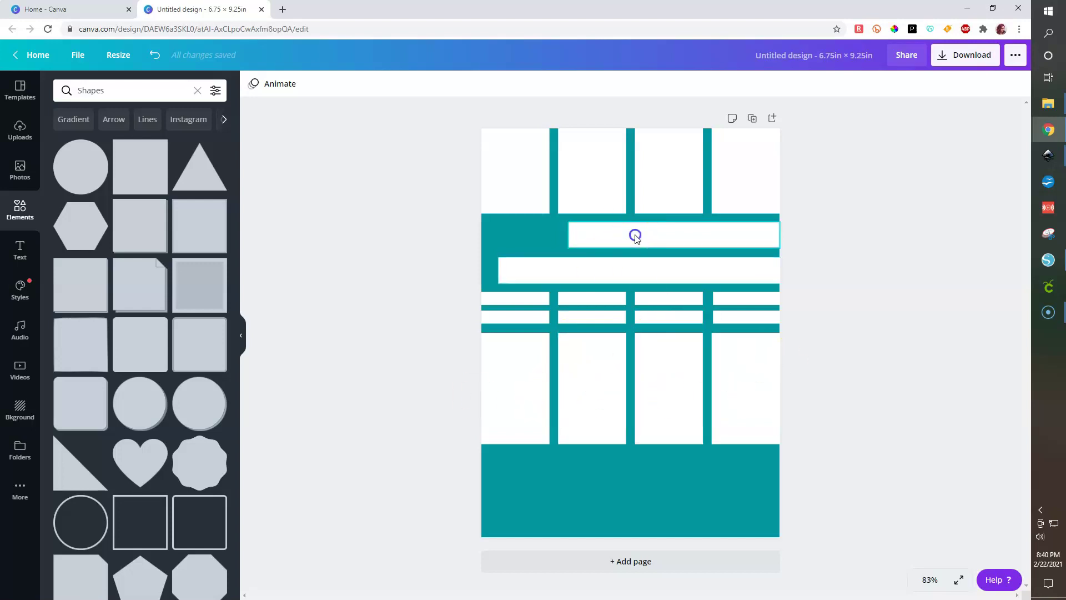
drag(636, 236, 658, 459)
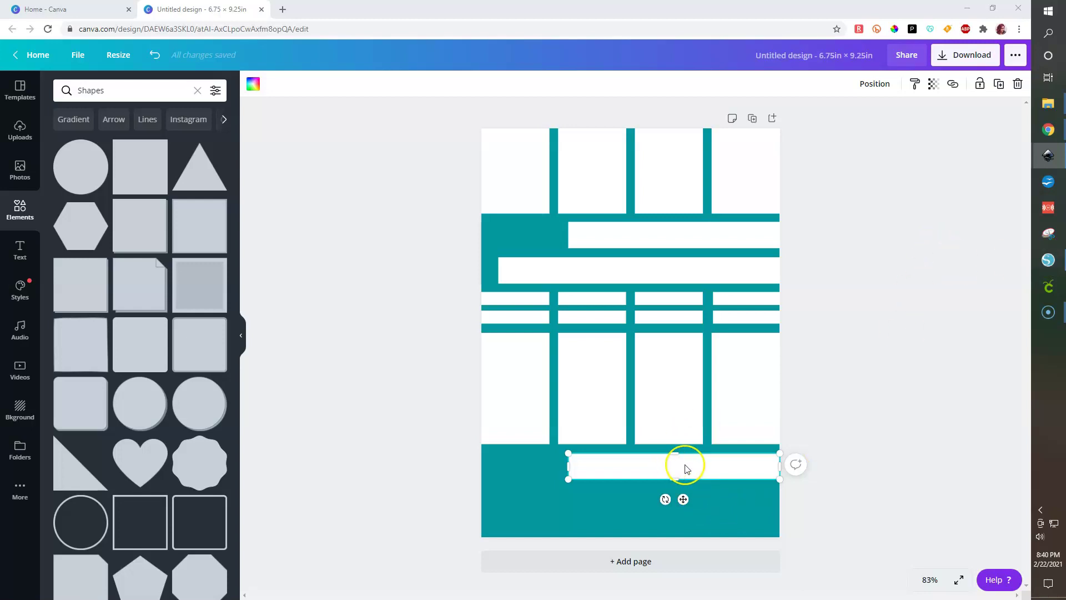
mouse_move(576, 467)
mouse_down()
mouse_move(536, 467)
mouse_move(583, 465)
mouse_up()
Step: Duplicate the shortened bar below itself with a teal gap, and extend the copy's left end toward the page's left edge
key(ctrl+d)
drag(722, 471, 712, 492)
key(Down)
key(Down)
key(Down)
key(Down)
key(Down)
key(Down)
key(Down)
key(Down)
key(Down)
key(Down)
key(Down)
key(Down)
key(Down)
key(Down)
key(Down)
key(Down)
key(Down)
key(Down)
key(Down)
key(Down)
drag(585, 503, 585, 504)
click(1049, 155)
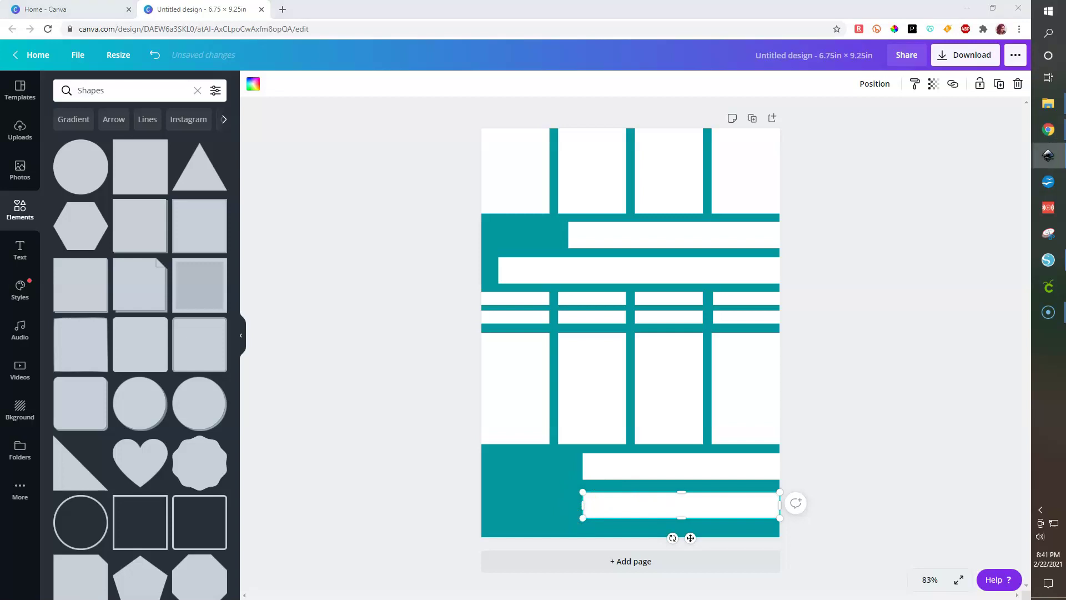
drag(583, 503, 517, 500)
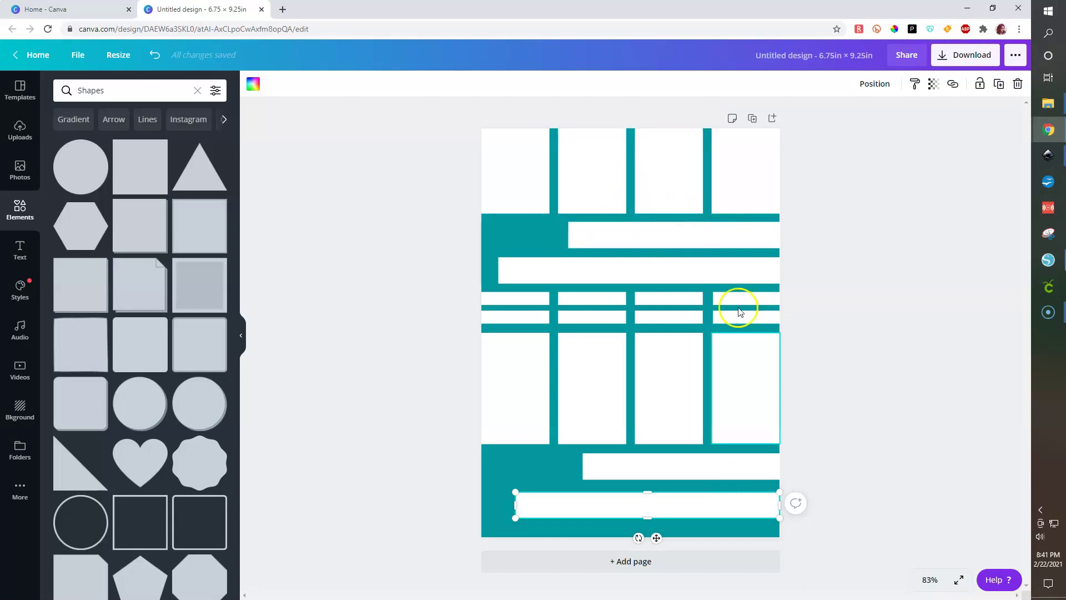
Step: Align both bars at the foot of the page to the page's right edge
click(693, 467)
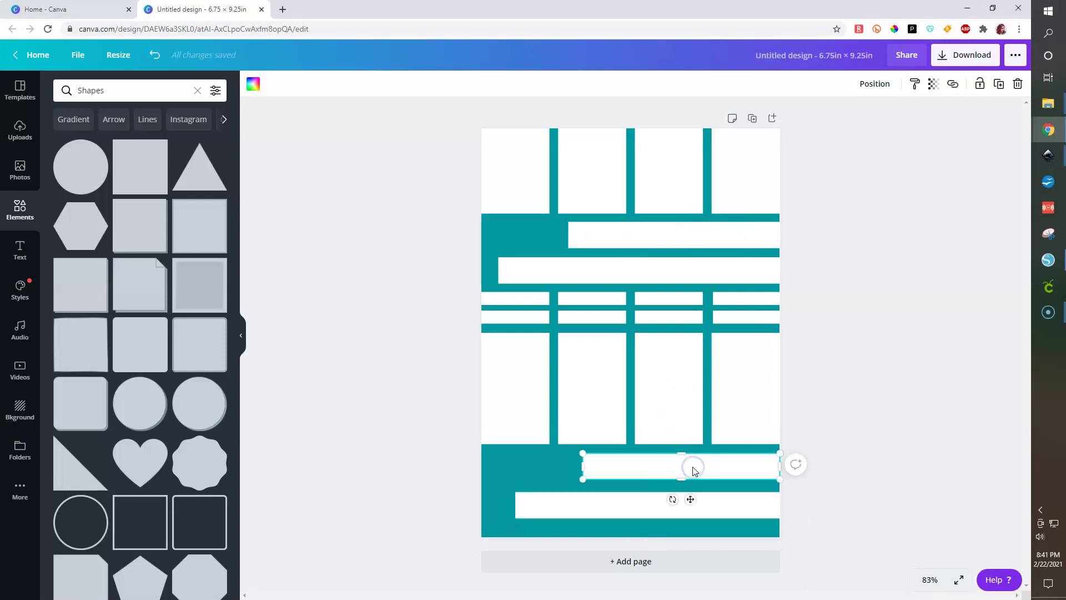
click(877, 82)
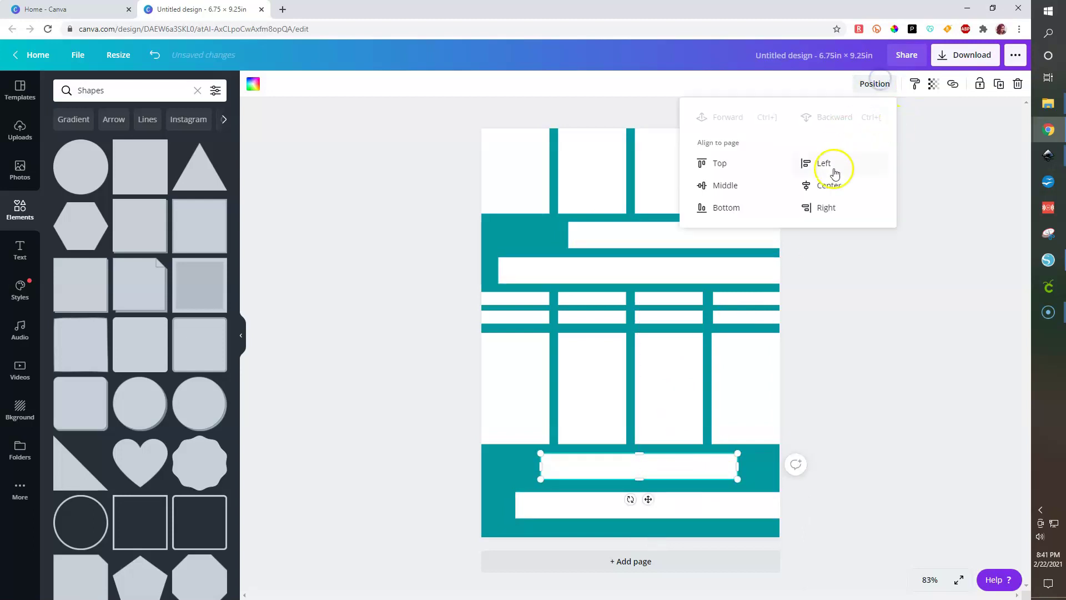
click(827, 208)
click(728, 509)
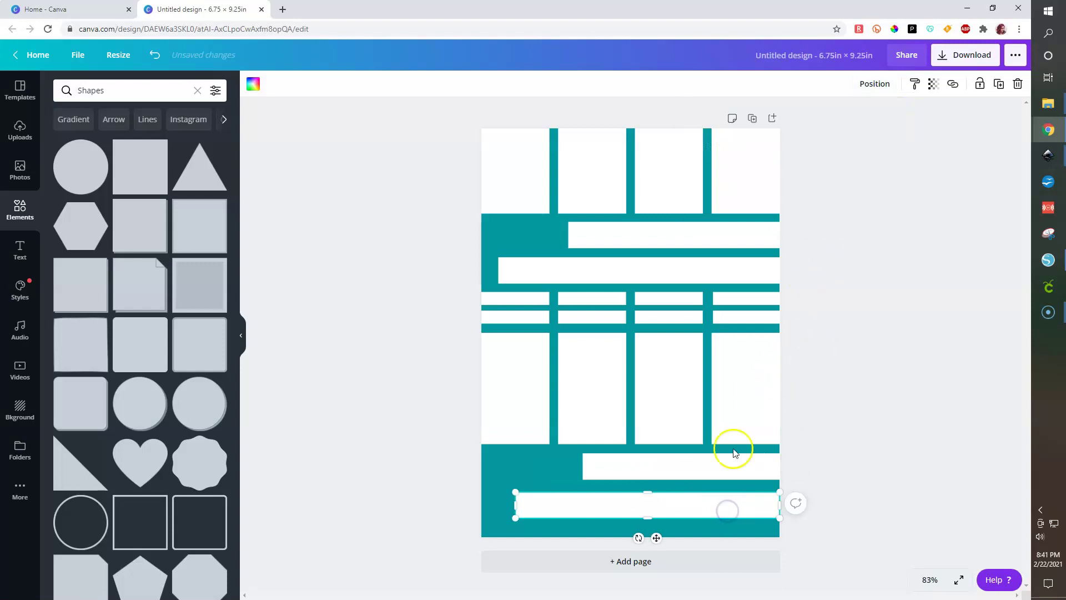
key(shift+Left)
key(shift+Left)
key(shift+Left)
key(shift+Left)
key(shift+Left)
key(shift+Left)
key(shift+Left)
click(875, 83)
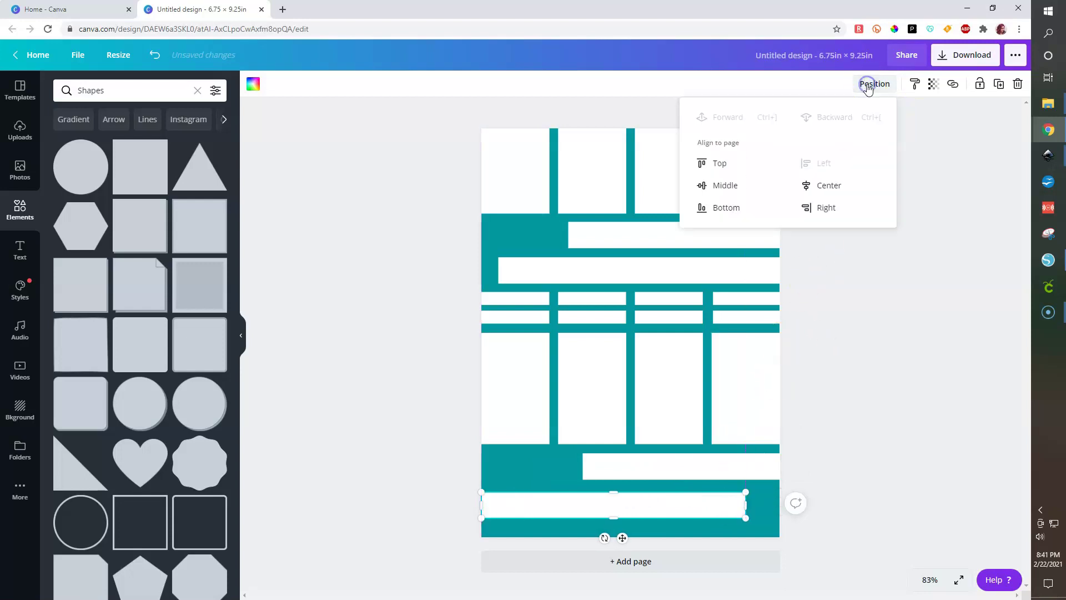
click(828, 206)
click(881, 448)
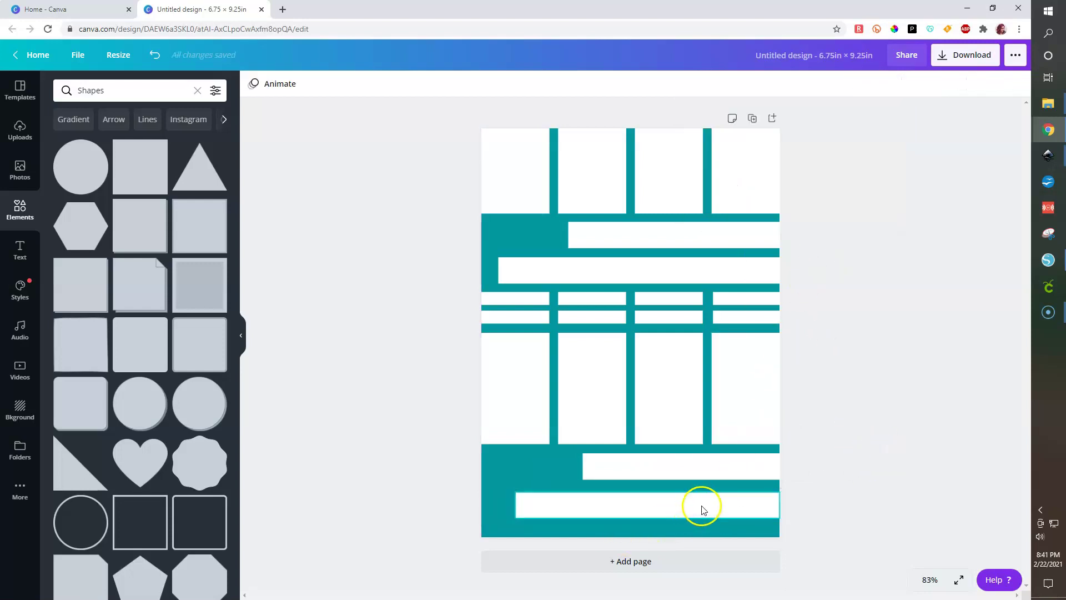
Step: Align the longer bar to the page's bottom edge and move the shorter bar down toward it
click(702, 506)
click(524, 475)
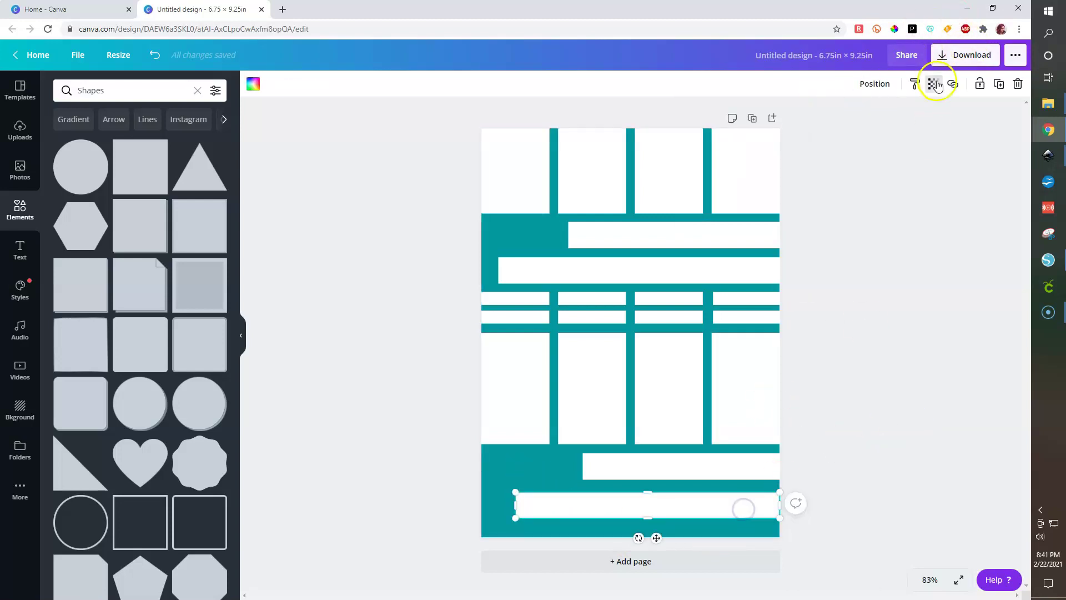
click(877, 86)
click(727, 207)
click(750, 472)
key(shift+Down)
key(shift+Down)
key(shift+Down)
key(shift+Down)
key(shift+Down)
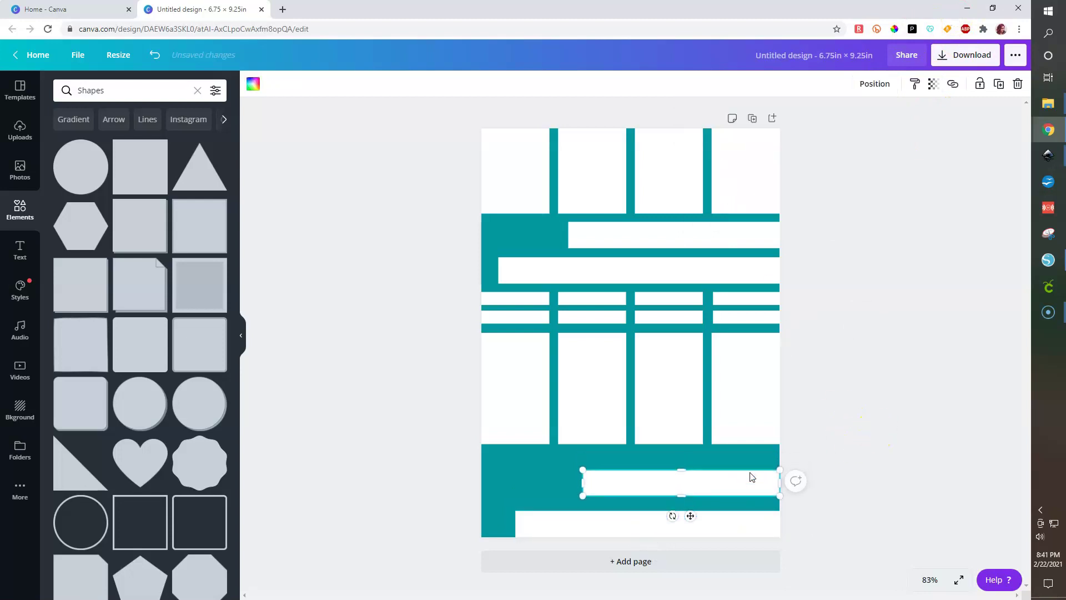
Step: Move the lower row of four boxes down to just above the shorter bar, and adjust that bar to leave narrow gaps
click(517, 364)
shift+click(586, 366)
shift+click(686, 371)
shift+click(760, 381)
key(shift+Down)
key(shift+Down)
key(shift+Down)
key(shift+Down)
key(shift+Down)
key(shift+Down)
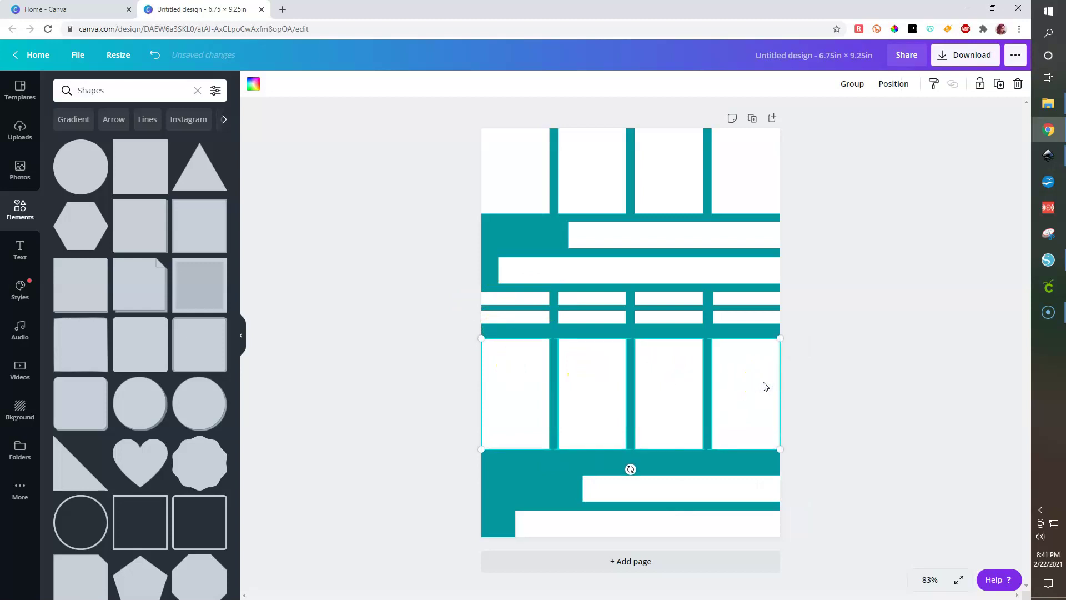
click(828, 403)
click(751, 492)
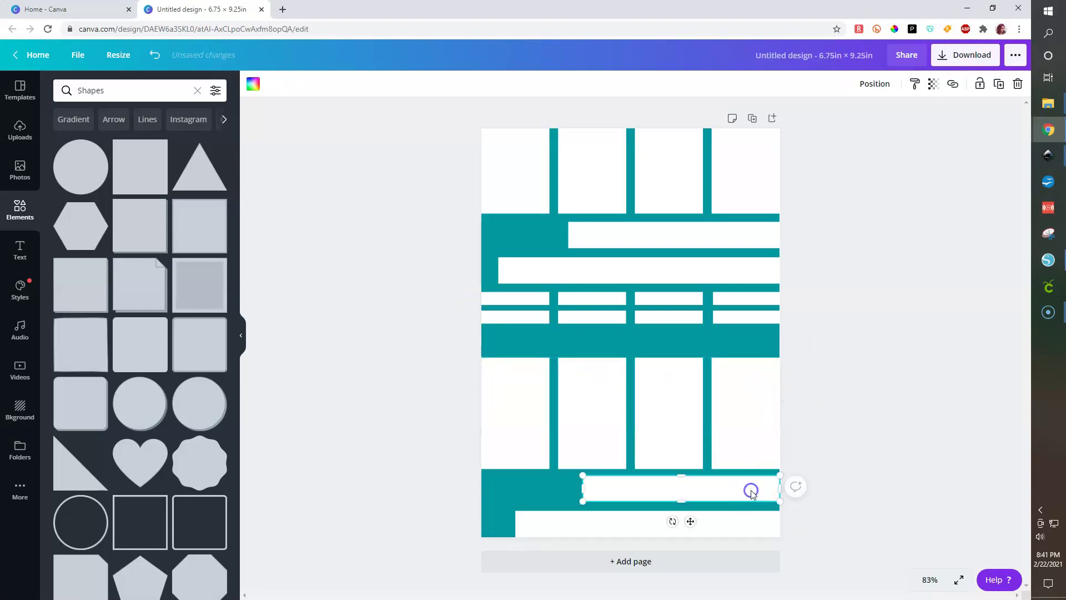
click(934, 432)
Step: Place a copy of the small strip beside the upper wide bar and align it to the page's left edge
drag(530, 297, 533, 246)
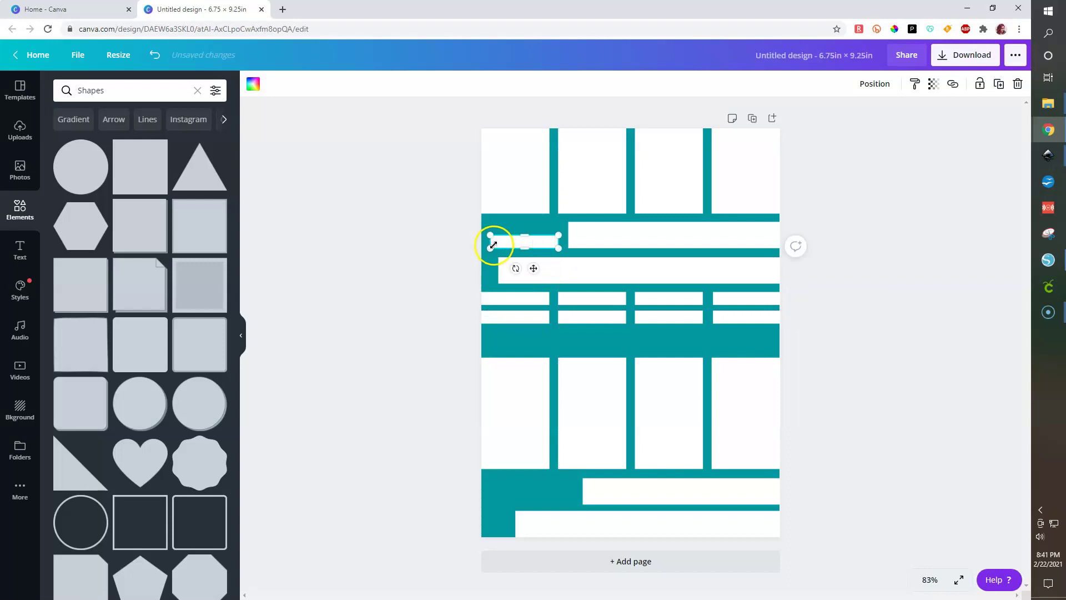
click(876, 84)
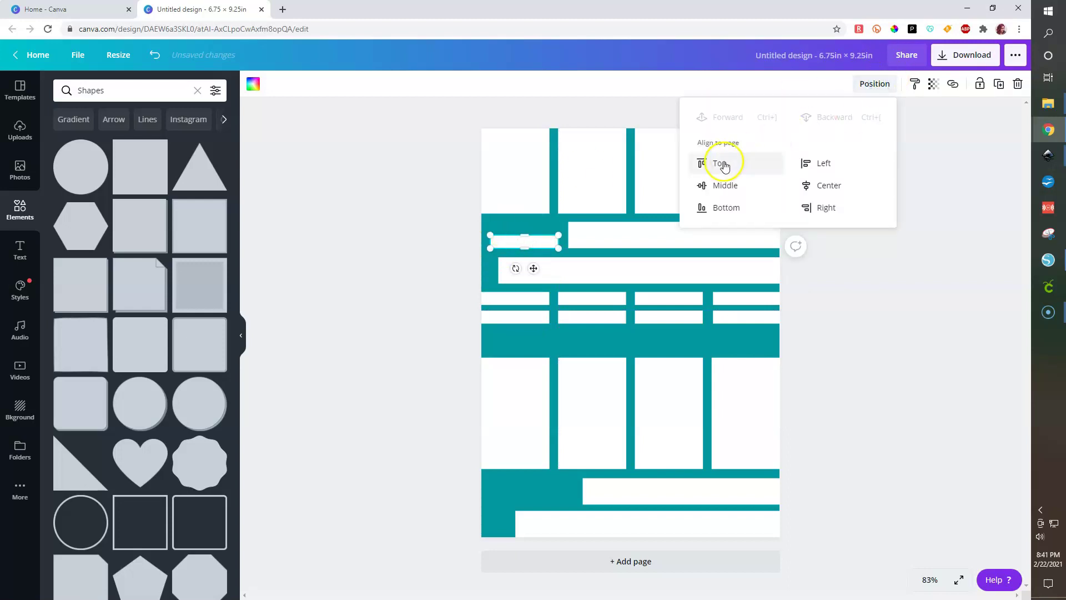
click(811, 163)
click(886, 365)
Step: Stretch the strip's top edge up to match the adjacent wide bar, giving it a height of 0.6 in
click(525, 239)
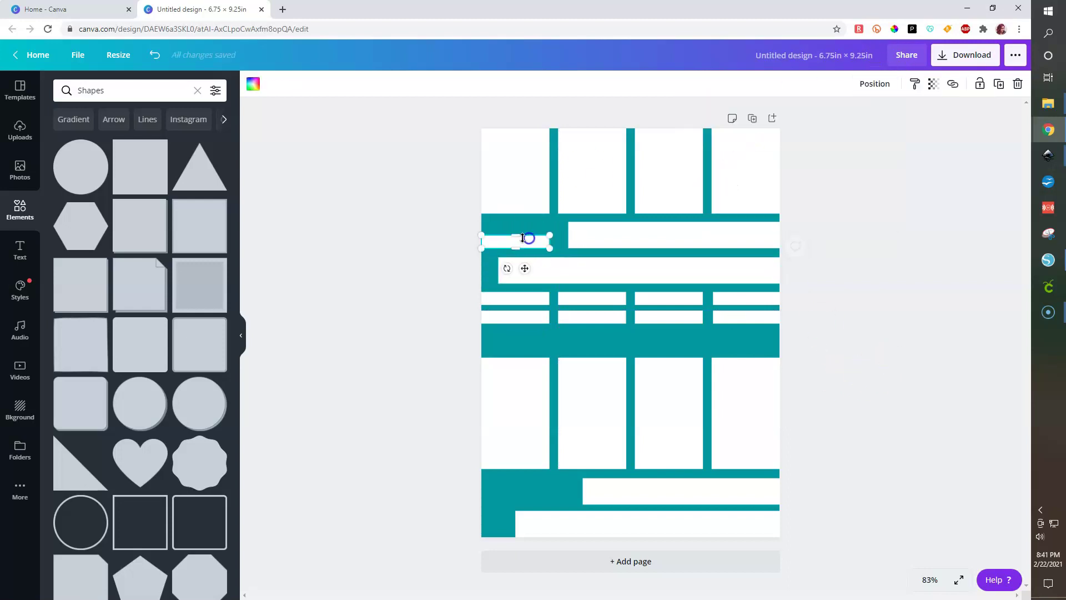
drag(517, 234, 519, 224)
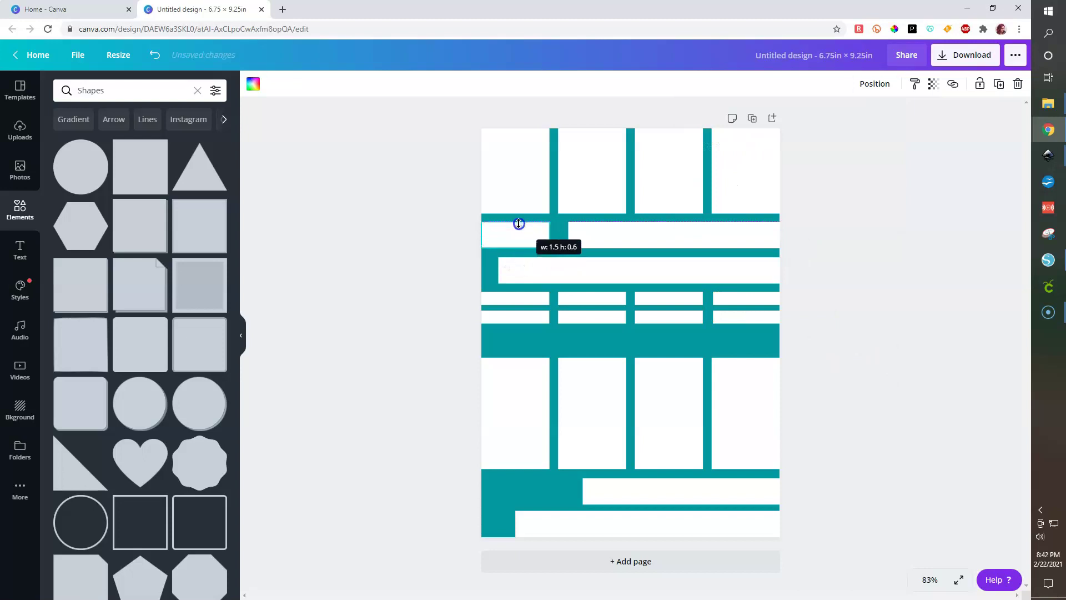
click(923, 309)
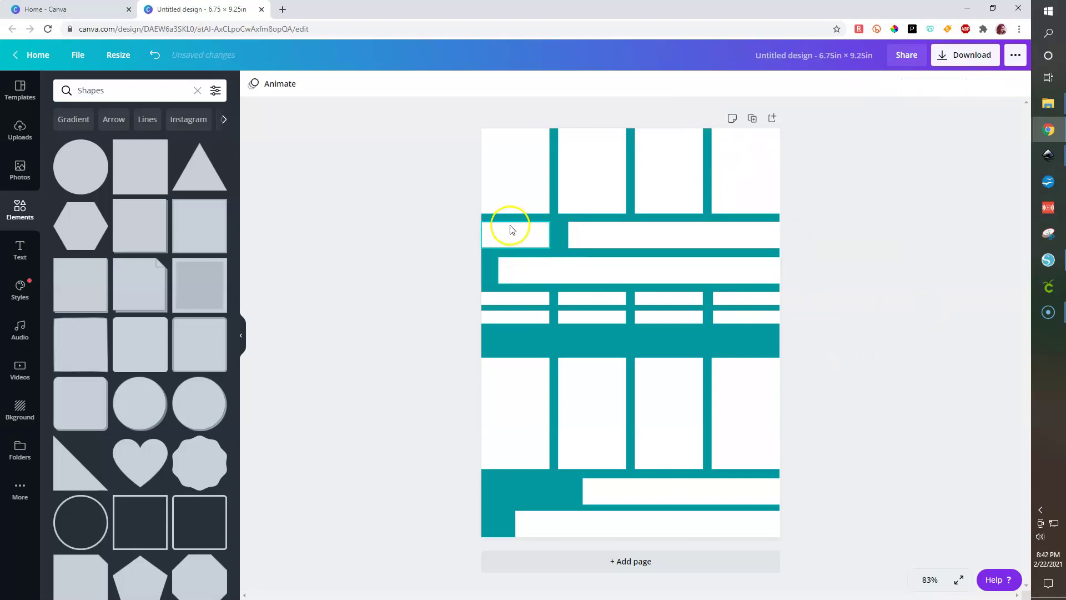
Step: Place a copy of the 0.6 in high box beside the shorter bottom bar, flush with the page's left edge
click(621, 494)
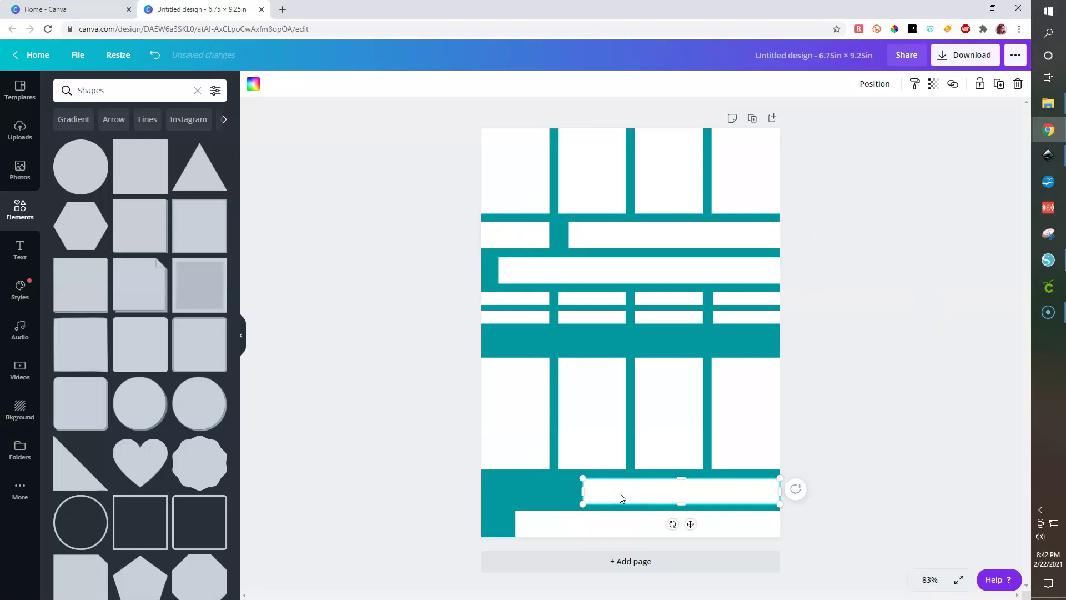
drag(518, 231, 516, 488)
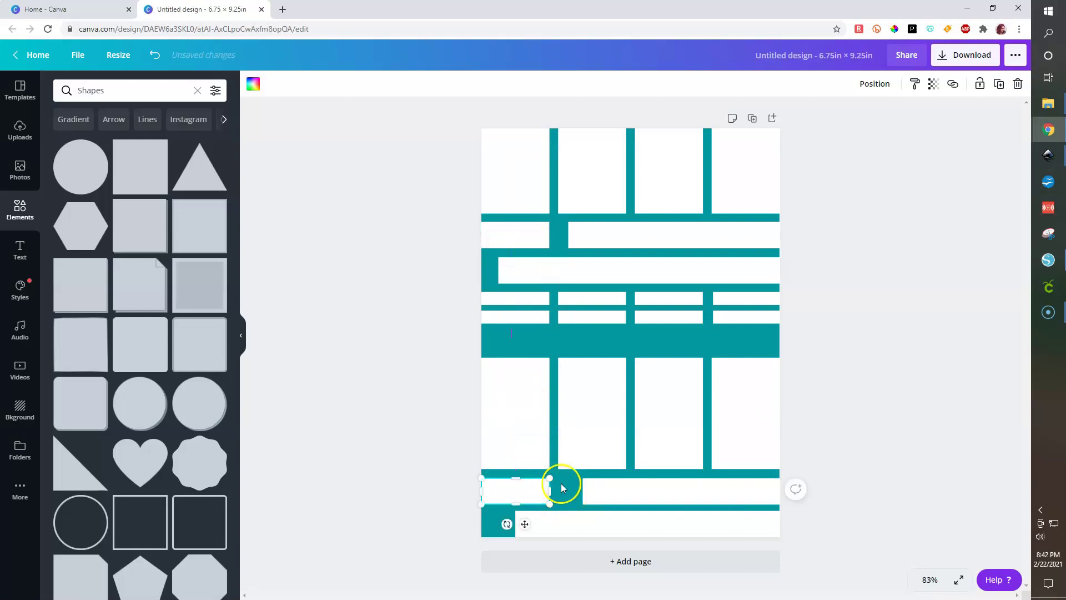
click(836, 320)
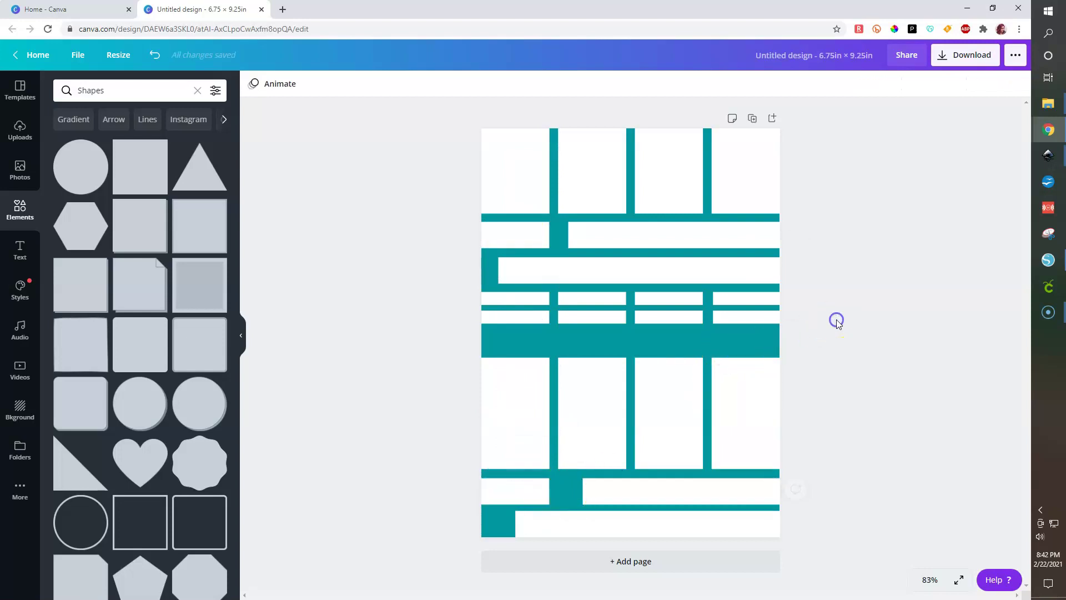
Step: Duplicate the two small strips of the first column and place the copies directly below them, flush with the page's left edge
click(527, 315)
shift+click(532, 296)
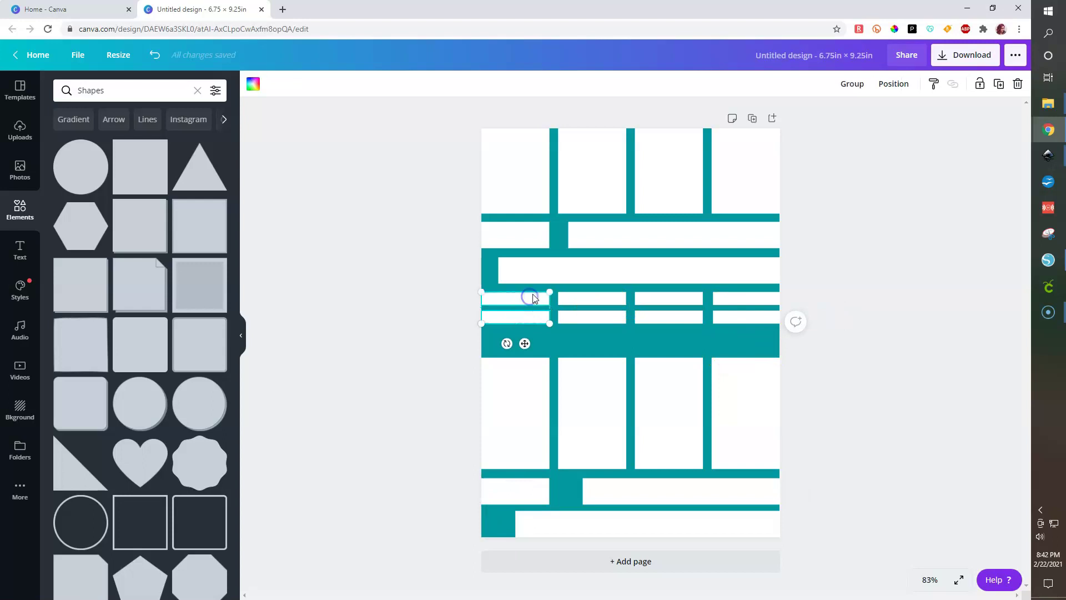
key(shift+Right)
key(shift+Down)
key(shift+Down)
key(shift+Down)
key(shift+Down)
key(shift+Down)
key(shift+Down)
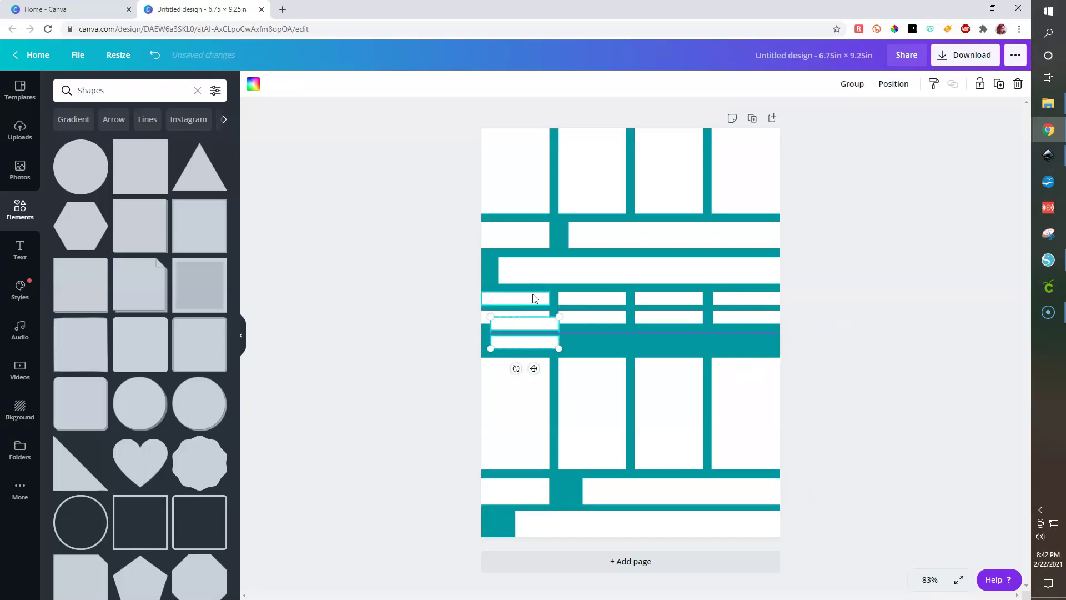
key(shift+Left)
key(shift+Down)
Step: Space the four first-column strips evenly in the vertical direction and delete the strips in the other three columns
click(531, 316)
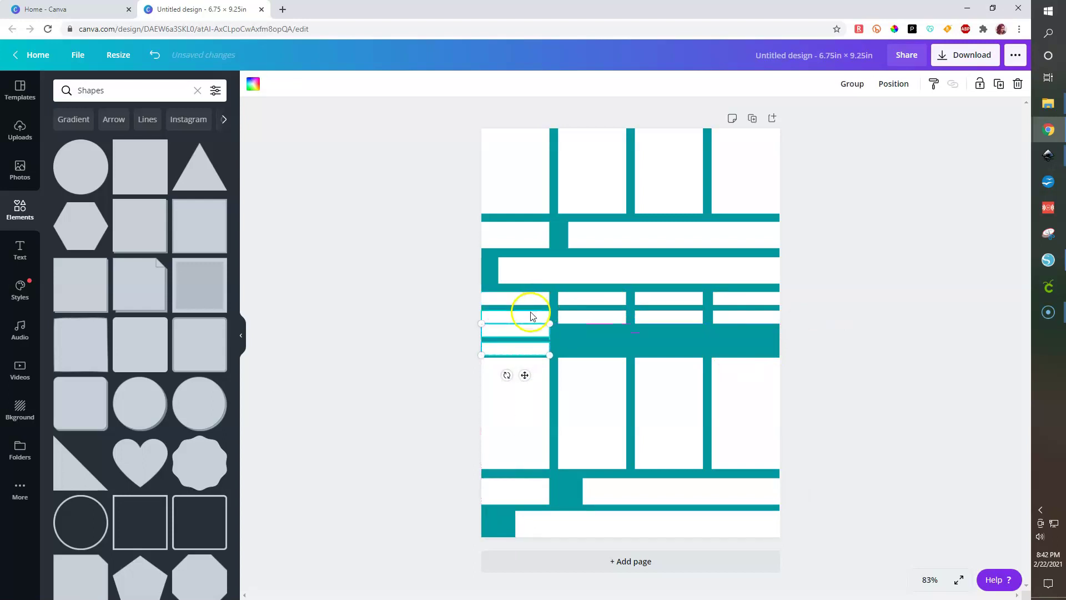
click(887, 84)
click(730, 280)
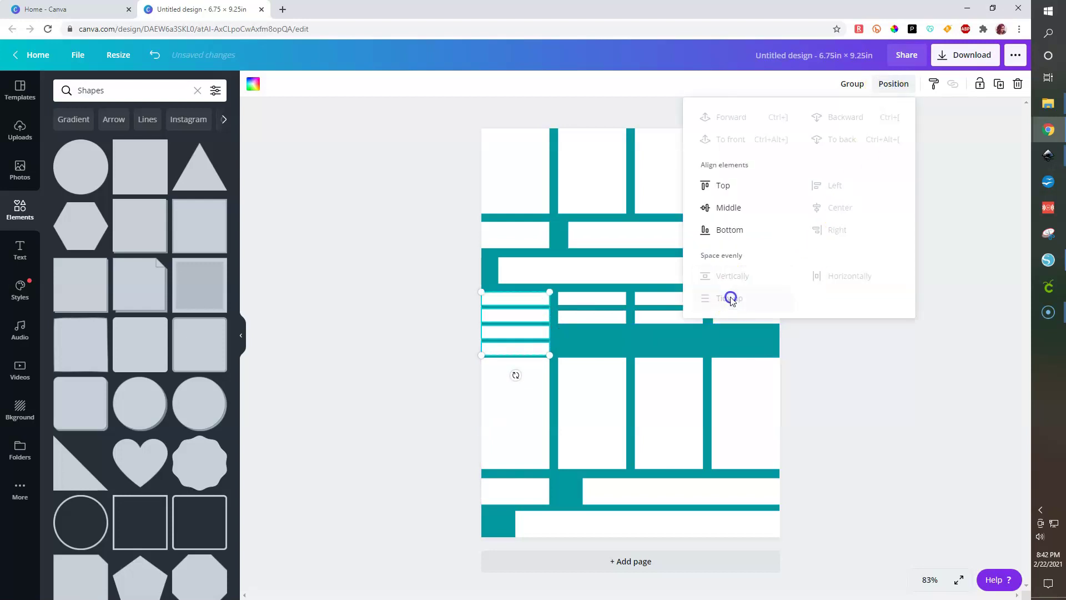
click(869, 379)
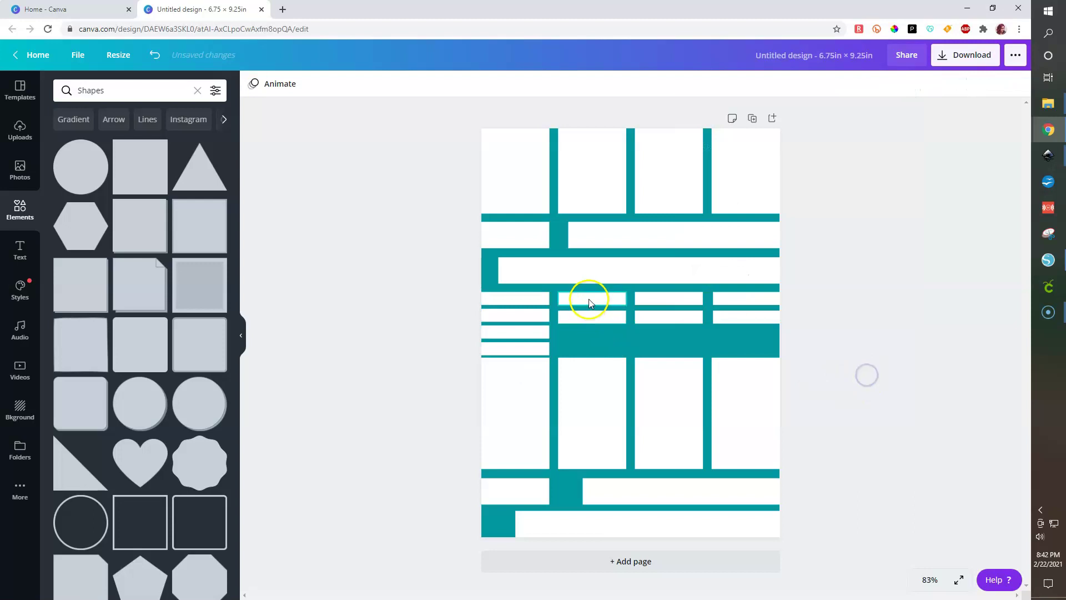
drag(871, 336, 567, 291)
key(Delete)
Step: Space the first-column boxes and strips and the wider upper bar evenly in the vertical direction, undoing the extra tidy-up
click(543, 297)
shift+click(536, 272)
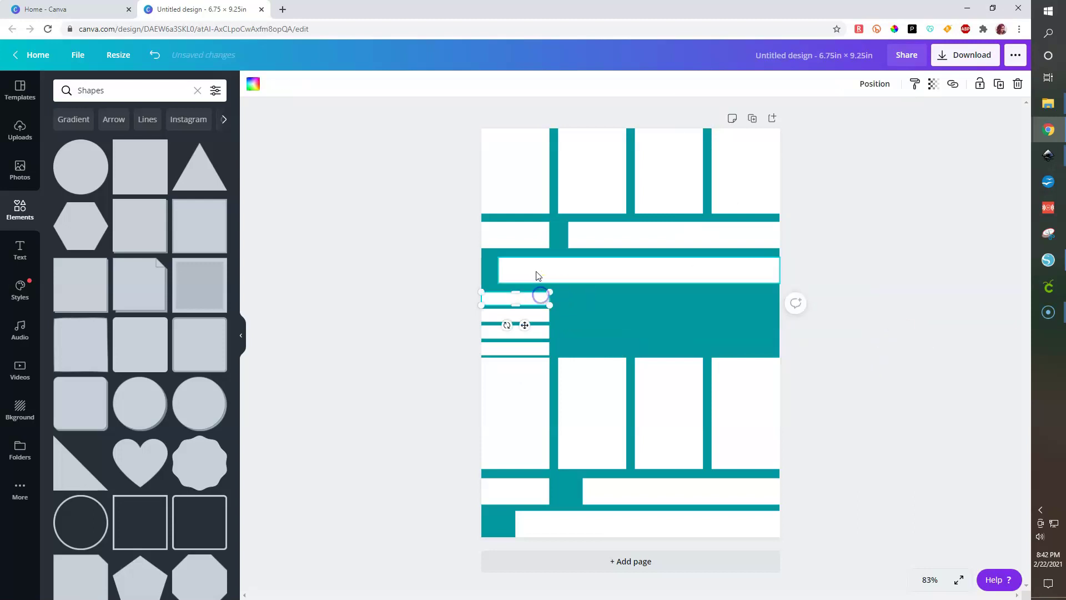
shift+click(538, 315)
shift+click(545, 348)
shift+click(531, 400)
shift+click(526, 489)
shift+click(508, 239)
shift+click(522, 182)
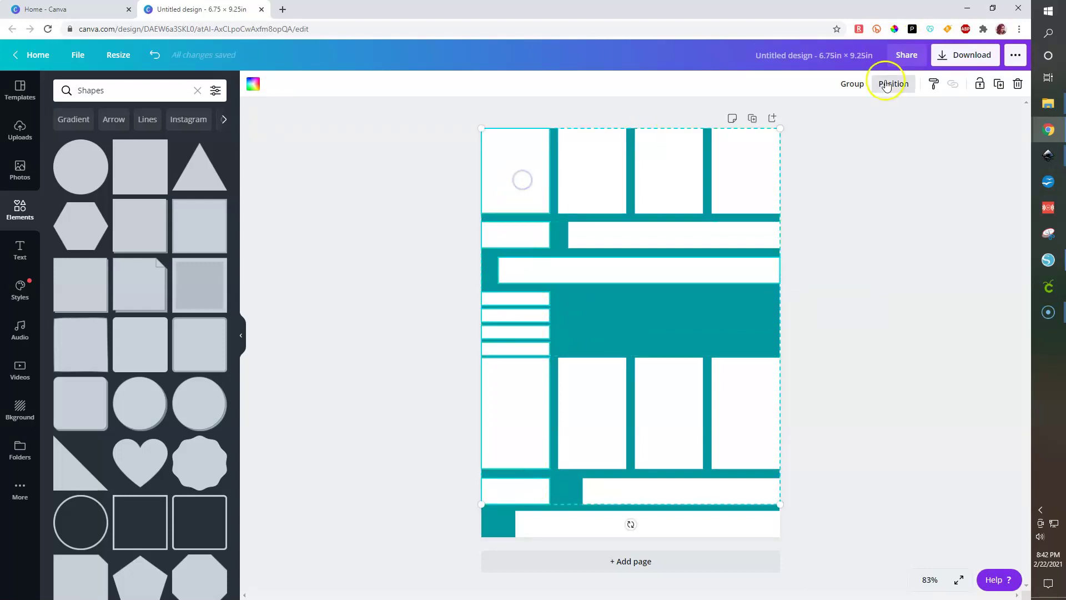
click(892, 84)
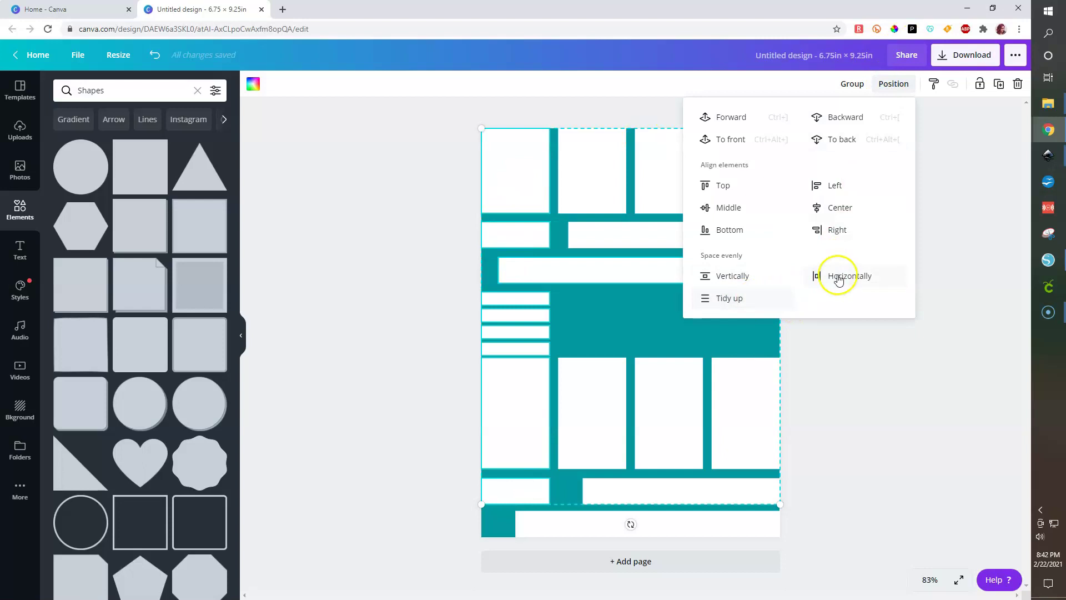
click(726, 279)
click(729, 300)
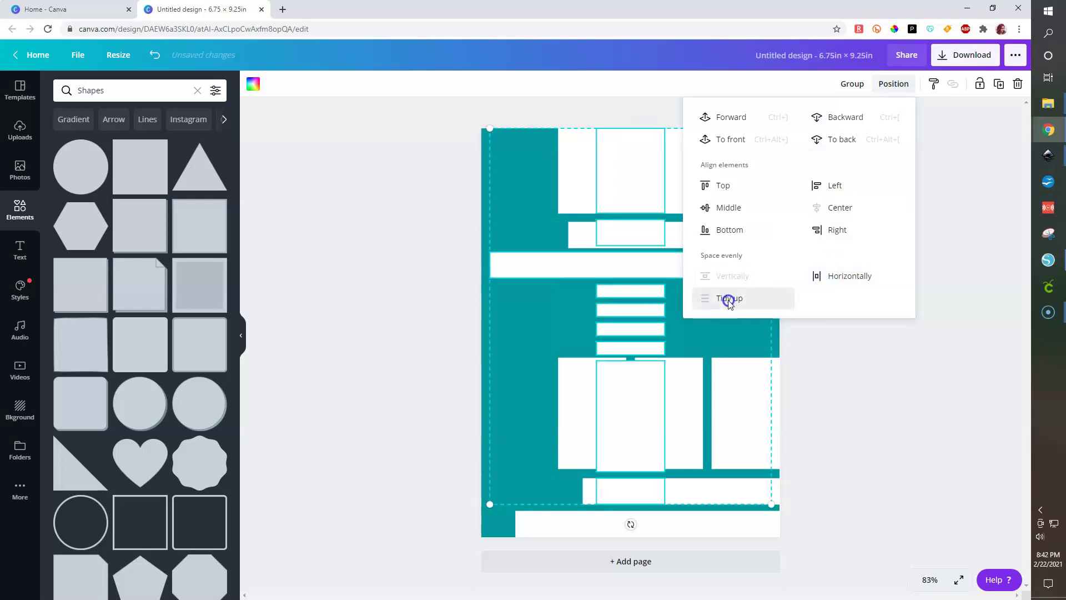
key(ctrl+z)
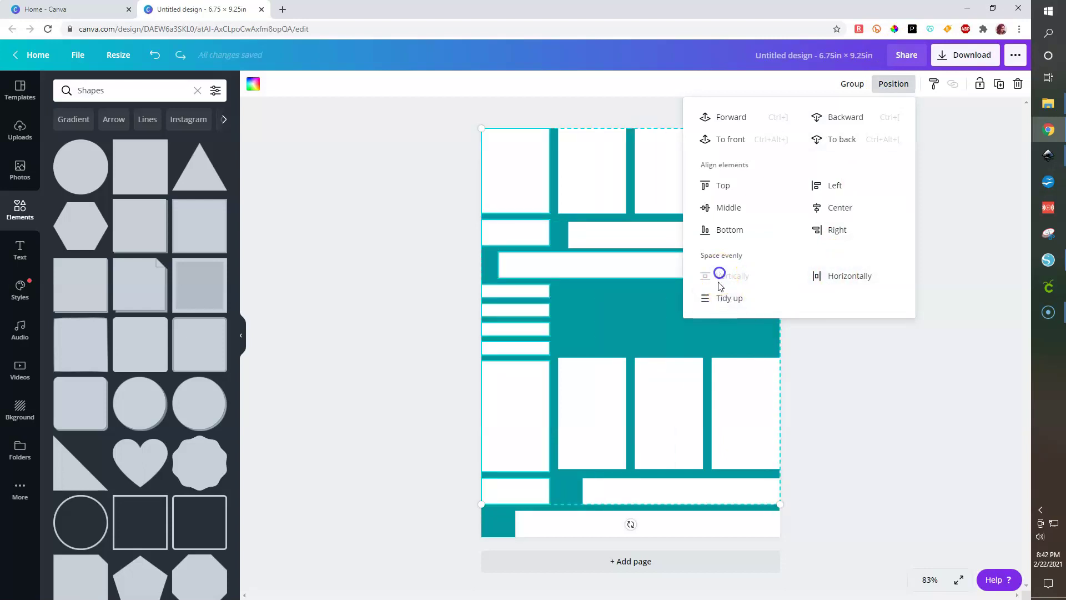
Step: Add the bottom bar to the selection and space all selected shapes evenly in the vertical direction
click(566, 521)
click(894, 83)
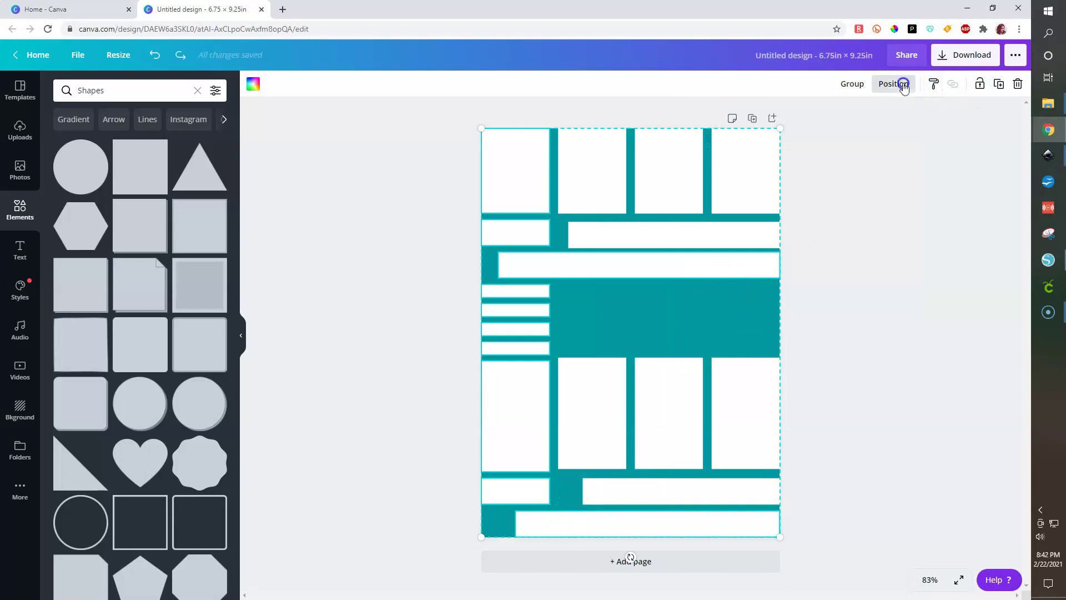
click(741, 276)
click(883, 438)
click(675, 499)
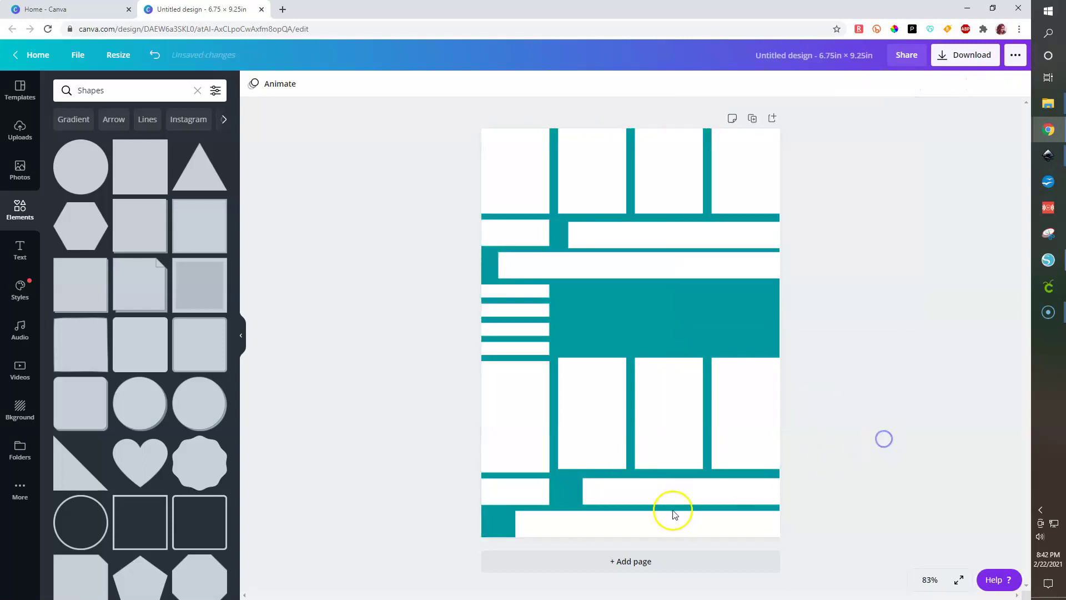
shift+click(534, 493)
click(827, 412)
Step: Align the four tall boxes of the lower row to their common bottom edge
click(586, 431)
shift+click(685, 417)
shift+click(755, 398)
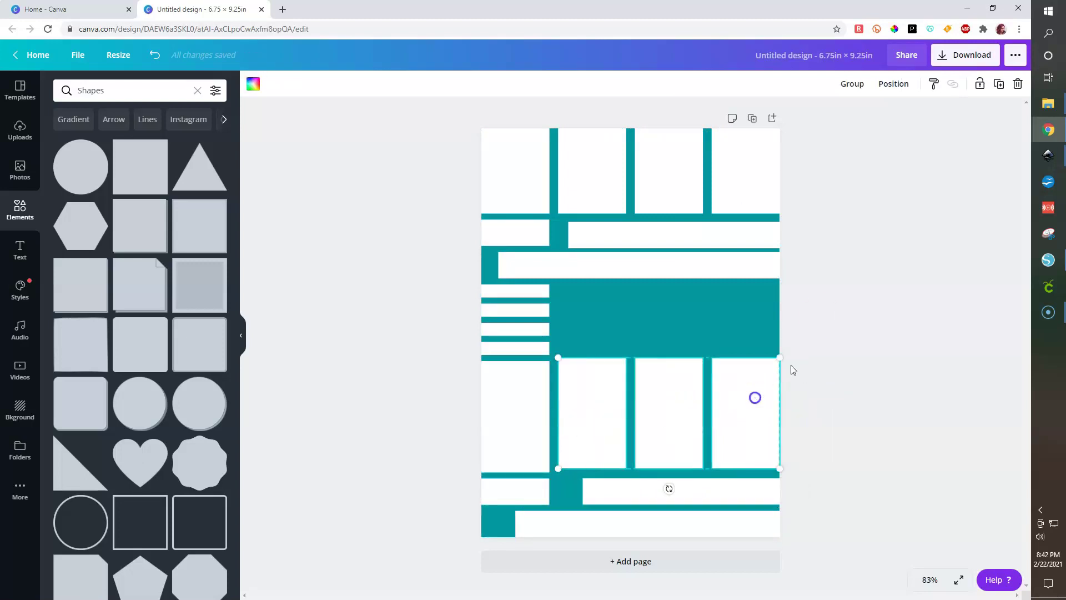
shift+click(528, 386)
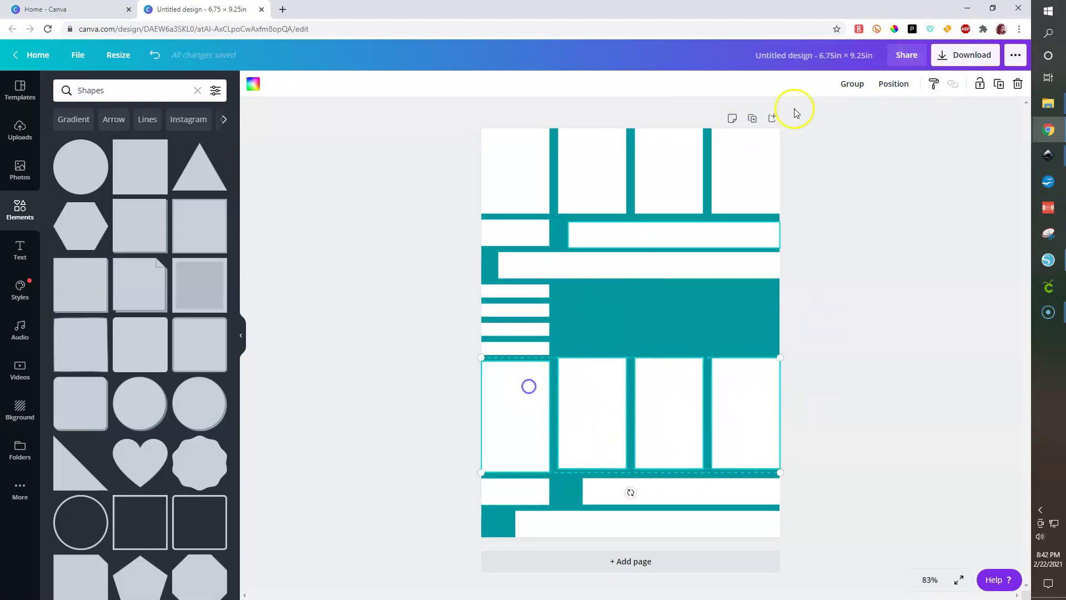
click(894, 83)
click(721, 229)
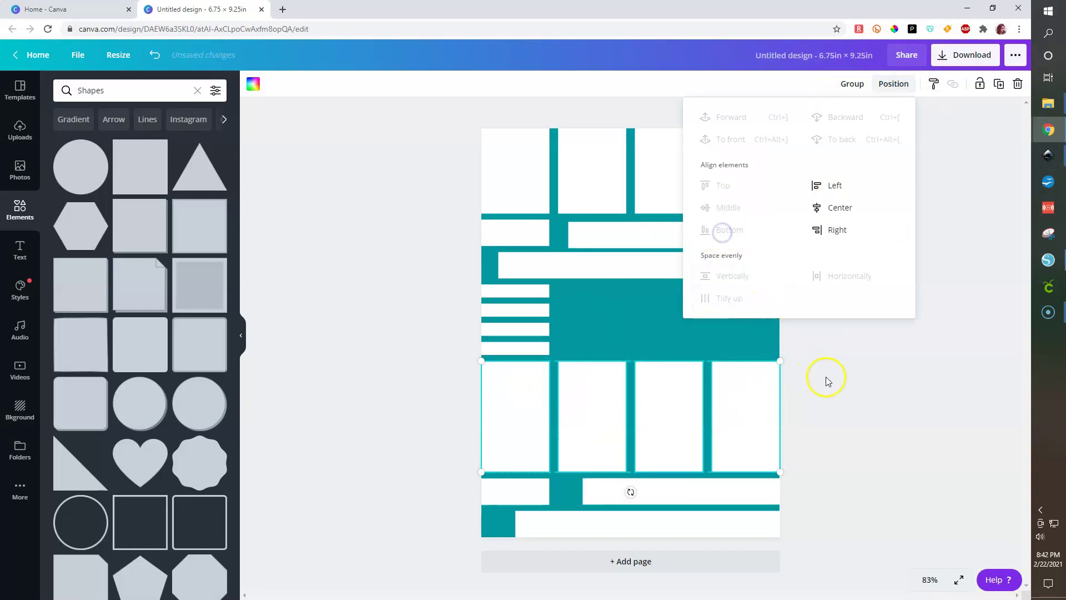
click(825, 376)
Step: Align the tops of the shorter upper bar and the small box beside it
click(607, 245)
shift+click(533, 232)
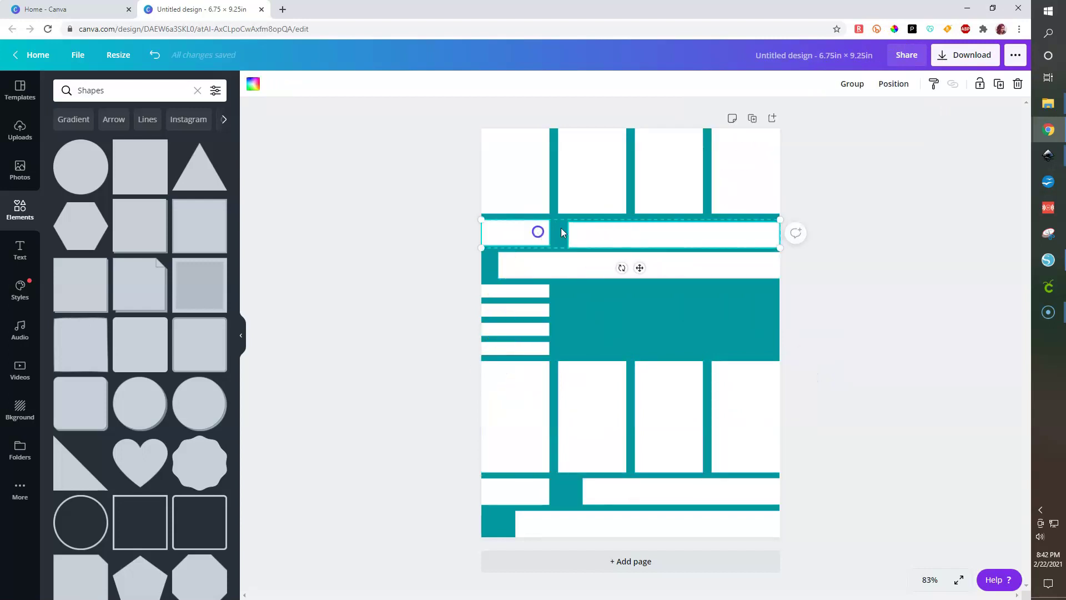
click(878, 84)
click(738, 163)
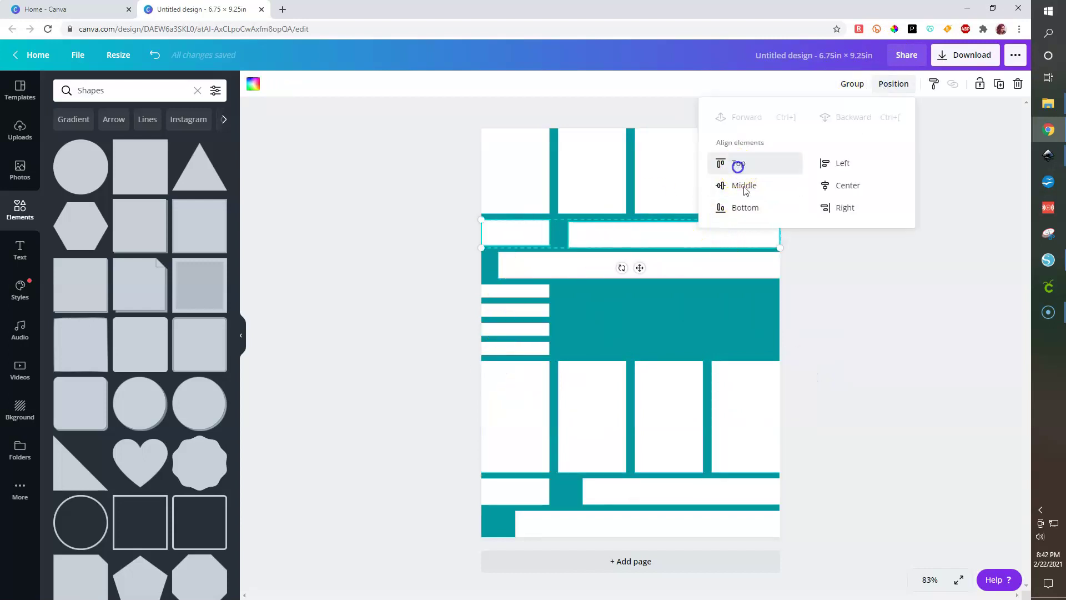
click(852, 356)
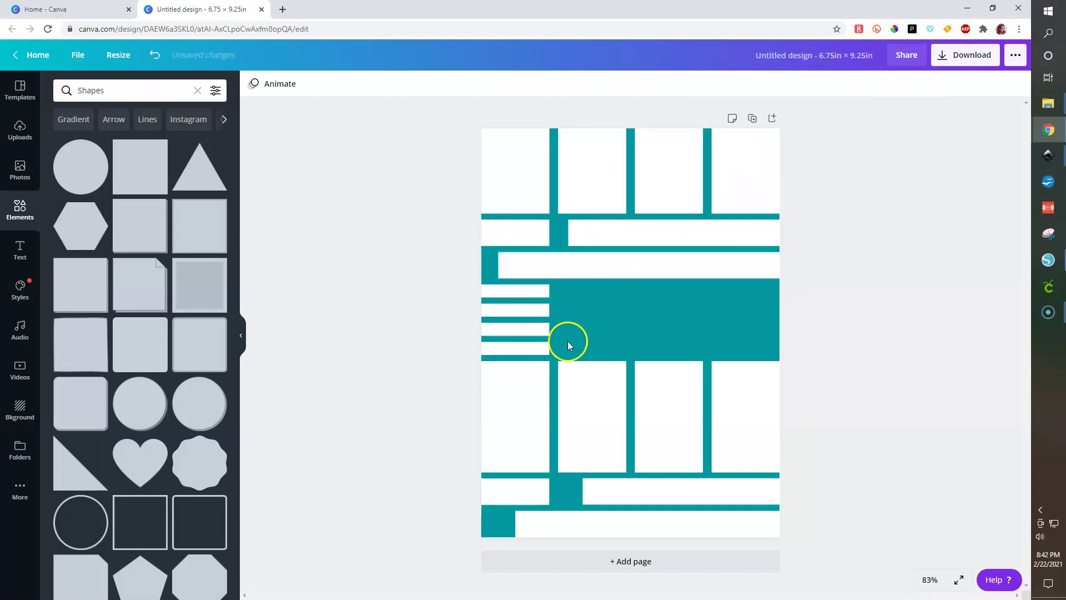
Step: Duplicate the four first-column strips and move the copies into the second column, level with the originals
click(540, 289)
shift+click(535, 309)
shift+click(519, 329)
key(ctrl+d)
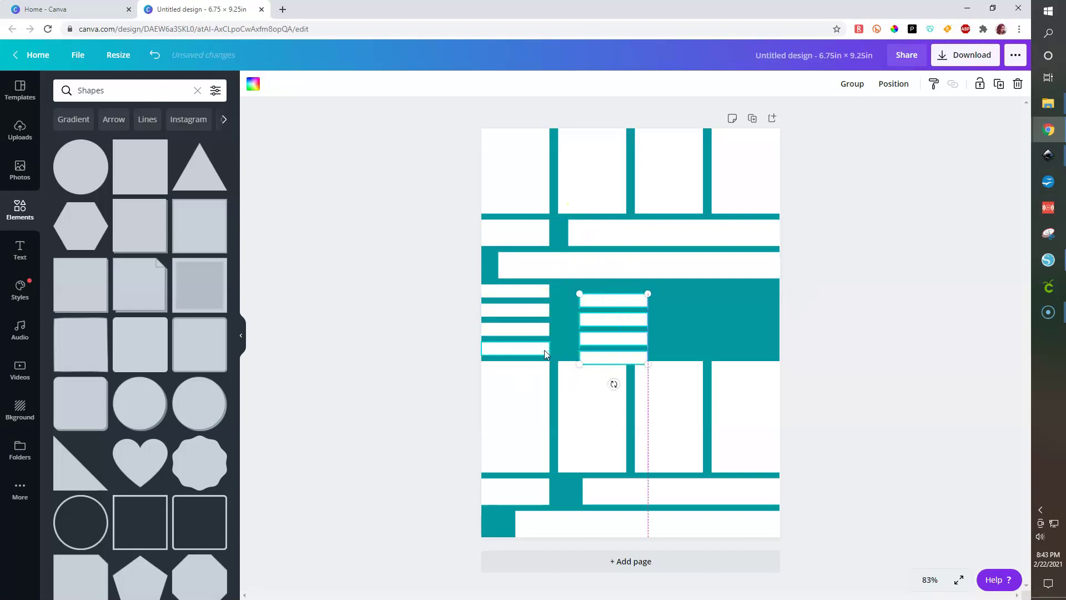
key(Left)
key(Left)
key(Left)
key(Left)
key(Left)
key(Left)
key(Left)
key(Left)
key(Left)
key(Left)
key(Left)
key(Left)
key(Left)
key(Left)
key(Left)
key(Left)
key(Left)
key(Left)
key(Left)
key(Left)
key(Up)
key(Up)
key(Up)
key(Up)
key(Up)
key(Up)
key(Up)
key(Left)
key(Left)
key(Left)
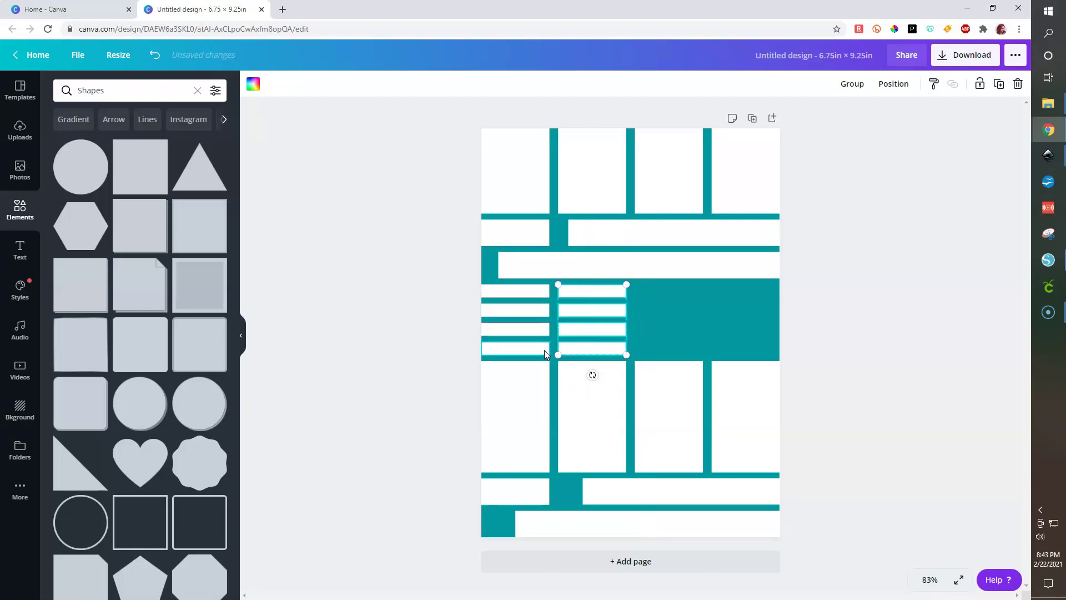
Step: Duplicate the four second-column strips and move the copies into the third column, level with the others
key(ctrl+d)
key(shift+Right)
key(shift+Right)
key(shift+Right)
key(shift+Right)
key(shift+Right)
key(shift+Right)
key(shift+Right)
key(shift+Right)
key(shift+Right)
key(shift+Right)
key(shift+Right)
key(shift+Right)
key(shift+Right)
key(shift+Right)
key(shift+Right)
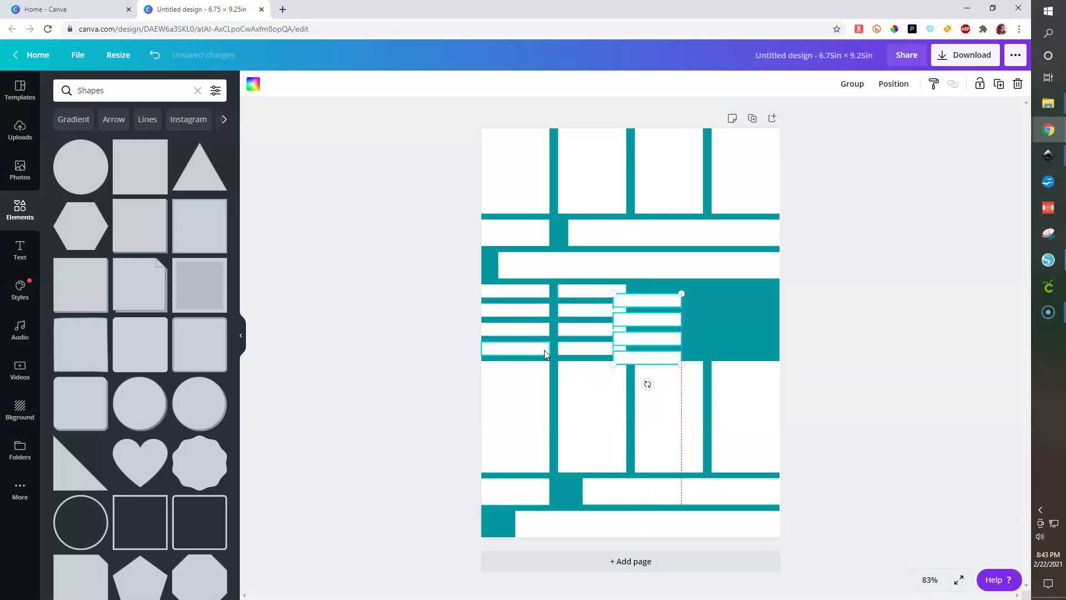
key(Up)
key(Up)
key(Up)
key(Up)
key(Up)
key(Up)
key(Up)
key(shift+Left)
key(shift+Left)
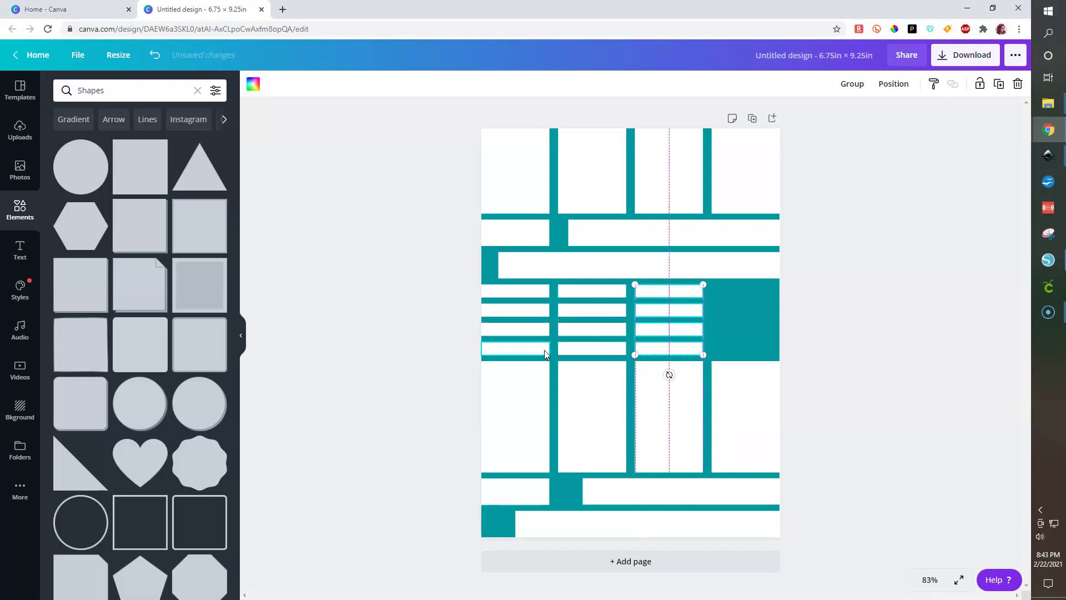
Step: Duplicate the four third-column strips and move the copies into the fourth column, flush with the page's right edge
key(ctrl+d)
key(shift+Right)
key(shift+Right)
key(shift+Right)
key(shift+Right)
key(shift+Right)
key(shift+Right)
key(shift+Right)
key(shift+Right)
key(shift+Right)
key(shift+Right)
key(shift+Right)
key(shift+Right)
key(shift+Right)
key(shift+Right)
key(shift+Right)
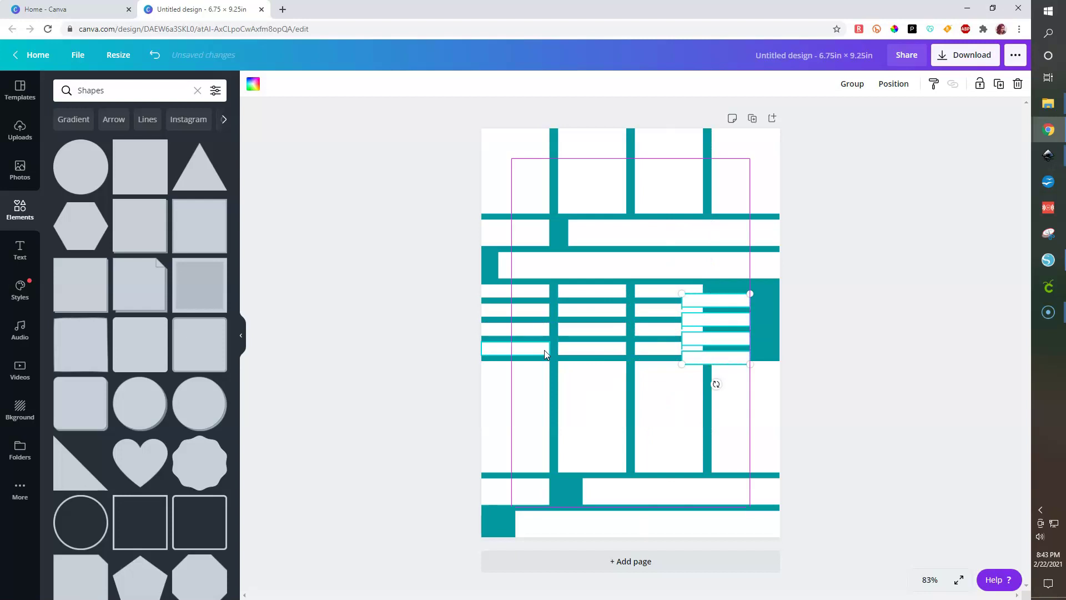
key(shift+Up)
key(shift+Up)
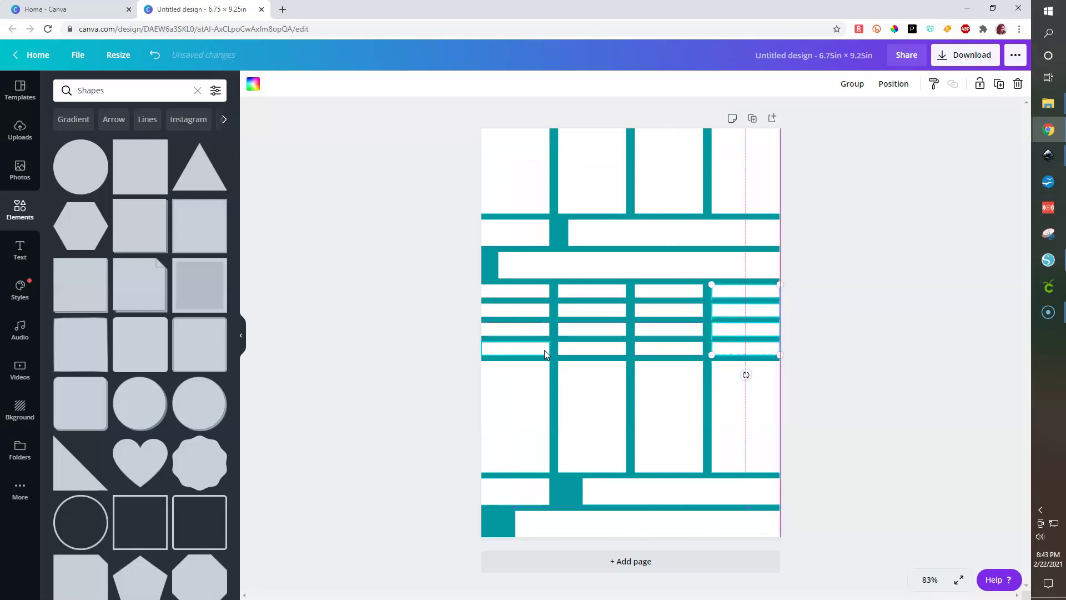
click(903, 369)
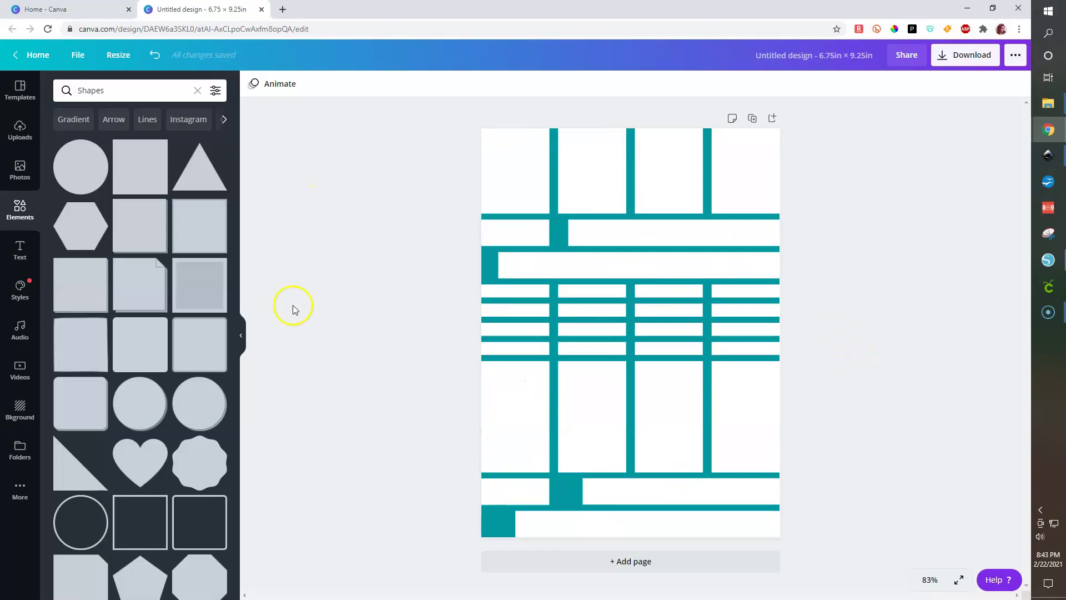
Step: Search the elements for "bow" with availability limited to Free, and browse the graphics
click(6, 211)
click(111, 88)
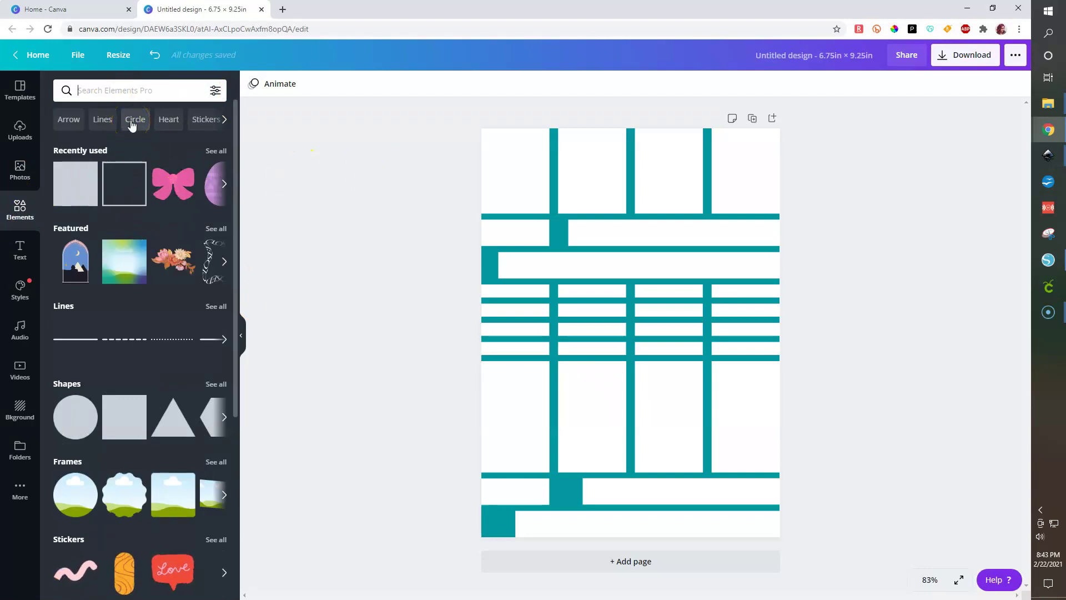
click(108, 94)
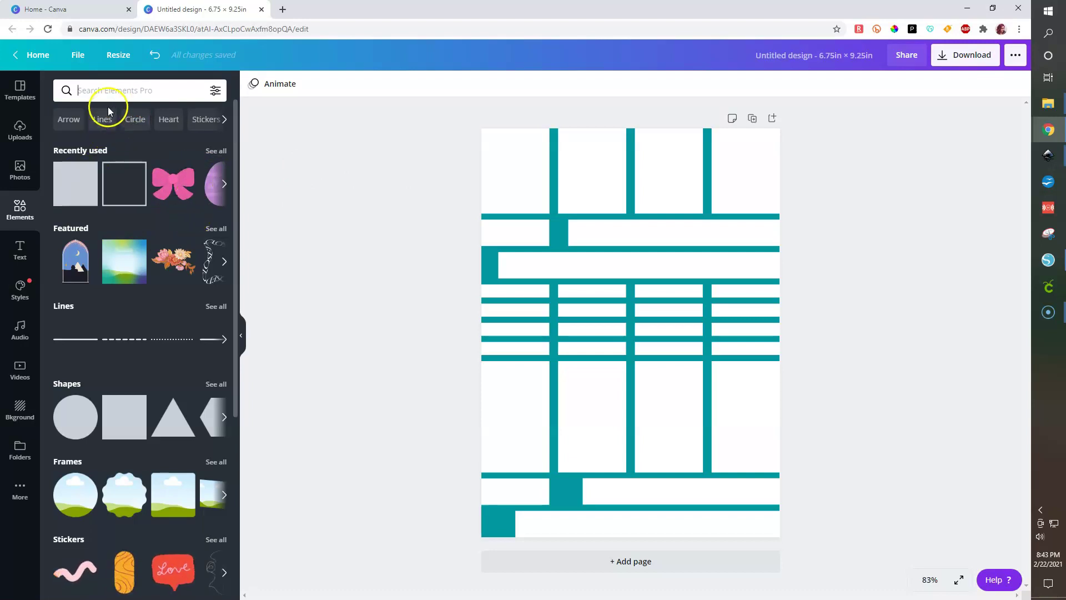
text(b)
click(215, 90)
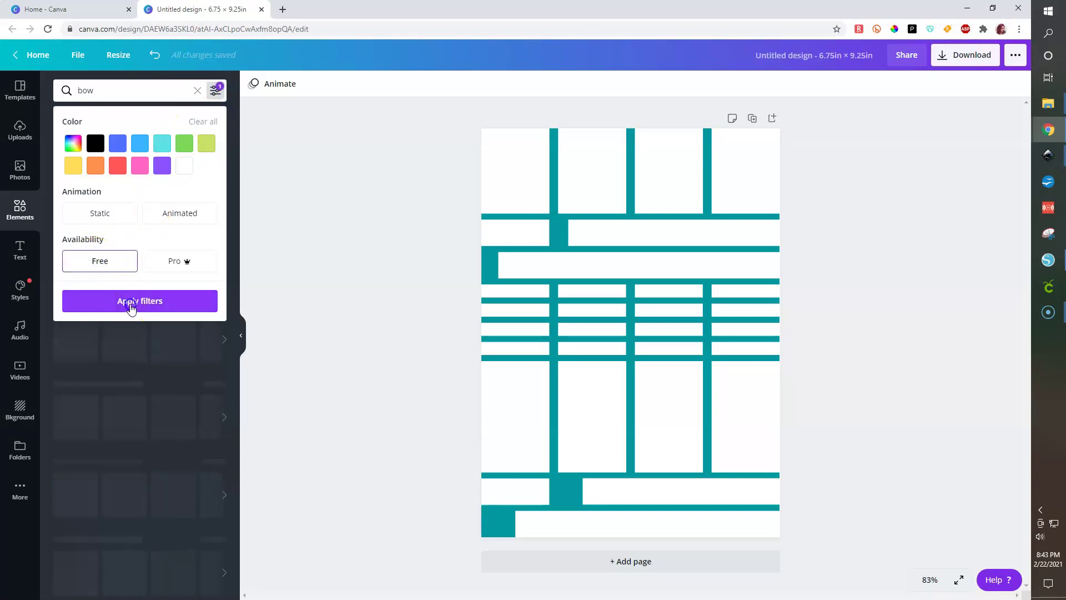
click(131, 307)
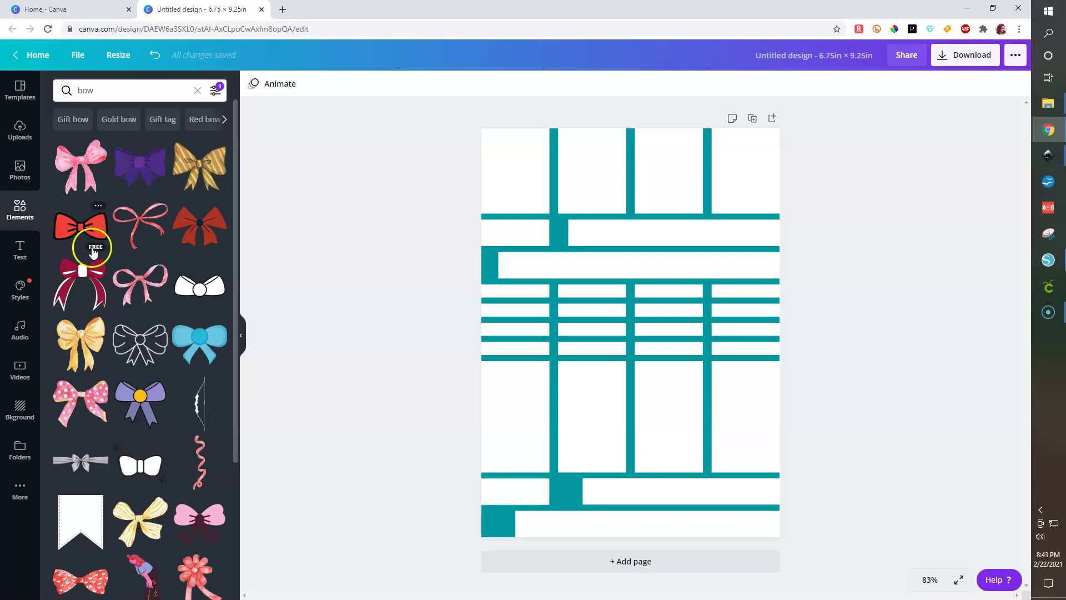
scroll(155, 356, down, 3)
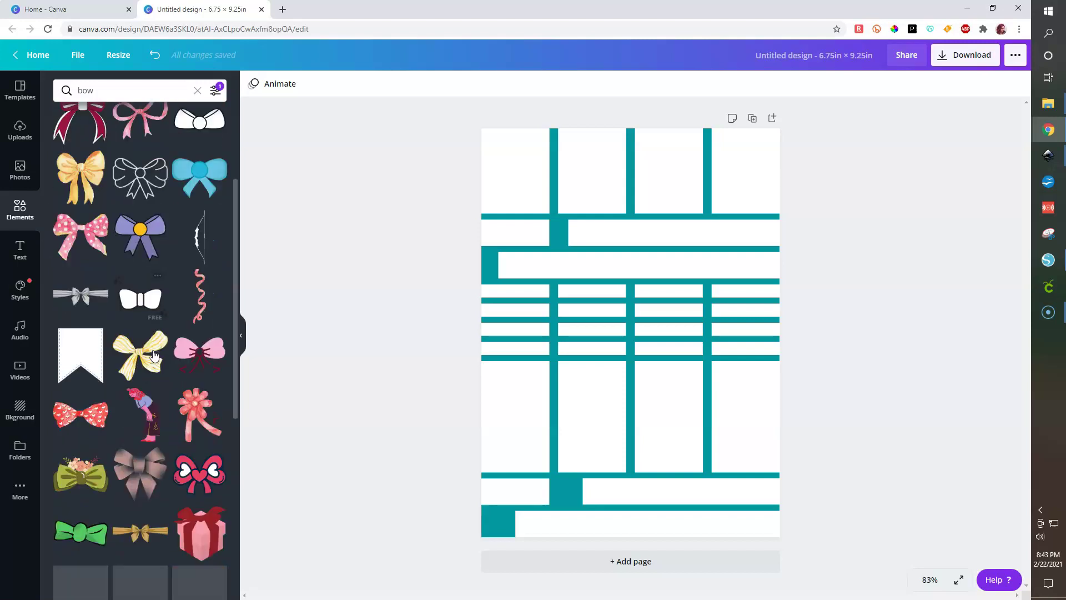
scroll(154, 356, down, 5)
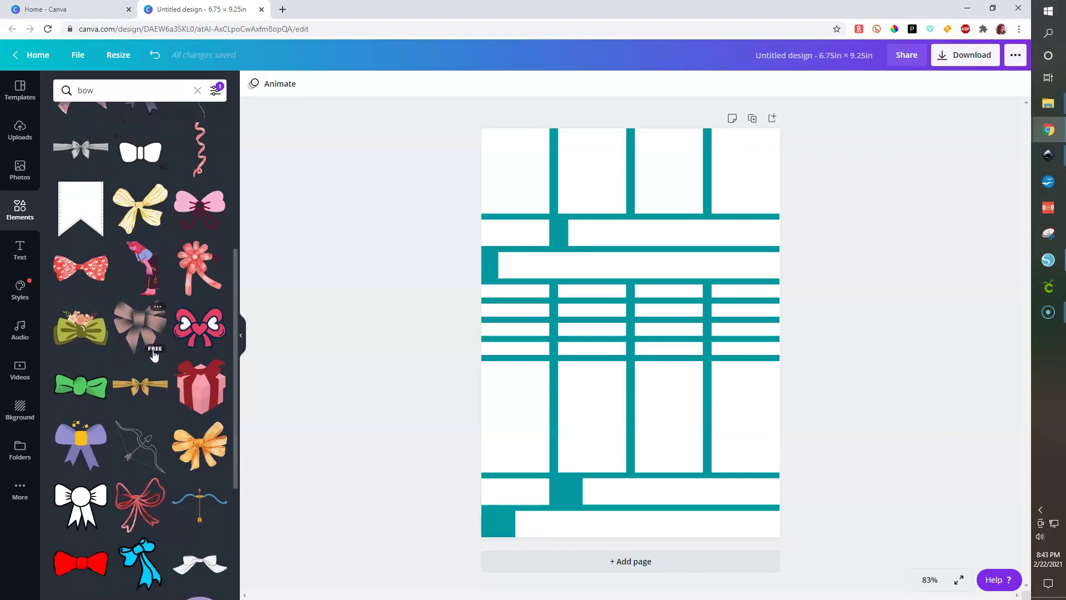
scroll(154, 355, down, 3)
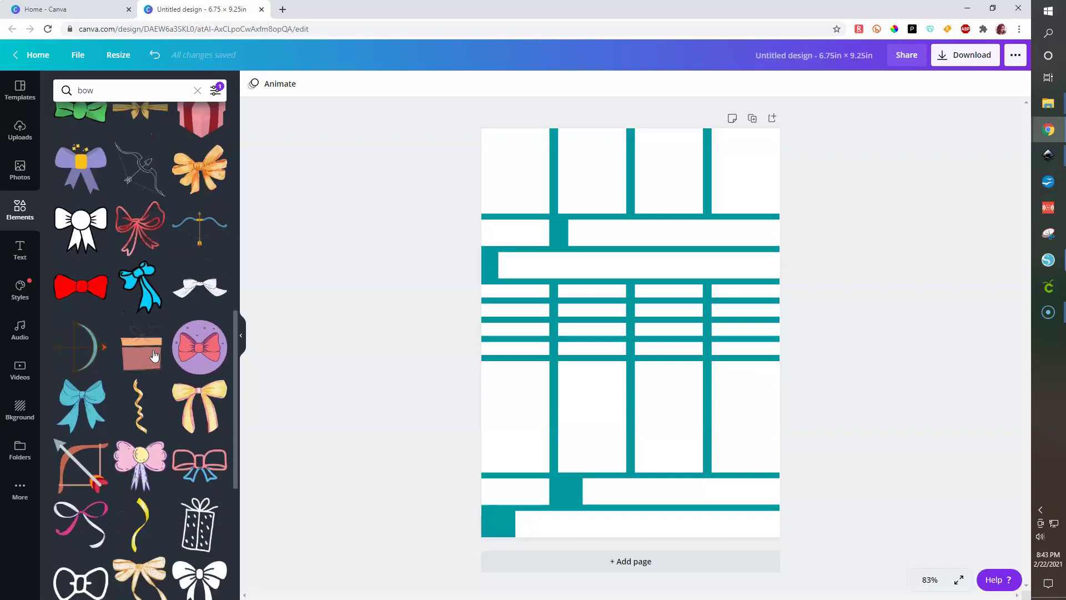
scroll(152, 350, down, 4)
scroll(152, 350, up, 6)
scroll(152, 350, up, 6)
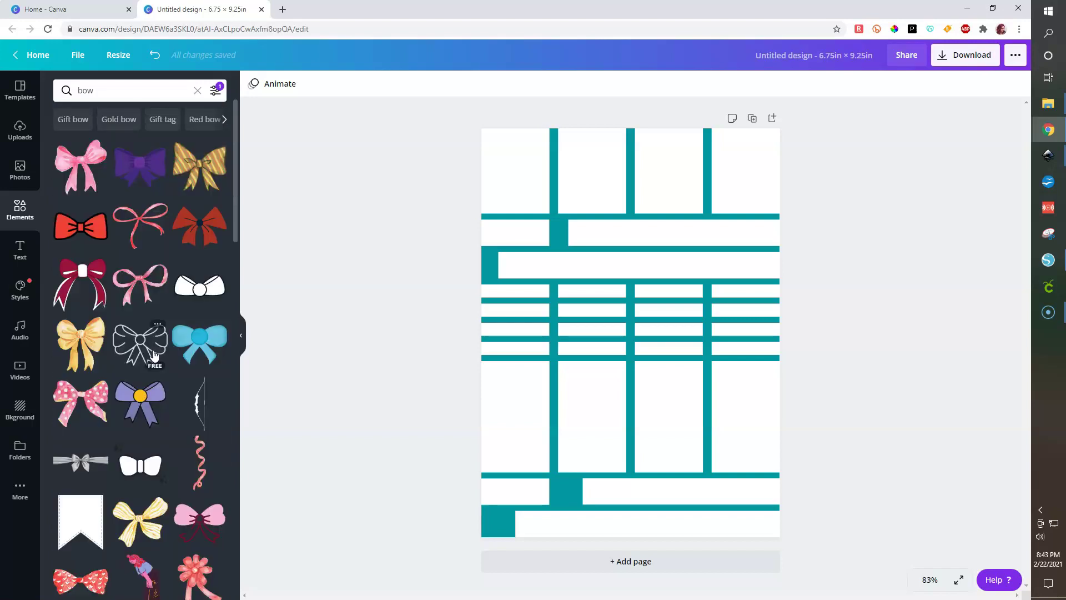
Step: Search the elements for "easter"
click(61, 90)
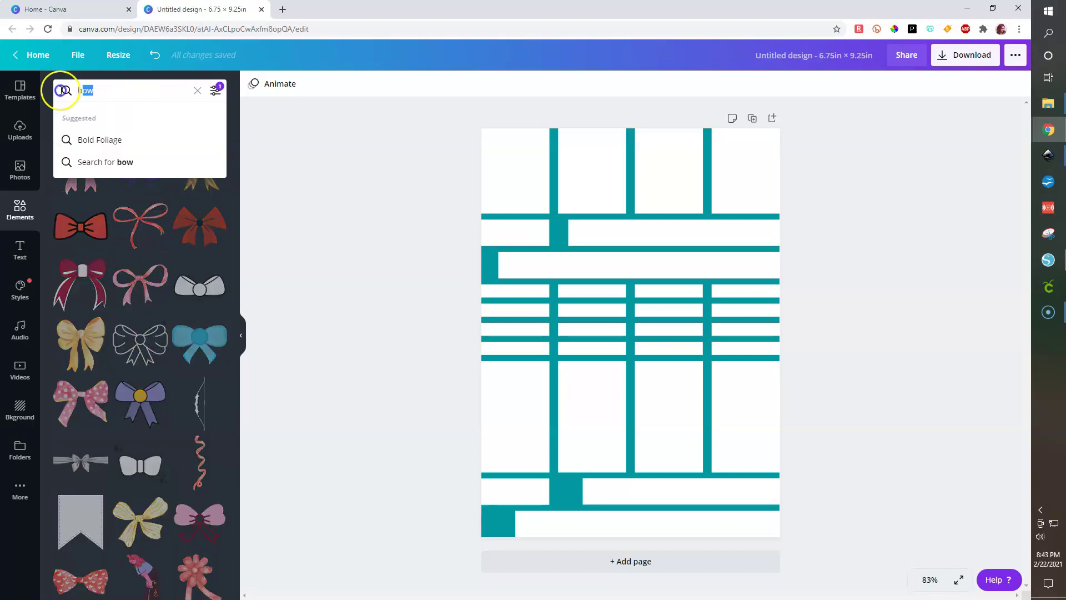
text(easter)
key(Return)
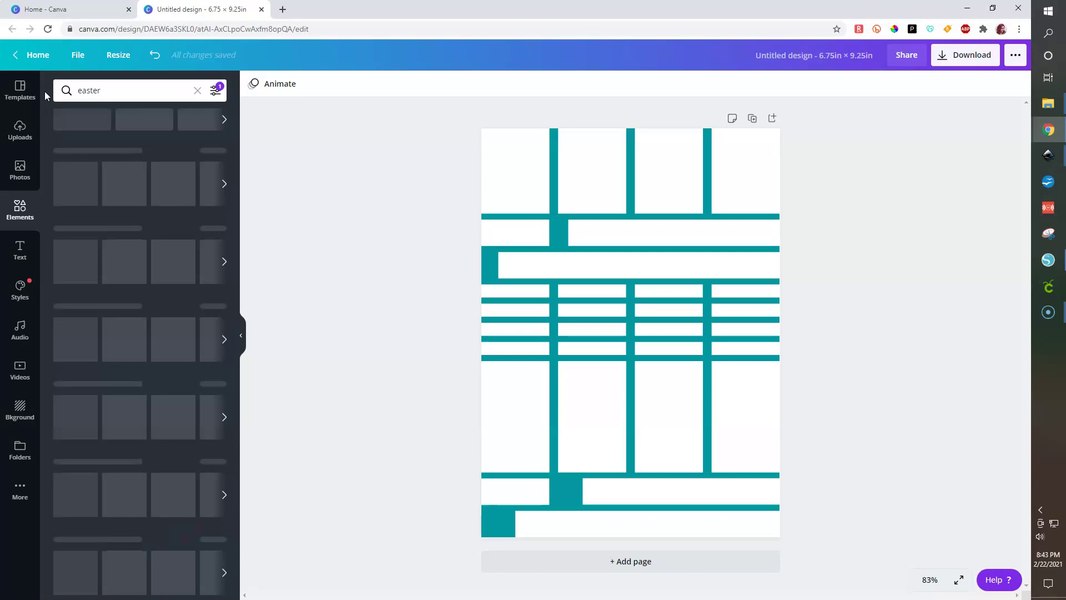
Step: Apply the filters to the "easter" search, find the yellow bow graphic among the results and add it to the page
click(214, 94)
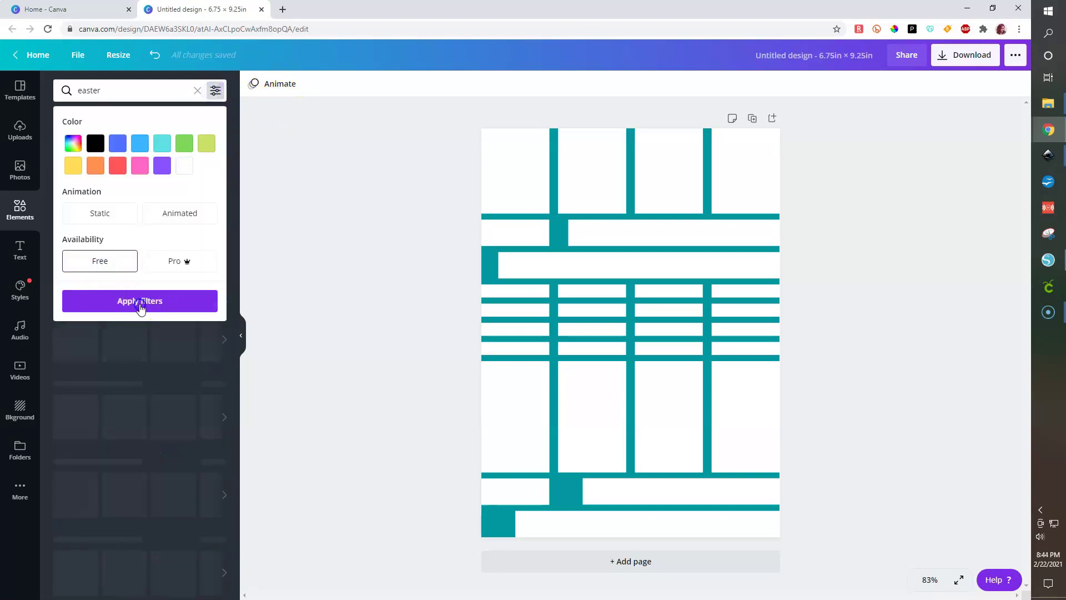
click(141, 303)
scroll(154, 355, down, 6)
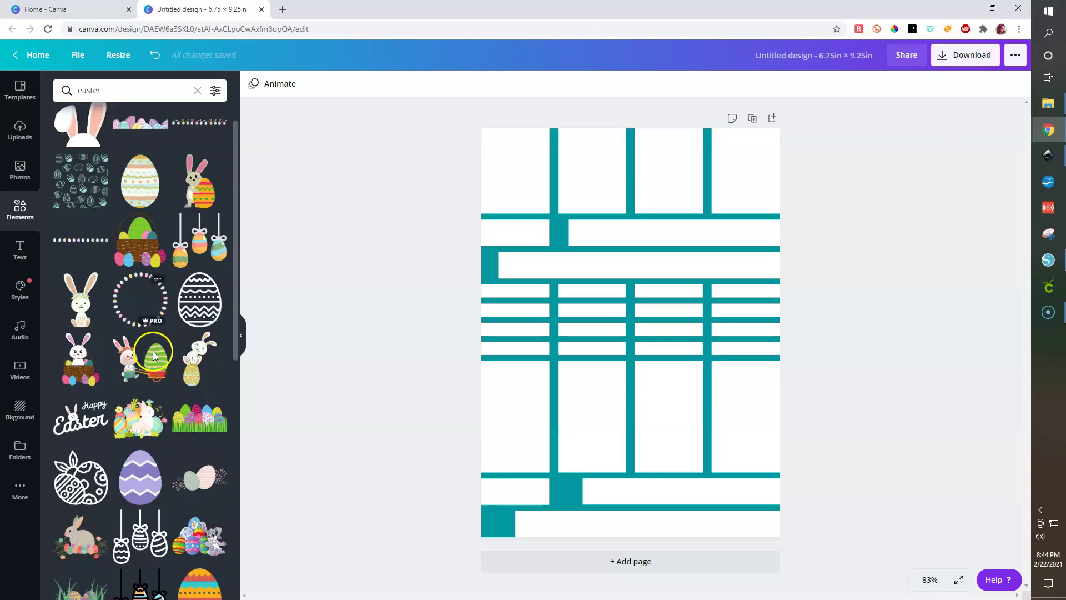
scroll(154, 356, down, 1)
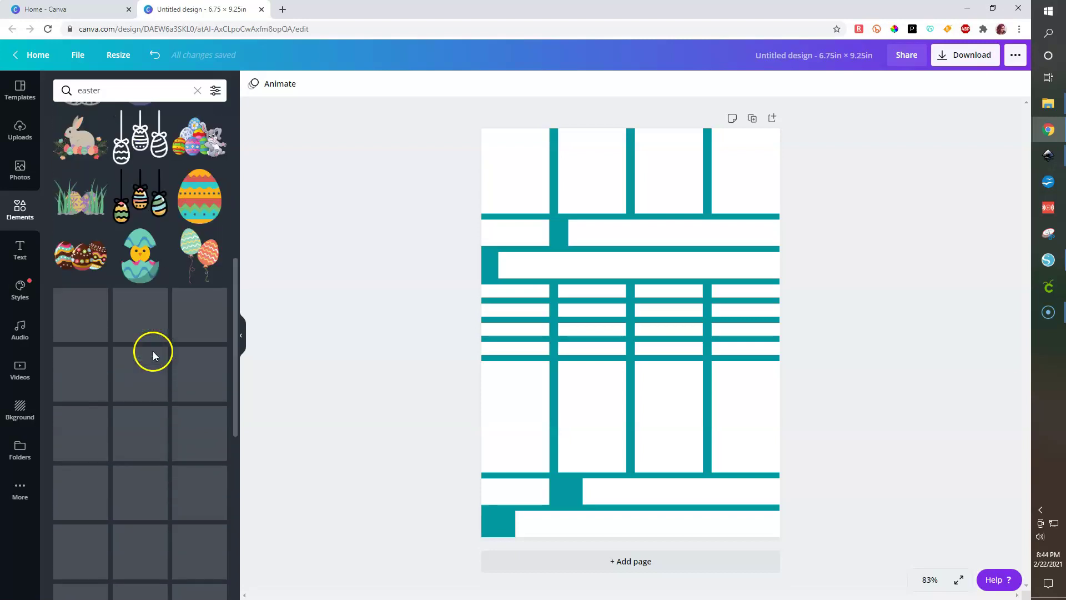
scroll(155, 355, down, 6)
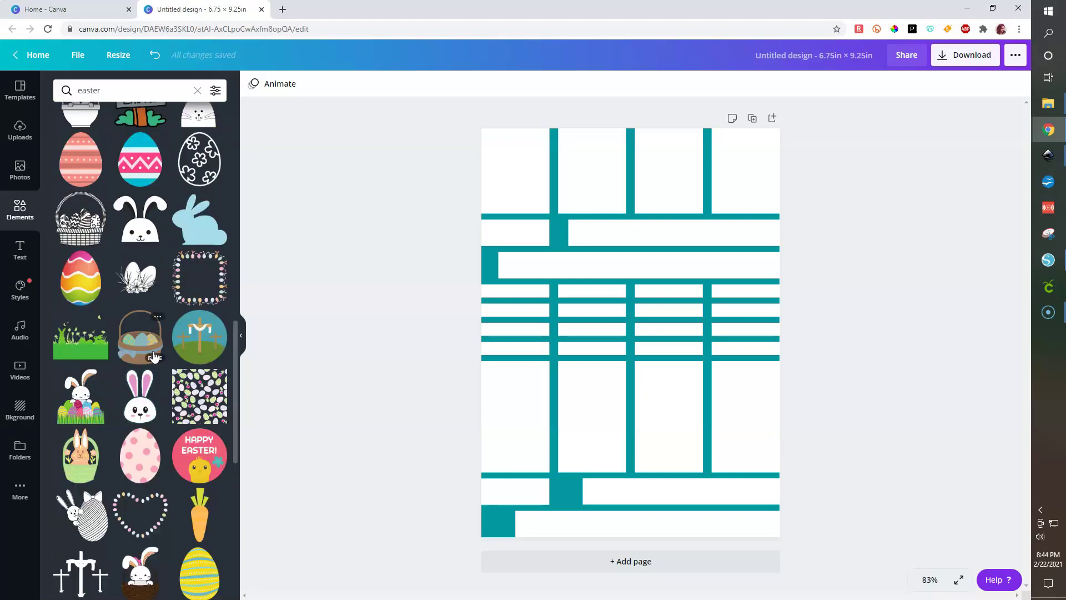
scroll(154, 356, down, 5)
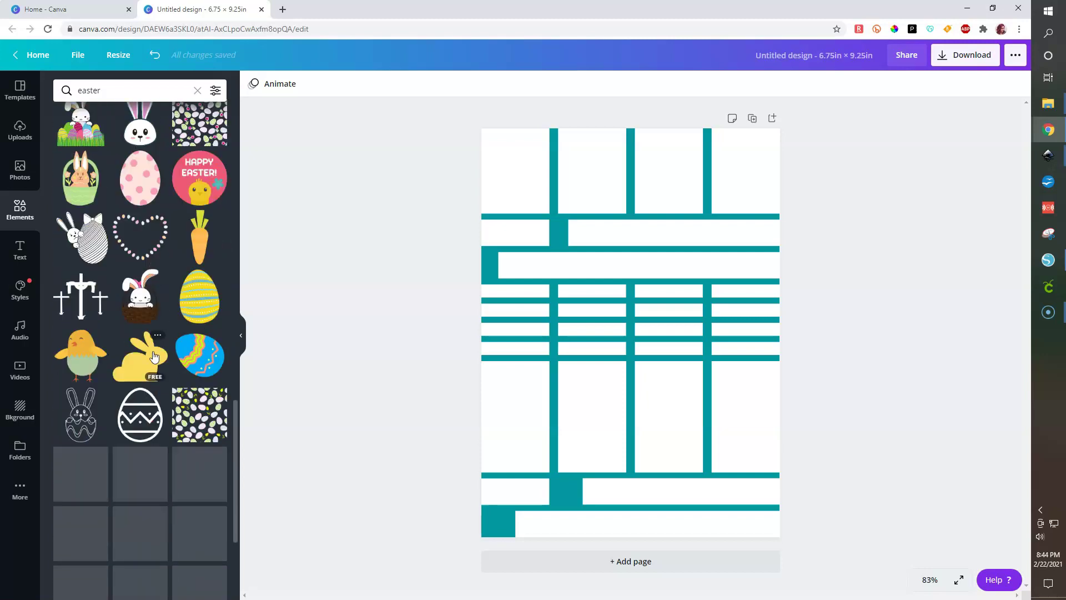
scroll(154, 356, down, 4)
scroll(154, 356, down, 3)
scroll(154, 356, down, 5)
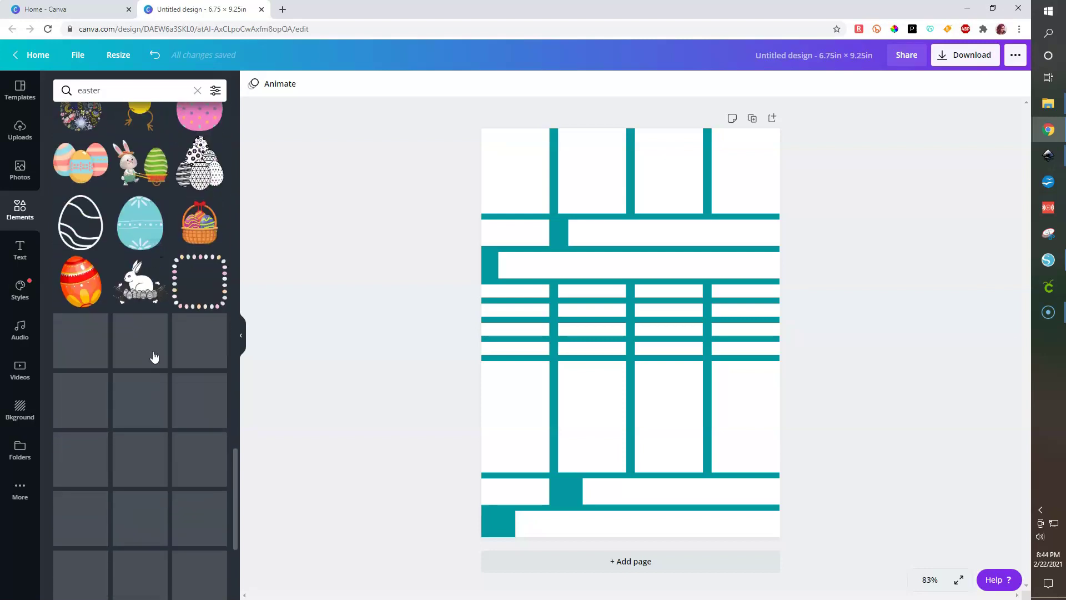
scroll(154, 356, down, 8)
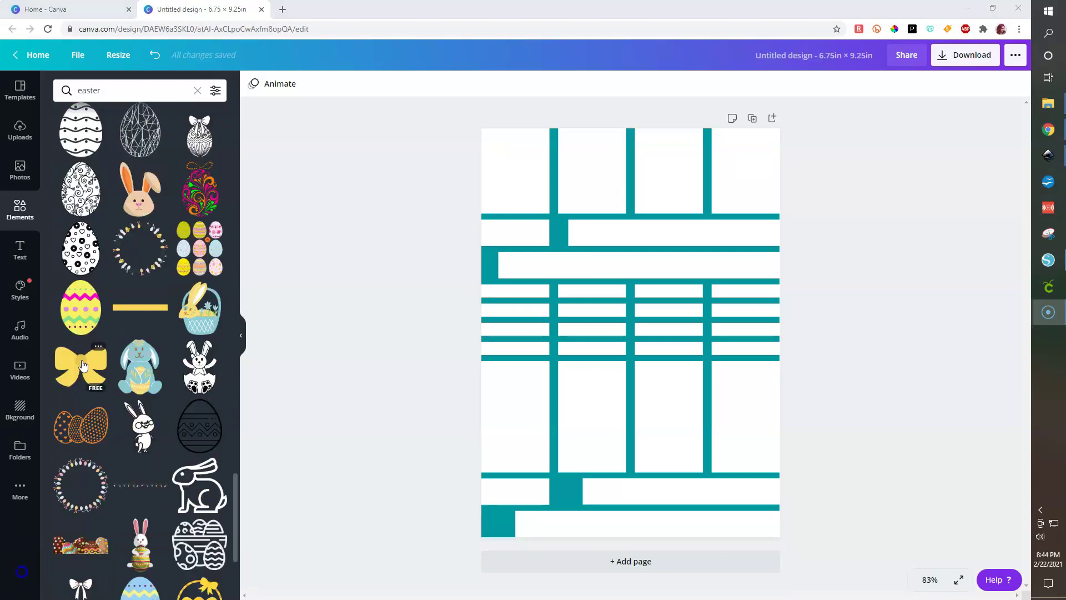
click(82, 365)
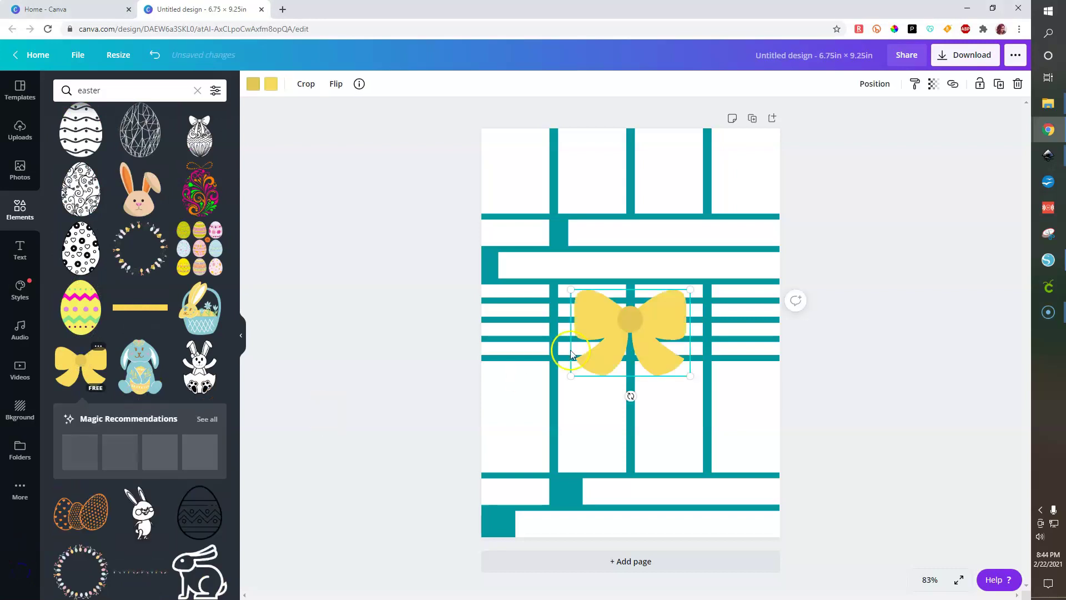
Step: Recolor both the knot and the loops of the yellow bow to black
click(255, 84)
click(65, 304)
click(269, 85)
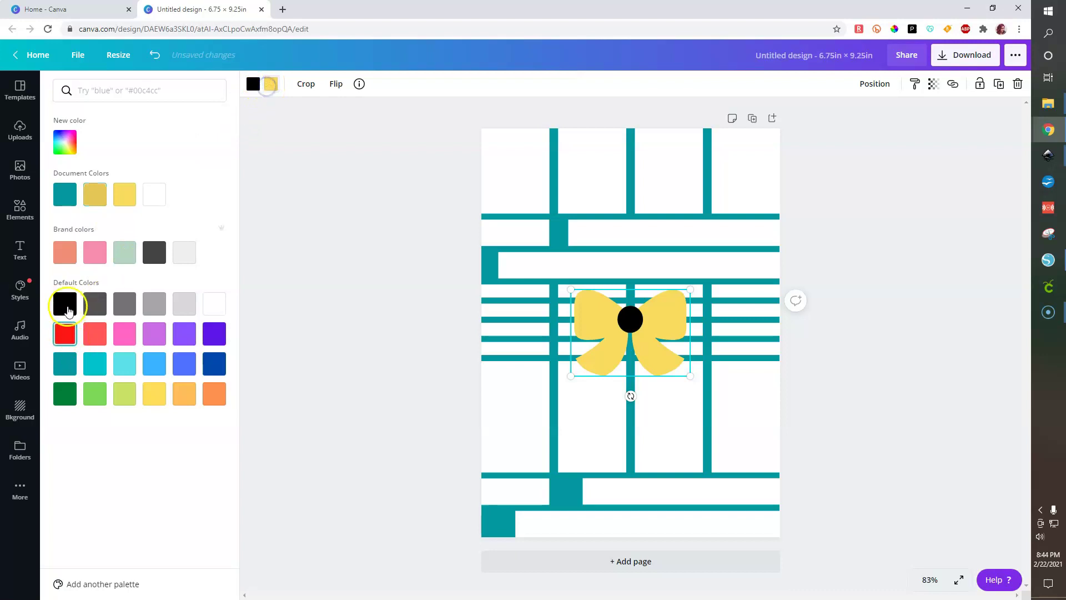
click(66, 305)
click(364, 351)
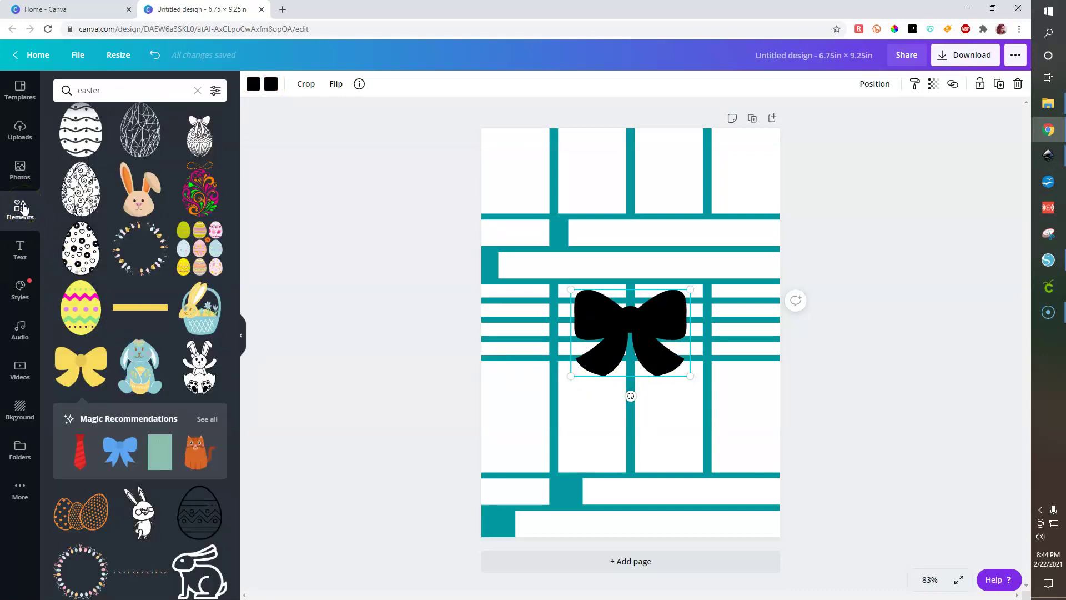
Step: Clear the easter search, browse the Shapes collection and add the sharp-cornered square outline to the page
click(196, 92)
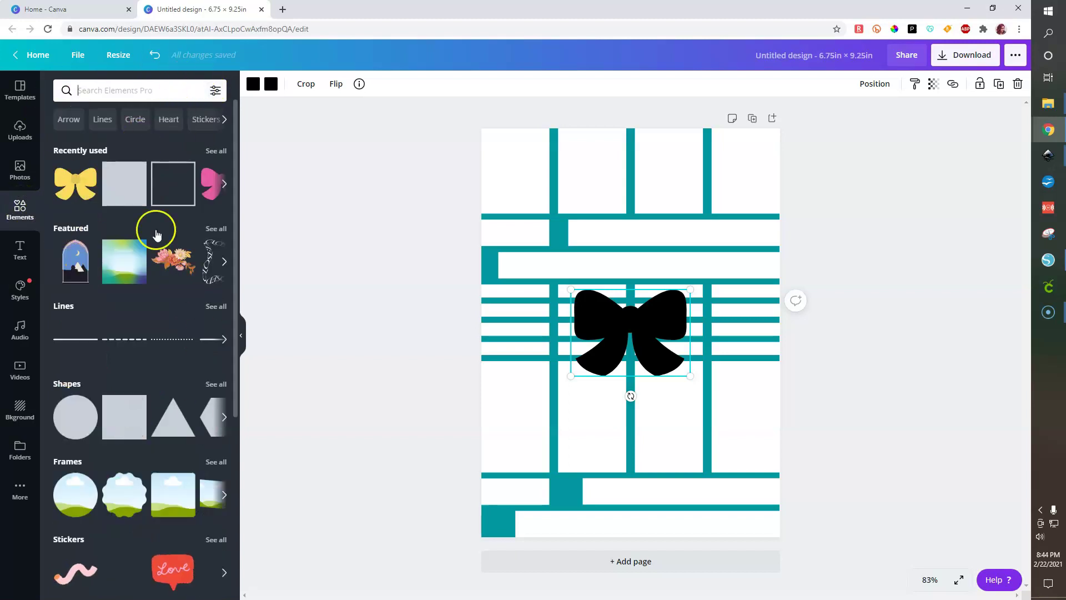
click(88, 387)
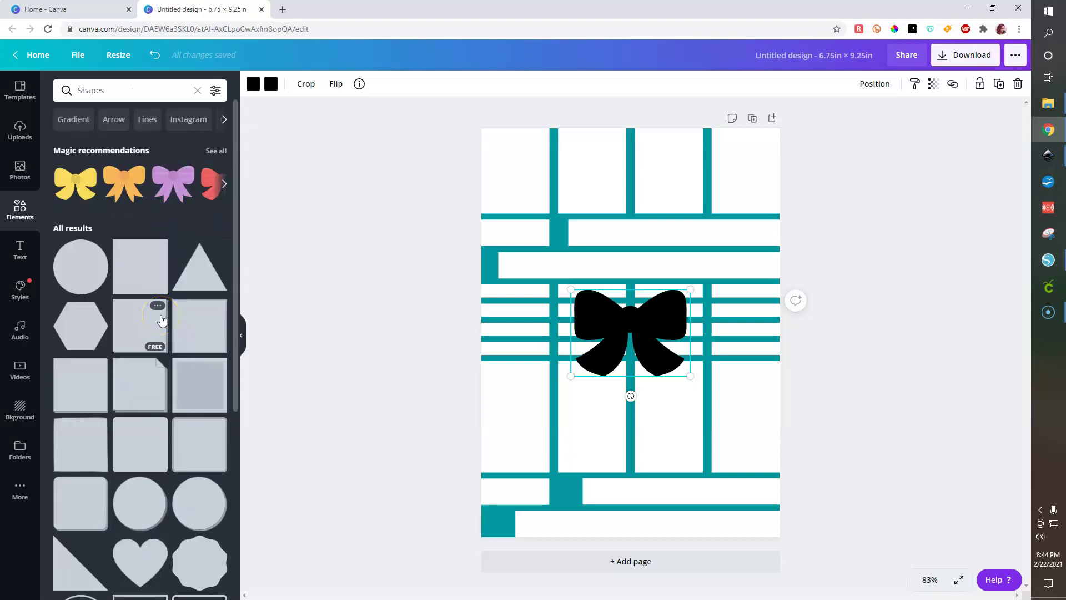
scroll(146, 295, down, 4)
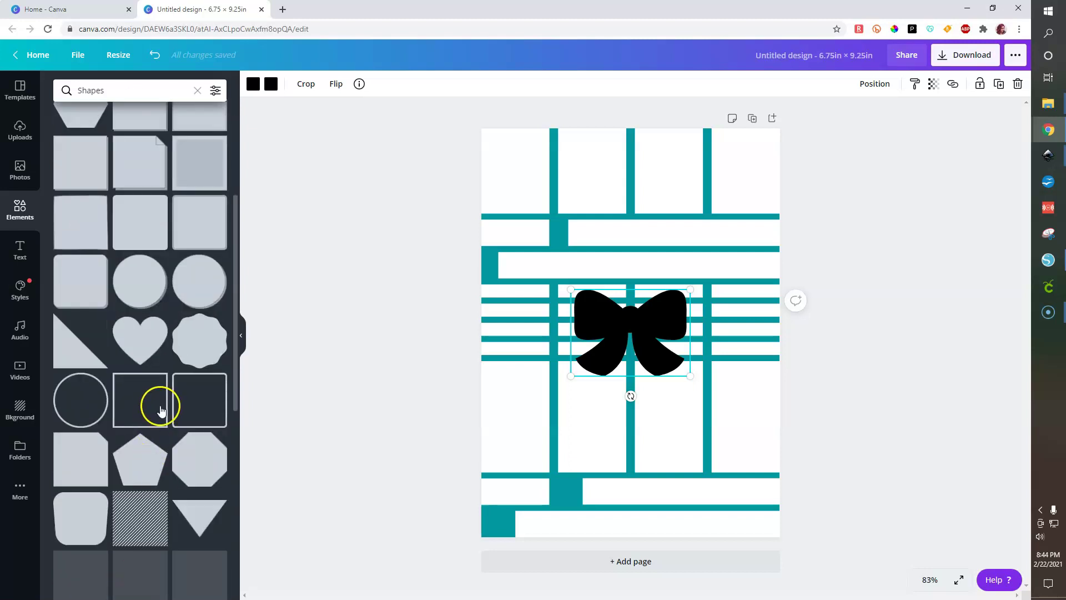
click(161, 410)
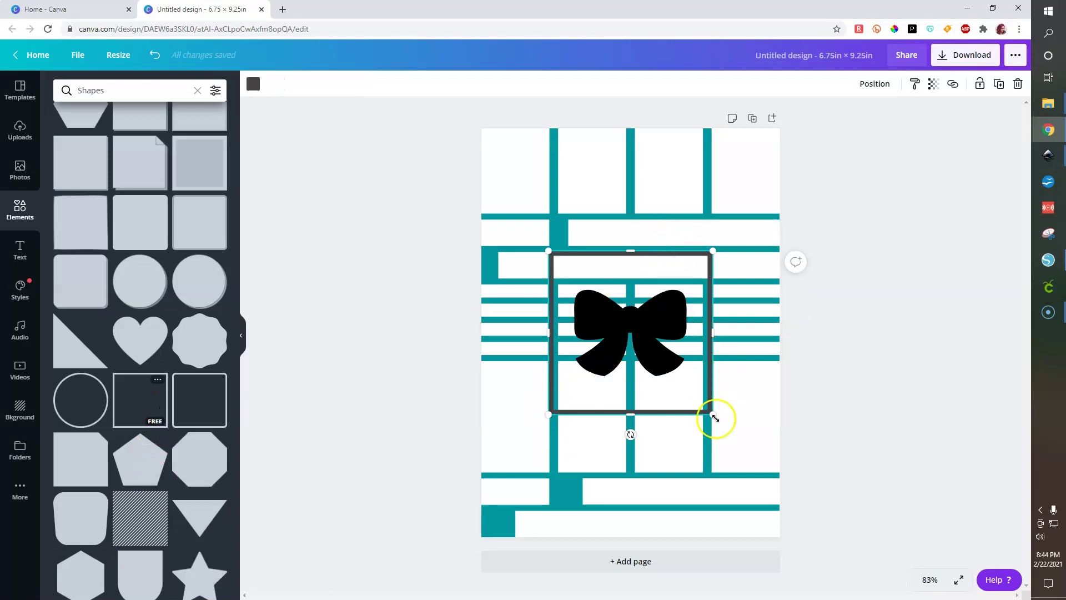
Step: Shrink the square outline into a portrait frame and place it inside the second white box of the page's first row
drag(713, 414, 681, 450)
click(711, 288)
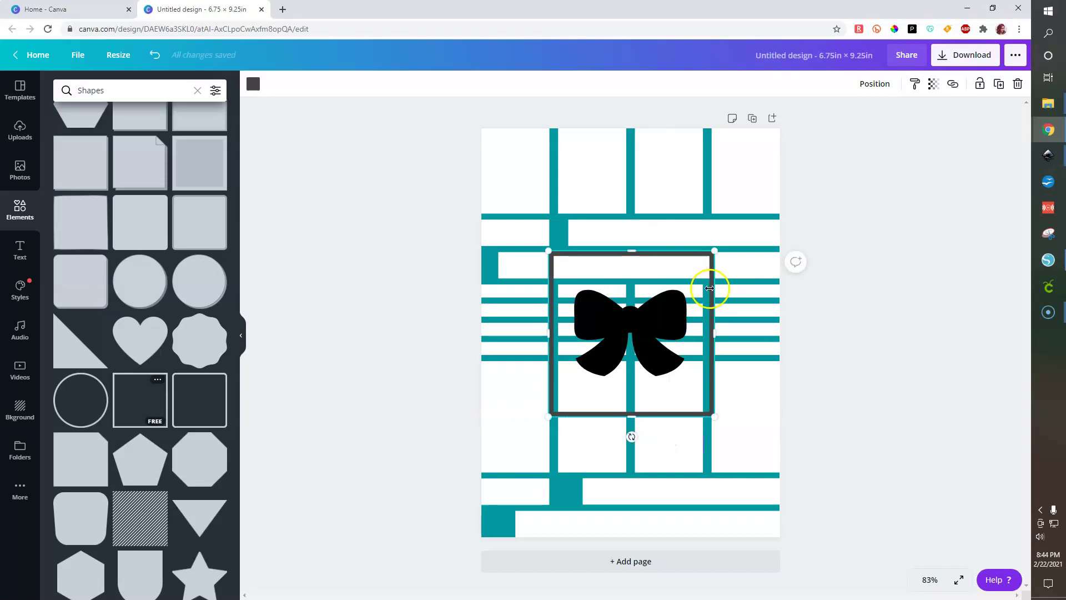
drag(669, 377, 621, 322)
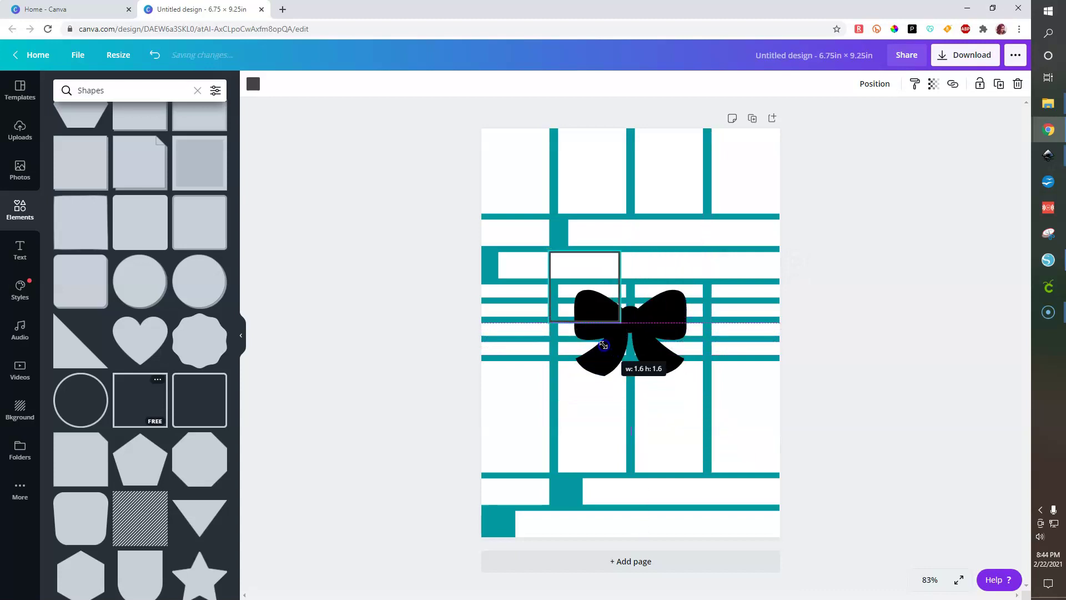
drag(576, 267, 594, 210)
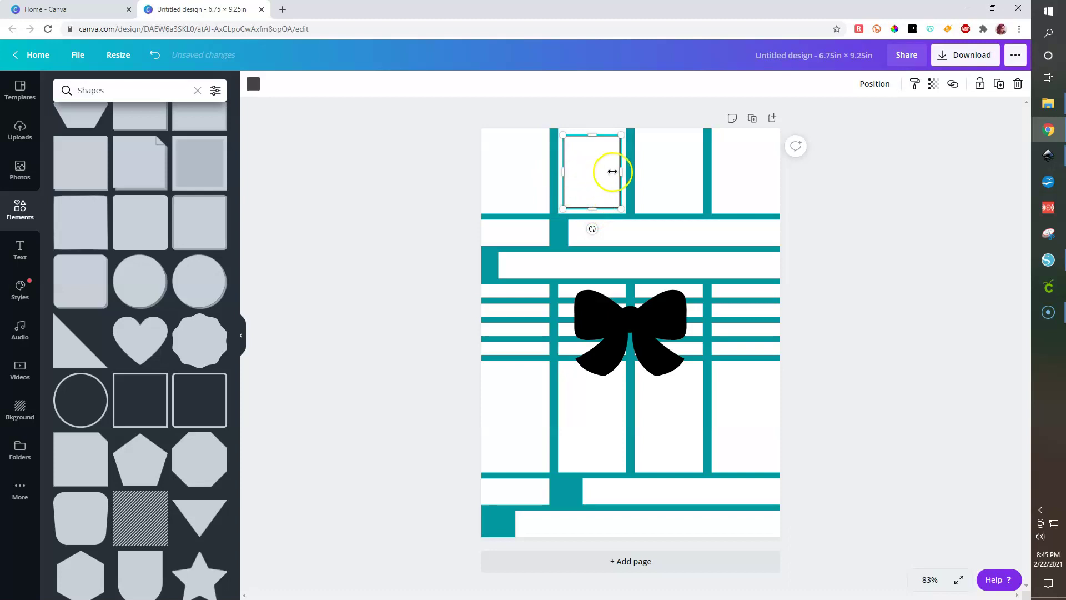
Step: Select the outline frame together with its white box and align the two to their middle
drag(589, 108, 601, 182)
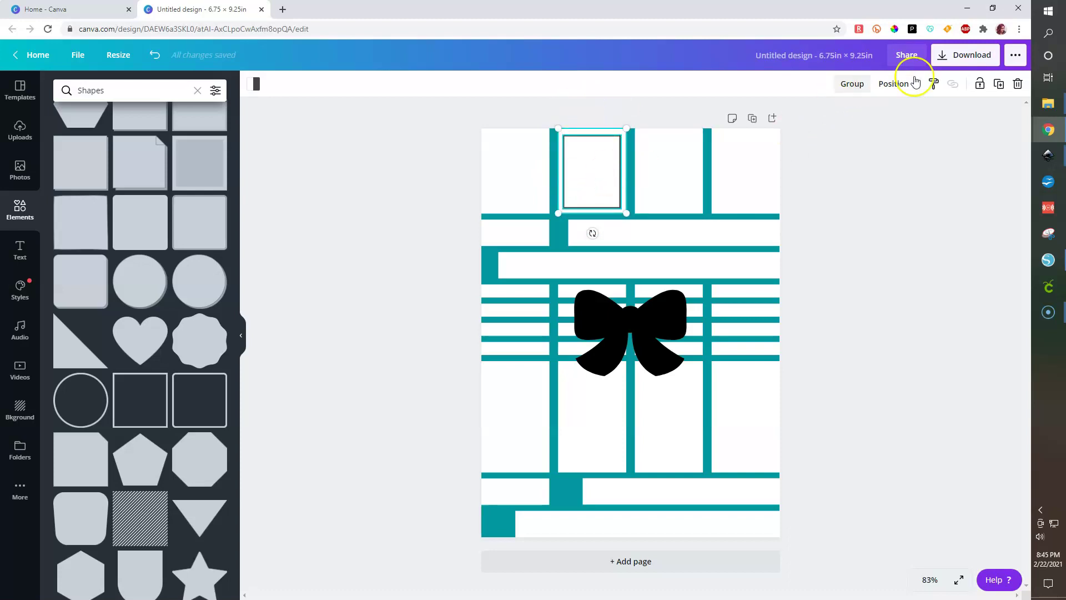
click(896, 84)
click(743, 184)
click(858, 308)
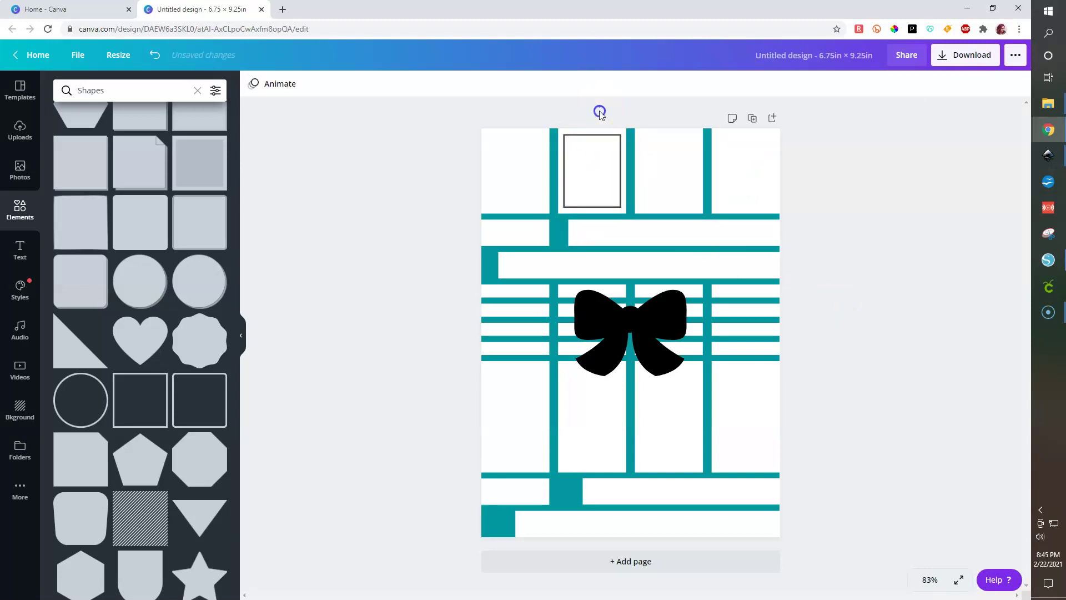
drag(598, 109, 600, 186)
click(894, 84)
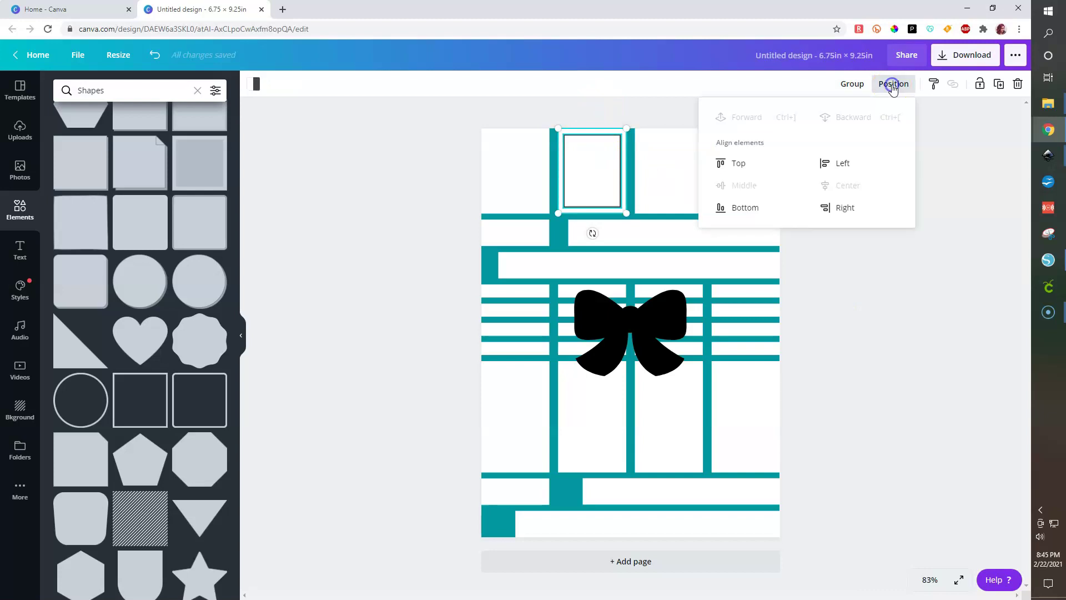
click(822, 297)
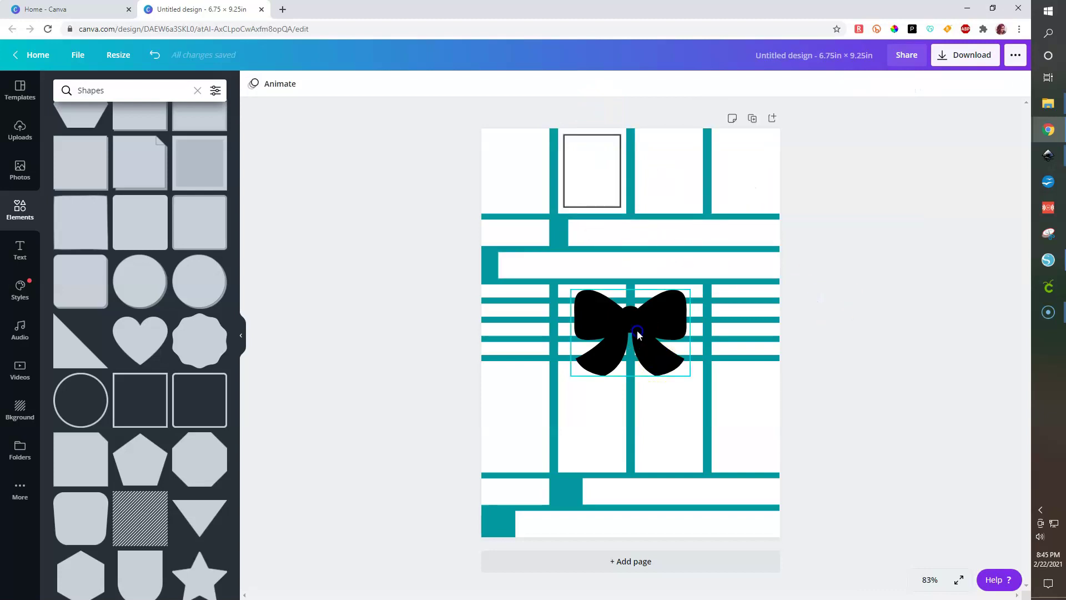
Step: Shrink the black bow and move it onto the upper edge of the outline frame
click(682, 367)
drag(659, 348, 594, 136)
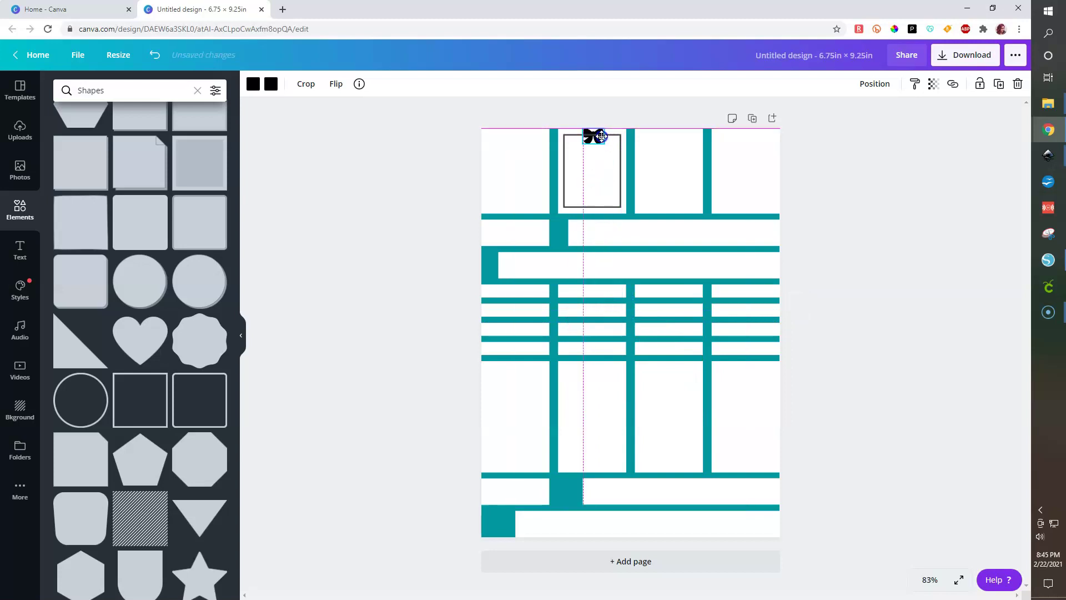
Step: Recolor the outline frame beneath the bow to black
click(930, 579)
click(926, 379)
scroll(605, 295, up, 2)
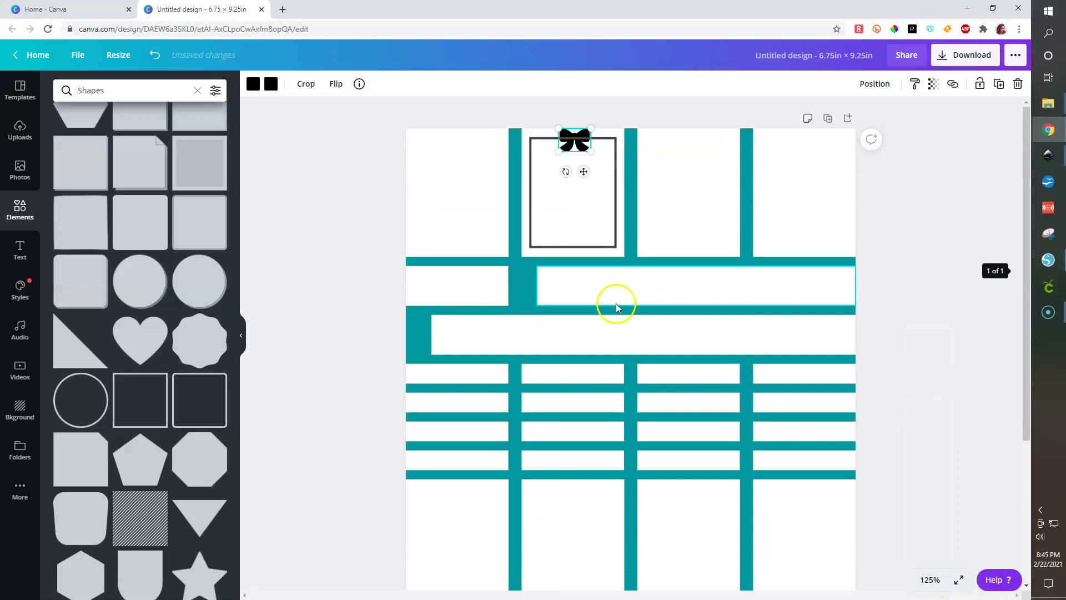
click(930, 579)
click(924, 347)
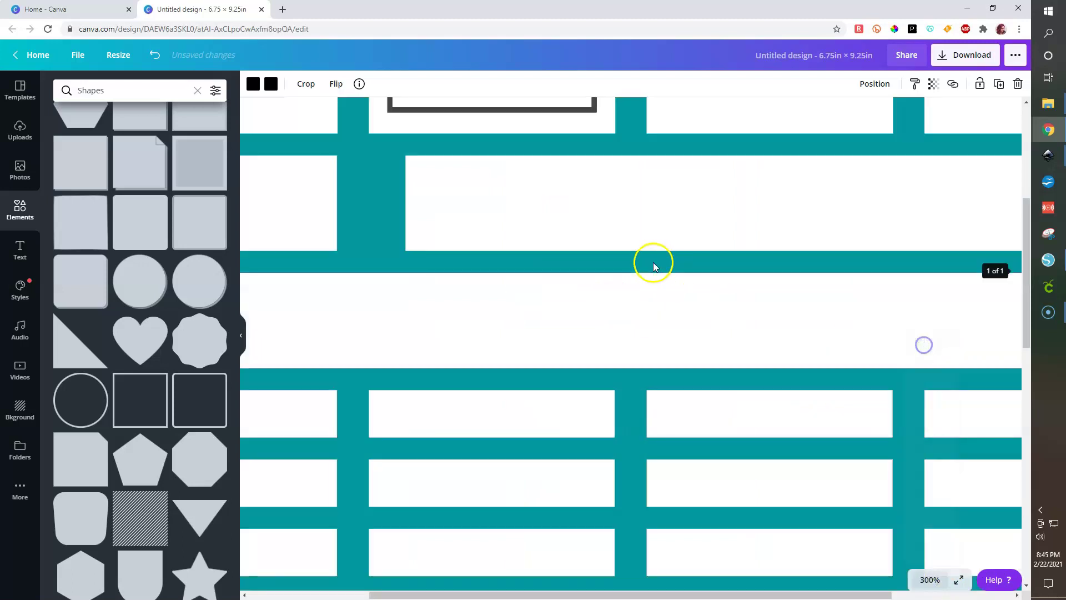
scroll(605, 286, up, 5)
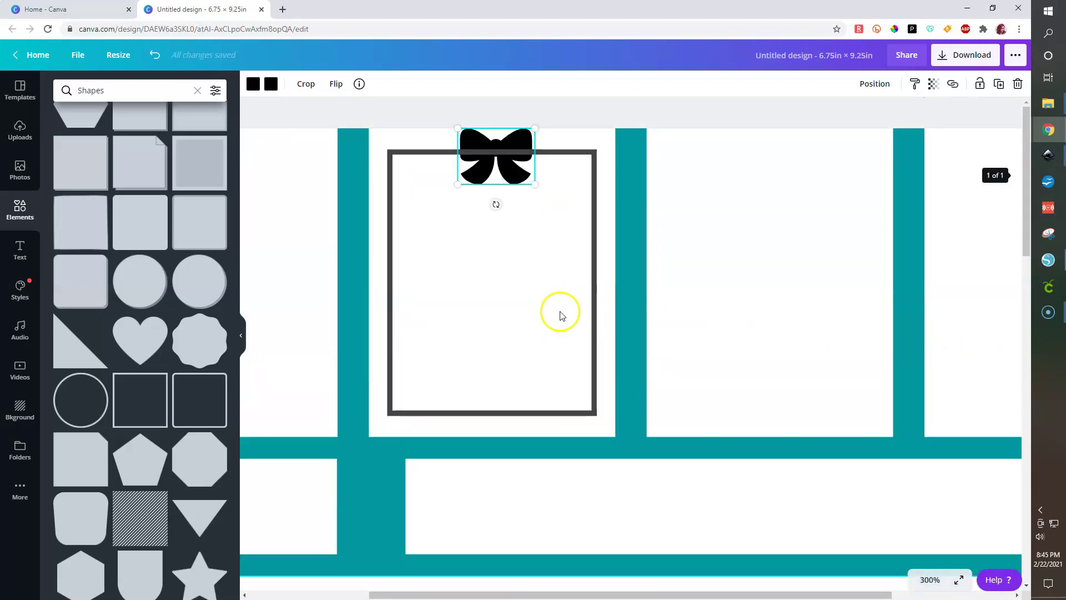
click(563, 151)
click(252, 83)
click(64, 194)
Step: Bring the bow forward, then shrink it further and center it on the black frame's upper edge
click(519, 133)
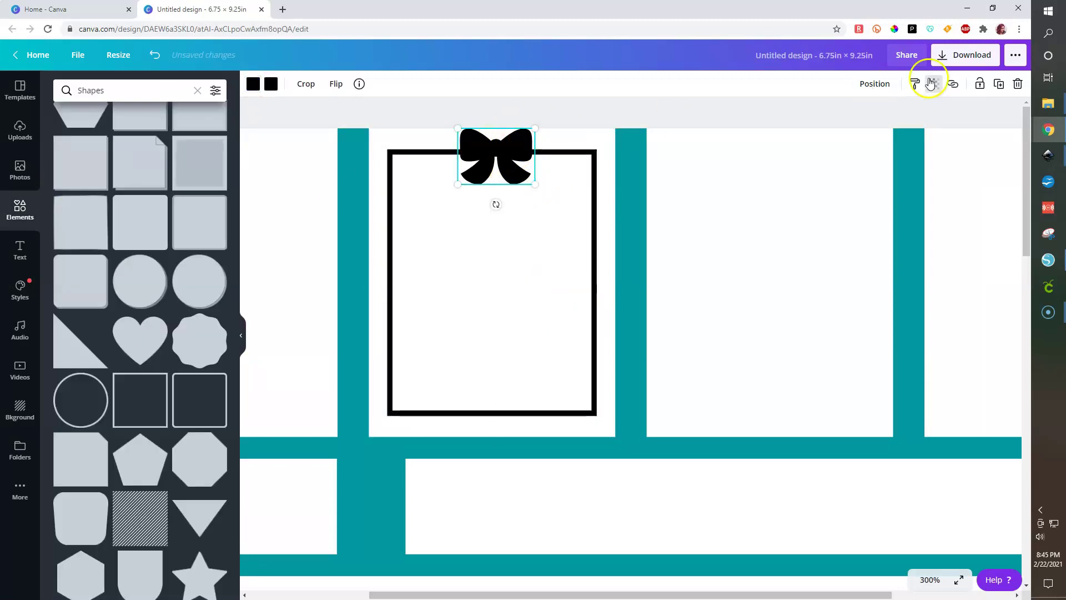
click(873, 83)
click(729, 117)
drag(532, 182, 507, 144)
click(550, 114)
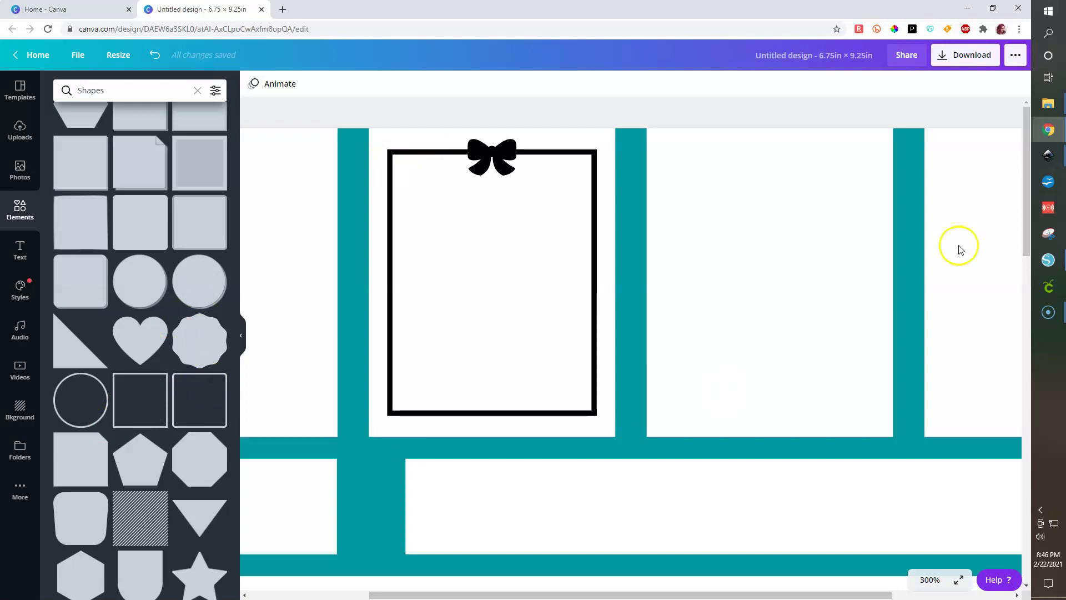
Step: Add a second square outline to the page at 100% zoom and color it black
click(925, 580)
click(929, 469)
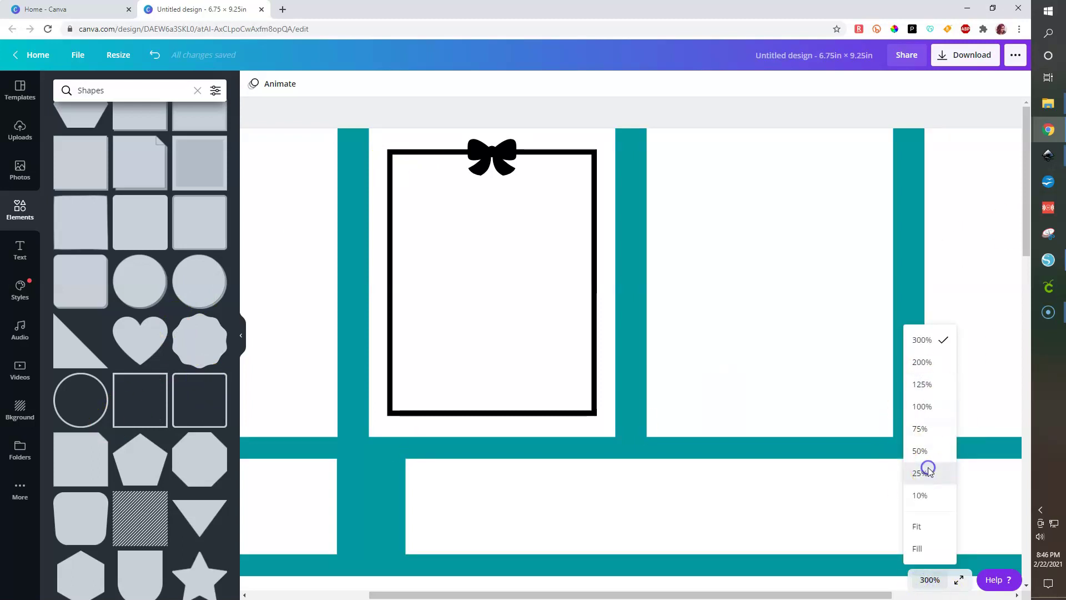
click(890, 541)
click(925, 580)
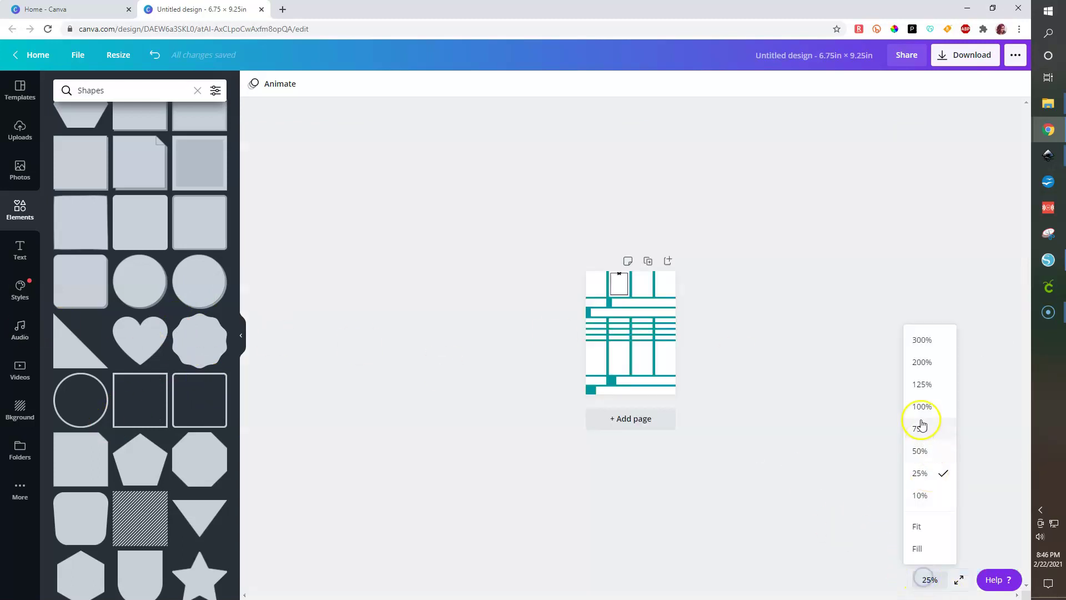
click(928, 405)
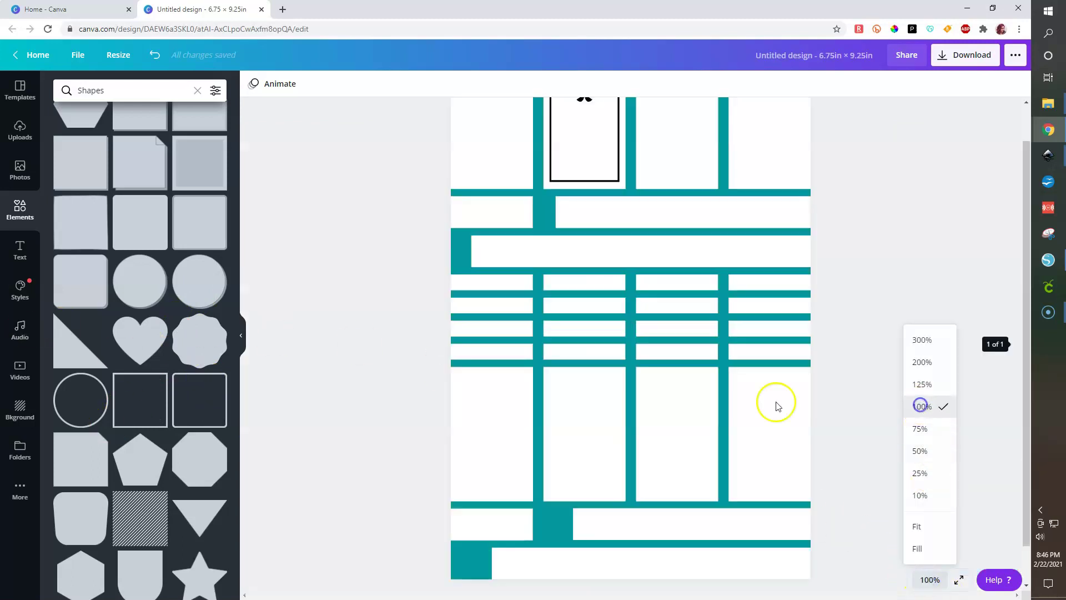
click(142, 381)
click(253, 84)
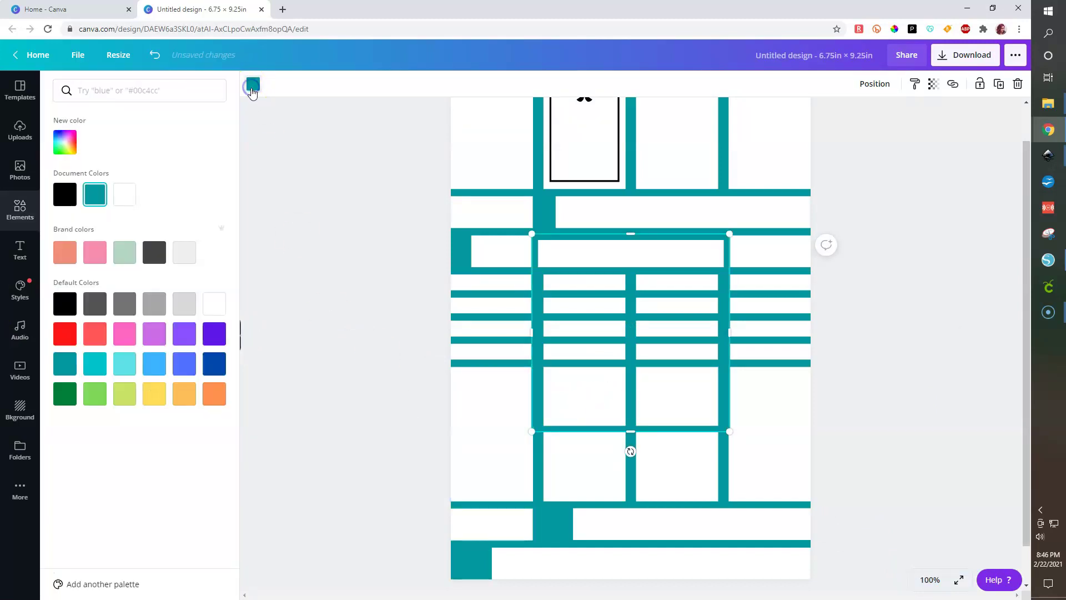
click(68, 199)
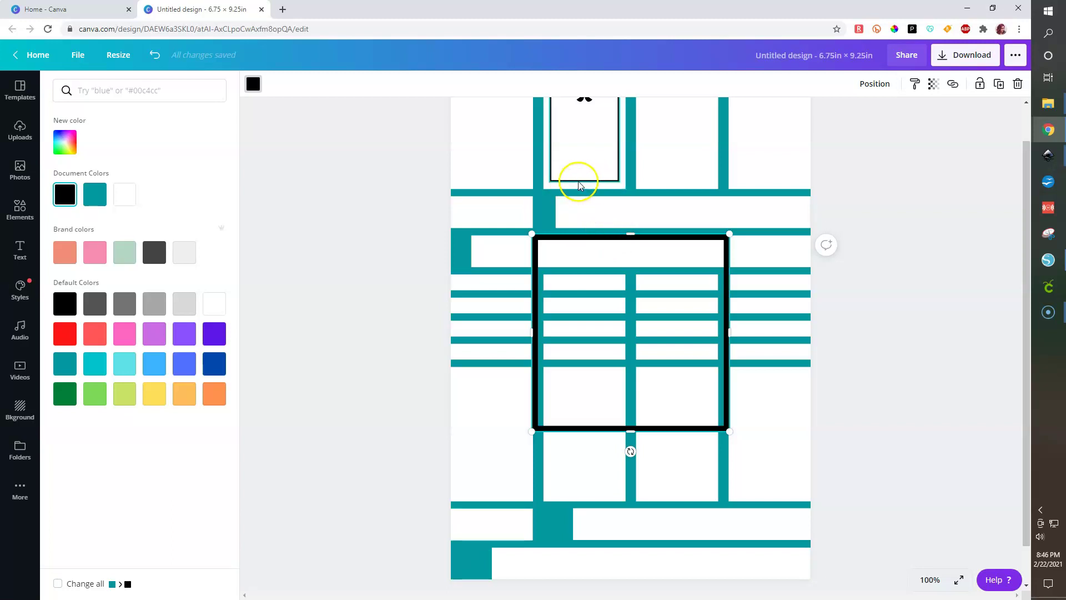
Step: Resize the second black outline to match the first frame's width and align it directly below that frame
drag(729, 334, 612, 333)
drag(577, 394, 584, 336)
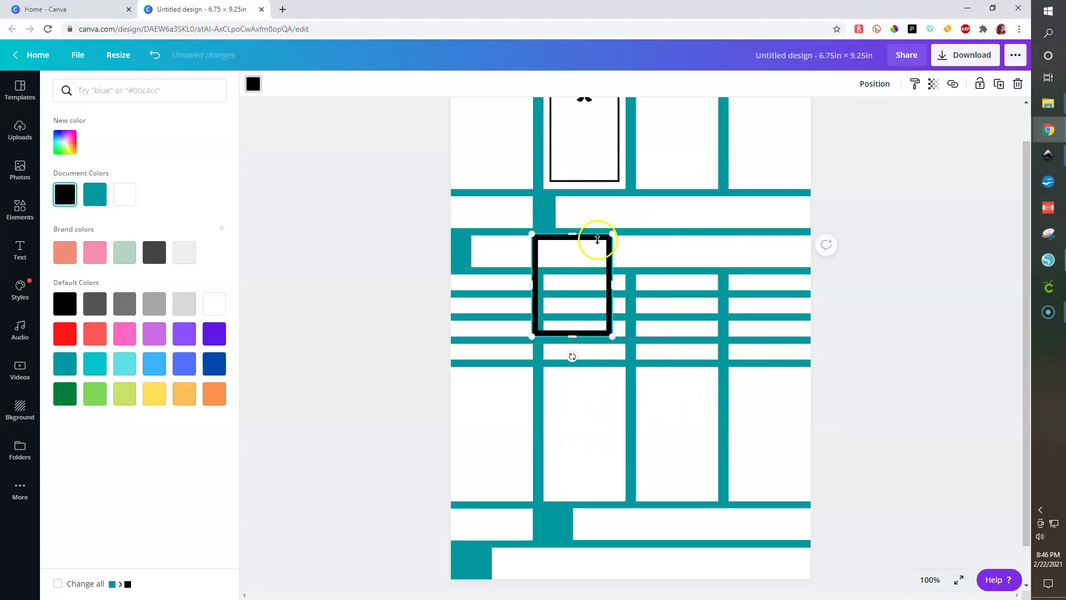
drag(594, 267, 611, 220)
drag(611, 269, 585, 274)
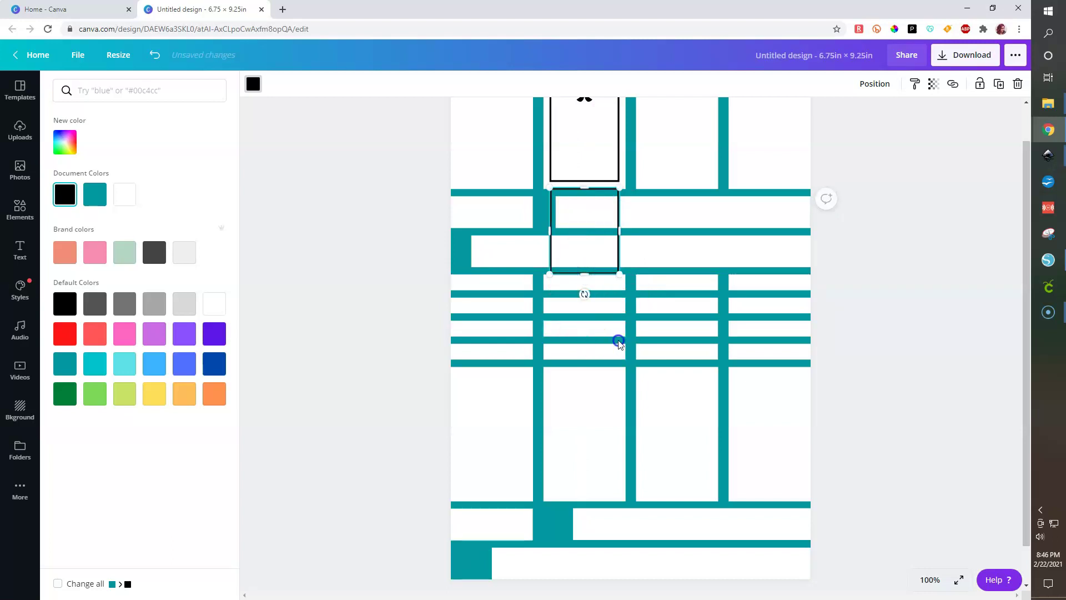
click(620, 342)
click(622, 424)
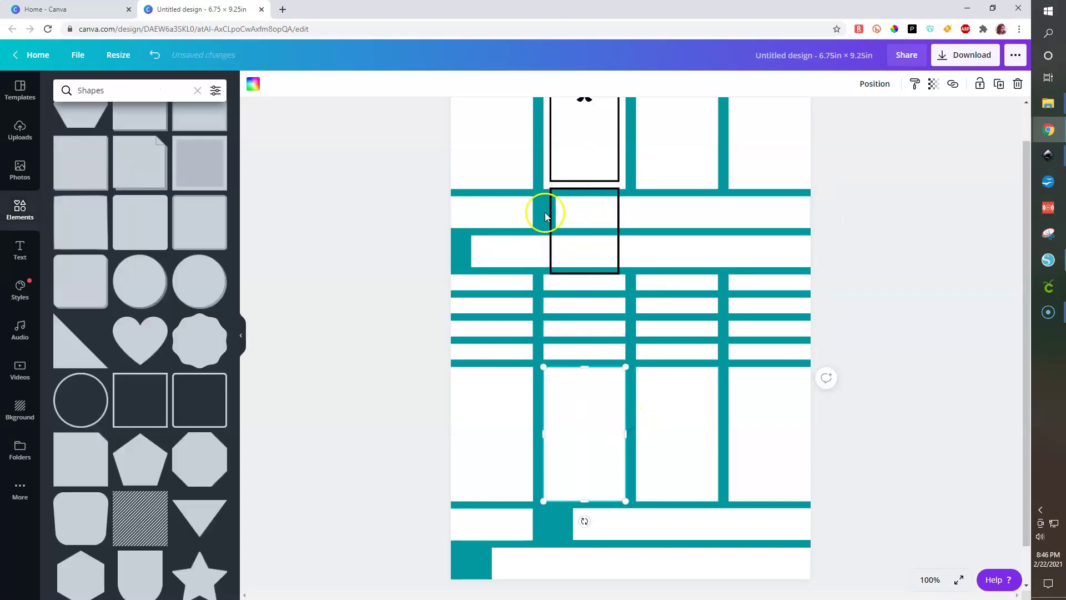
key(Delete)
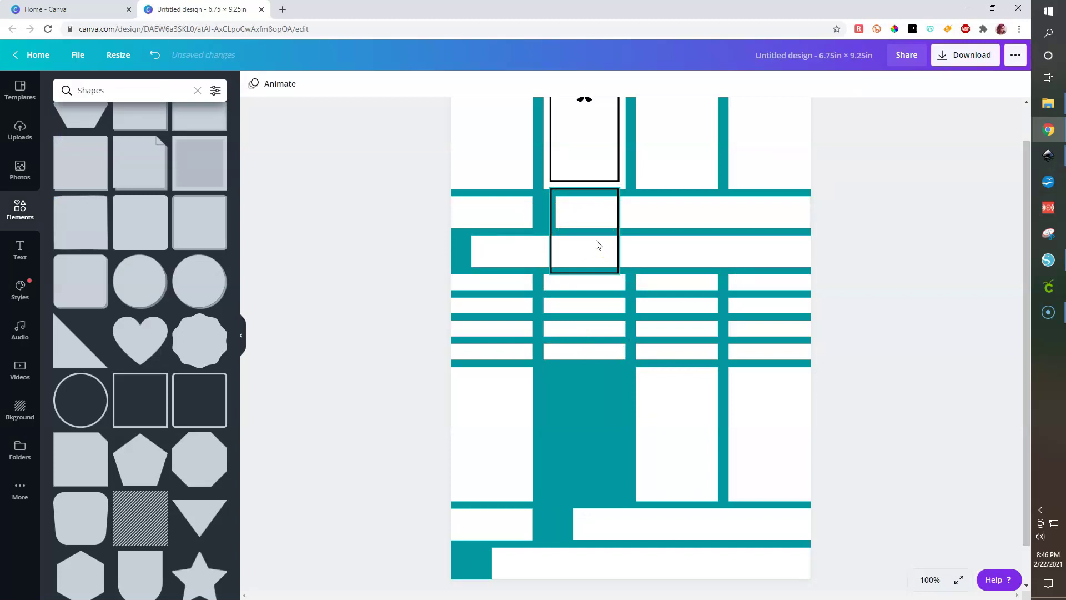
key(ctrl+z)
Step: Delete the second black outline below the bow-topped frame
click(614, 216)
click(618, 216)
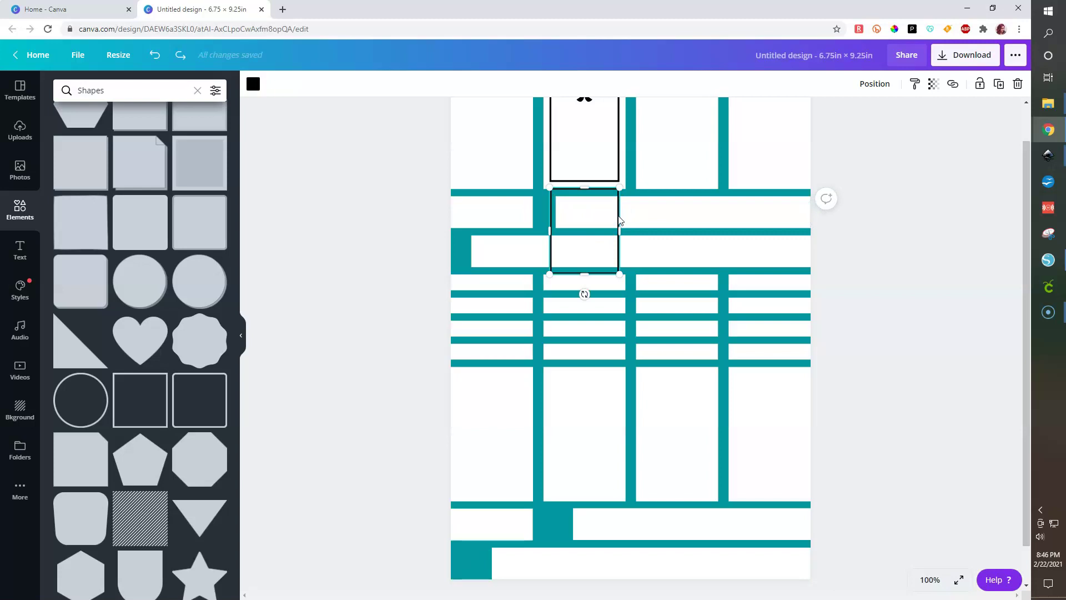
key(Delete)
Step: Duplicate the bow and frame into the third box of the first row at 200% zoom, and move the copied bow to its frame's lower edge
scroll(618, 219, up, 1)
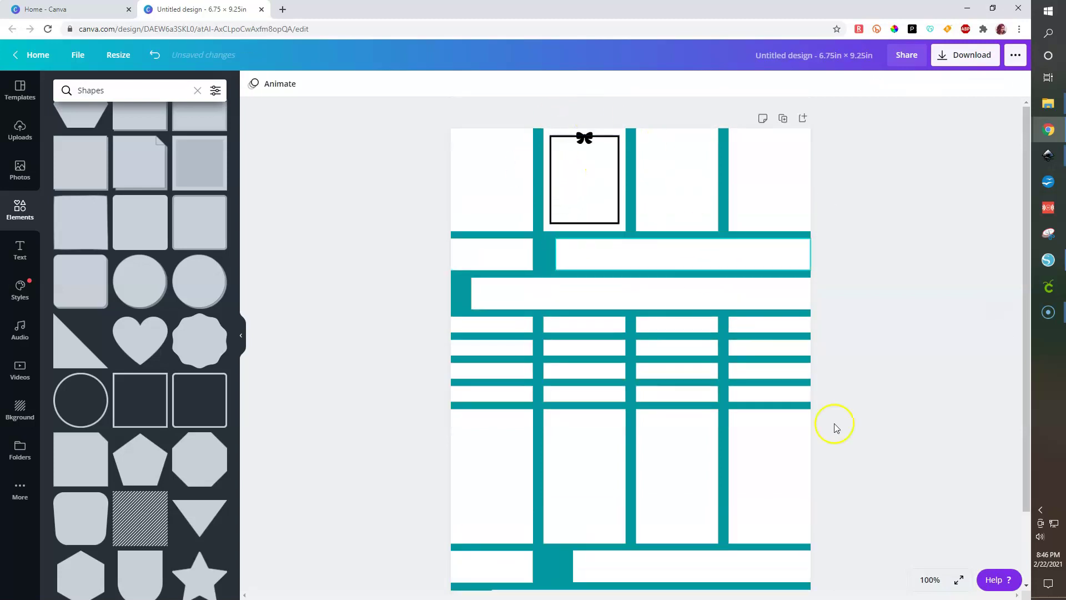
click(930, 580)
click(921, 340)
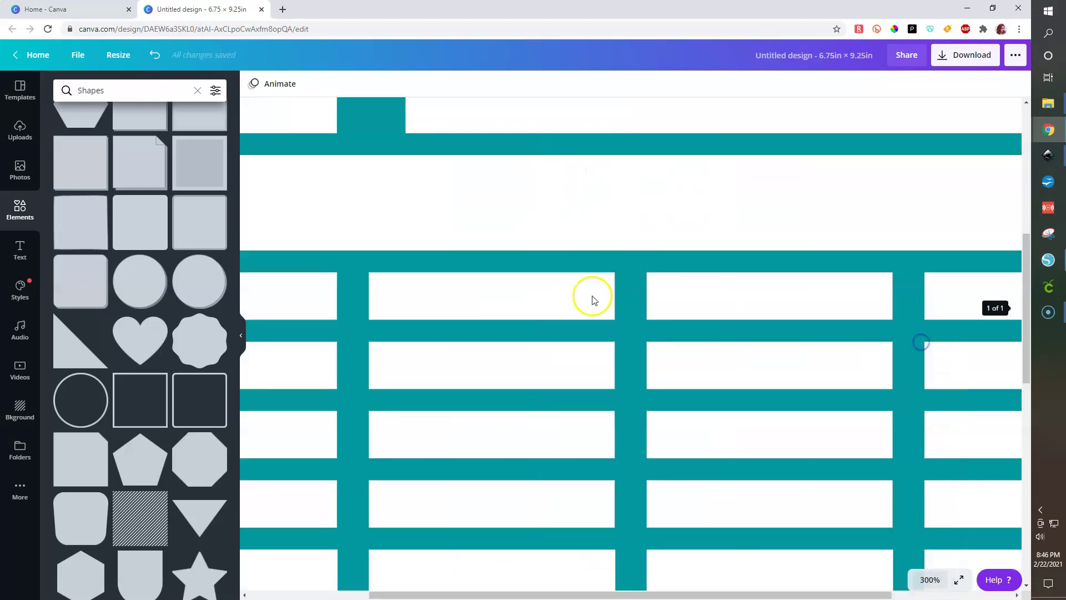
scroll(589, 299, up, 8)
click(927, 580)
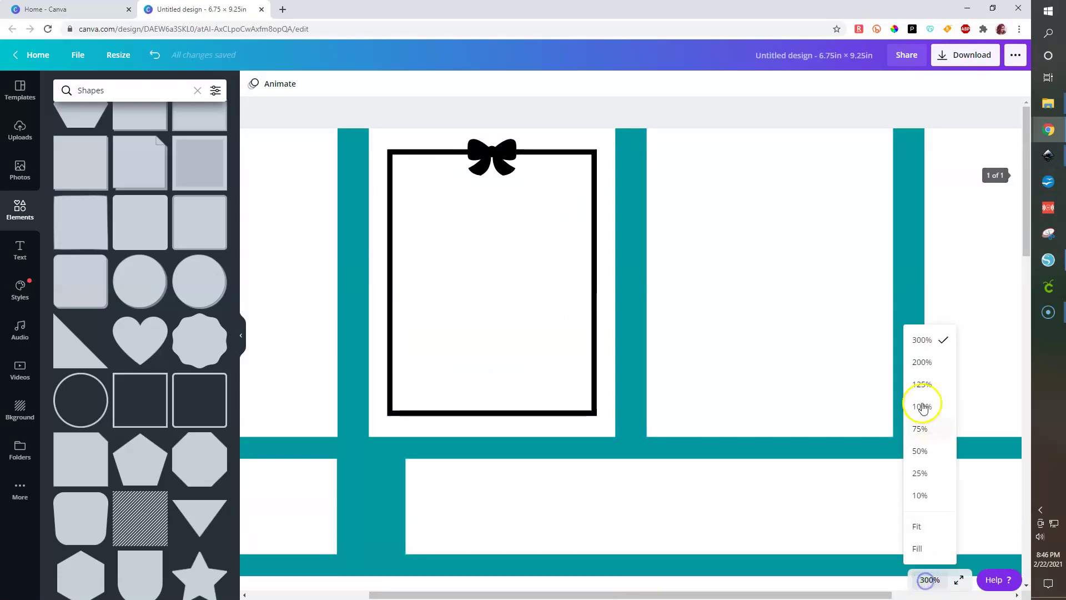
click(923, 362)
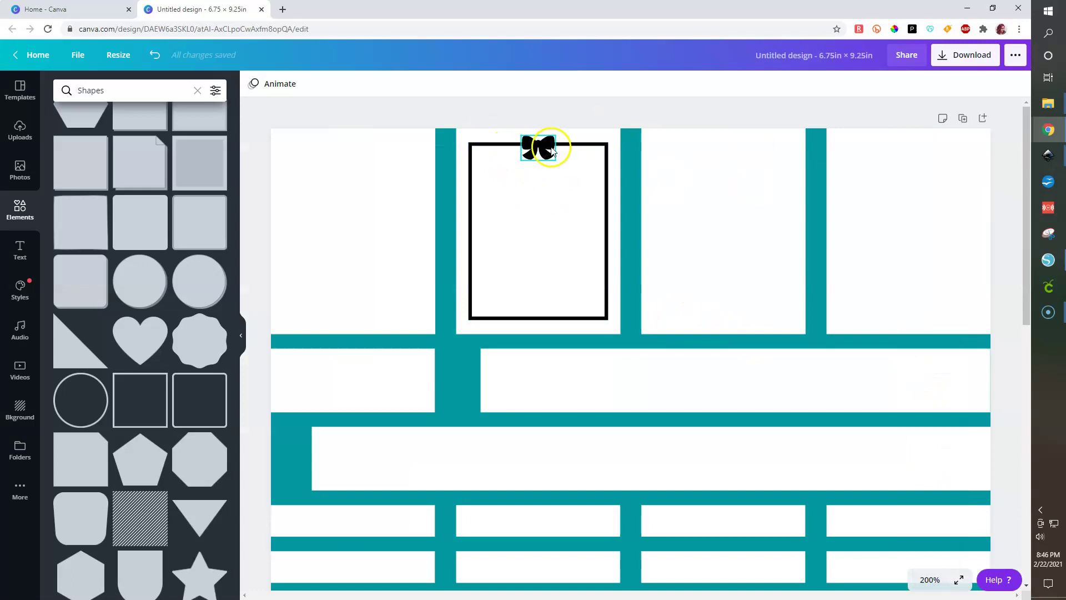
shift+click(572, 145)
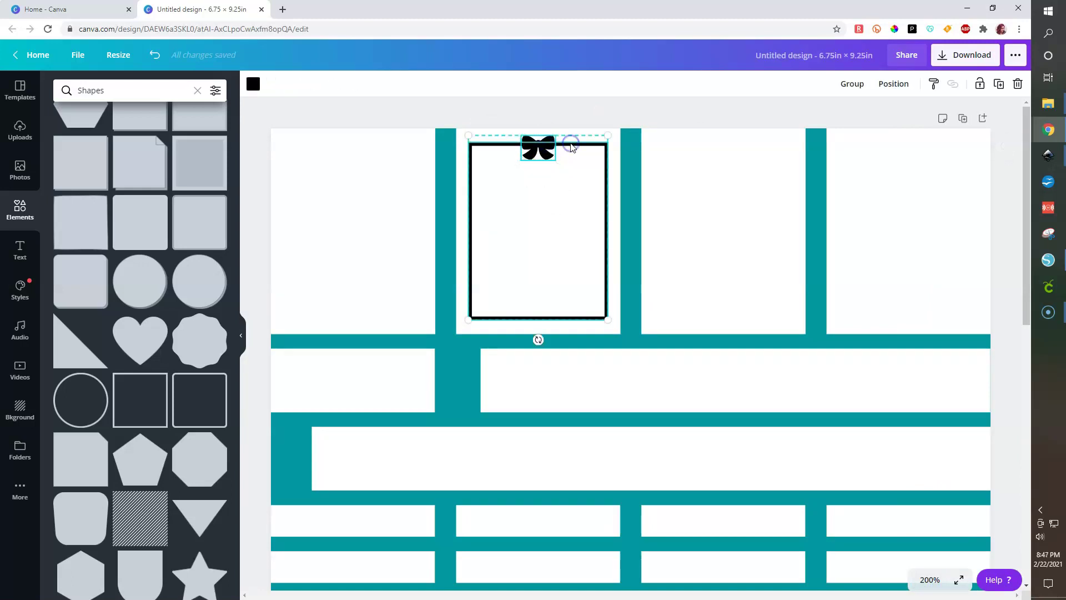
key(ctrl+d)
key(shift+Right)
key(shift+Right)
key(shift+Right)
key(shift+Right)
key(shift+Right)
key(shift+Right)
key(shift+Right)
key(shift+Right)
key(shift+Right)
key(shift+Right)
key(shift+Right)
key(shift+Right)
key(shift+Right)
key(shift+Right)
key(shift+Right)
key(shift+Up)
key(shift+Up)
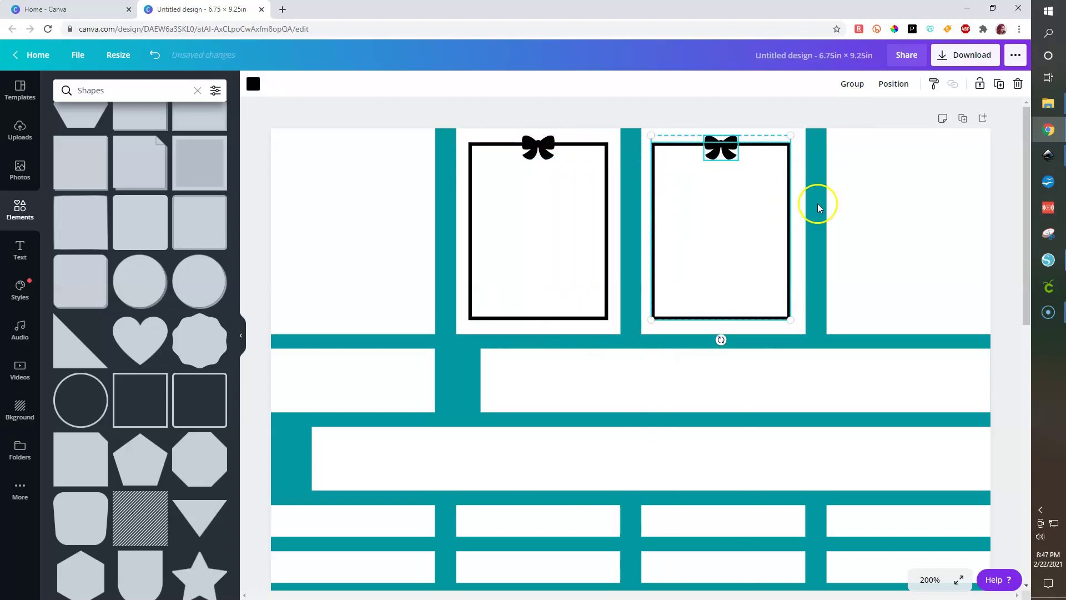
click(725, 147)
drag(732, 179, 727, 315)
Step: Try to center the copied frame with the page's Center alignment, and undo it
click(789, 180)
click(880, 84)
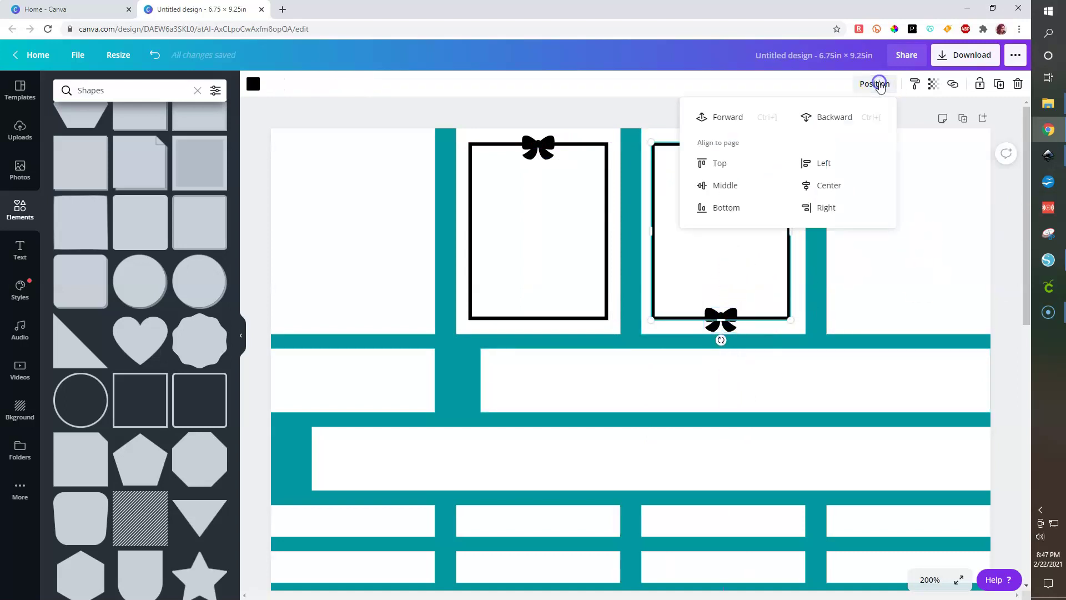
click(822, 185)
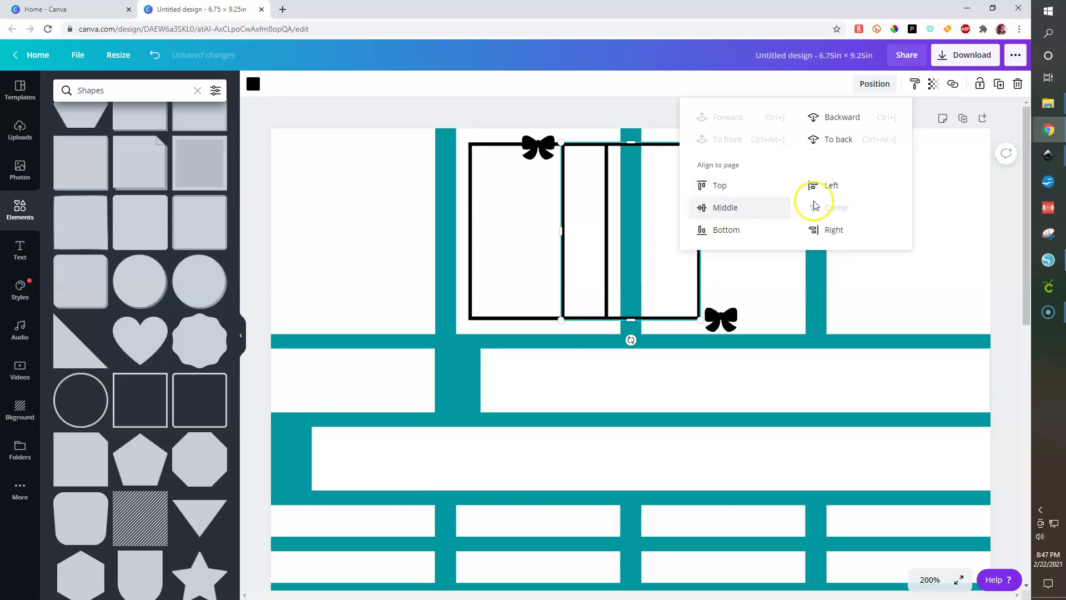
click(880, 84)
click(880, 85)
click(656, 100)
key(ctrl+z)
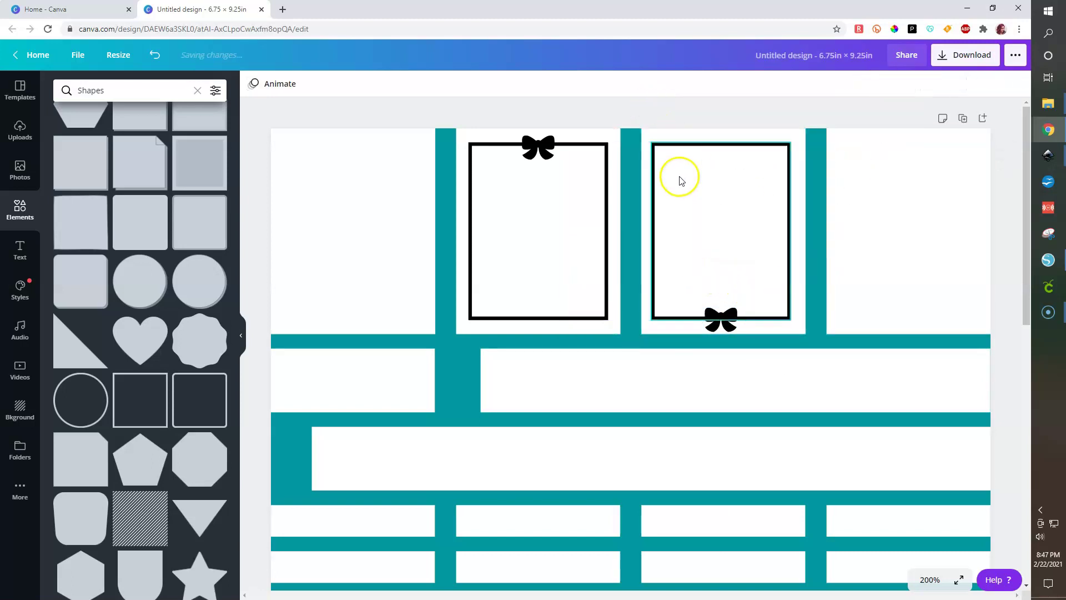
Step: Center the copied frame horizontally on the white box behind it and move its bow to the frame's lower-left corner
drag(714, 111, 737, 238)
click(893, 84)
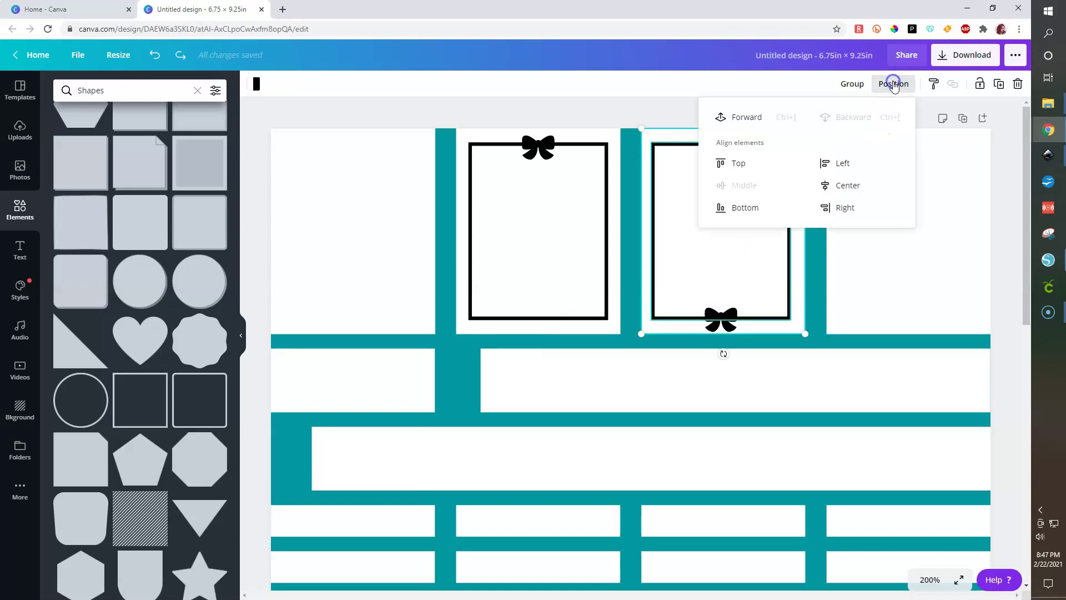
click(848, 188)
click(658, 153)
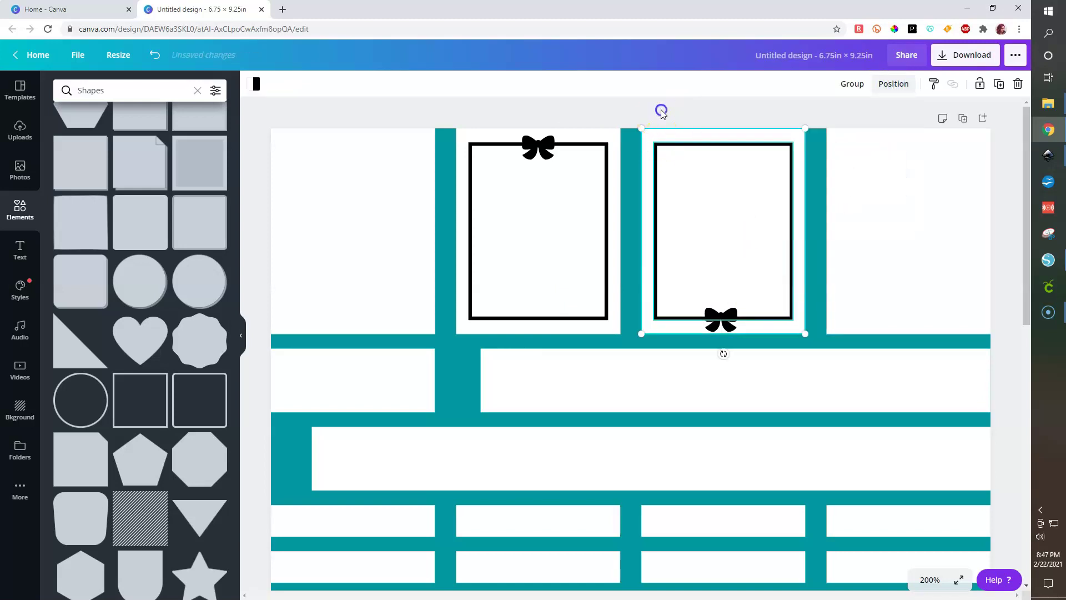
click(718, 320)
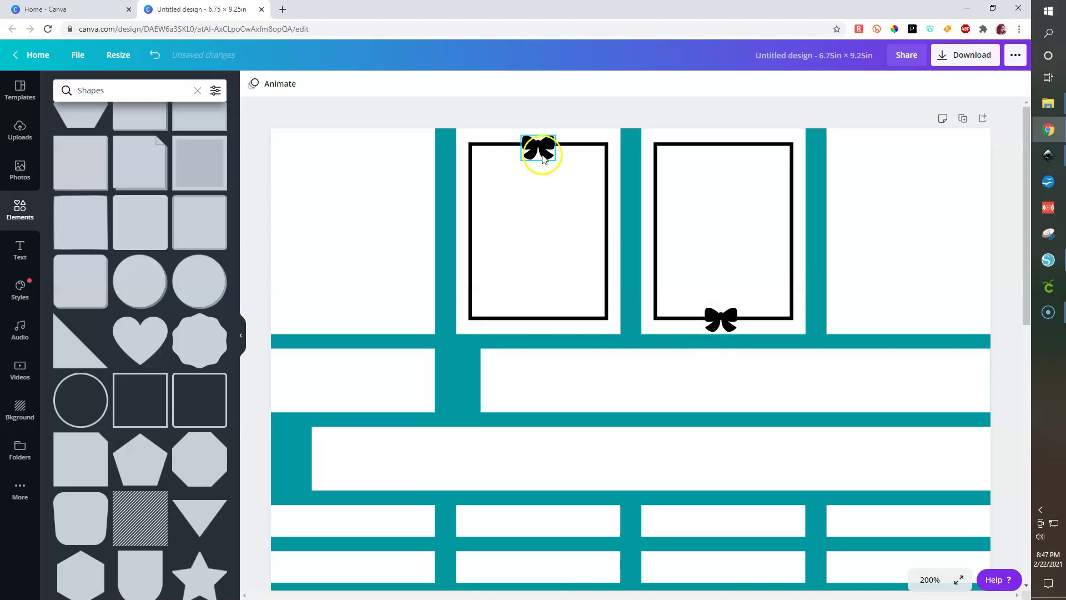
drag(730, 322, 667, 312)
Step: Delete the copied frame and bow from the third box
click(682, 303)
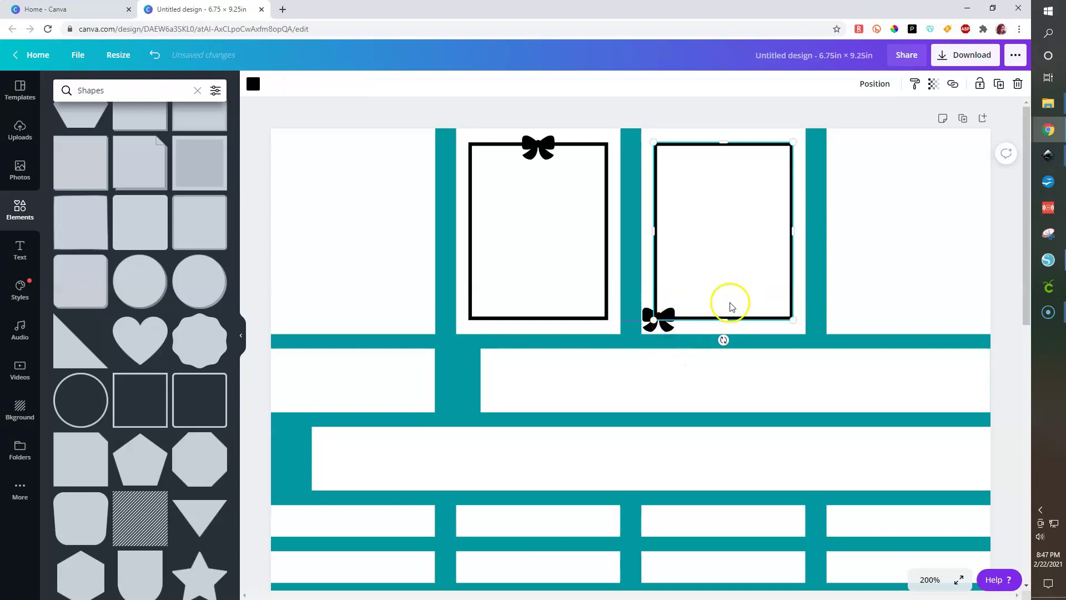
key(Delete)
click(673, 320)
key(Delete)
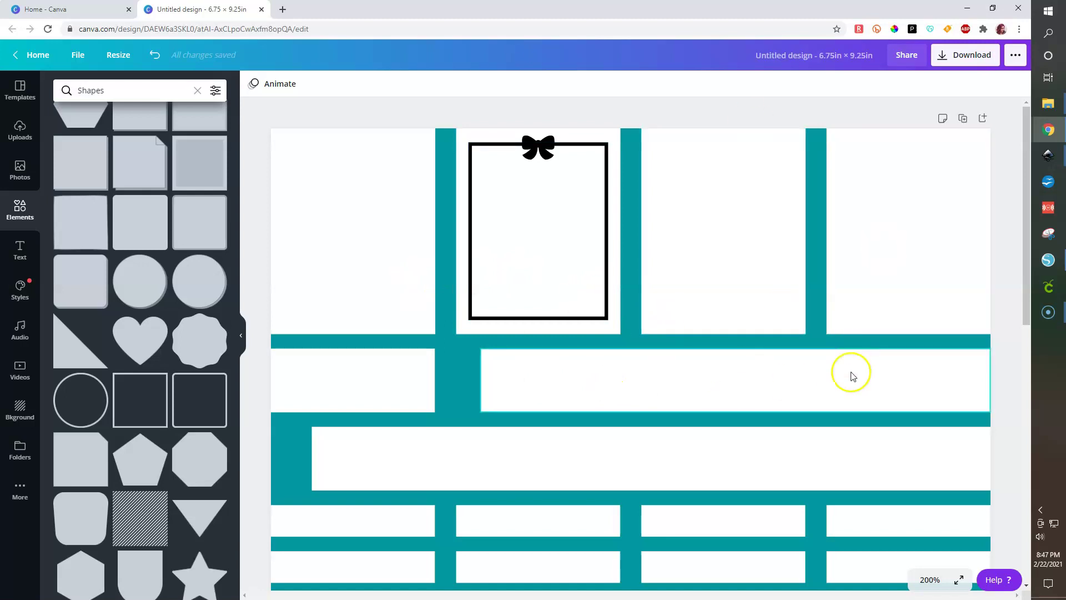
Step: Duplicate the remaining bow, enlarge it, and place it at the left end of the lower long white bar
click(547, 150)
key(ctrl+d)
drag(537, 271, 524, 417)
drag(550, 365, 364, 452)
click(362, 457)
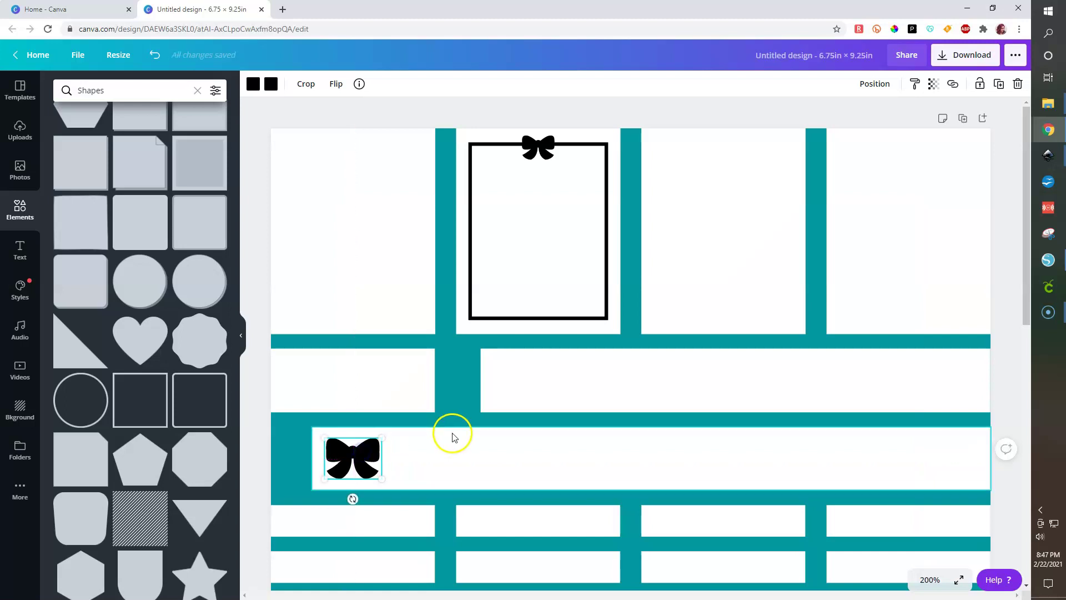
Step: Duplicate the enlarged bow repeatedly along the lower long bar to make a row of eight bows
key(ctrl+d)
drag(390, 477, 827, 451)
shift+click(365, 463)
key(ctrl+d)
shift+click(353, 461)
shift+click(428, 457)
key(ctrl+d)
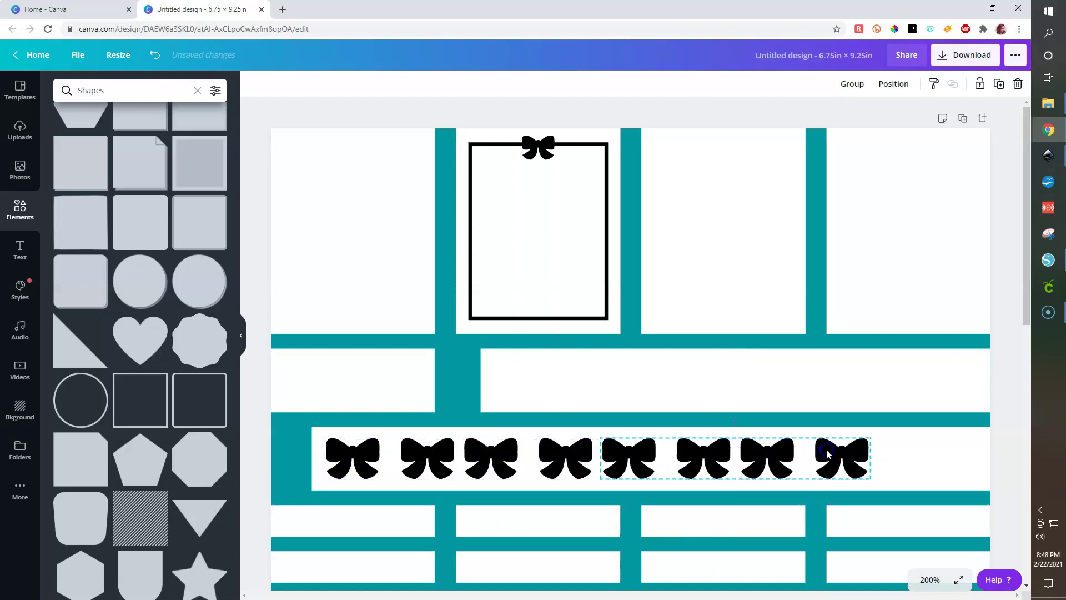
Step: Duplicate the last two bows of the row and place the copies at the bar's right end, making ten bows
click(911, 460)
click(767, 458)
shift+click(842, 452)
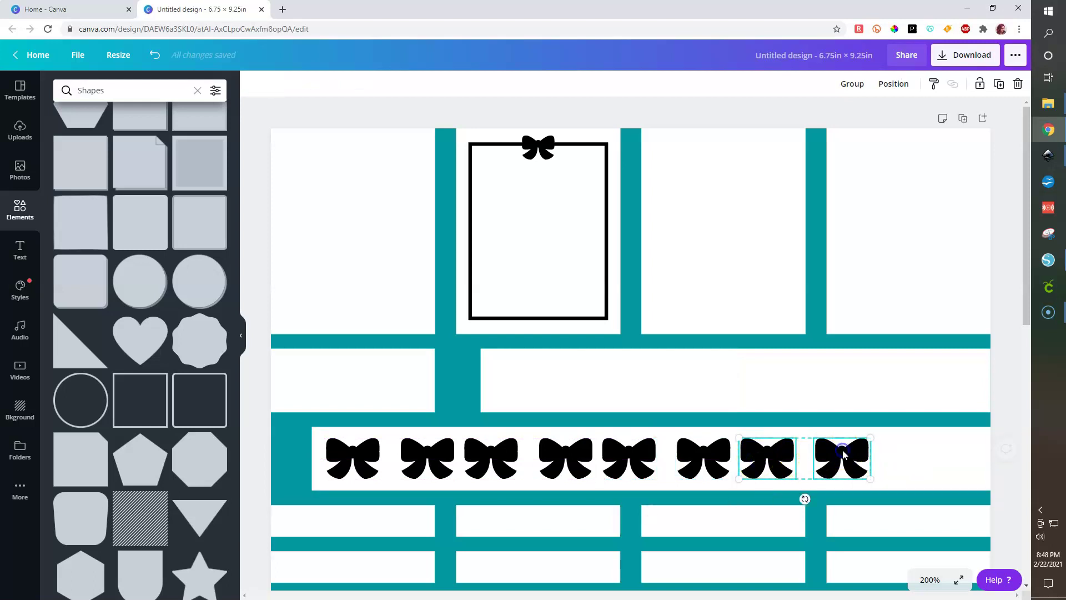
key(ctrl+d)
drag(847, 476, 940, 454)
shift+click(772, 466)
Step: Select the ten bows without the white bar and space them evenly horizontally
drag(1010, 466, 334, 471)
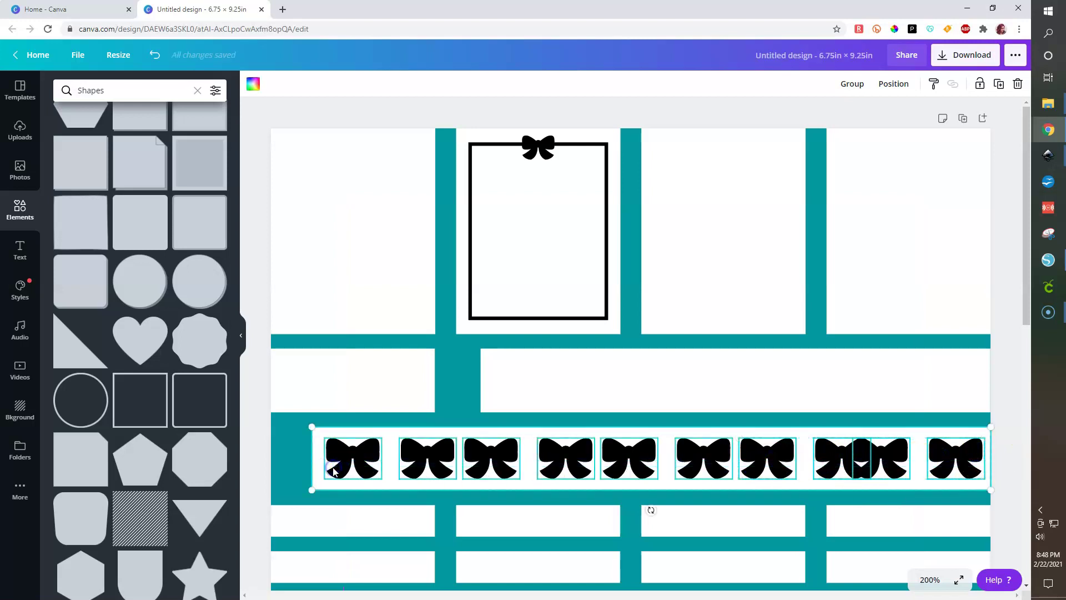
shift+click(315, 444)
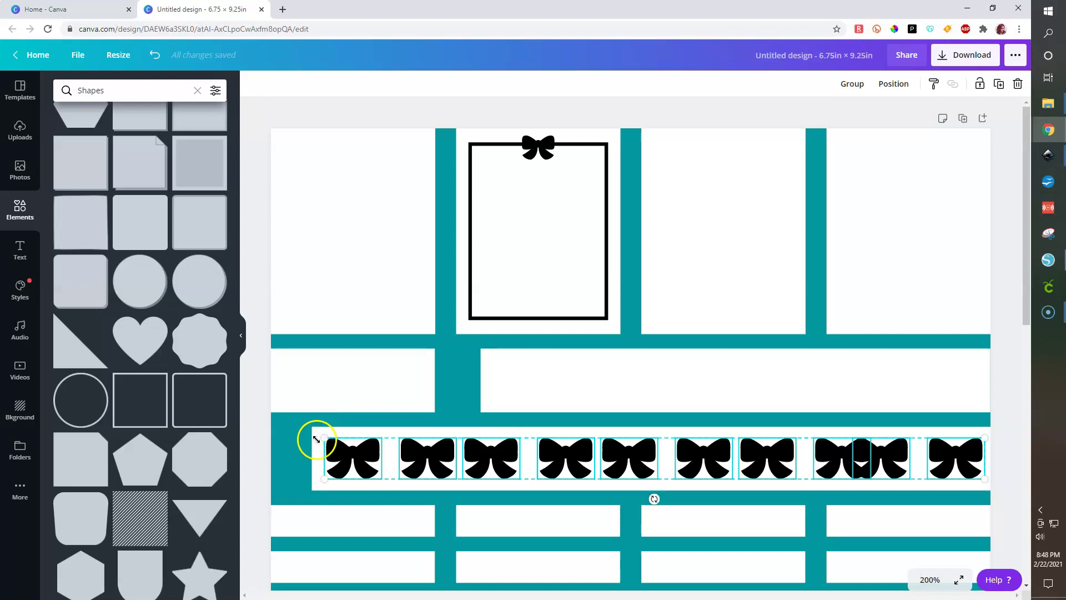
click(893, 83)
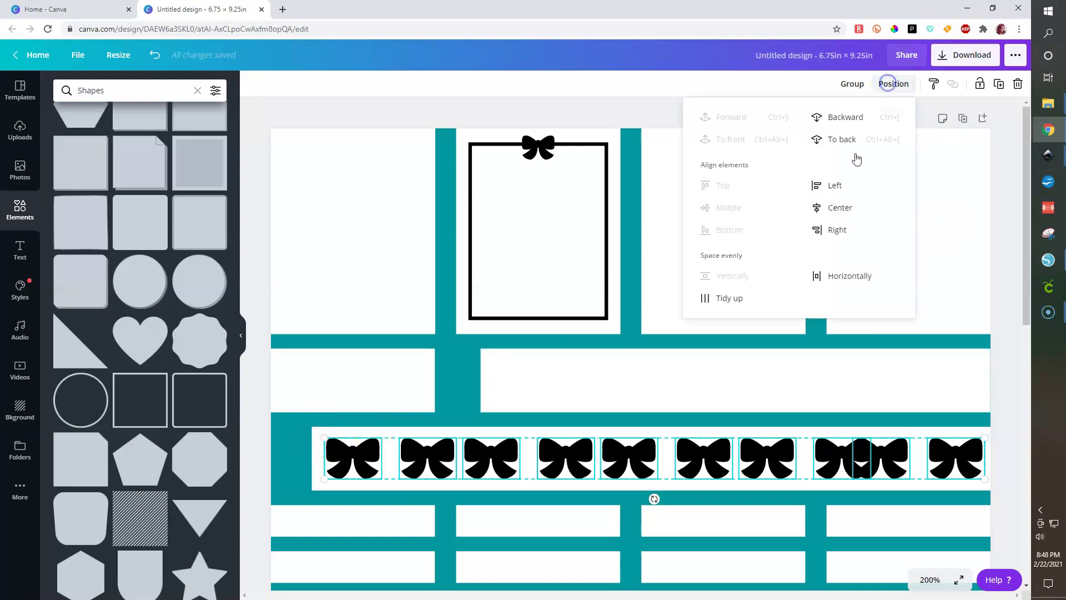
click(829, 280)
click(1004, 451)
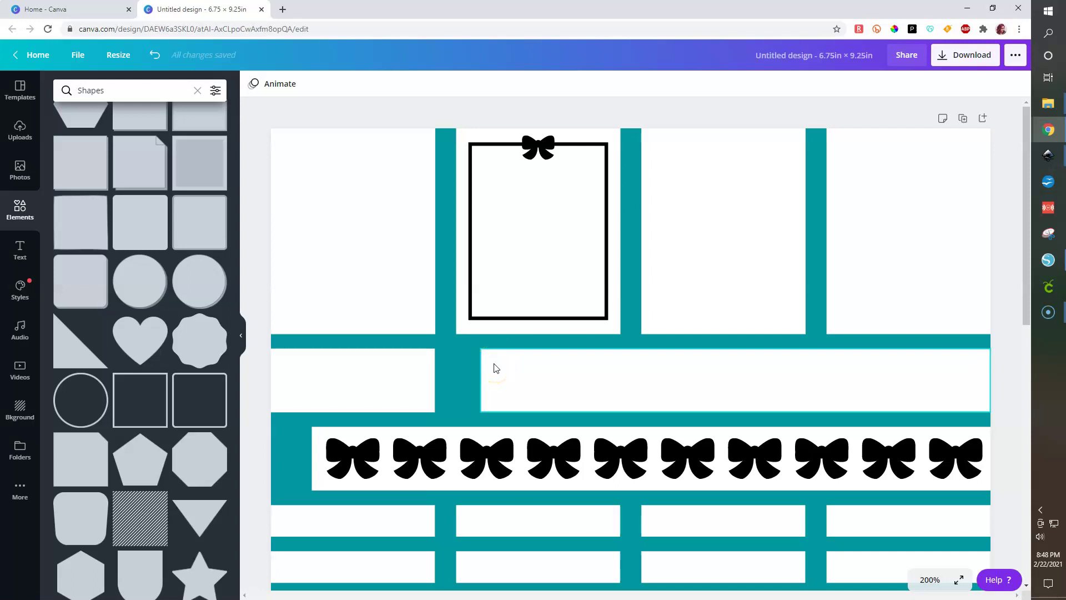
Step: Duplicate the last seven bows of the row and move the copies onto the long white bar above
click(553, 453)
shift+click(620, 453)
shift+click(687, 453)
shift+click(755, 453)
shift+click(819, 455)
shift+click(889, 455)
shift+click(943, 456)
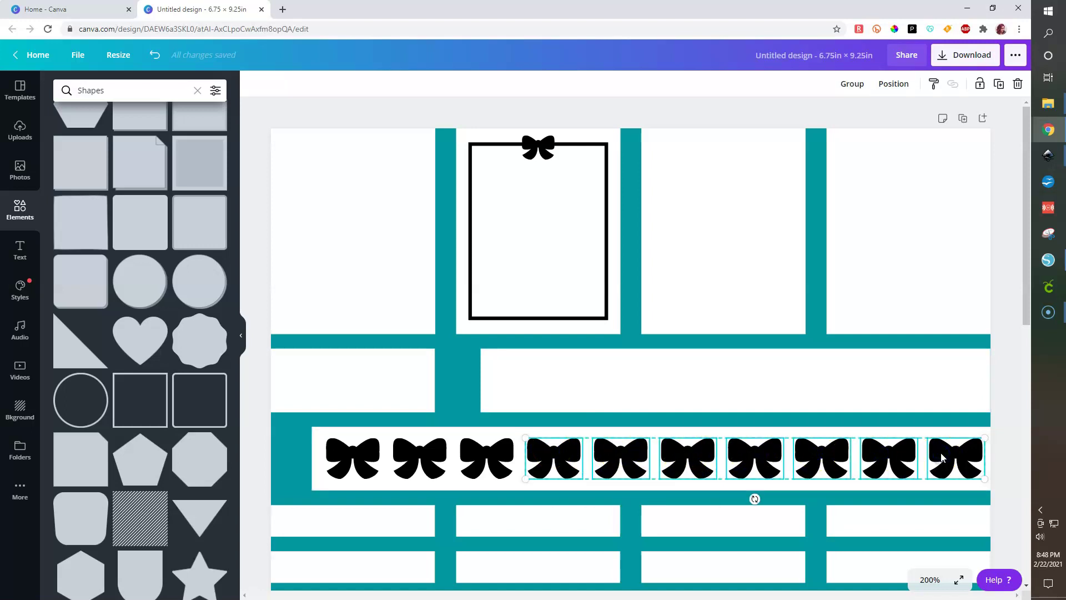
key(ctrl+d)
drag(772, 478, 754, 380)
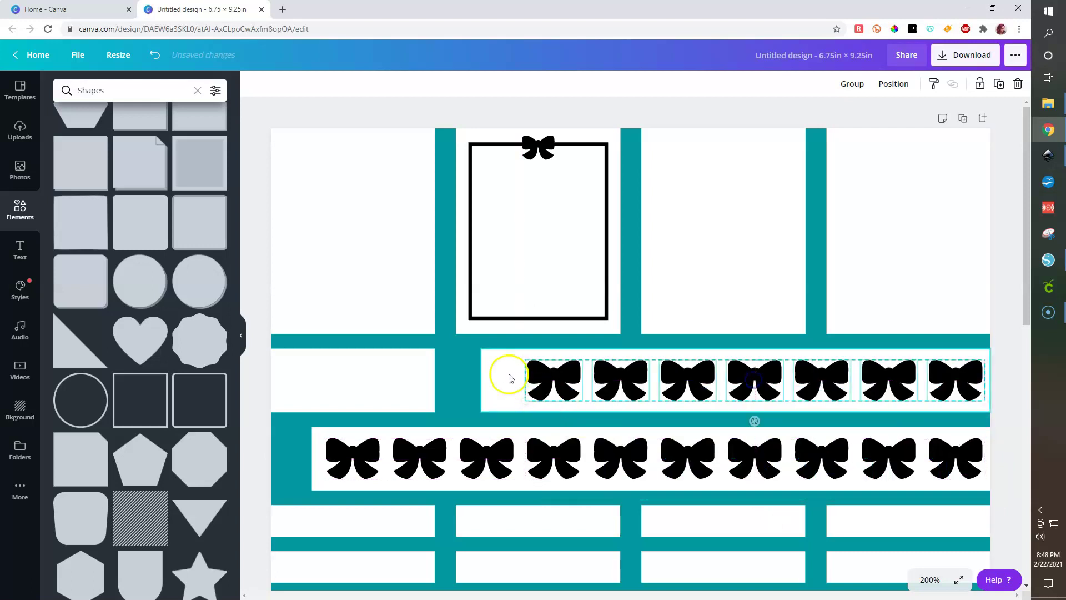
Step: Select all ten bows on the lower long bar and shrink them together toward the bar's right end
click(352, 457)
shift+click(420, 457)
shift+click(486, 457)
shift+click(578, 454)
shift+click(633, 453)
shift+click(700, 451)
shift+click(761, 450)
shift+click(833, 450)
shift+click(875, 451)
shift+click(956, 451)
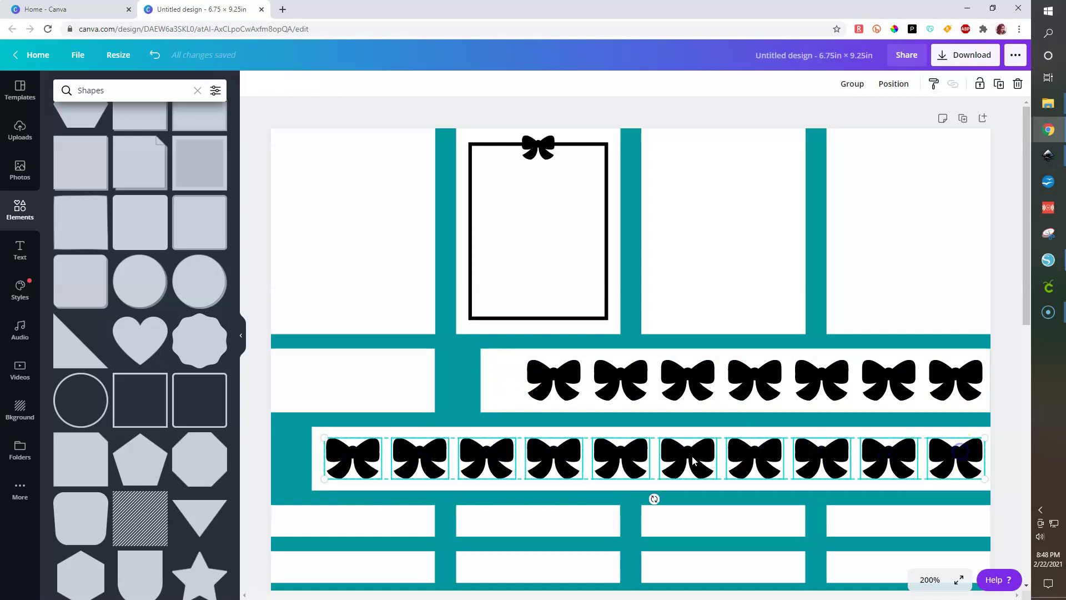
drag(326, 478, 358, 468)
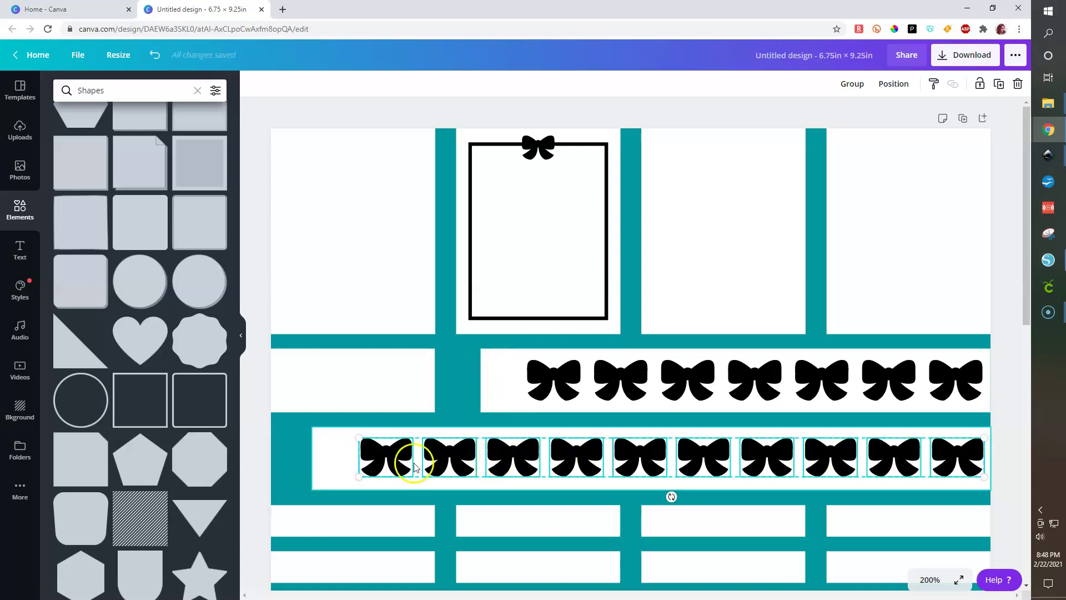
Step: Add an eleventh bow at the left end of the lower long bar and select the whole row
click(386, 457)
drag(387, 460, 957, 481)
Step: Try to space the eleven bows evenly horizontally, and undo the spacing
click(898, 88)
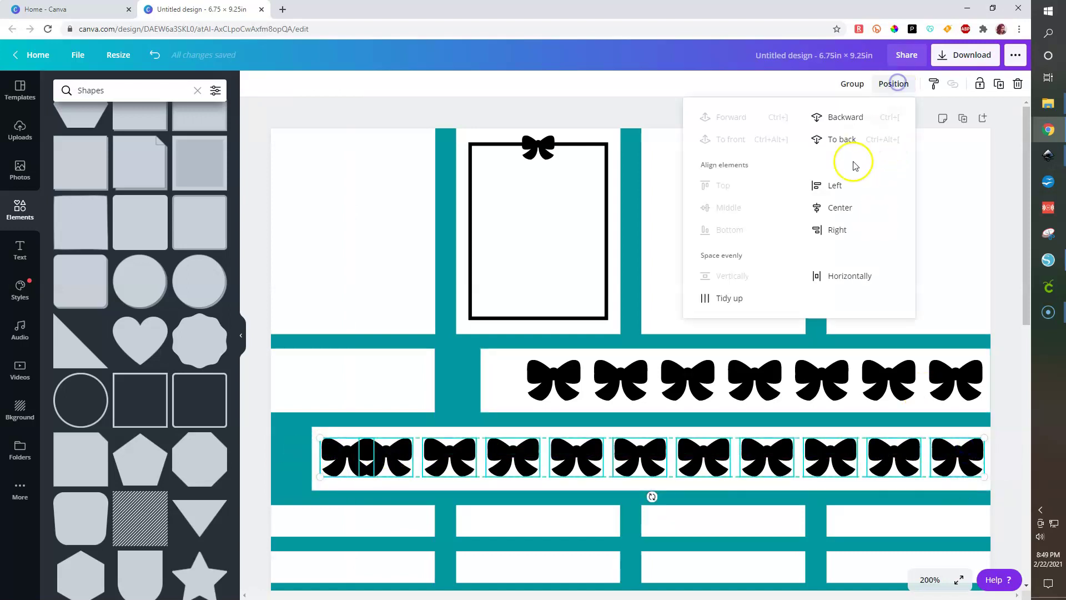
click(833, 276)
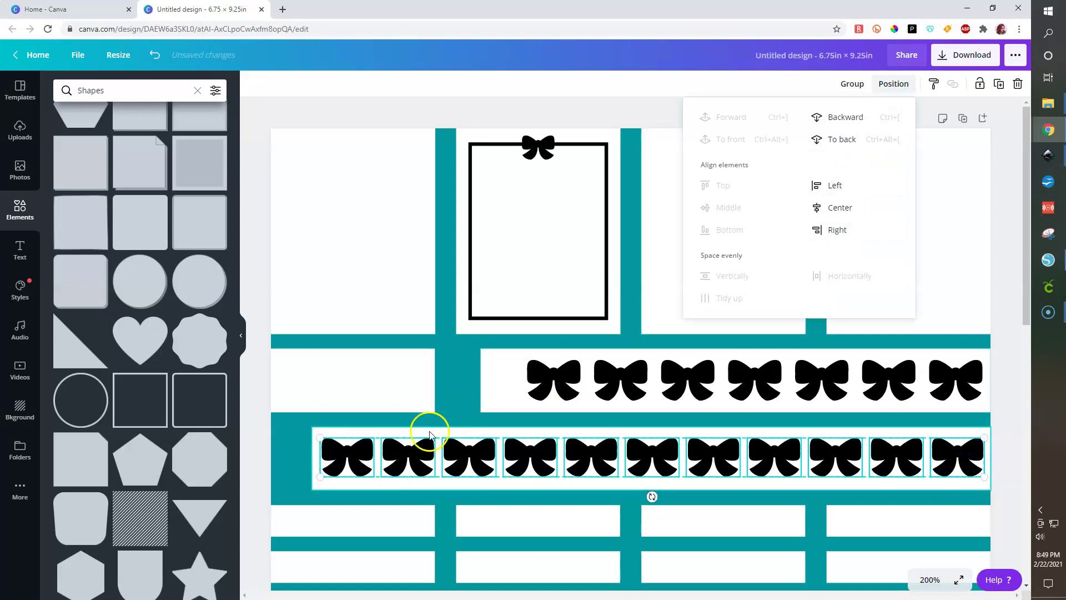
key(ctrl+z)
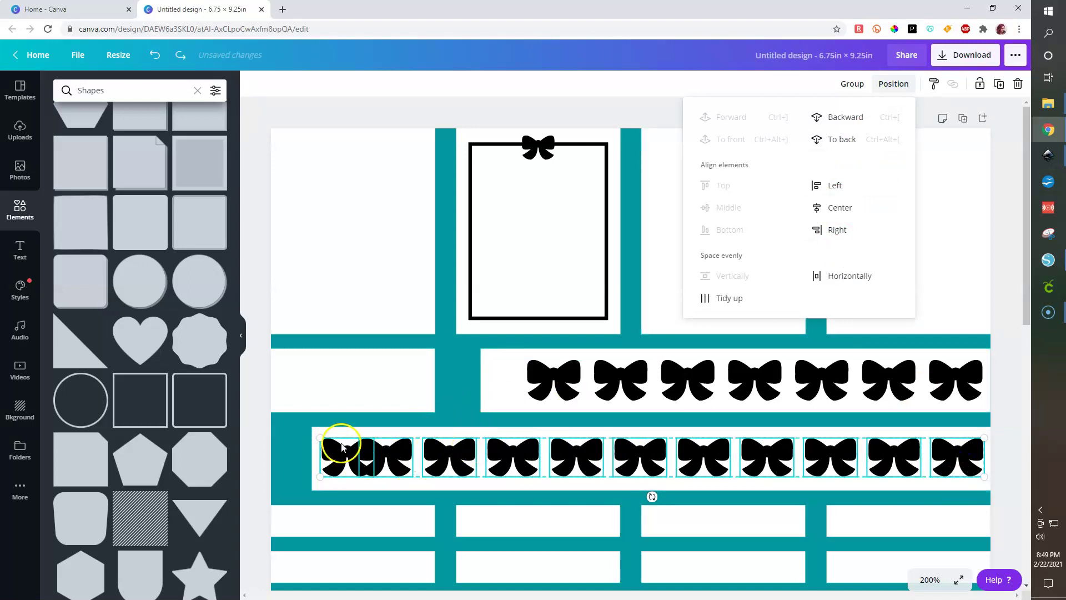
Step: Shrink the eleven bows slightly together and nudge the leftmost bow toward the left end of the lower long bar
click(323, 439)
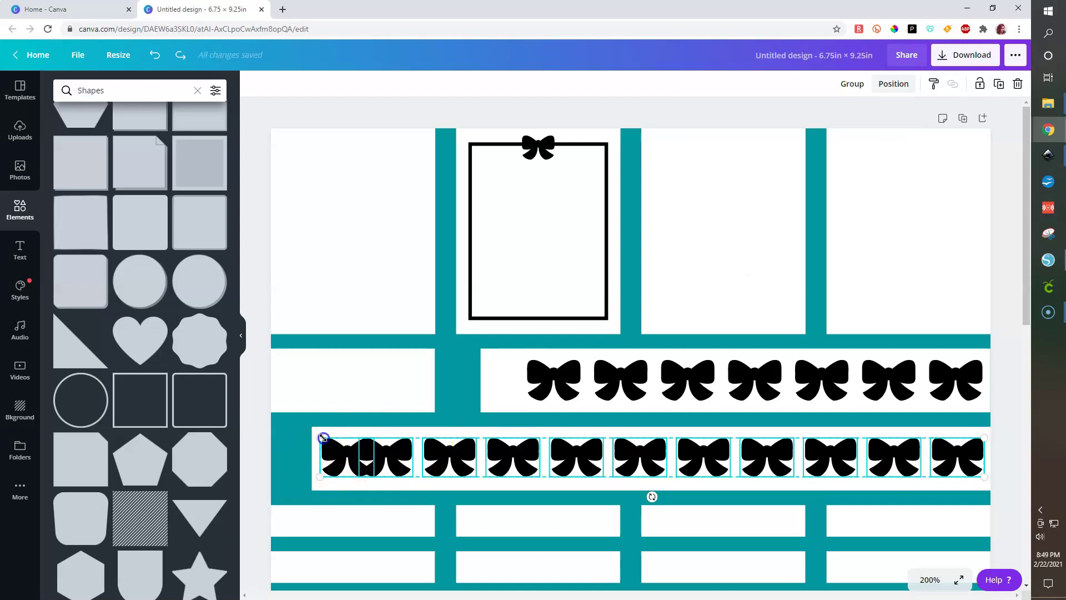
drag(332, 440, 347, 449)
click(354, 463)
key(Left)
key(Left)
key(Left)
key(Left)
key(Left)
key(Left)
key(Left)
key(Left)
key(Left)
key(Left)
key(Left)
key(Left)
key(Left)
key(Left)
key(Left)
key(Left)
key(Left)
key(Left)
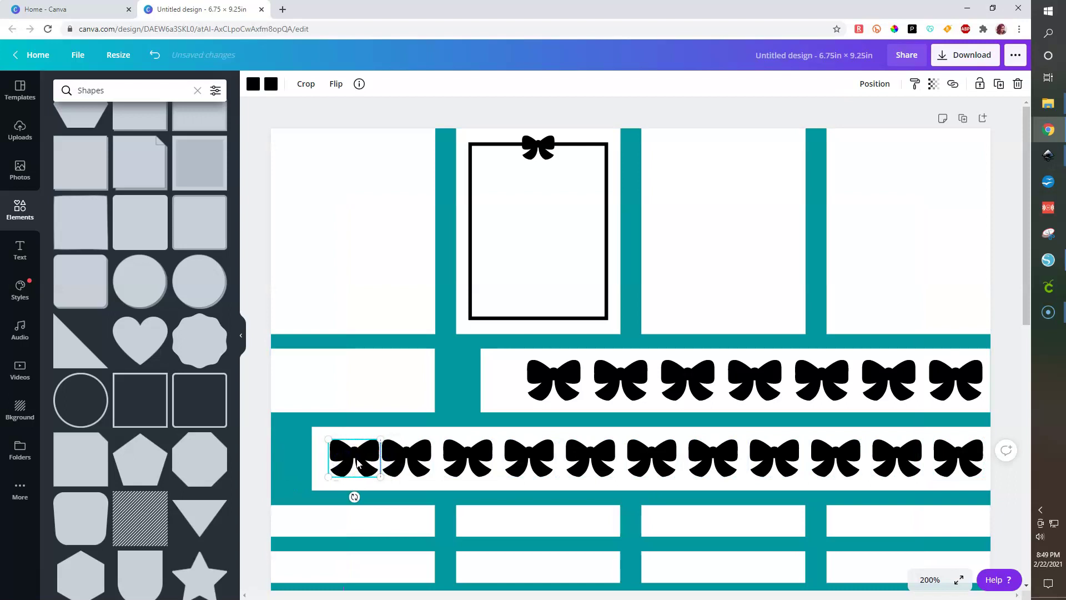
Step: Select all eleven bows on the lower long bar and space them evenly horizontally
drag(267, 455, 978, 484)
click(893, 85)
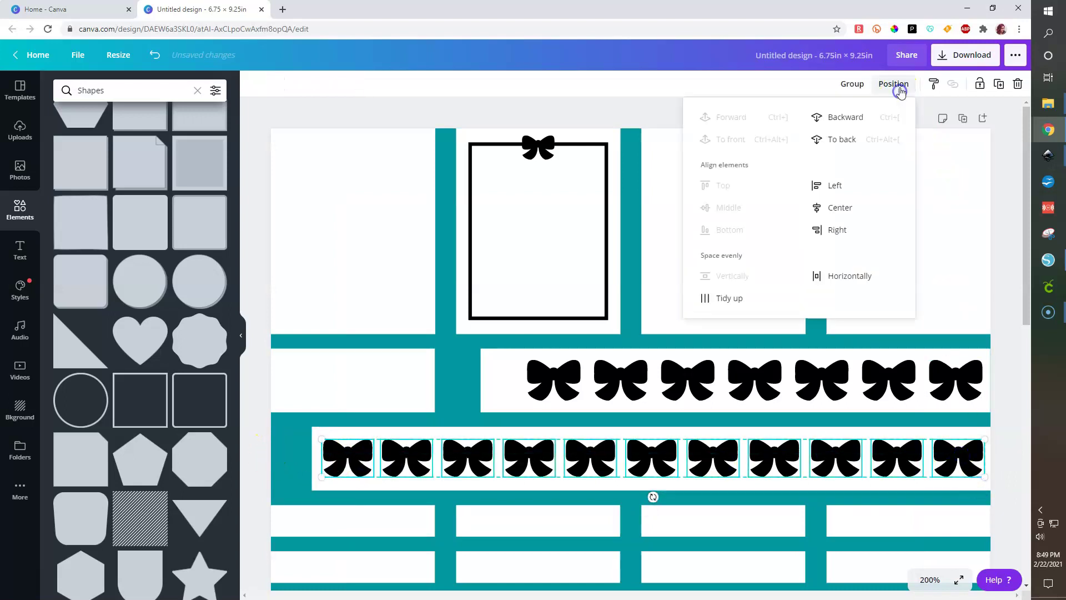
click(852, 276)
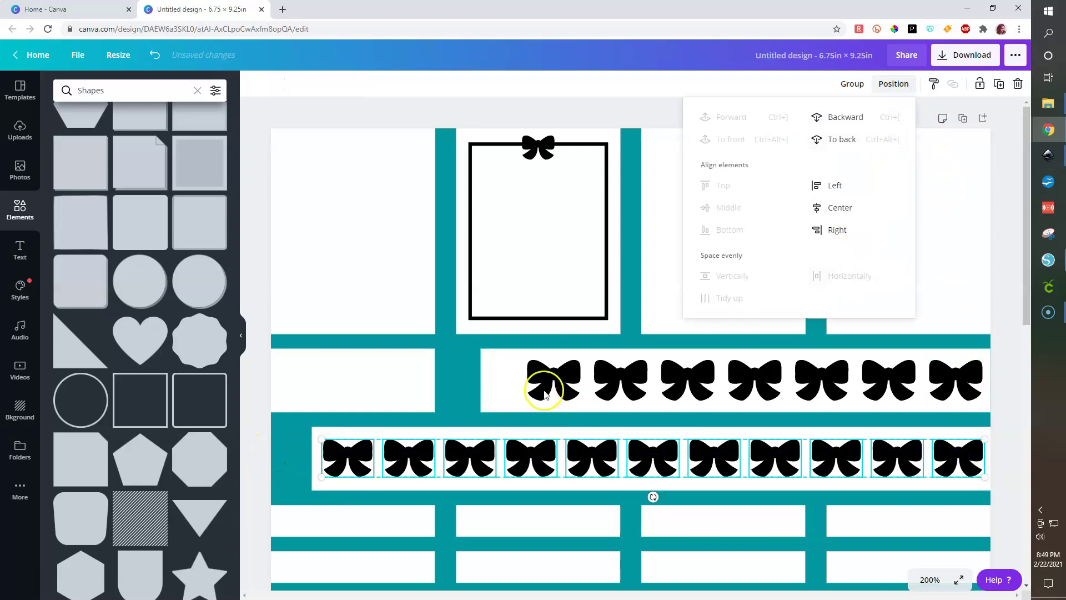
Step: Delete the seven old bows from the upper long bar while keeping the white bar itself
click(581, 384)
drag(1011, 404, 558, 383)
key(Delete)
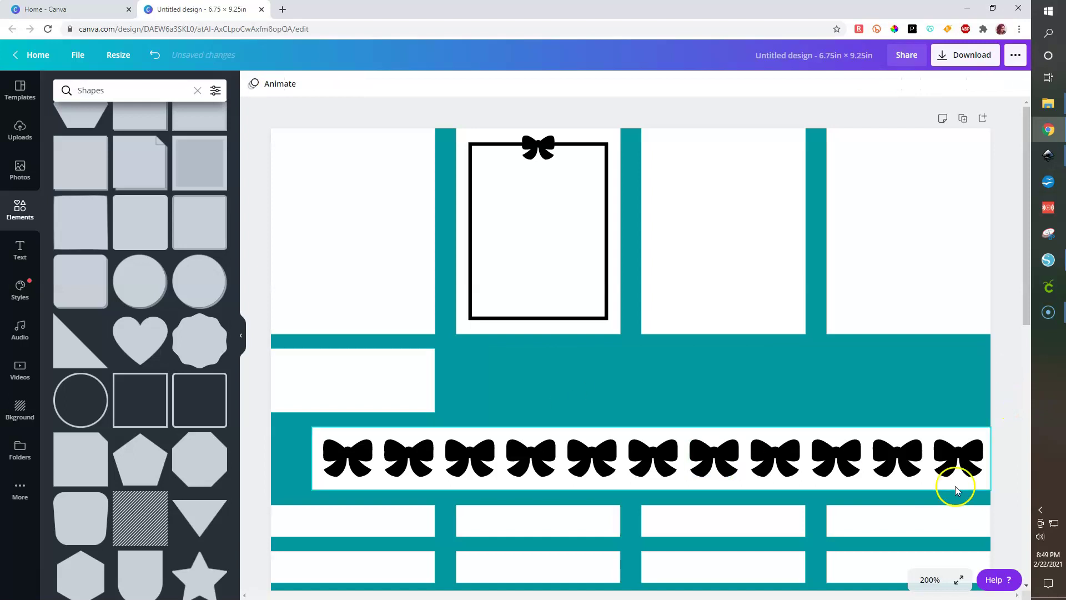
key(ctrl+z)
drag(1021, 412, 487, 383)
key(Delete)
drag(1012, 452, 530, 465)
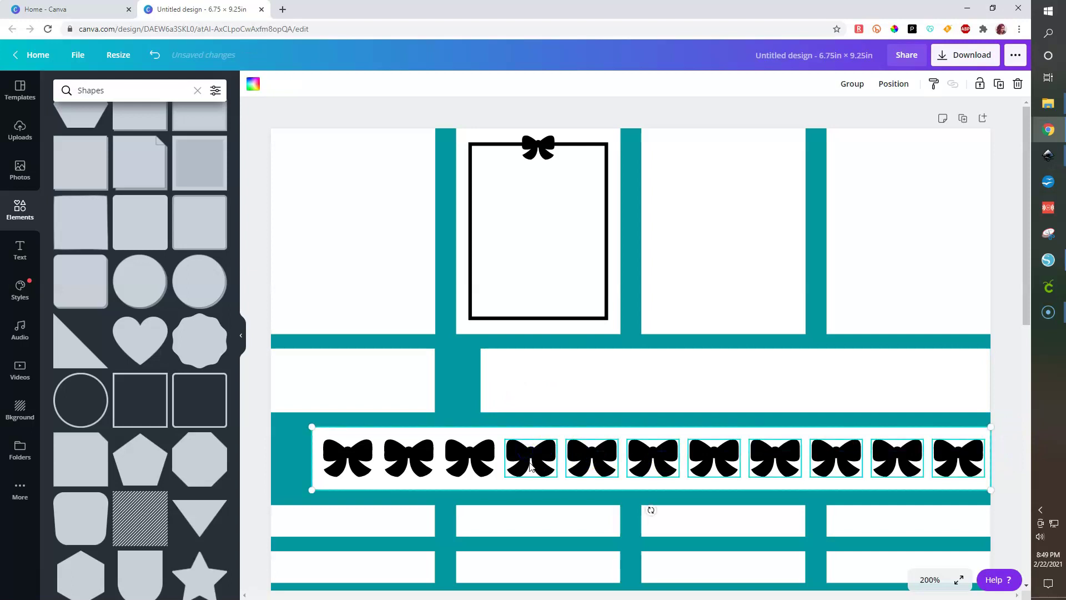
key(ctrl+d)
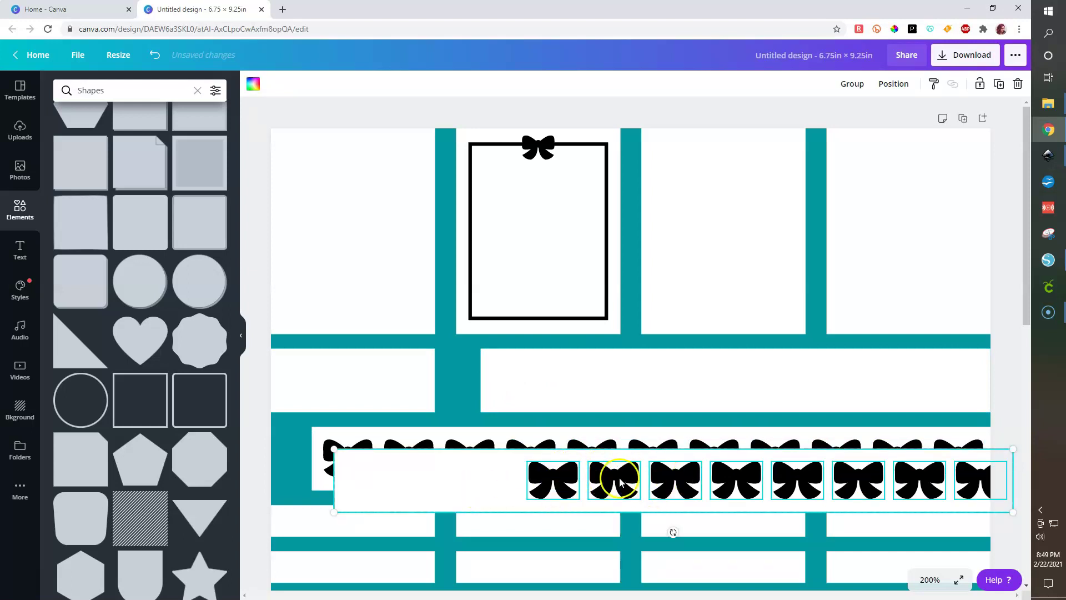
key(ctrl+z)
drag(1002, 457, 509, 491)
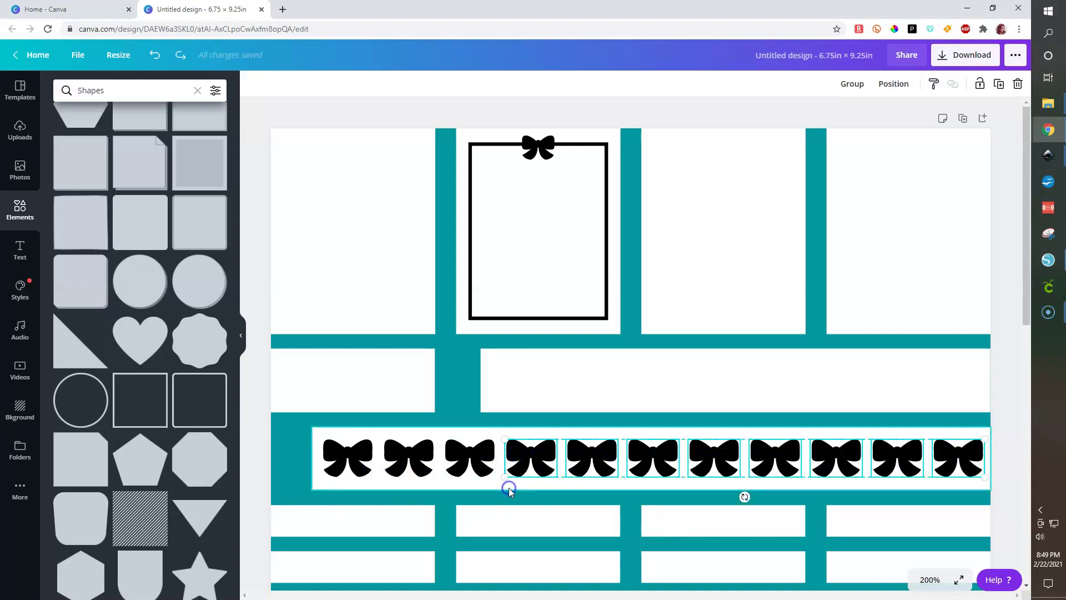
key(Delete)
key(ctrl+z)
click(516, 487)
Step: Duplicate the last eight bows of the lower long bar and move the copies onto the upper long bar
drag(1008, 450, 535, 488)
key(ctrl+d)
click(615, 483)
drag(603, 414, 591, 383)
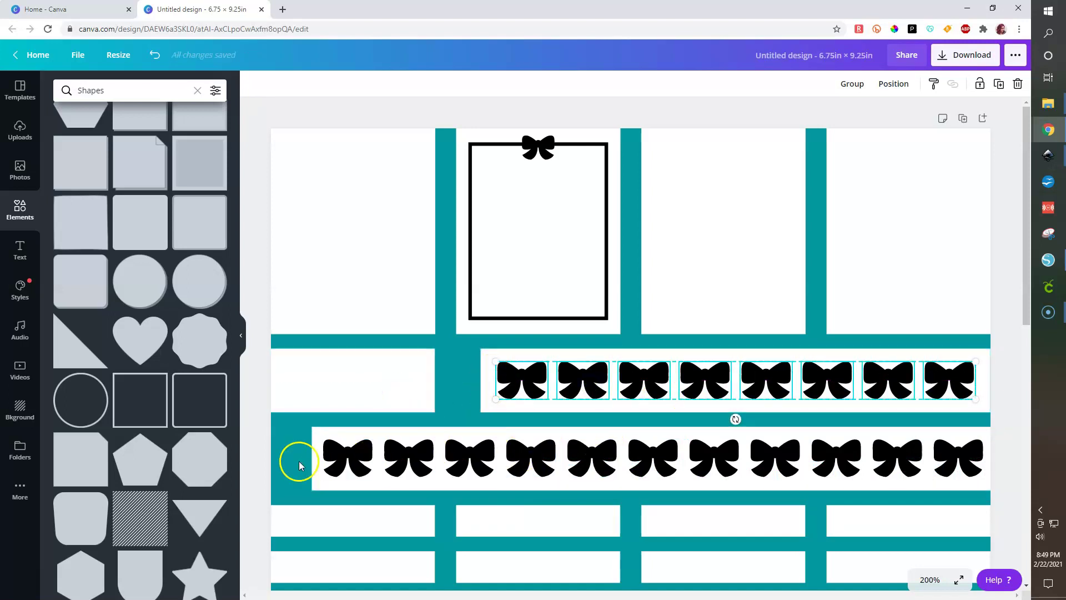
Step: Duplicate the first three bows of the lower long bar and move the copies onto the short bar above, overhanging the page's left edge
drag(313, 461, 481, 481)
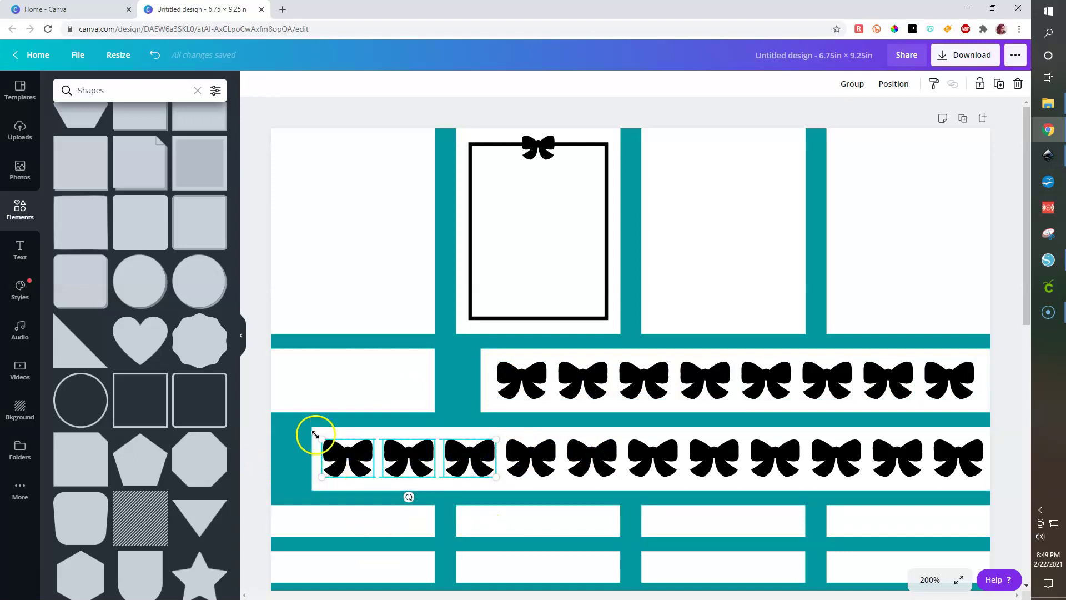
key(ctrl+d)
drag(481, 493, 403, 385)
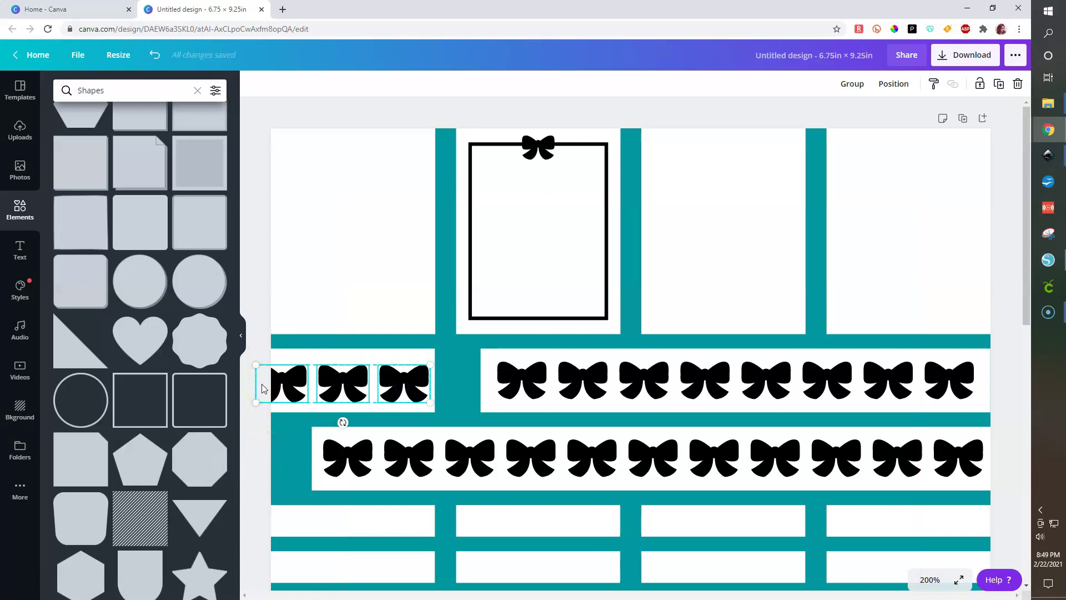
Step: Move the outer two of the upper long bar's eight bows toward its ends and space the row evenly horizontally
mouse_move(525, 382)
mouse_down()
mouse_move(416, 381)
mouse_move(519, 382)
mouse_up()
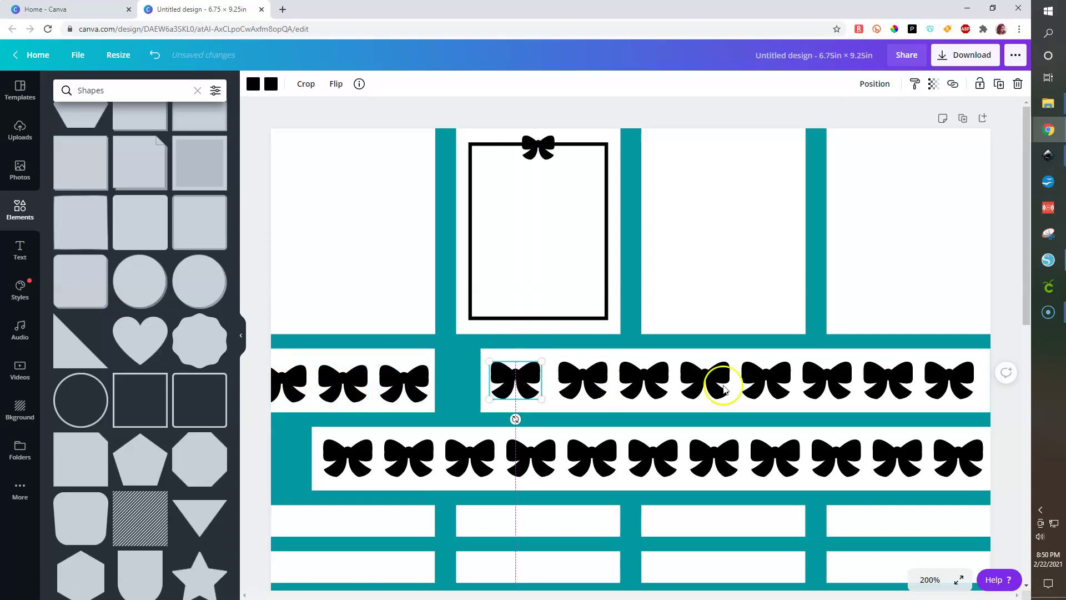
drag(953, 380, 528, 407)
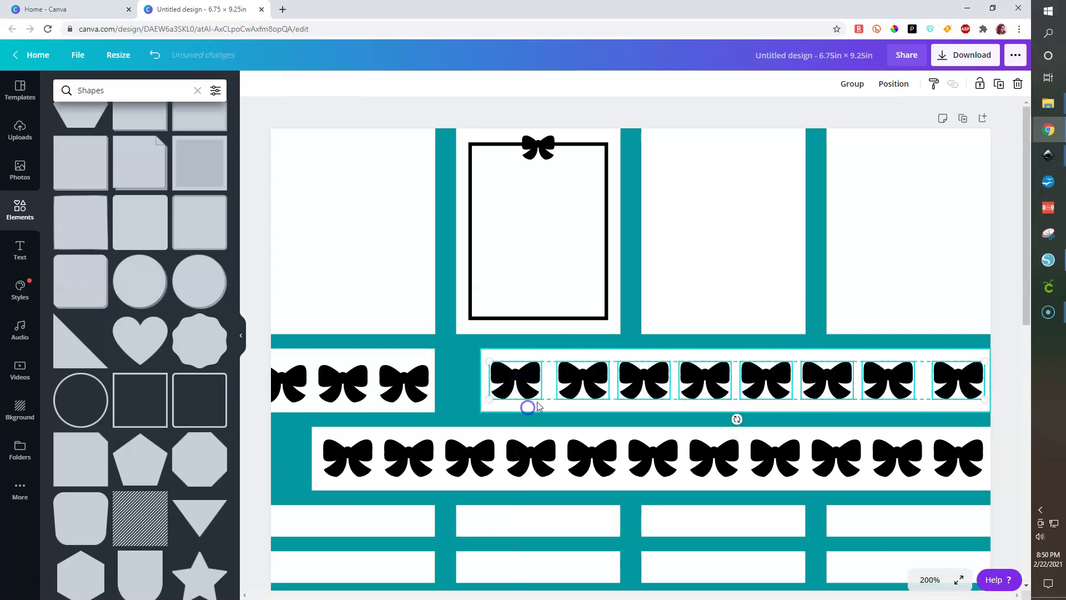
click(894, 83)
click(835, 272)
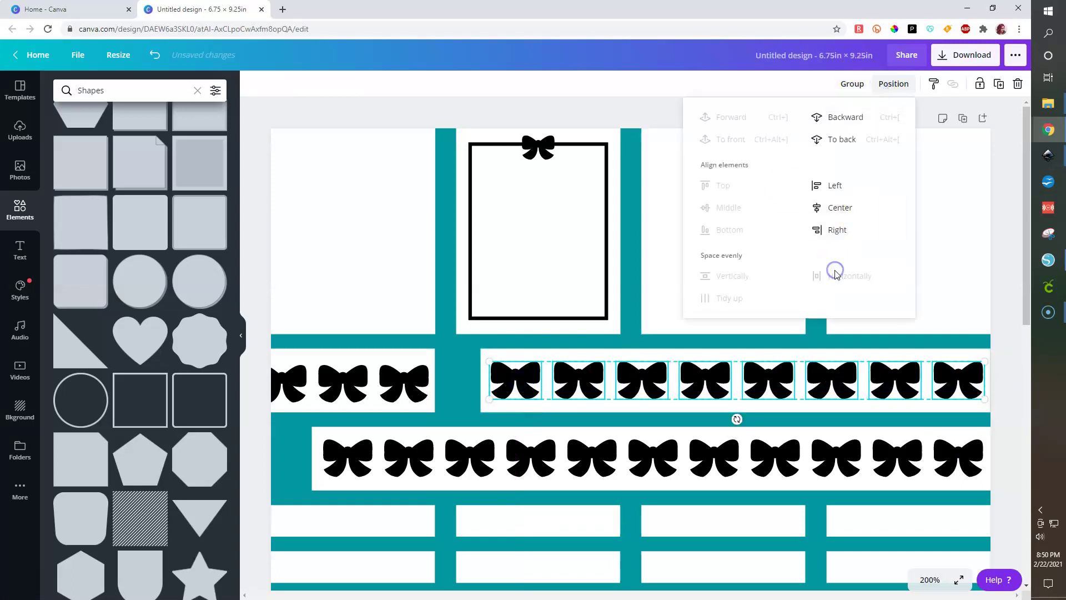
click(1012, 400)
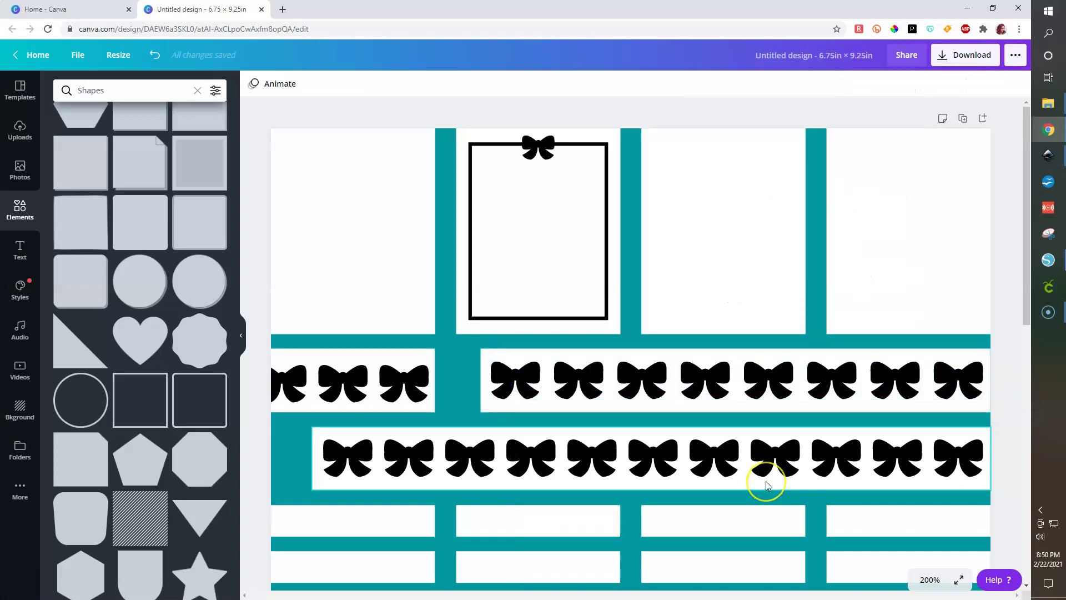
Step: Duplicate the lower long bar's first bow, shrink the copy and place it at the left end of the first column's top strip
key(ctrl+0)
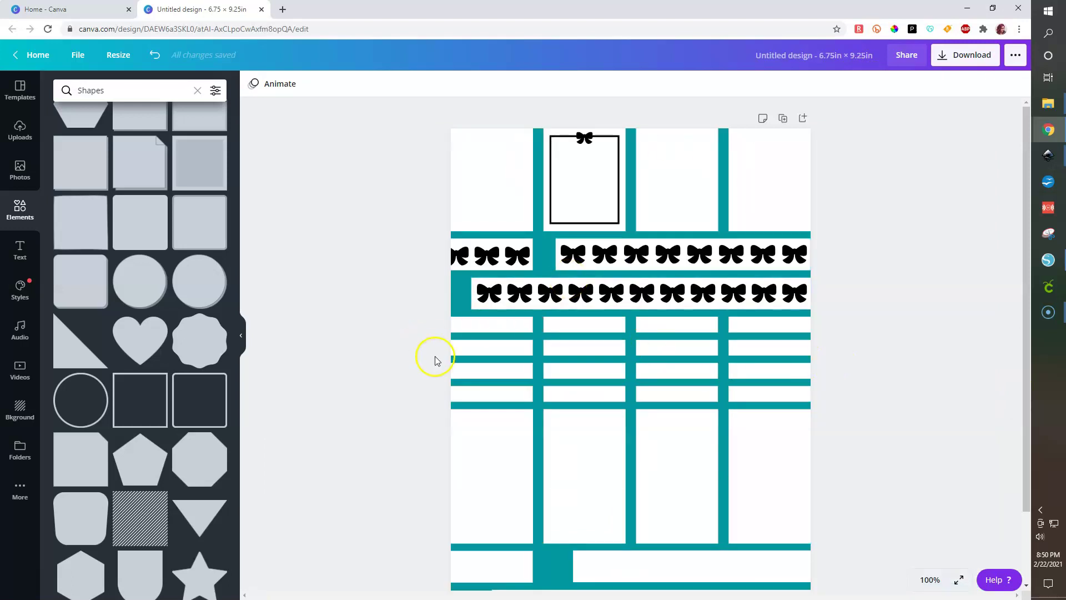
click(933, 581)
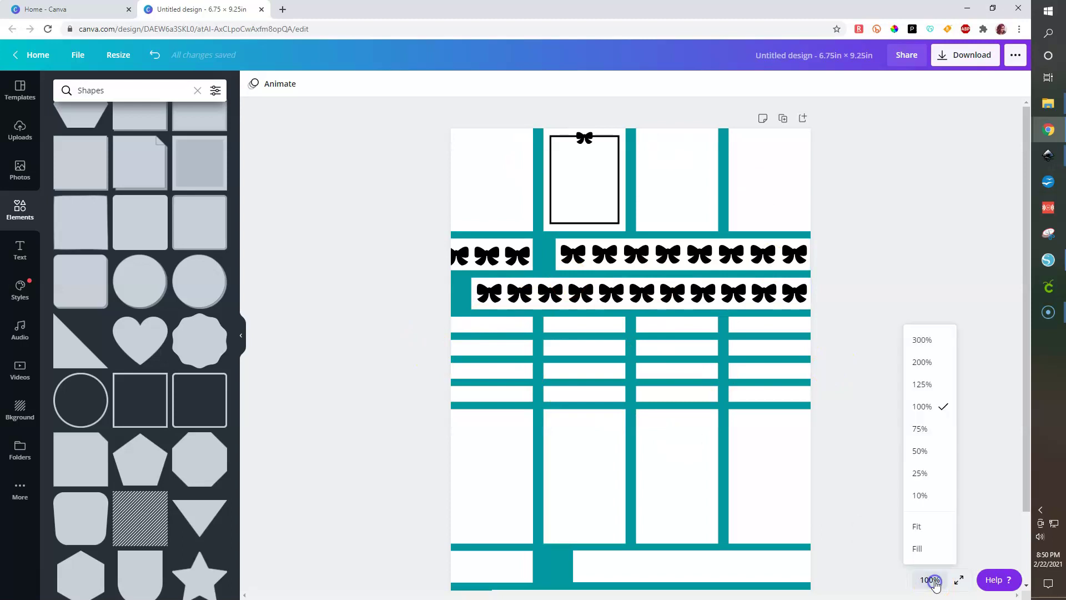
click(923, 363)
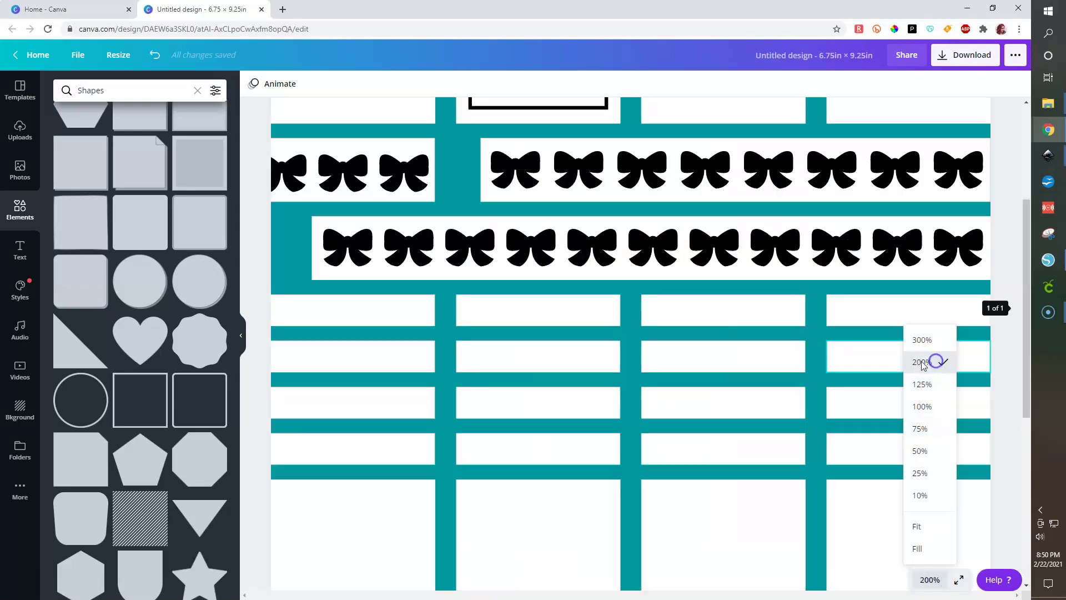
click(347, 248)
key(ctrl+d)
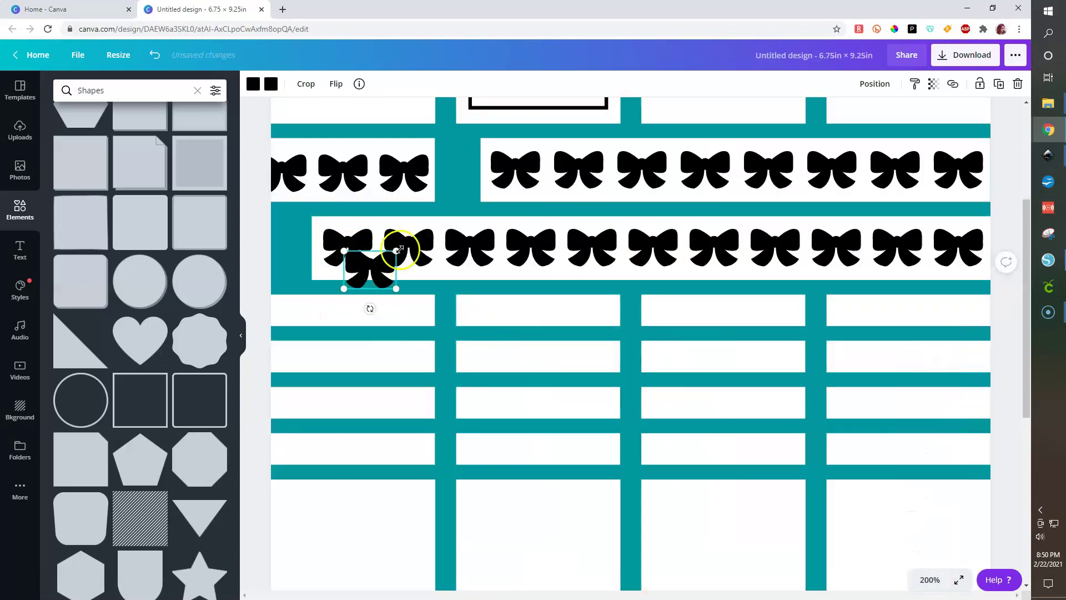
drag(375, 266, 288, 310)
click(315, 319)
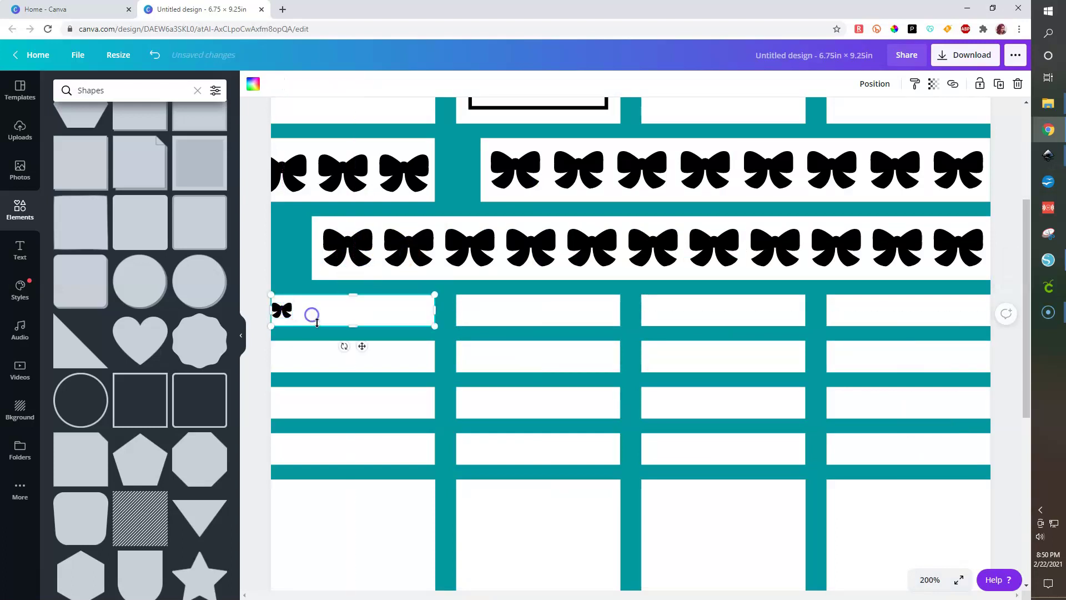
click(290, 314)
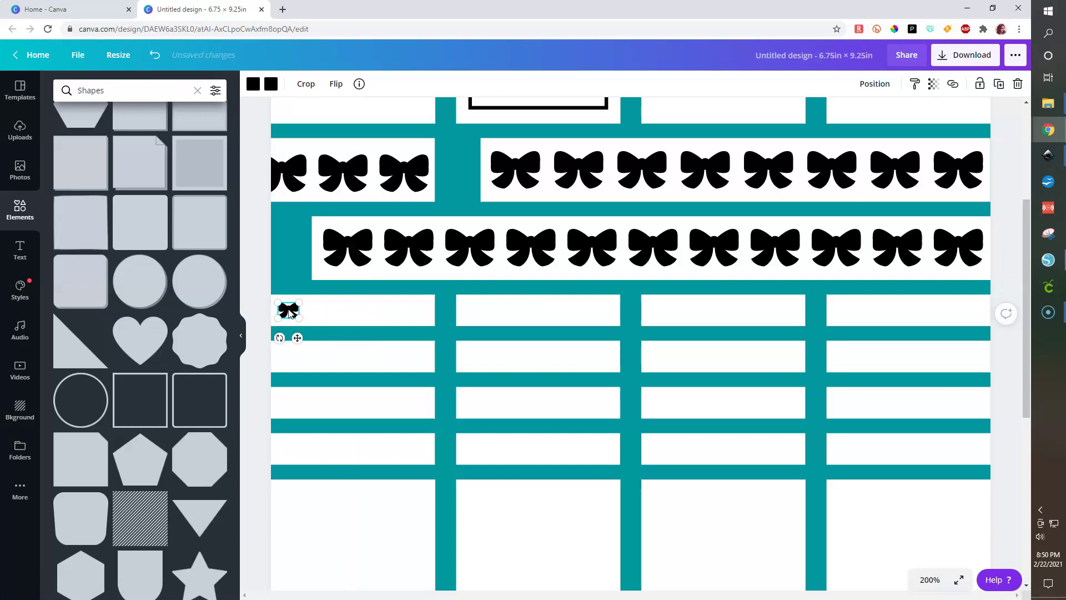
Step: Duplicate the small bow five times and line the copies up along the same strip to form a row of six
key(ctrl+d)
click(316, 339)
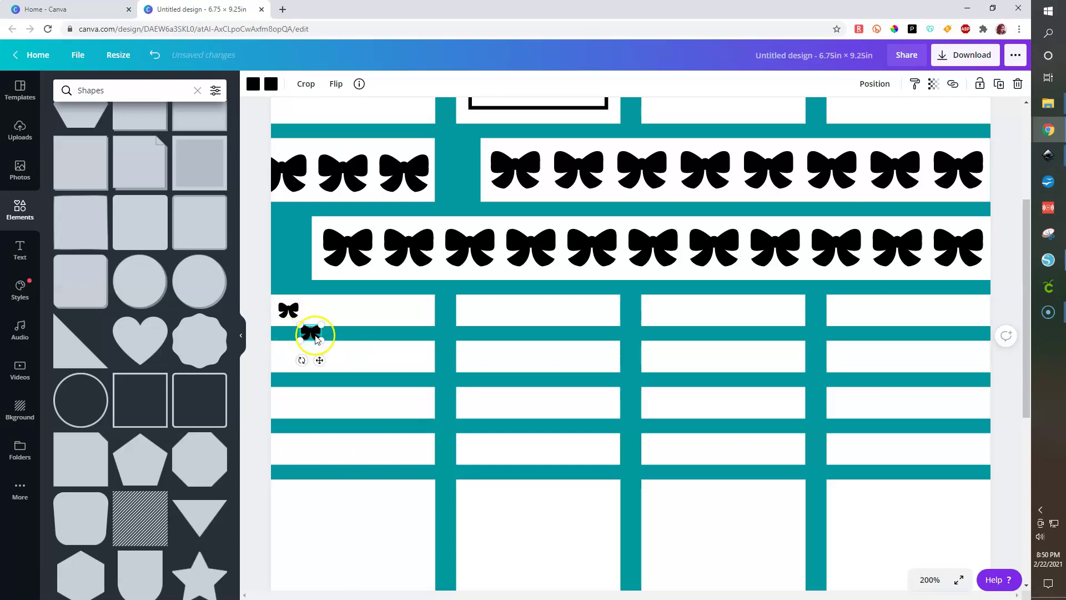
drag(314, 321, 315, 298)
key(ctrl+d)
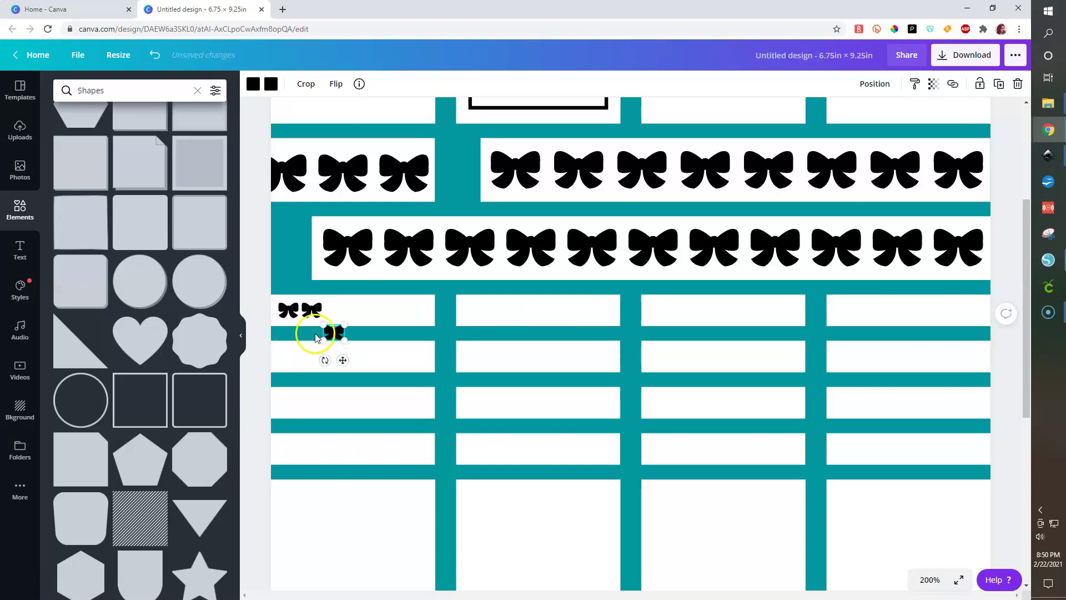
drag(334, 337, 413, 318)
key(ctrl+d)
key(ctrl+d)
key(ctrl+d)
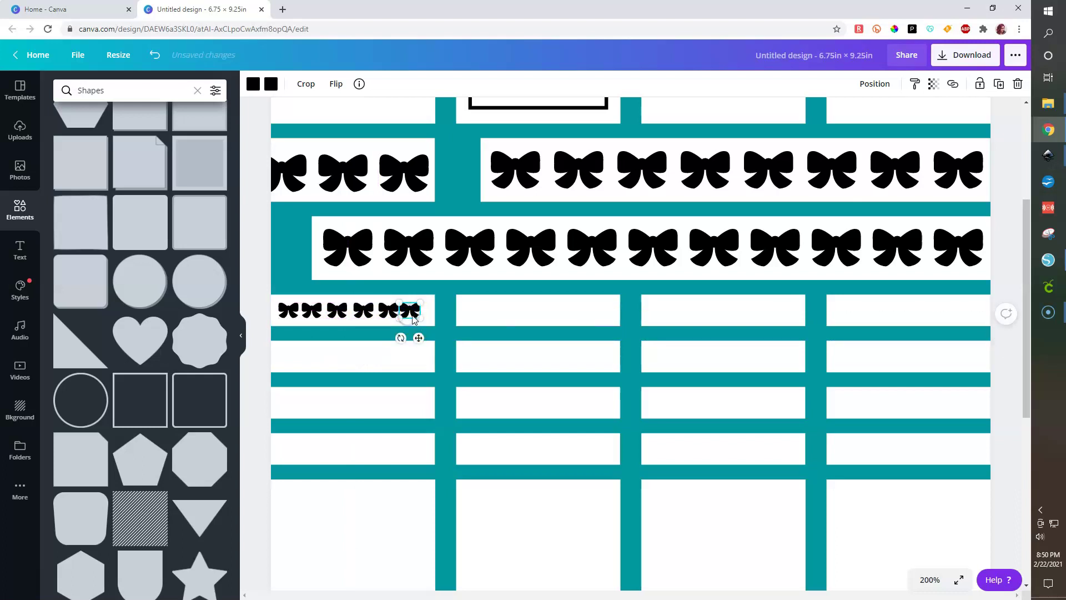
Step: Enlarge the row of six small bows slightly to fill the strip and set the leftmost bow near the page edge
drag(282, 316, 292, 313)
drag(421, 312, 435, 323)
click(250, 360)
click(284, 314)
drag(281, 308, 261, 310)
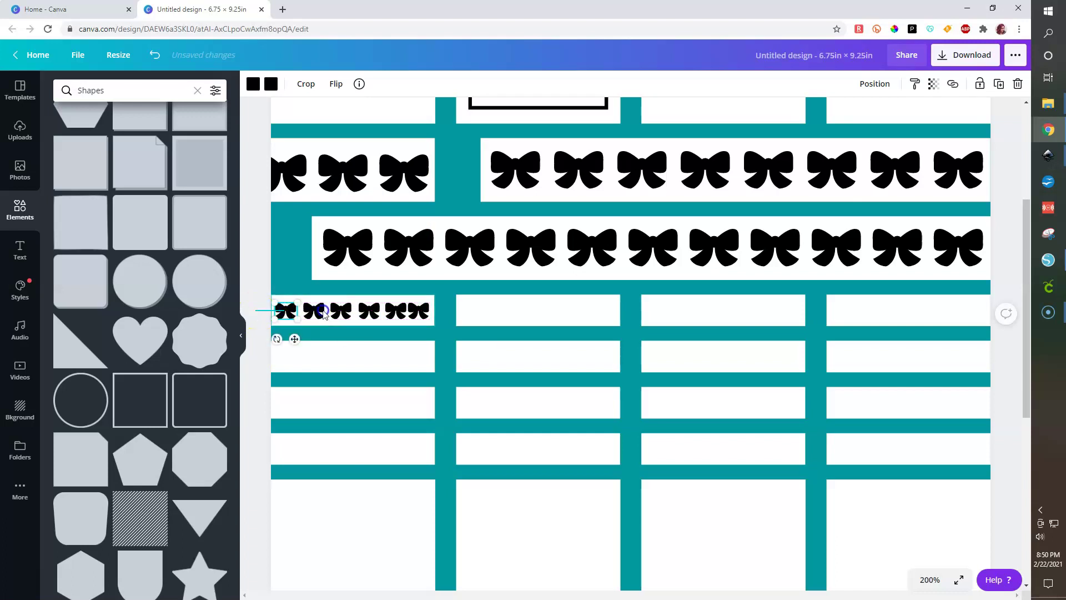
Step: Select the six small bows on the first strip and space them evenly horizontally
click(413, 314)
drag(434, 326, 421, 325)
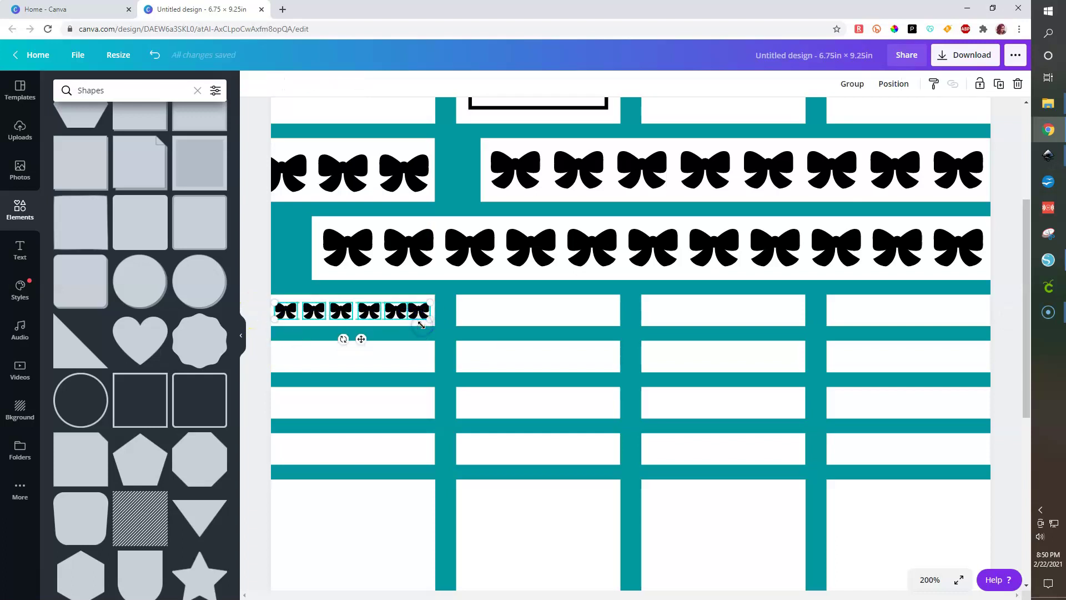
click(894, 83)
click(840, 277)
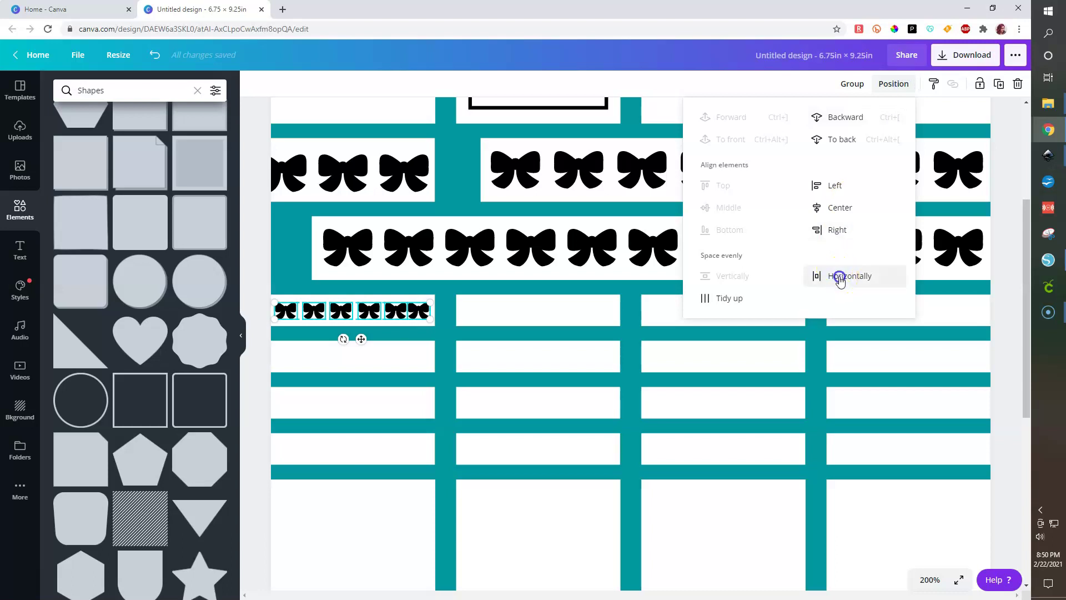
click(250, 414)
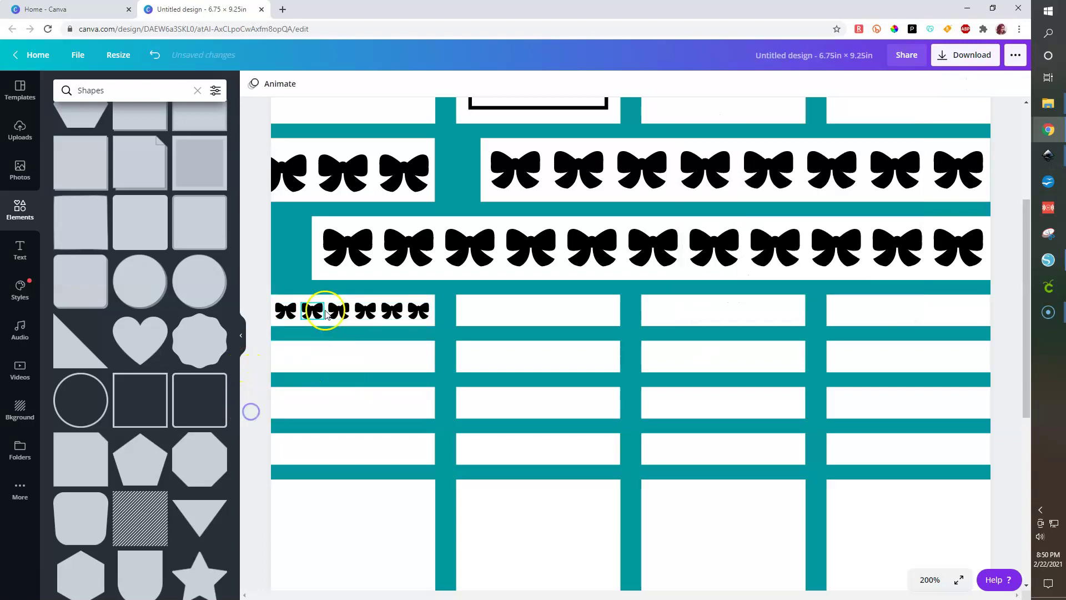
Step: Group the six small bows and place duplicates of the group on the second and third strips of the first column
drag(258, 306, 428, 327)
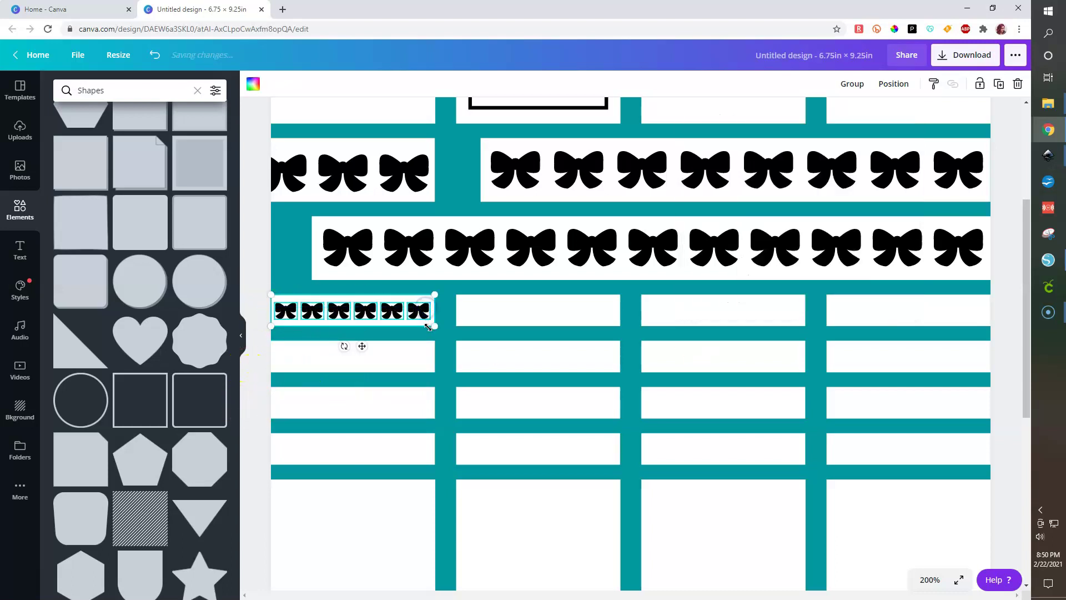
click(857, 84)
key(ctrl+d)
drag(411, 334, 388, 401)
key(ctrl+d)
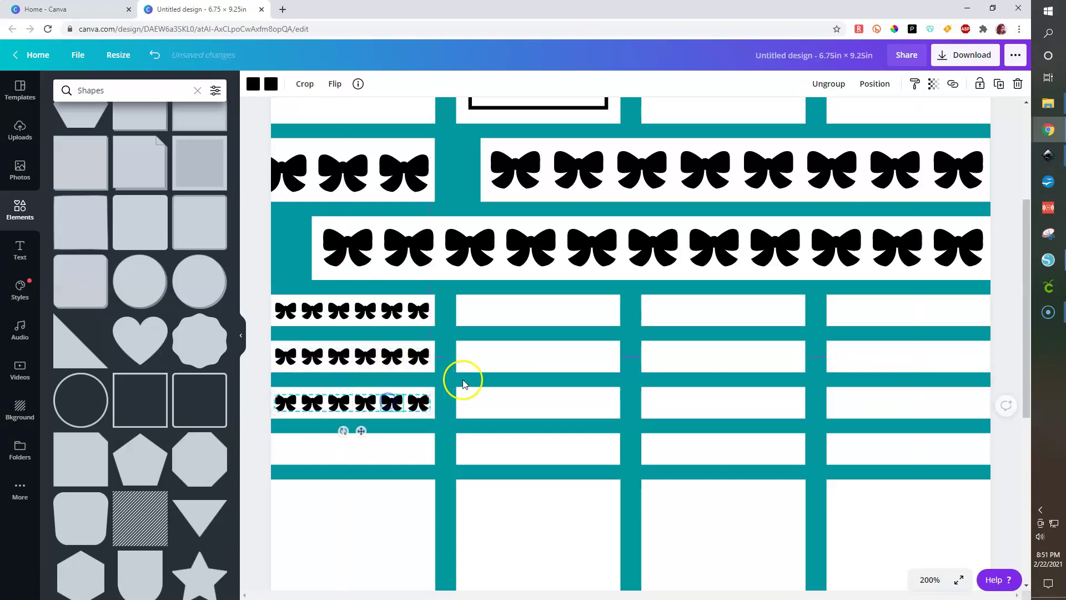
Step: Search the elements for "easter" and filter the results to free items
scroll(478, 393, down, 5)
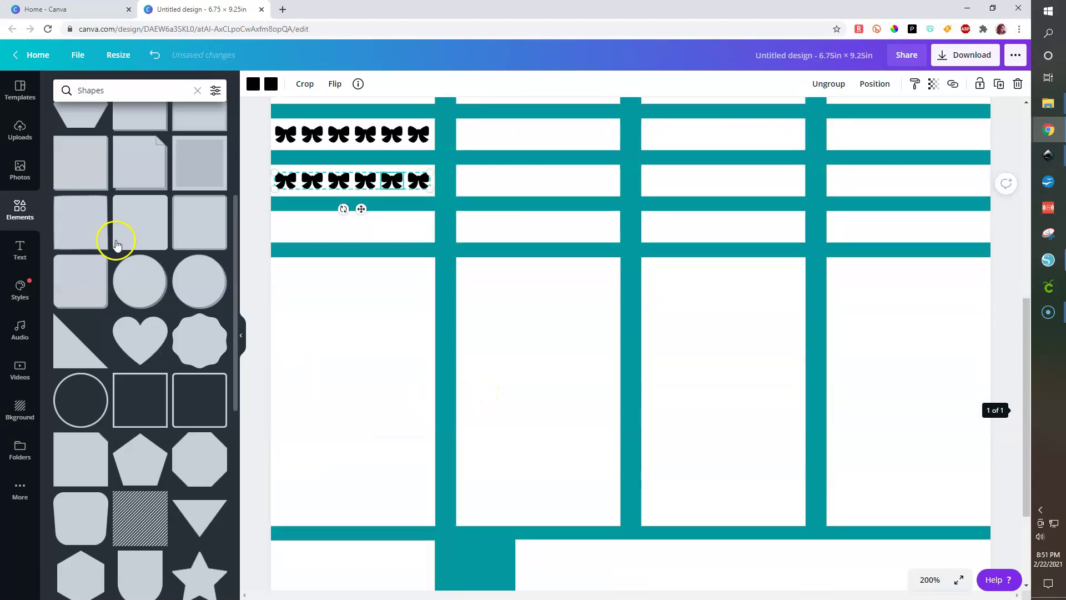
click(196, 91)
click(145, 92)
text(easter)
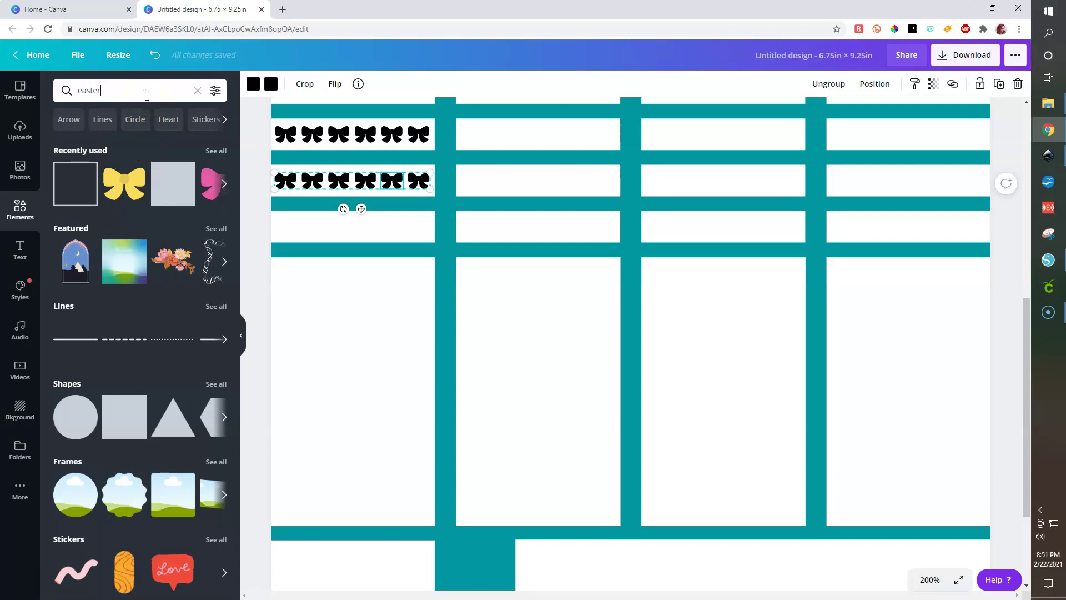
click(215, 90)
click(105, 260)
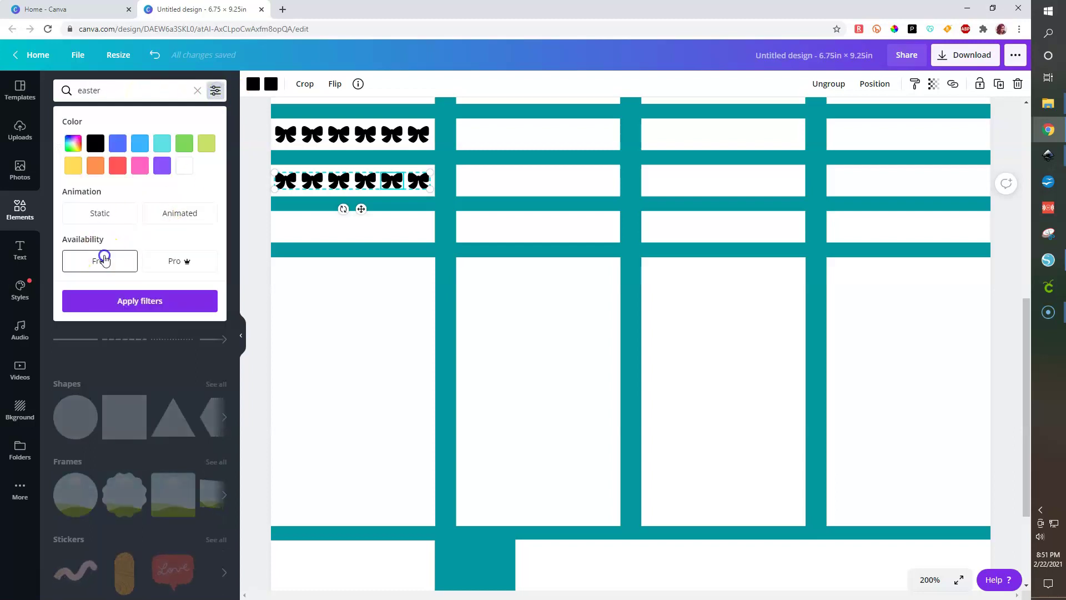
click(147, 302)
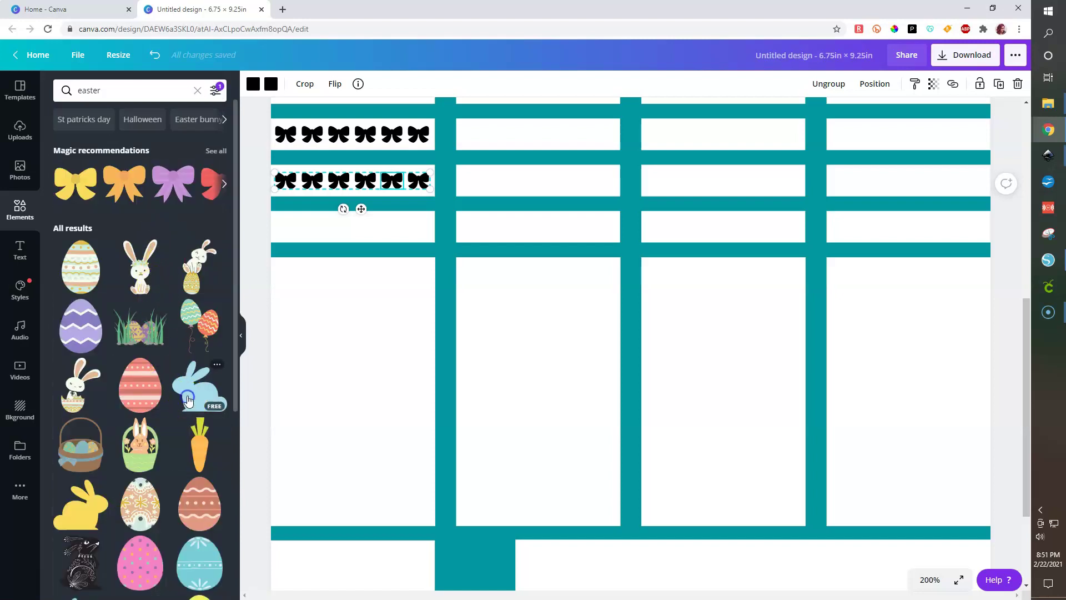
Step: Add the free blue sitting bunny graphic, shrink it into the bottom-right corner of the first tall box and recolour it black
click(187, 399)
drag(774, 327, 534, 176)
drag(527, 135, 389, 500)
click(253, 84)
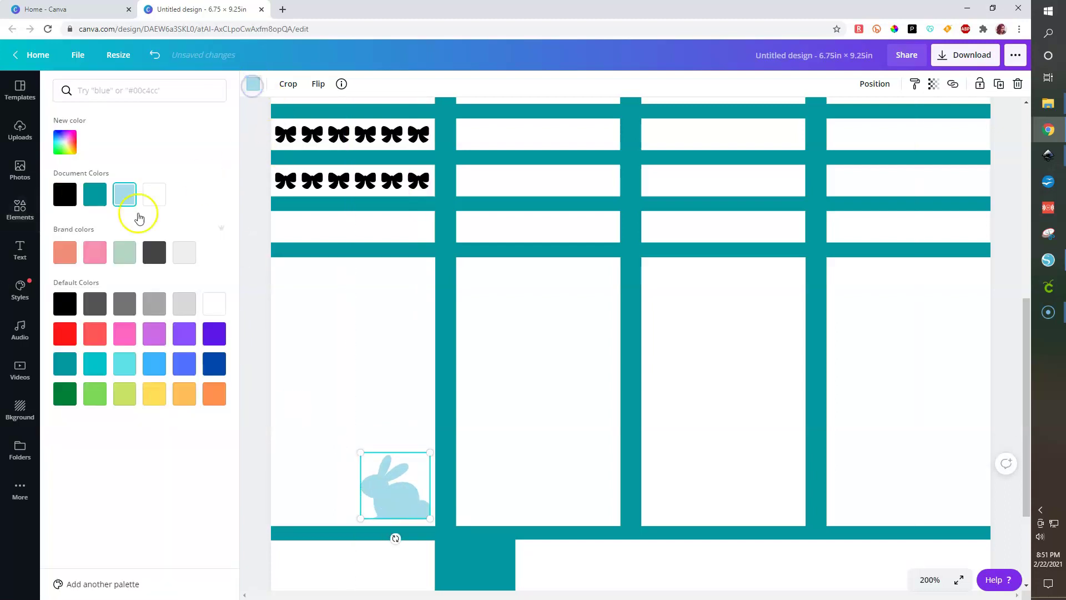
click(62, 199)
click(20, 210)
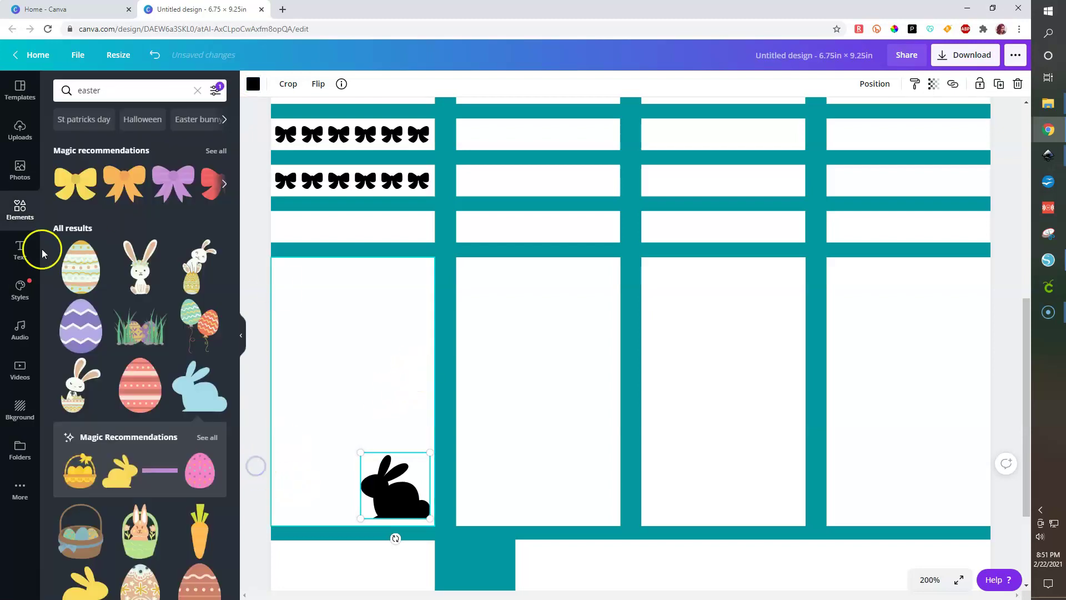
click(20, 258)
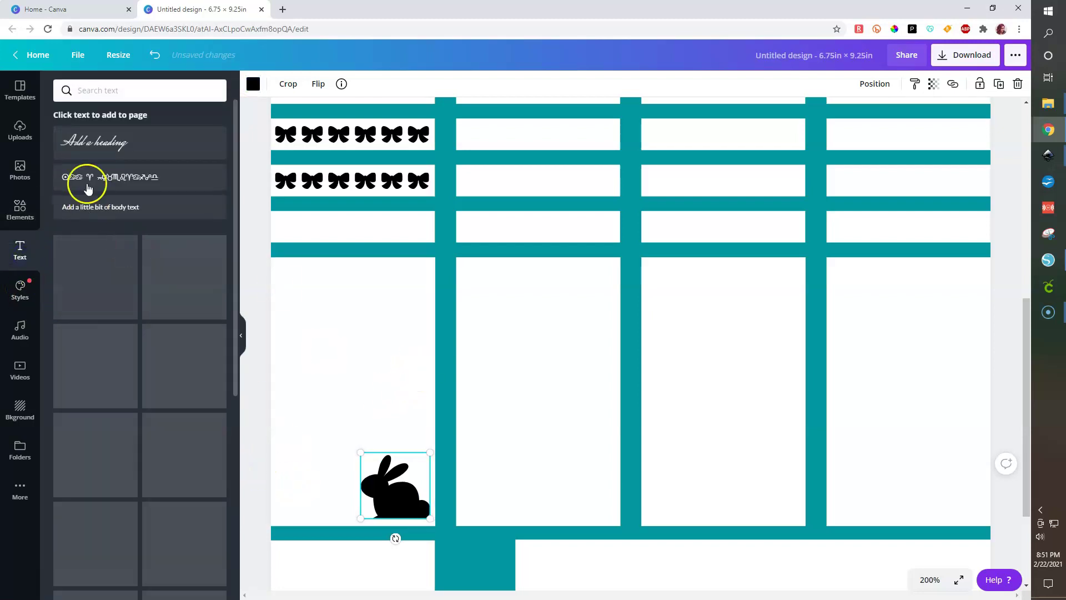
scroll(143, 351, down, 5)
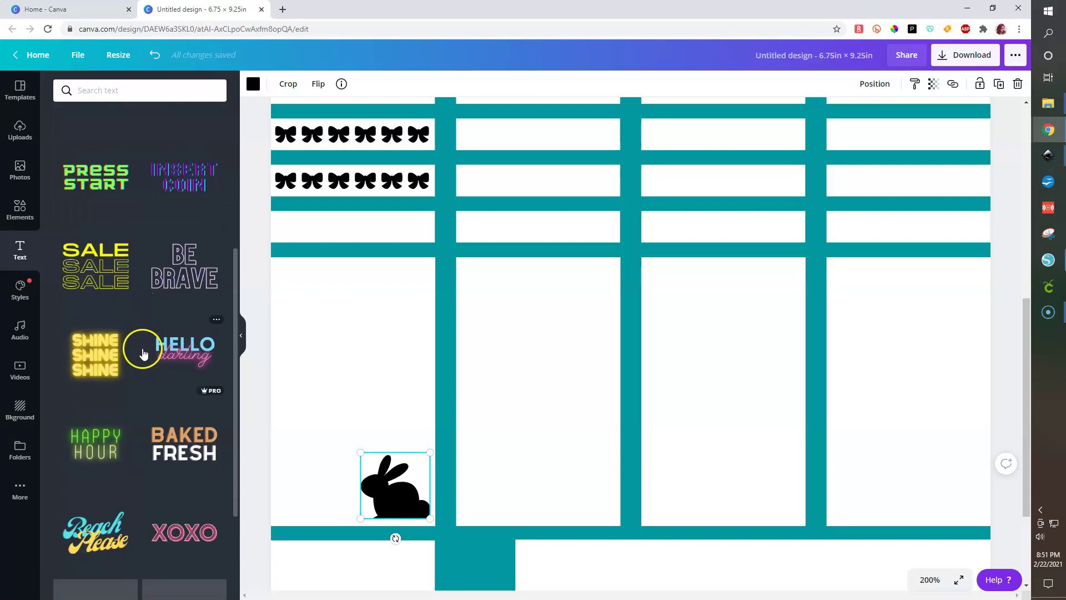
scroll(183, 284, up, 2)
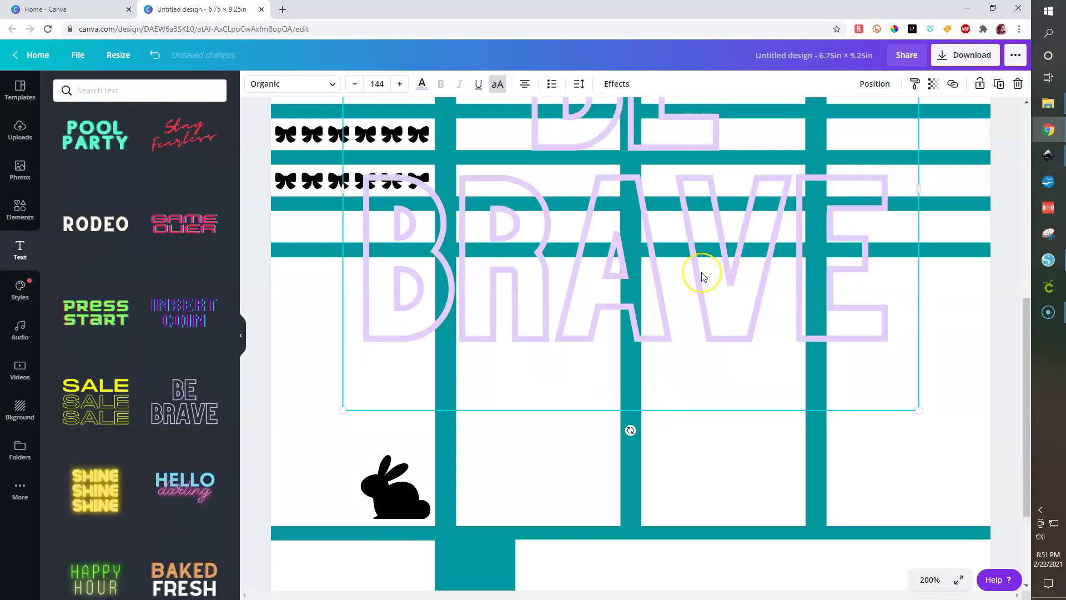
key(Delete)
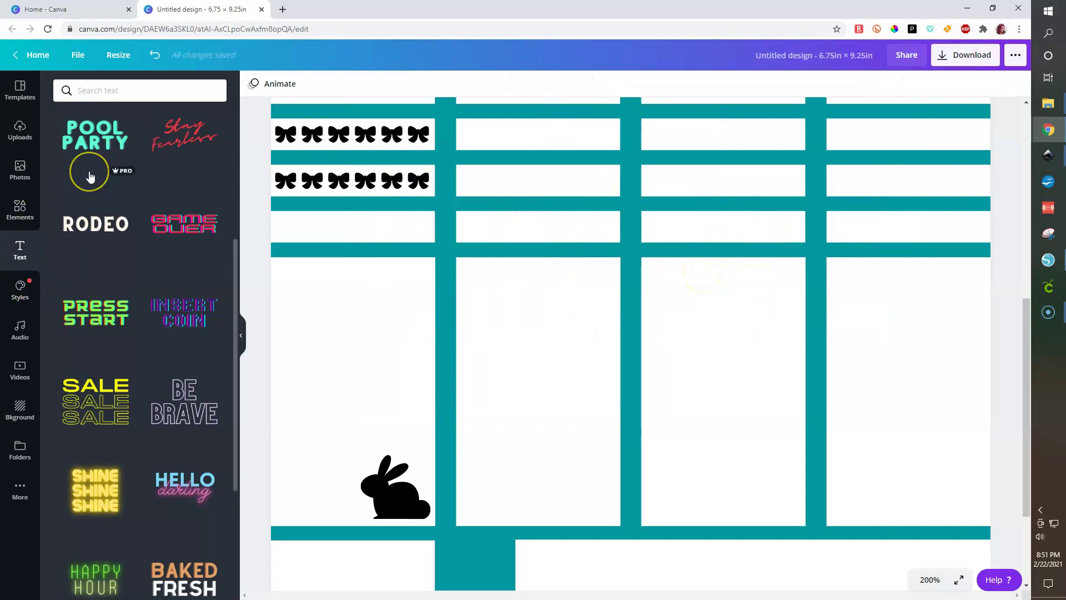
Step: Add the free "CUE THE confetti" text design, scaled down to fit above the bunny in the first tall box
scroll(91, 177, down, 12)
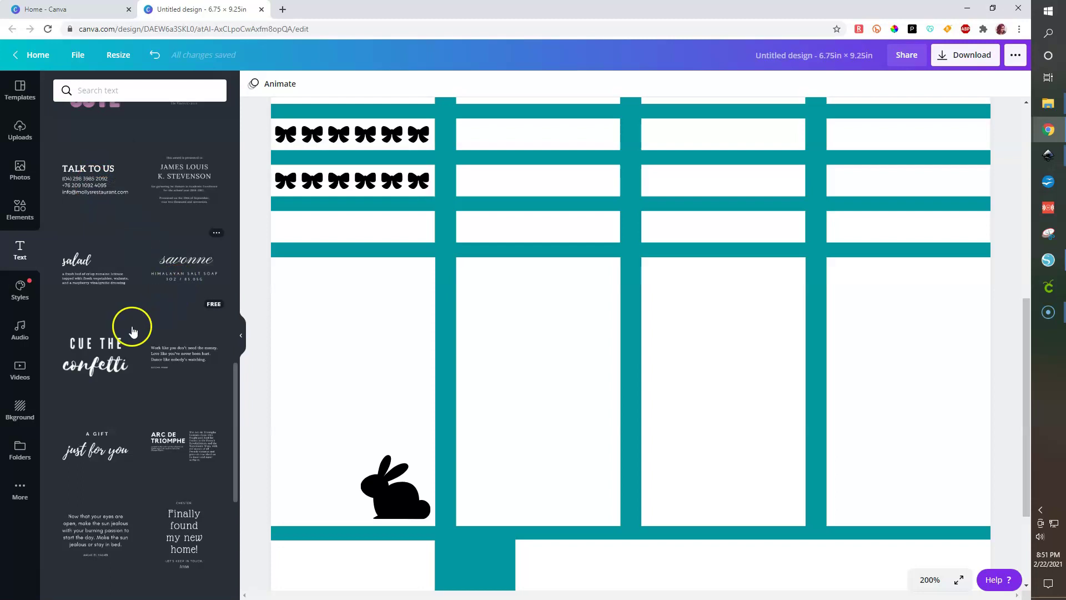
click(93, 354)
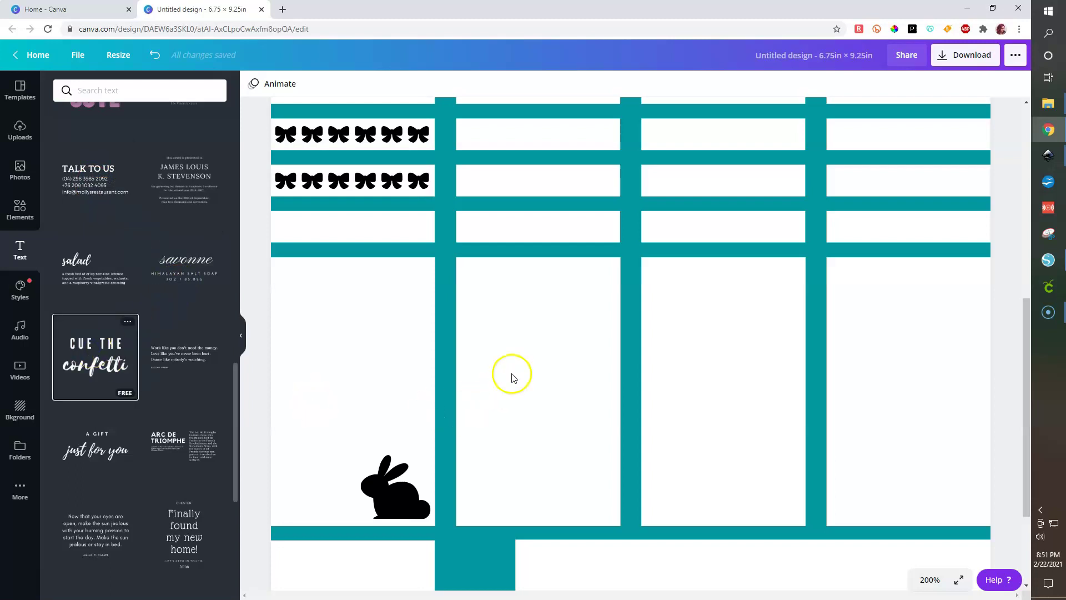
drag(619, 234, 489, 414)
drag(785, 492, 790, 497)
drag(644, 434, 395, 428)
Step: Change the text design's wording to "HAPPY" and "easter" and move it down to just above the bunny
click(358, 343)
click(361, 337)
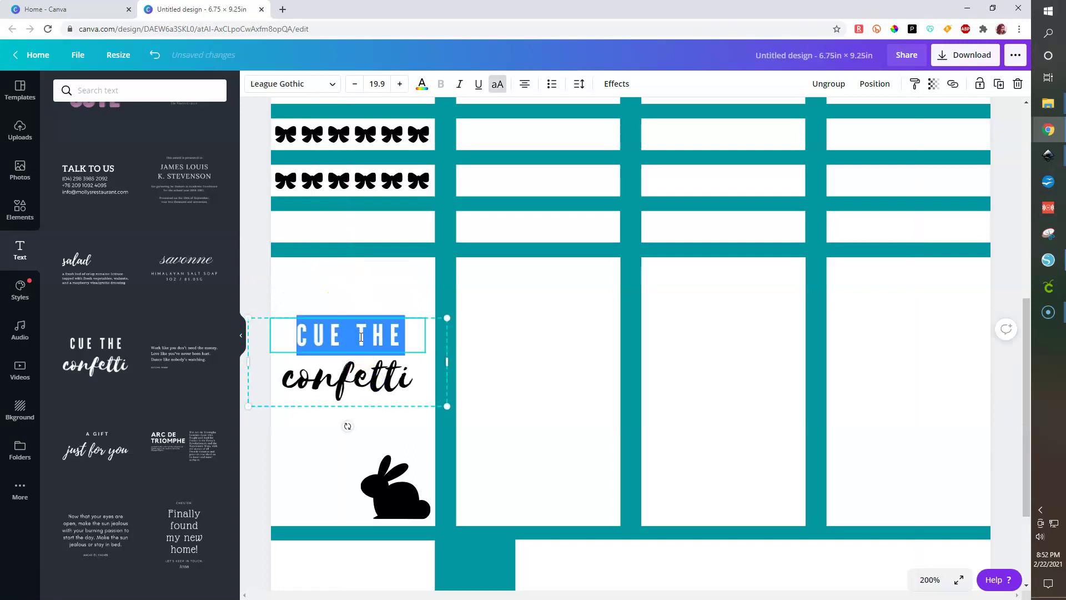
text(HAPPY)
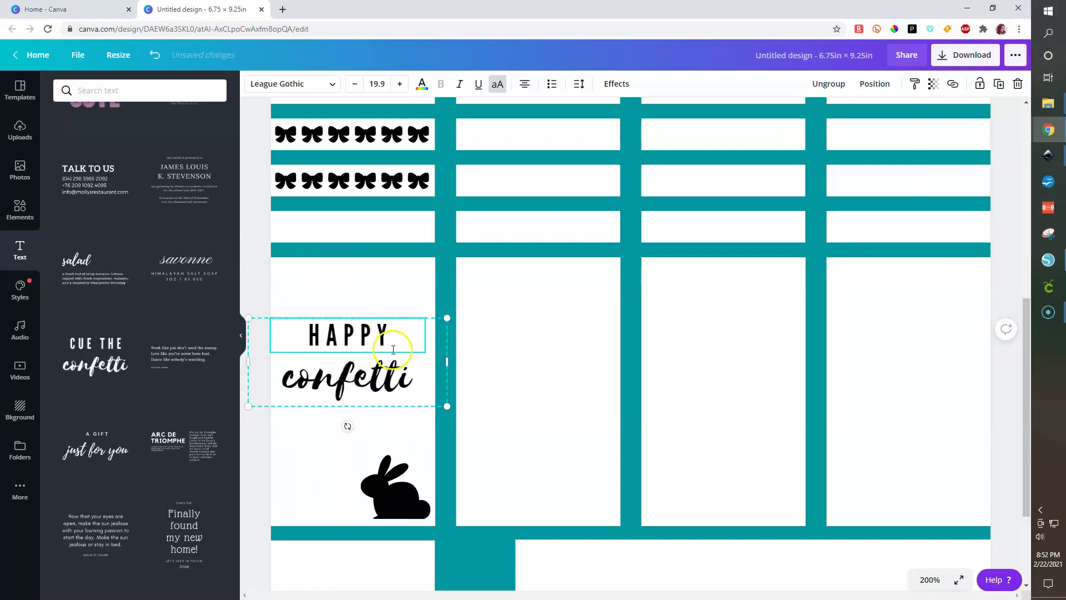
double_click(346, 375)
text(easter)
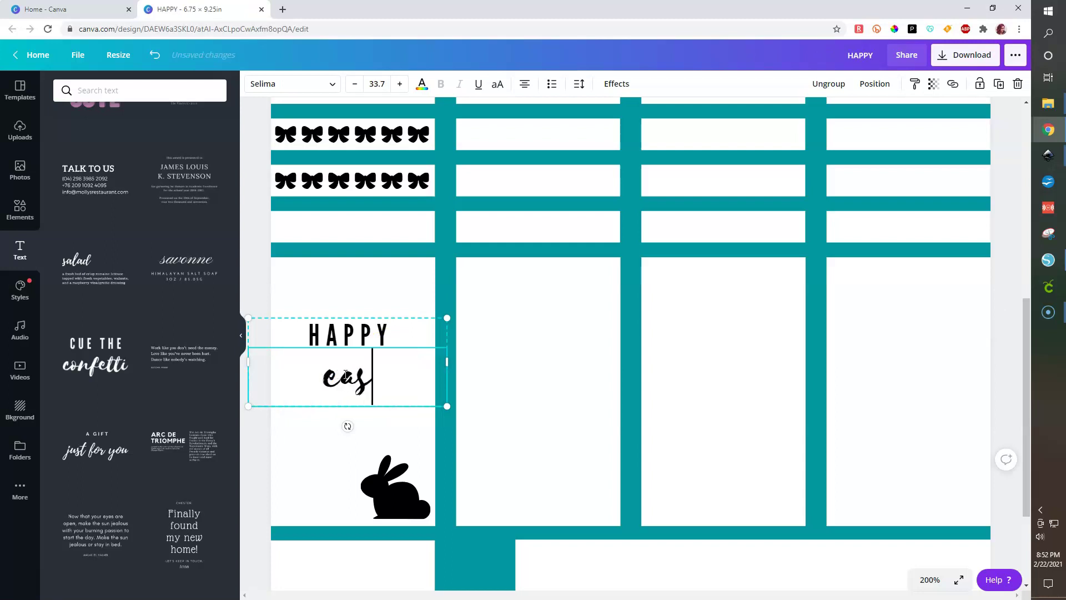
click(467, 404)
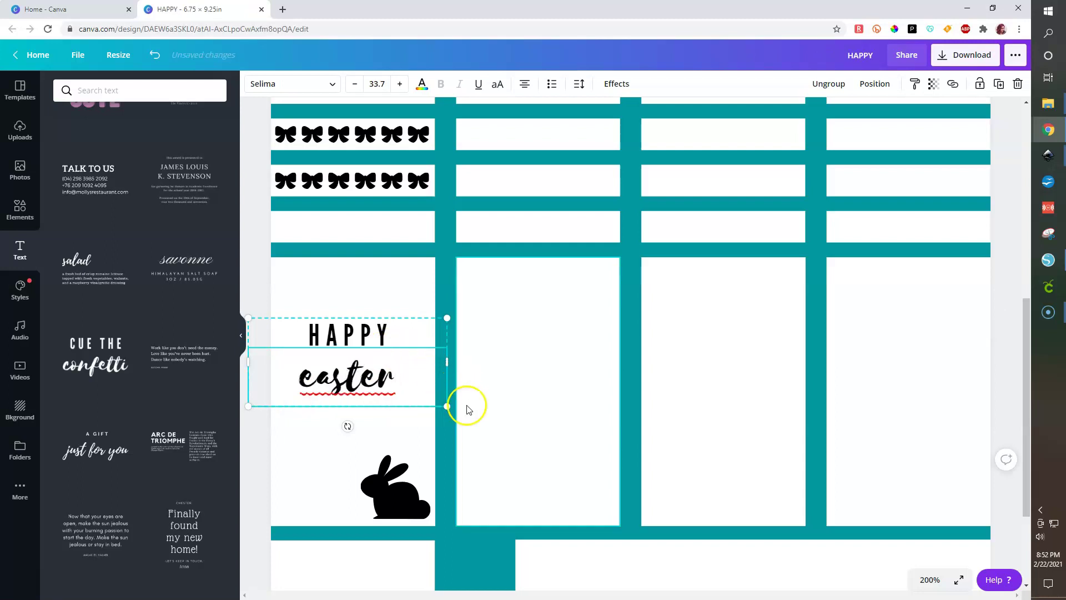
drag(349, 377, 354, 413)
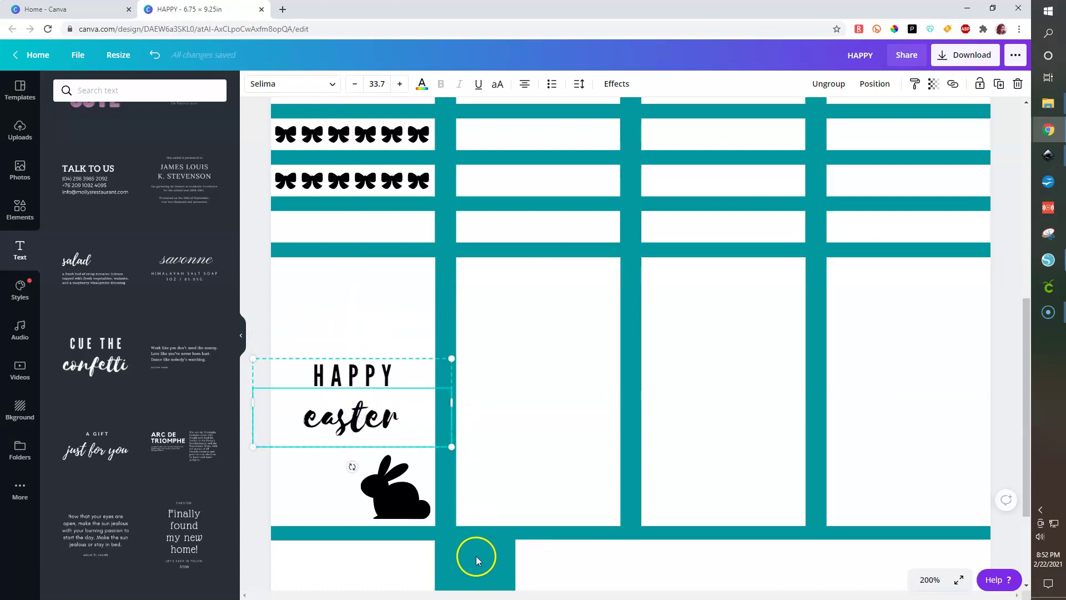
click(494, 577)
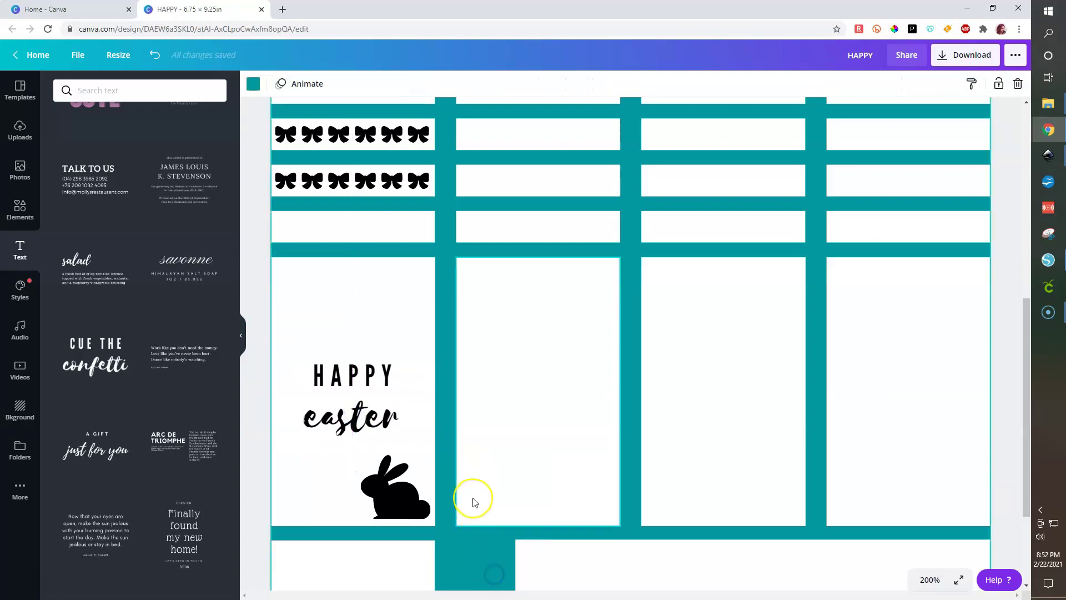
scroll(475, 502, down, 1)
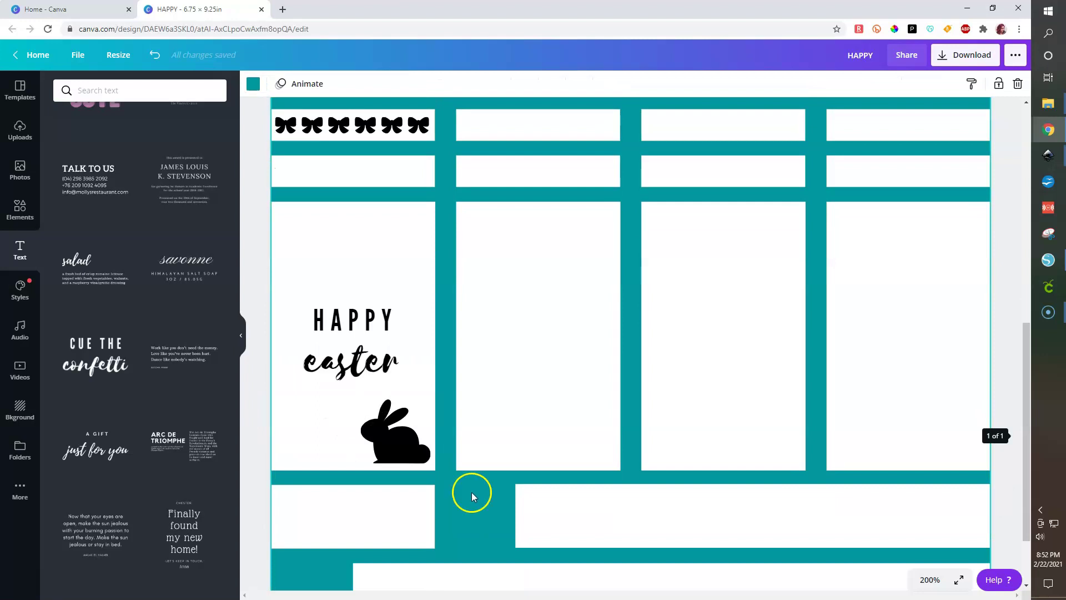
click(14, 218)
scroll(164, 321, down, 2)
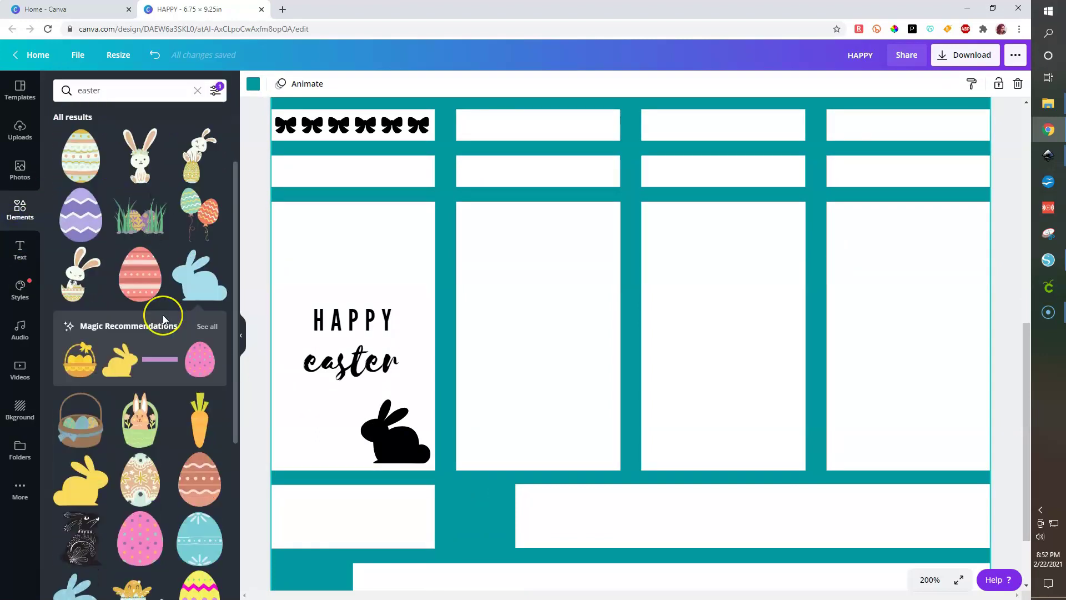
scroll(164, 321, down, 4)
scroll(164, 321, down, 1)
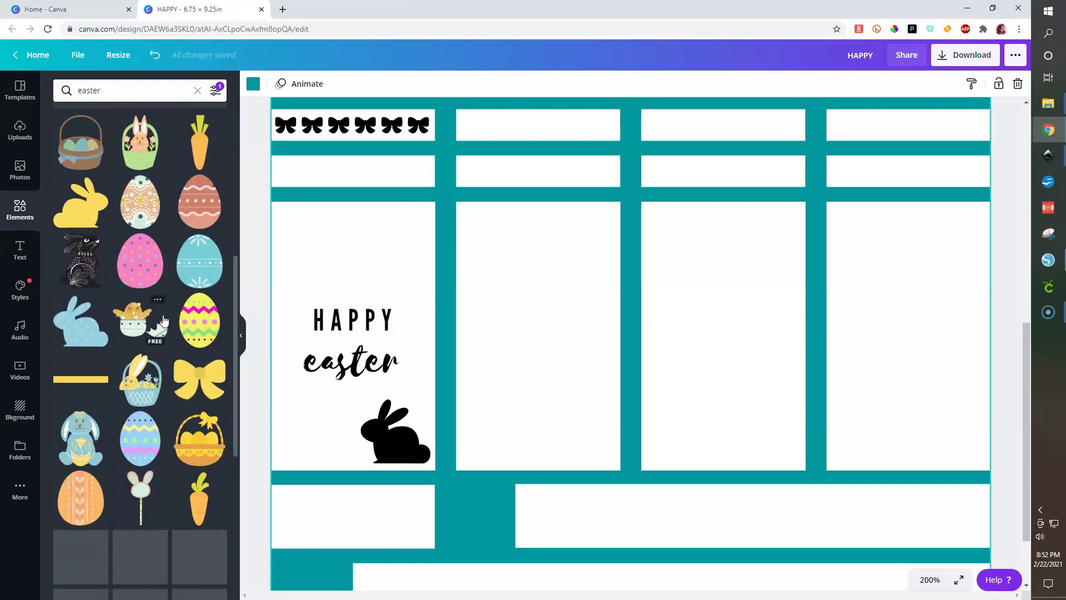
click(199, 314)
scroll(198, 315, down, 2)
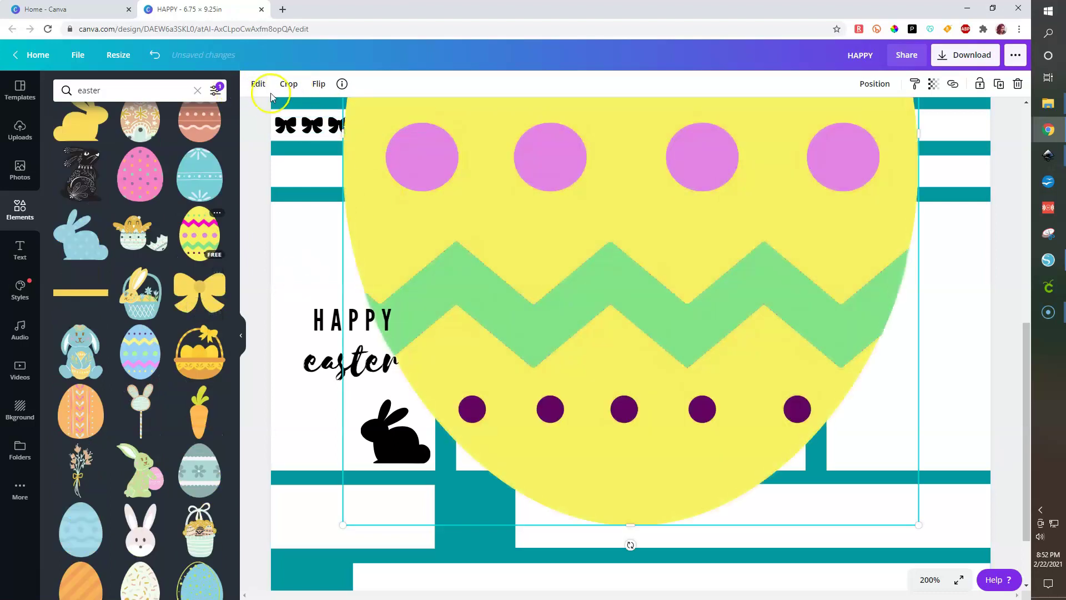
key(Delete)
click(302, 139)
Step: Add the free purple egg with triangles and stripes from the Easter graphics and move it down over the tall boxes
scroll(171, 347, down, 5)
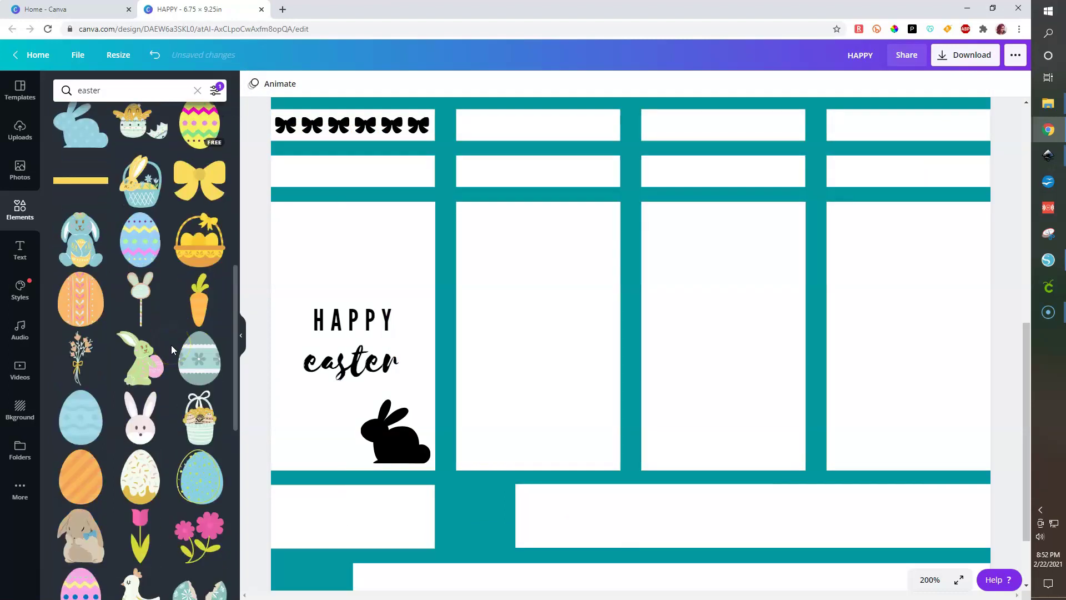
scroll(171, 348, down, 3)
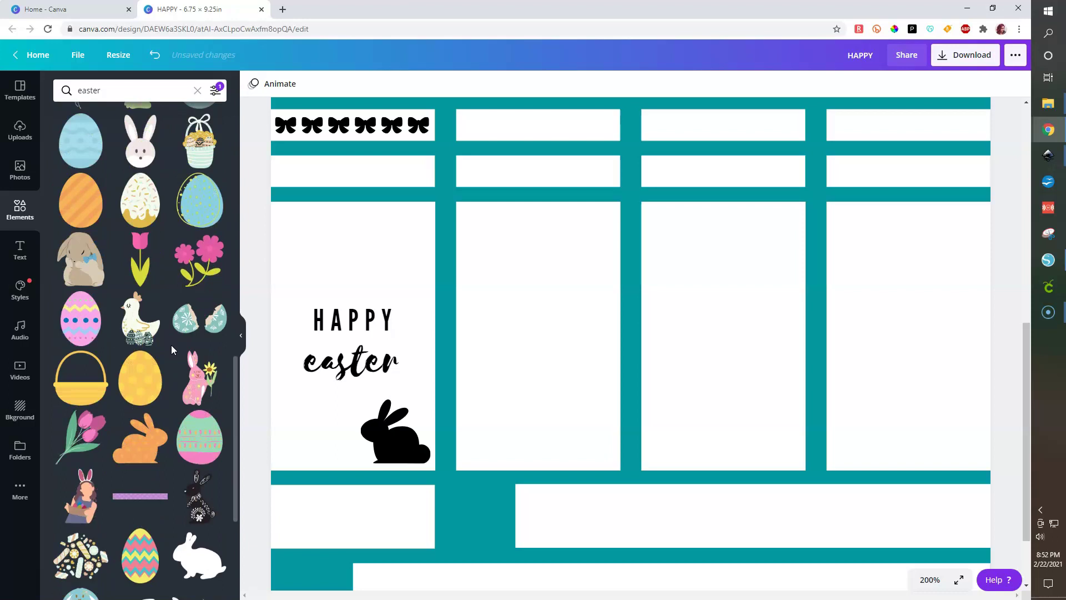
scroll(171, 345, down, 2)
click(143, 509)
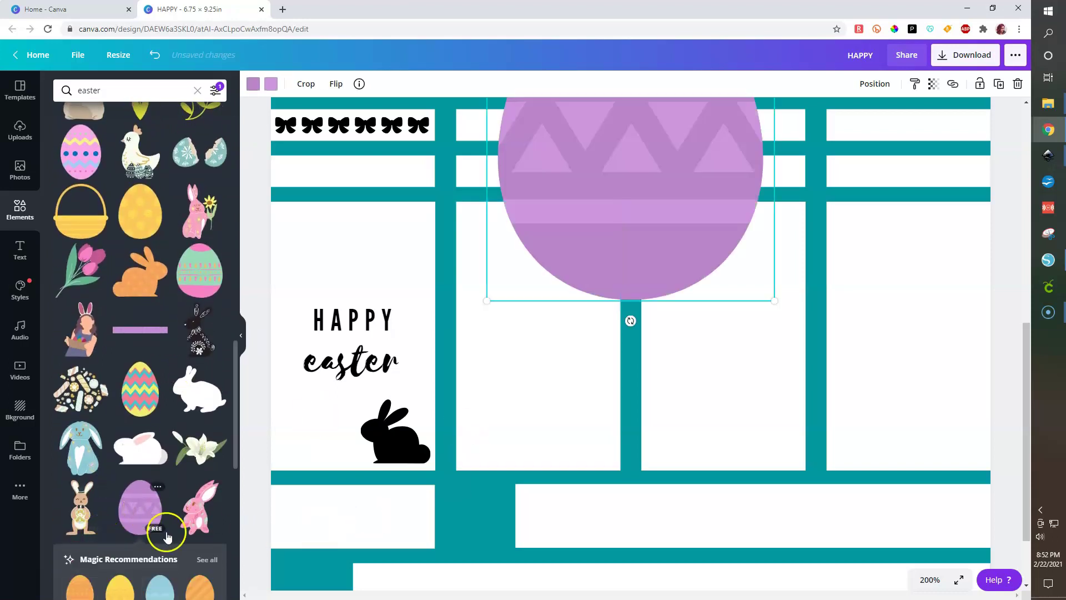
scroll(127, 503, down, 3)
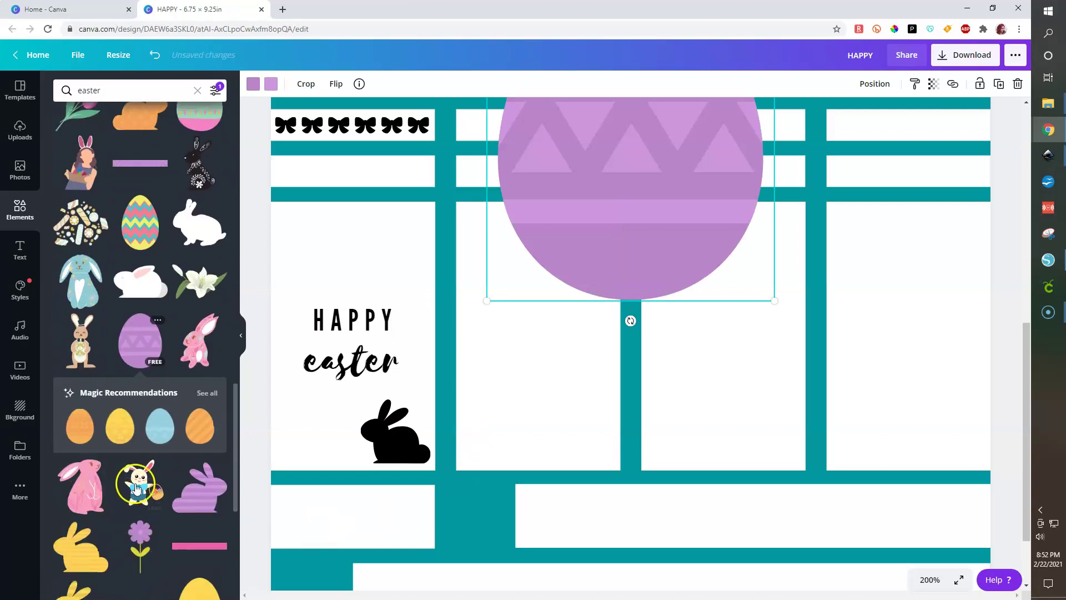
drag(572, 227, 607, 419)
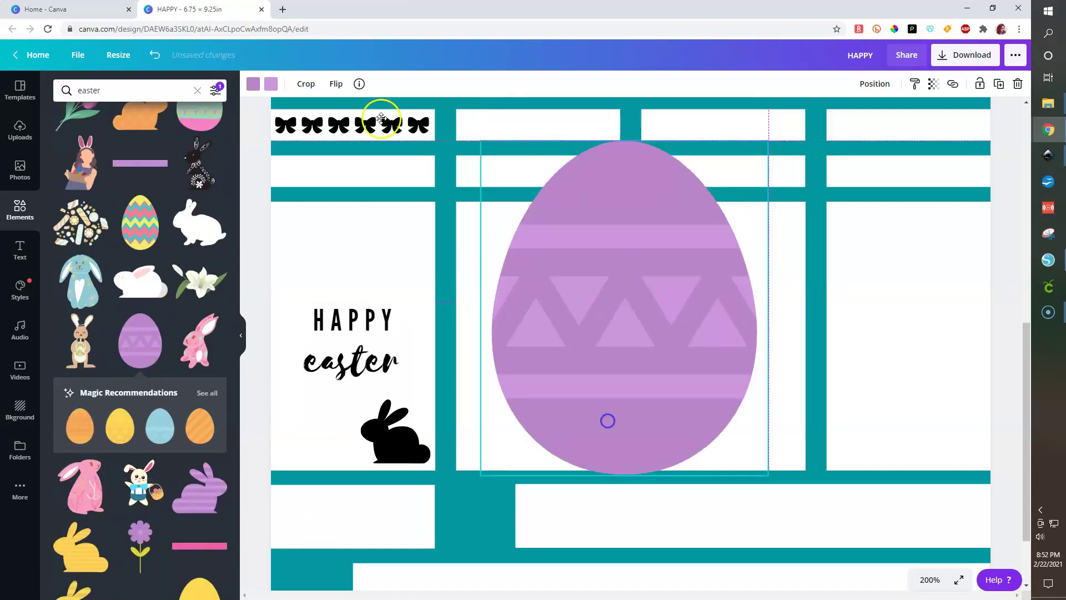
Step: Recolour the egg black with its stripes and triangles in white
click(253, 84)
click(65, 194)
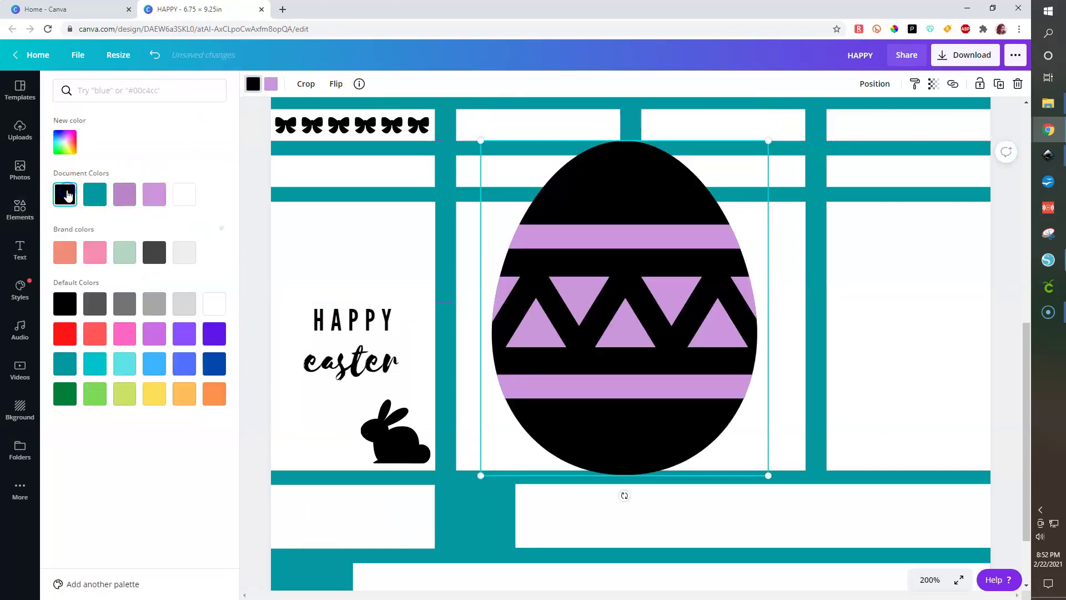
click(270, 83)
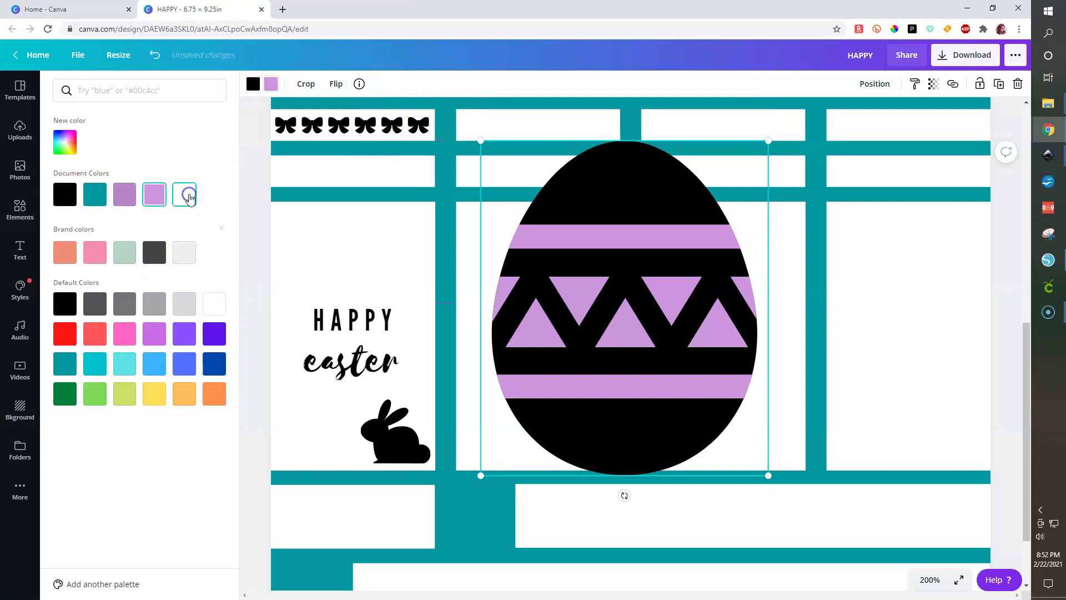
click(185, 194)
Step: Shrink the egg and place it and a duplicate in the top-left and bottom-right corners of the second tall box
drag(485, 138, 477, 233)
key(ctrl+d)
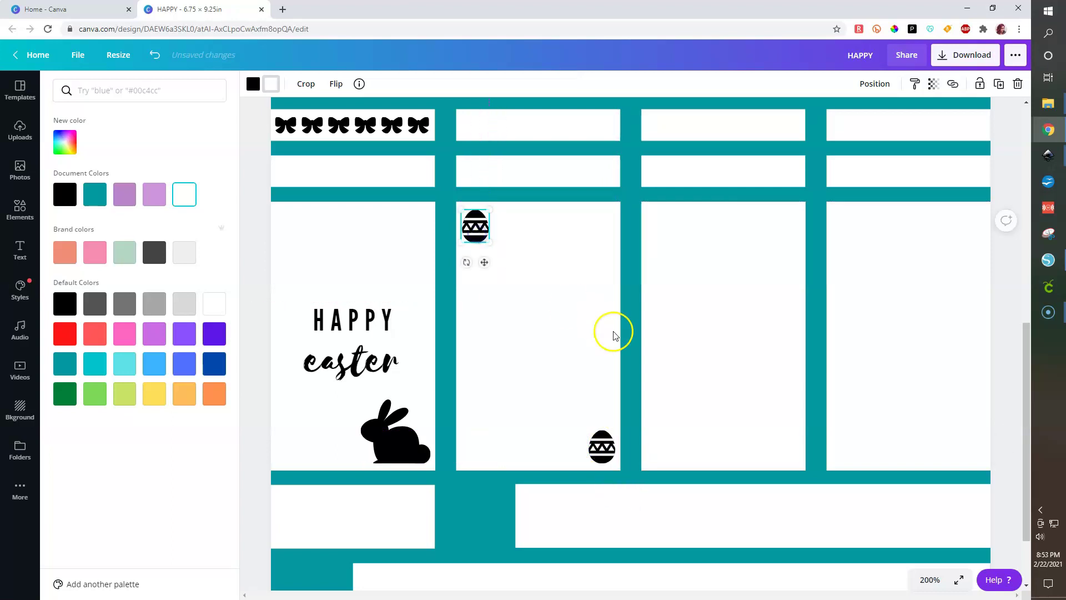
click(714, 333)
Step: Try a free white bunny graphic with all three of its colours changed to black, and delete it
scroll(197, 378, down, 1)
scroll(197, 377, down, 10)
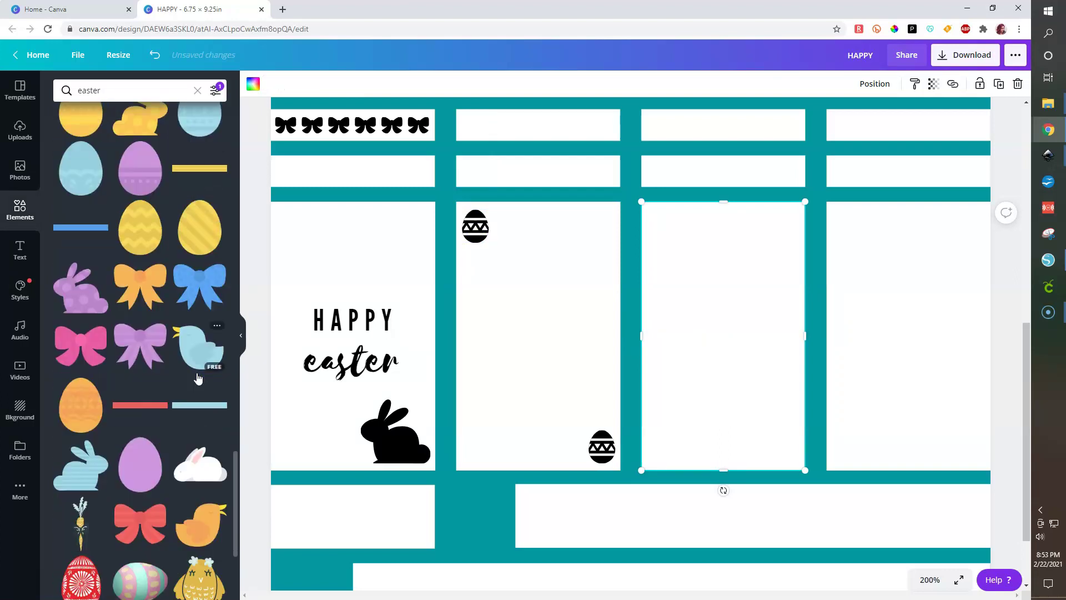
scroll(197, 378, down, 3)
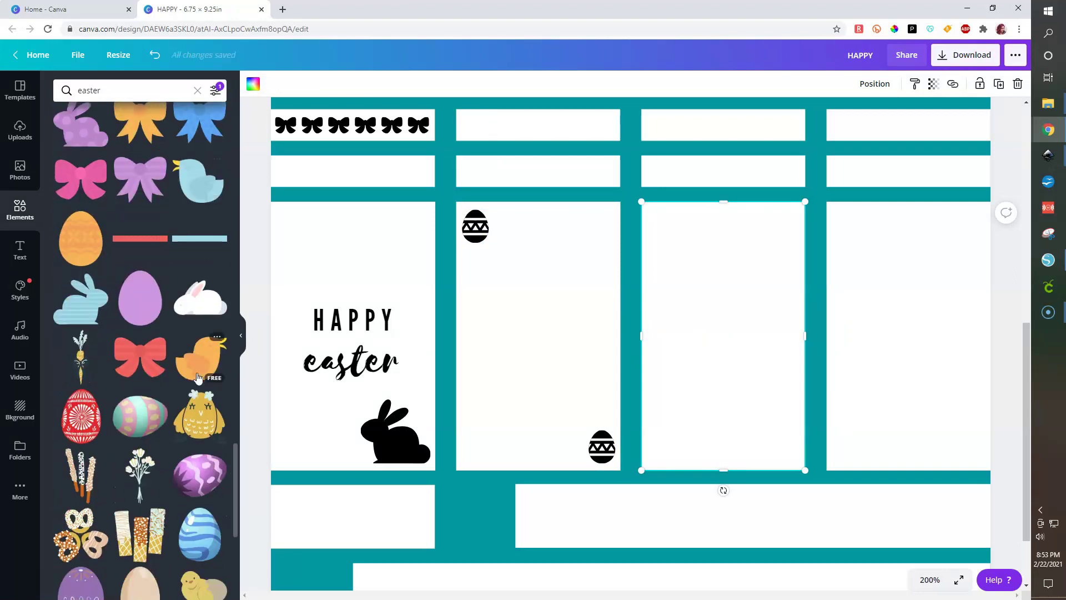
scroll(187, 370, down, 2)
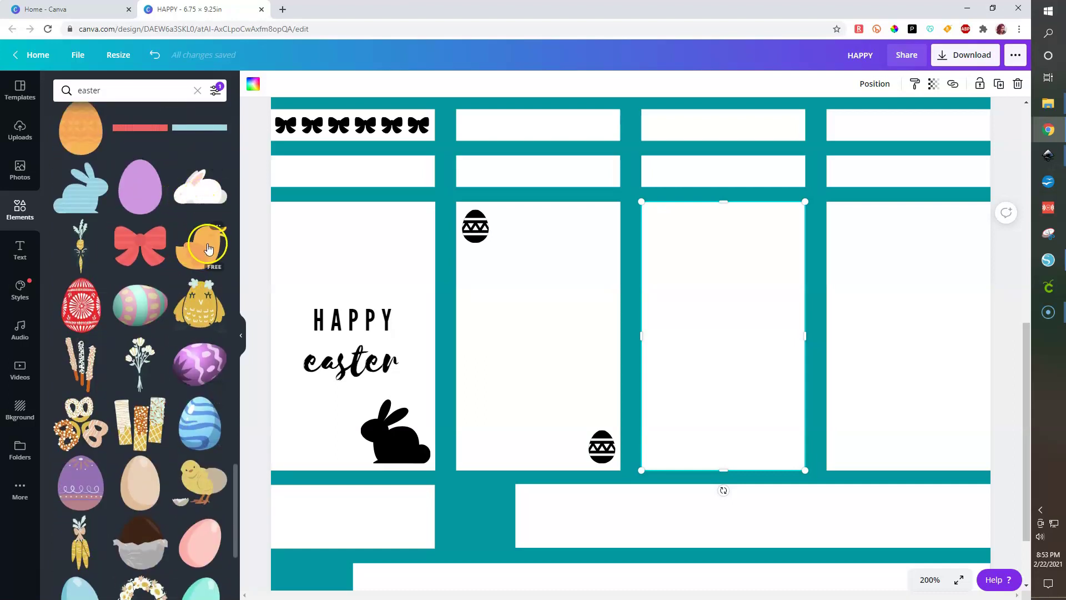
click(200, 187)
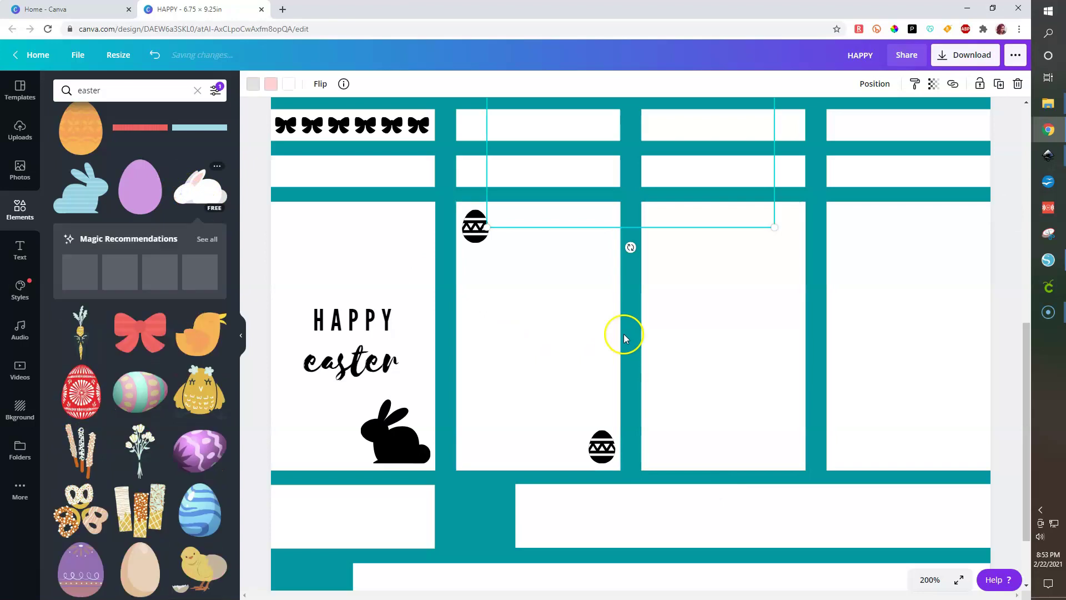
drag(677, 176, 673, 364)
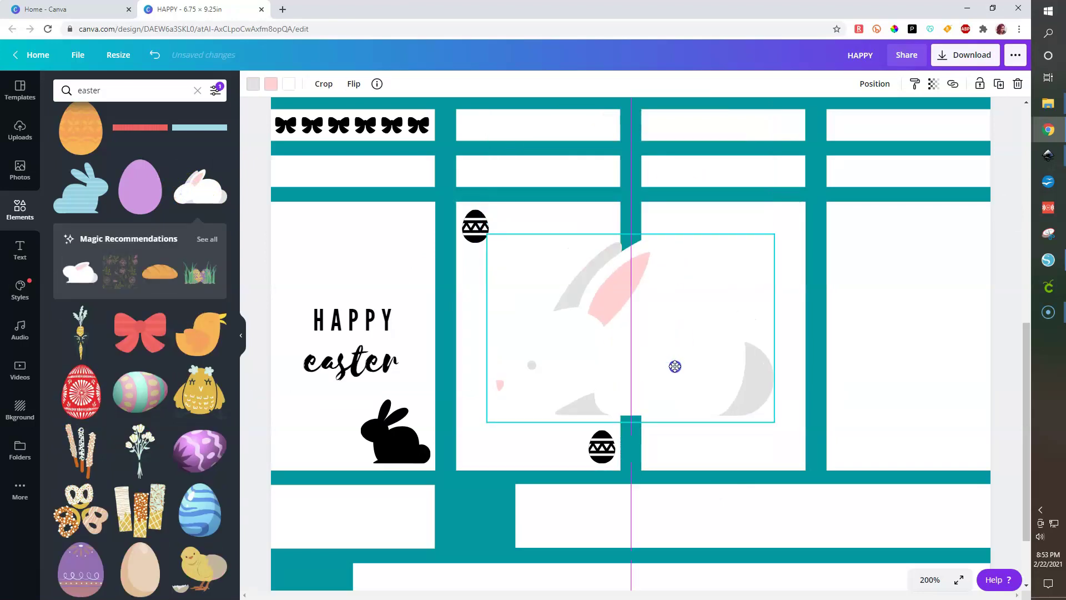
click(254, 83)
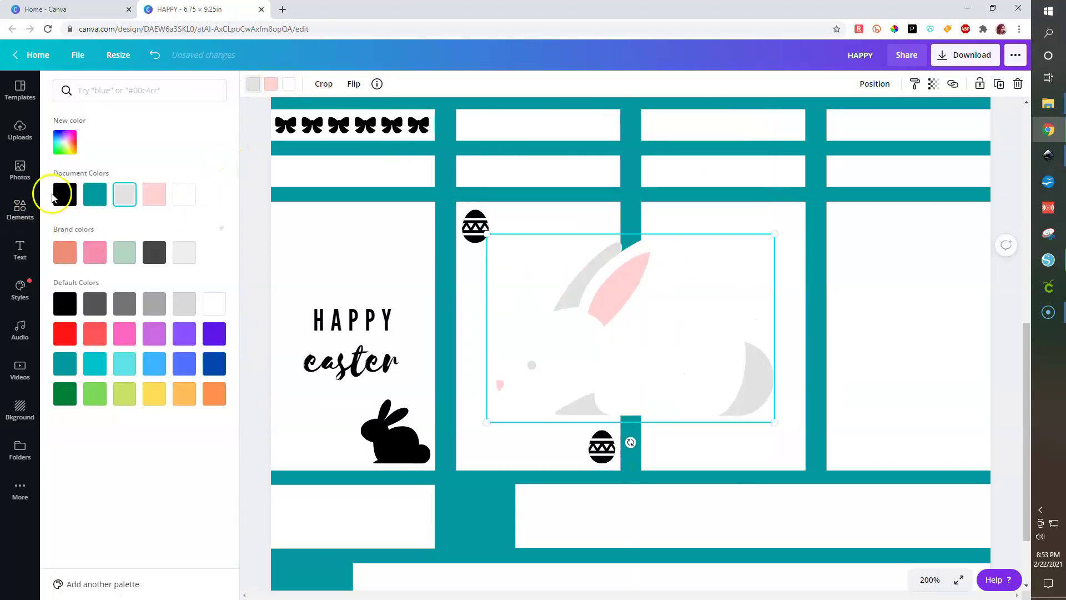
click(65, 194)
click(268, 84)
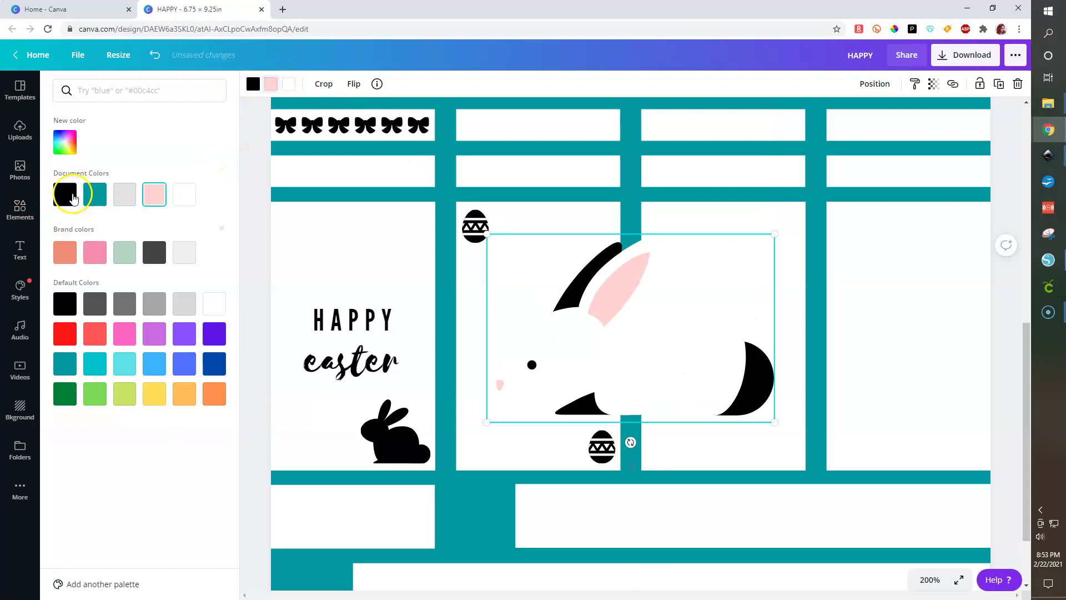
click(65, 194)
click(286, 87)
click(62, 197)
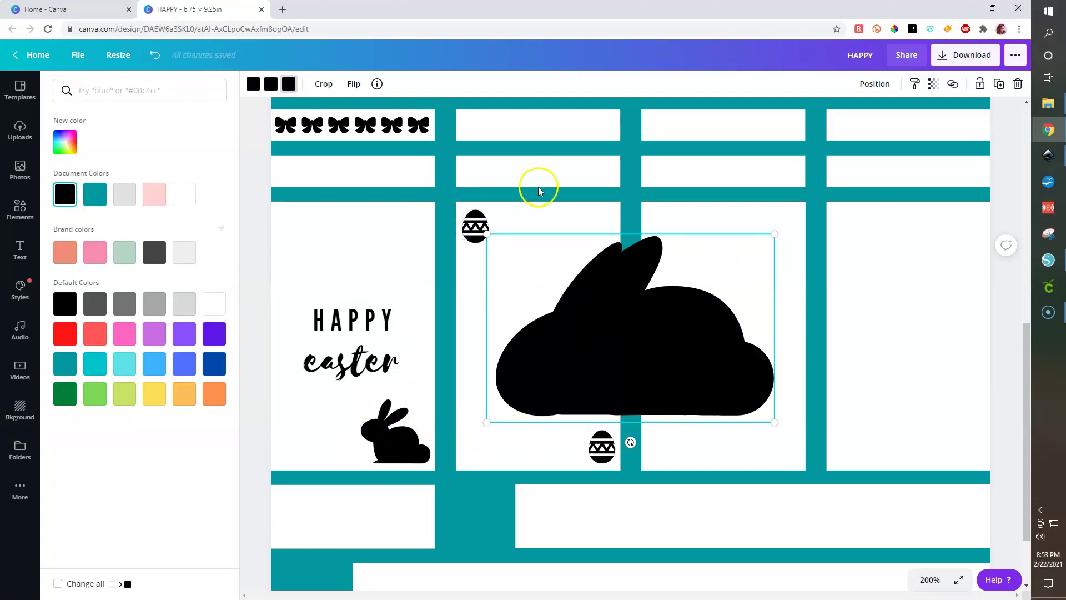
key(Delete)
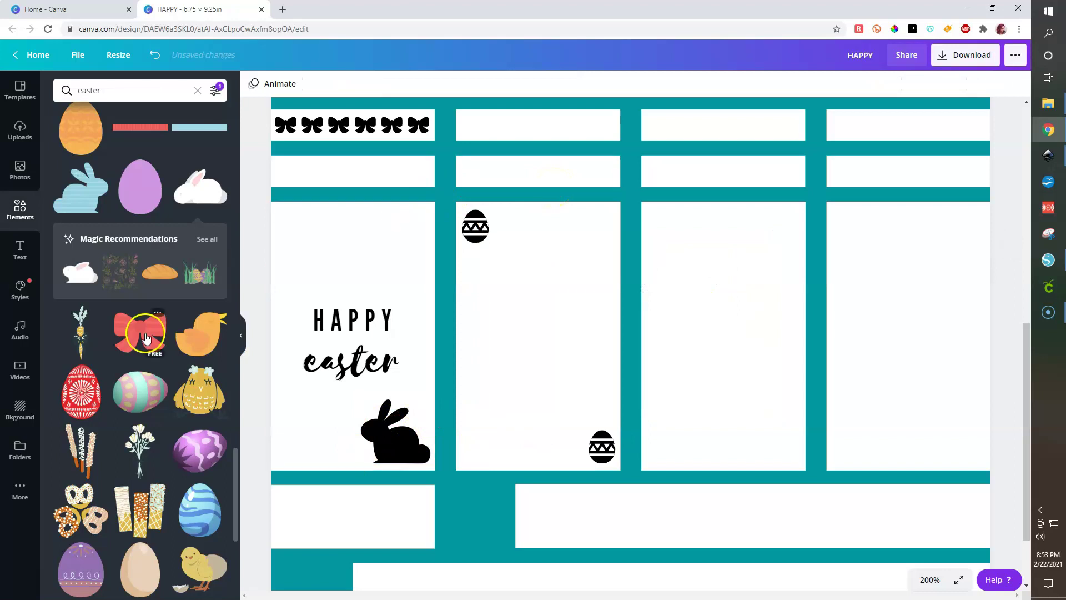
Step: Add the free white-filled rabbit outline from the Easter graphics, shrunk into the bottom-right corner of the third tall box
scroll(145, 338, down, 6)
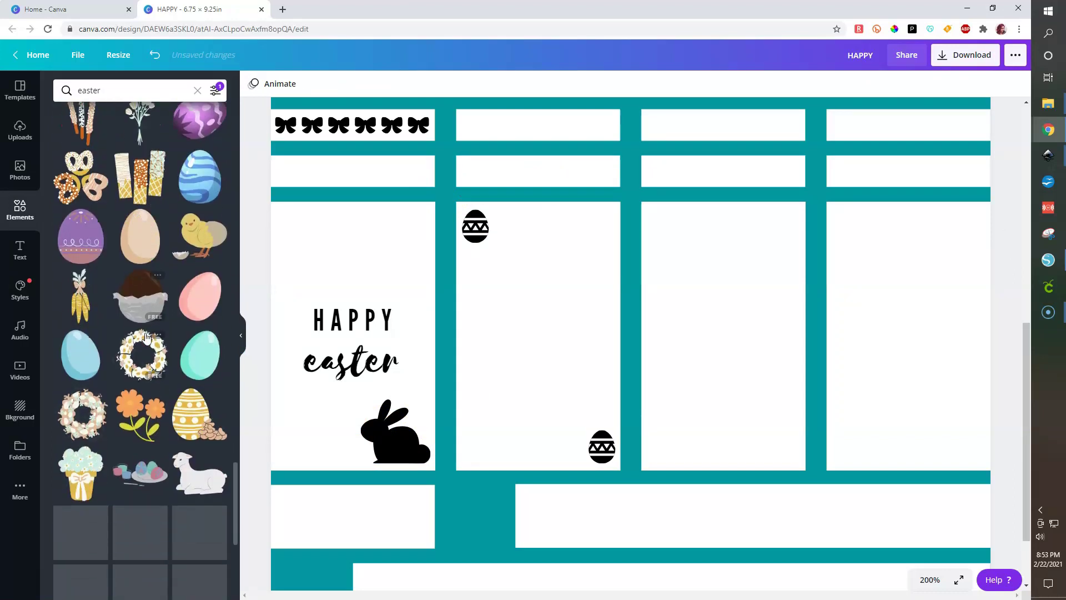
scroll(147, 337, down, 1)
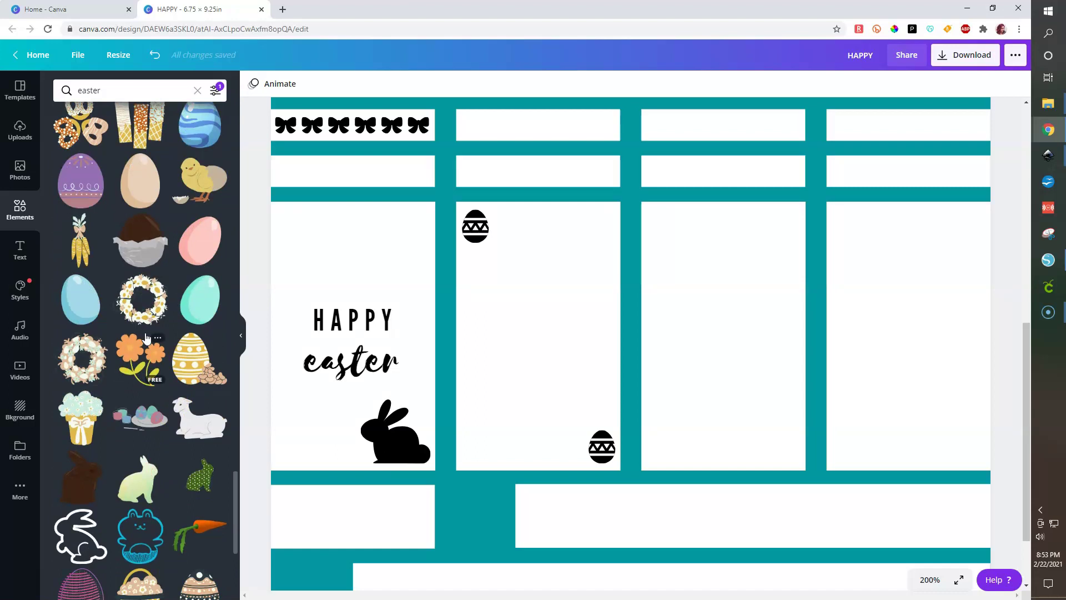
click(84, 530)
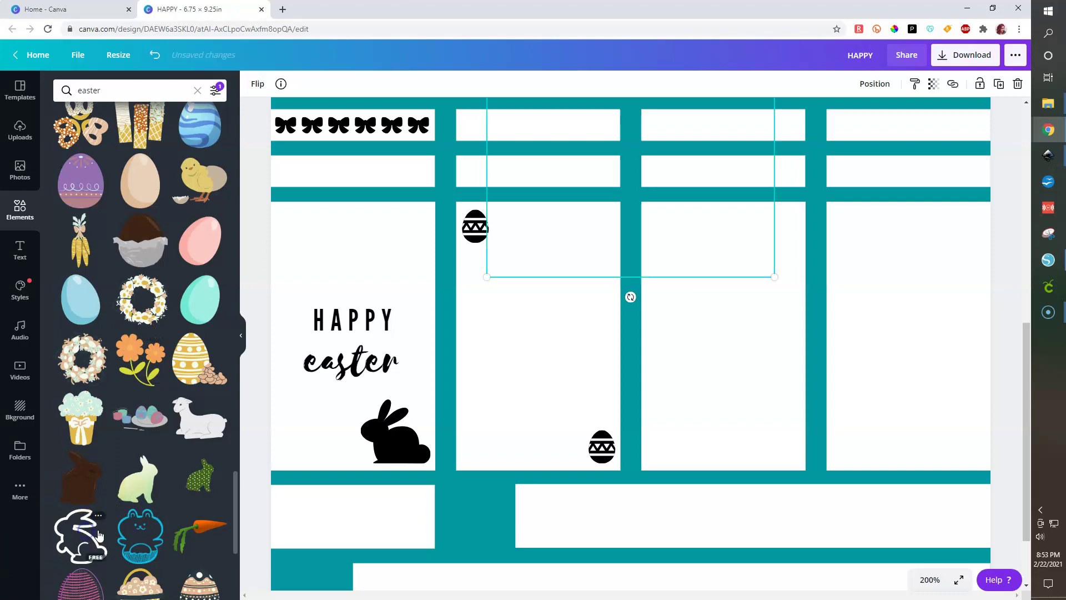
drag(775, 276, 785, 438)
Step: Try the free egg with pink vertical stripes from the Easter graphics, and delete it
scroll(175, 448, down, 5)
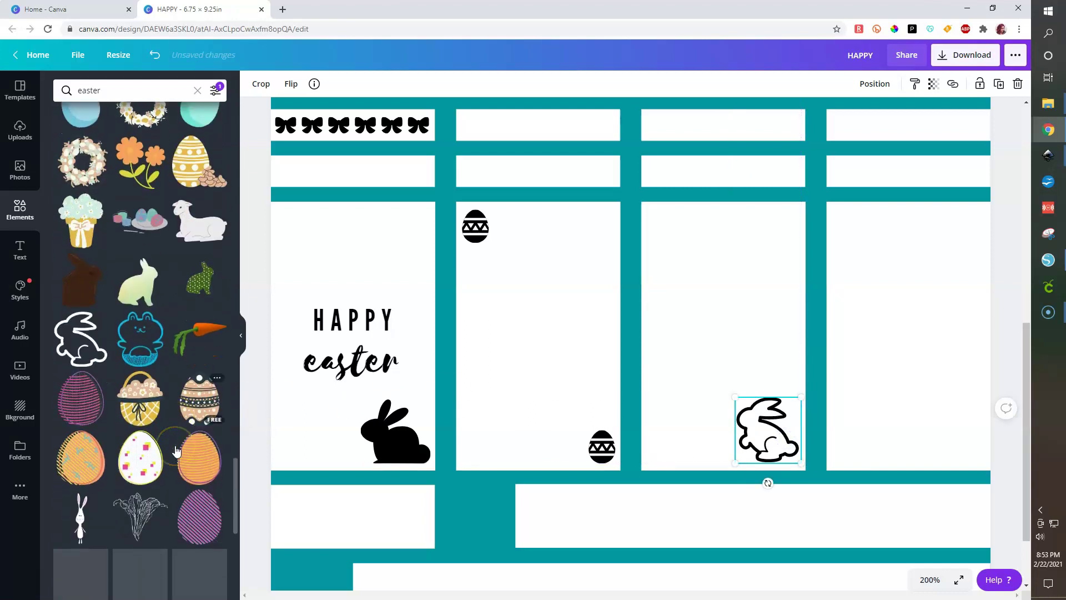
scroll(176, 450, down, 3)
scroll(176, 450, down, 2)
scroll(177, 450, down, 4)
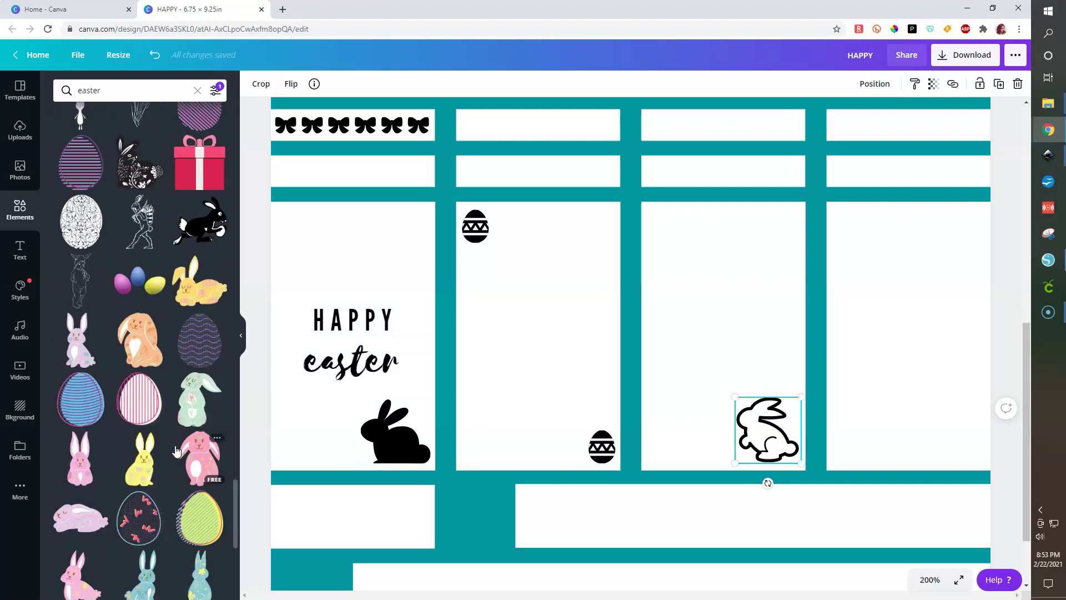
scroll(176, 450, down, 1)
click(147, 347)
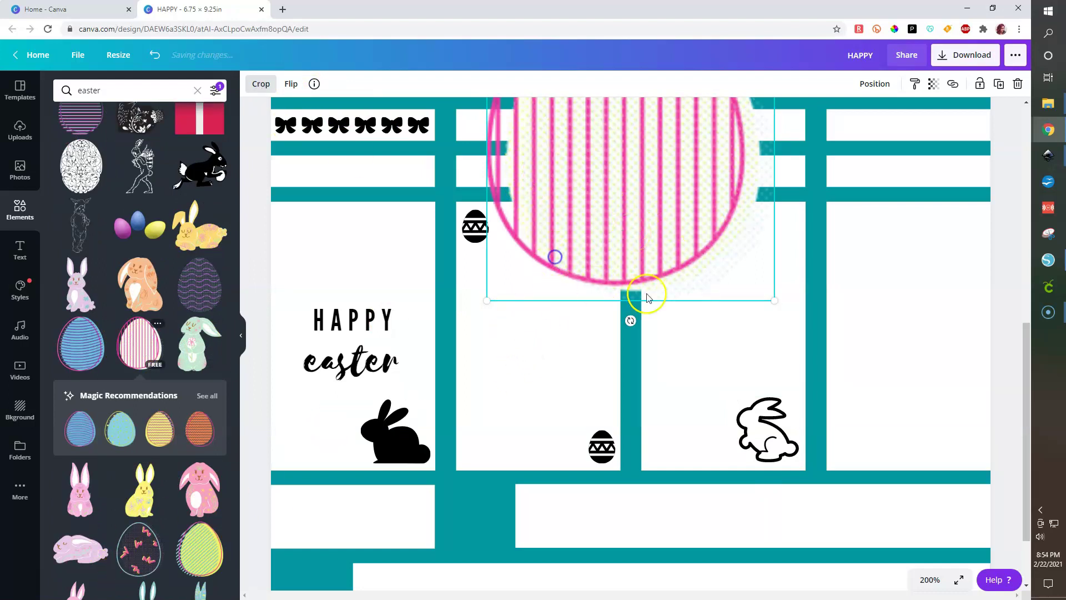
key(Delete)
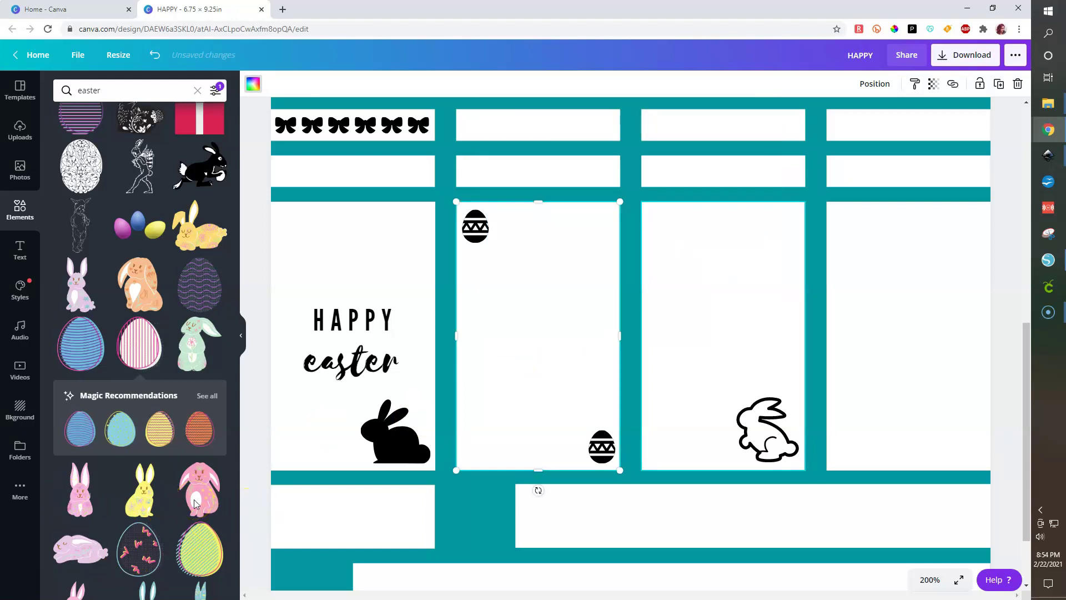
Step: Duplicate the black bunny, shrink the copy and place it at the left end of the lowest long strip
scroll(196, 505, down, 4)
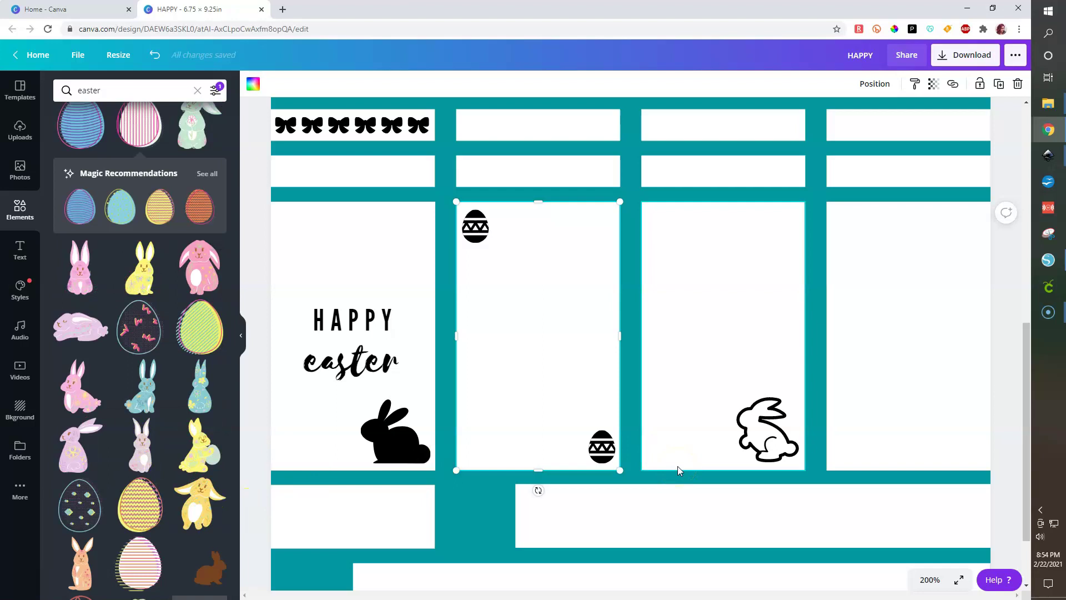
scroll(678, 466, down, 2)
click(391, 344)
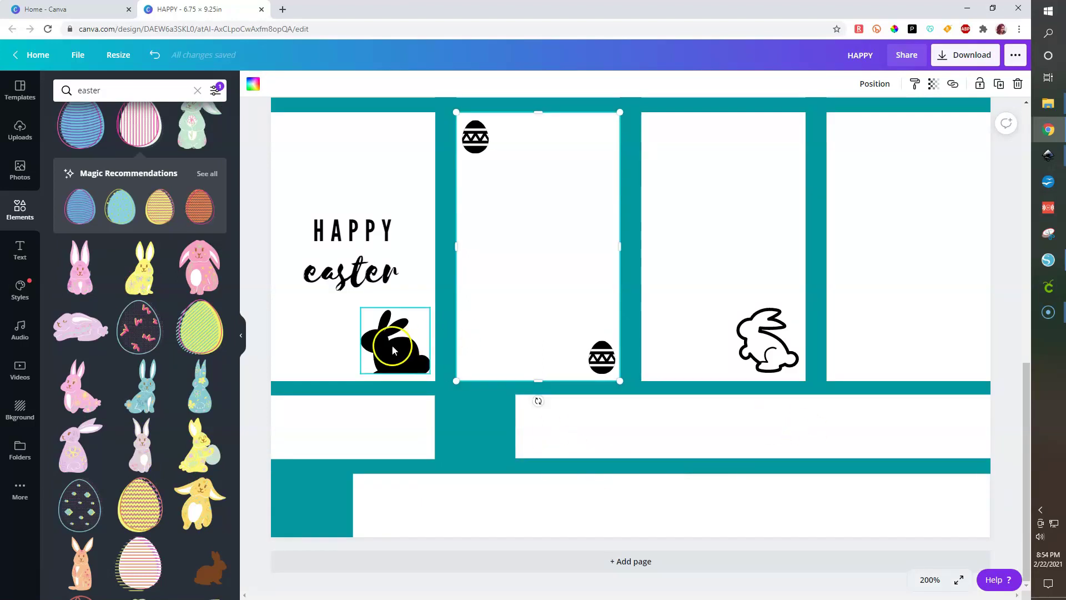
drag(392, 344, 413, 367)
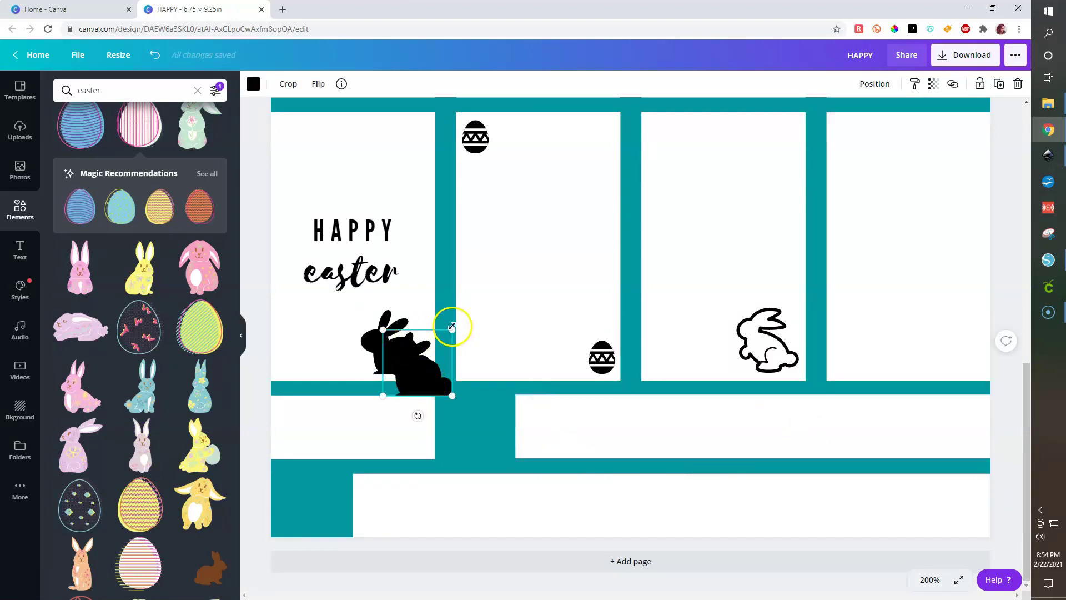
drag(447, 331, 454, 494)
Step: Duplicate the small bunny repeatedly to fill the lowest long strip with a row of twelve
key(ctrl+d)
shift+click(394, 512)
key(ctrl+d)
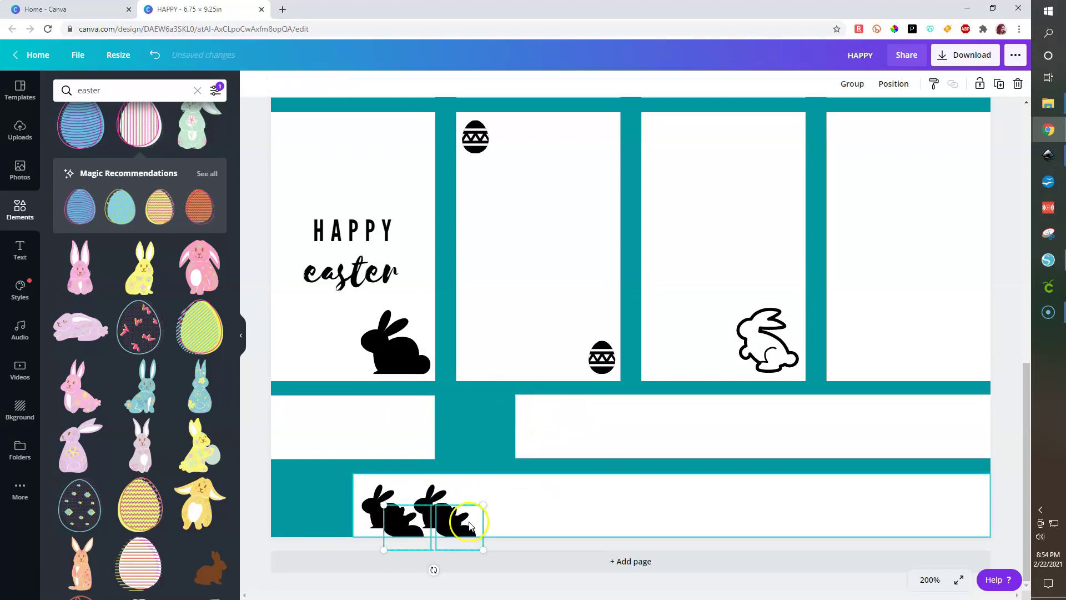
drag(477, 525, 559, 503)
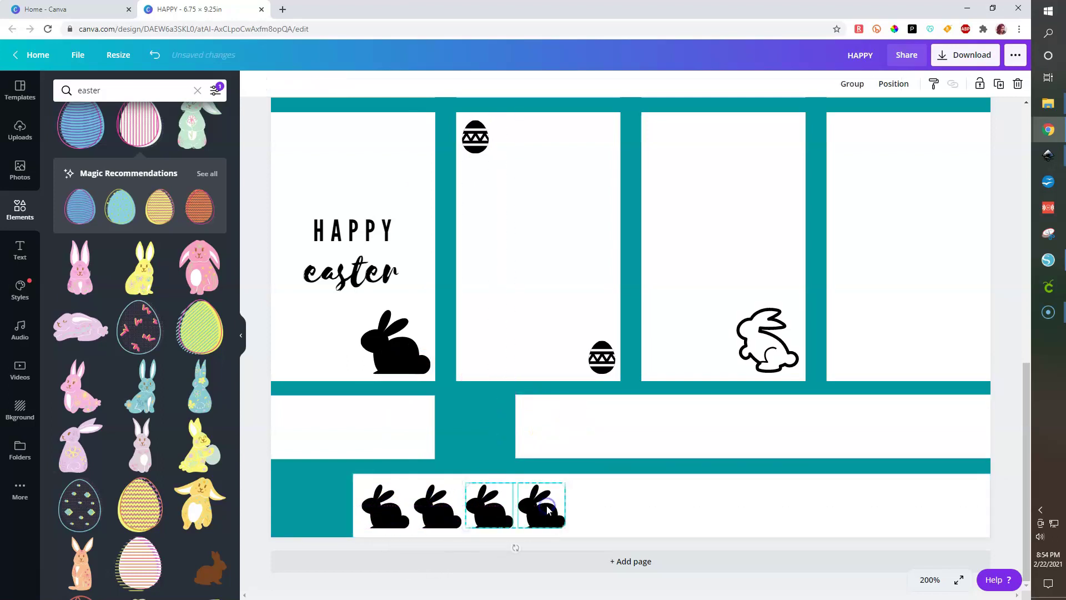
shift+click(437, 514)
key(ctrl+d)
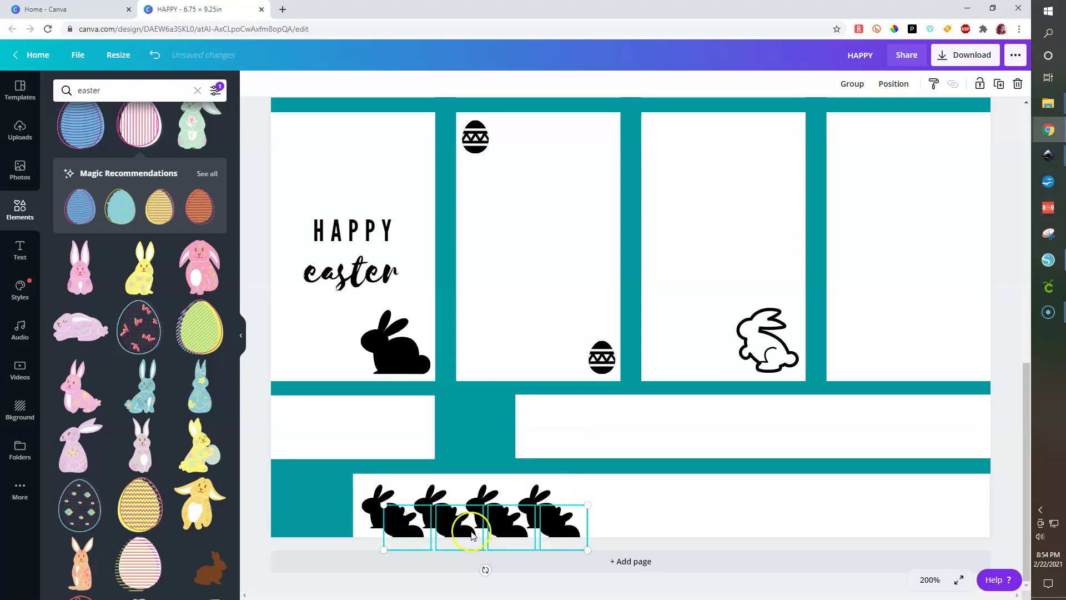
drag(677, 509, 984, 515)
key(ctrl+d)
Step: Select all the bunnies in the lowest strip and space them evenly horizontally
drag(270, 500, 980, 505)
click(876, 479)
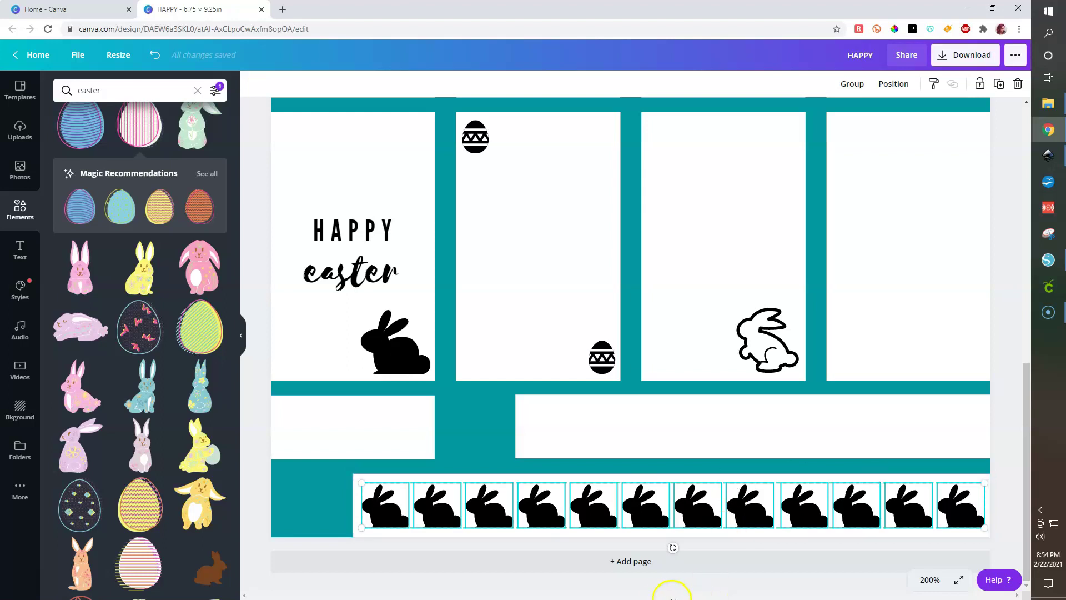
click(893, 83)
click(842, 279)
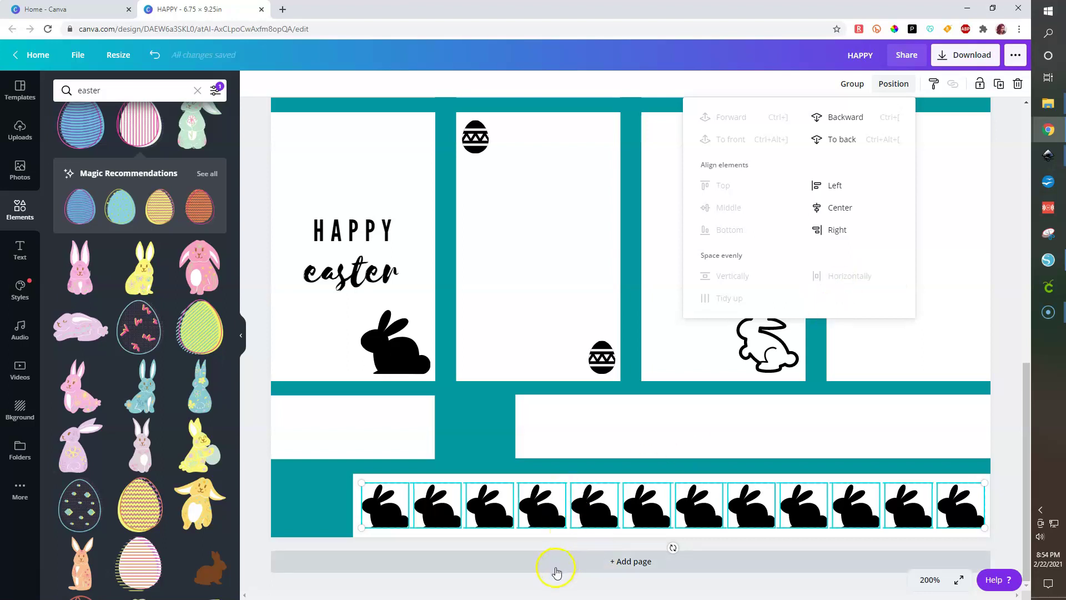
Step: Copy nine bunnies from the lowest strip and place them as a row in the long strip above
drag(1004, 502, 519, 502)
click(1013, 506)
drag(748, 510, 521, 503)
drag(632, 510, 649, 429)
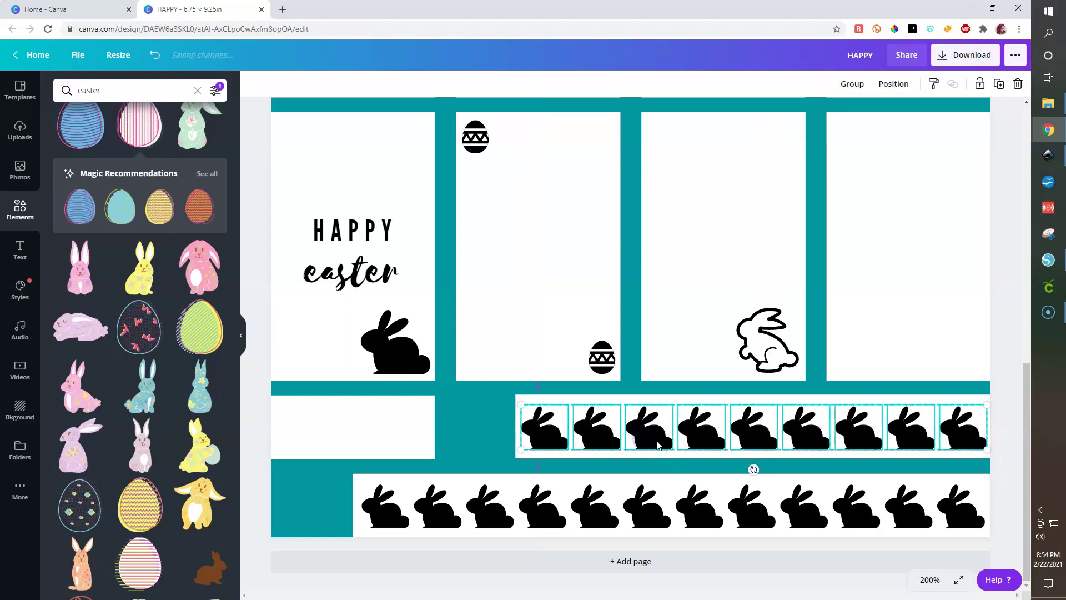
click(1002, 443)
Step: Copy the first three bunnies of the upper long strip and place them in the short strip beside it
click(644, 426)
shift+click(604, 439)
shift+click(557, 441)
click(666, 434)
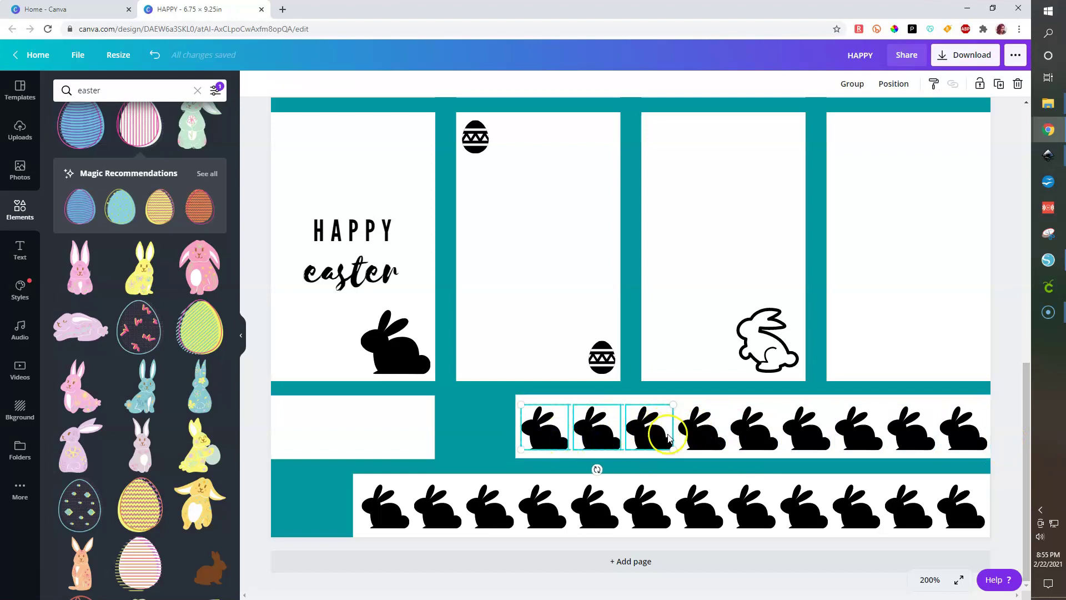
click(654, 440)
shift+click(602, 443)
shift+click(550, 442)
drag(556, 440, 636, 464)
drag(450, 460, 367, 442)
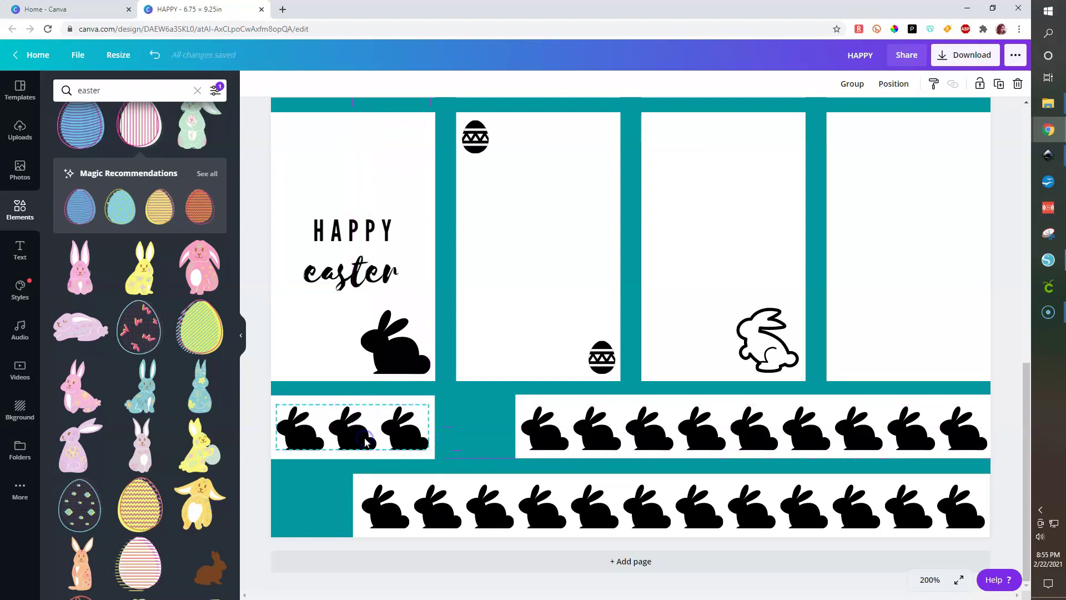
click(1012, 481)
Step: Try adding a second page without the teal background, and delete that page
scroll(912, 452, down, 4)
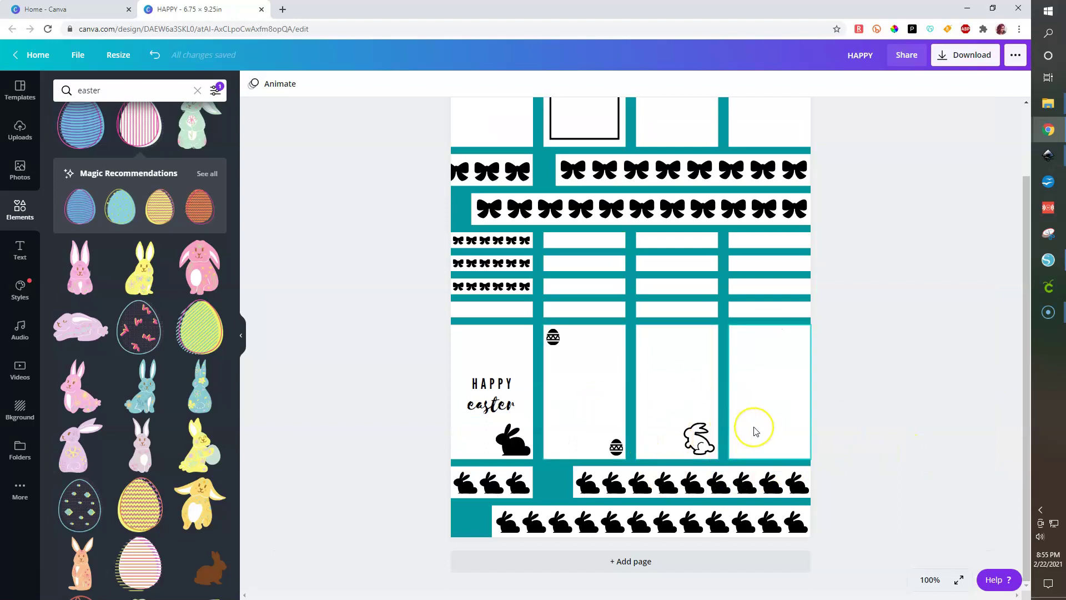
scroll(756, 431, up, 3)
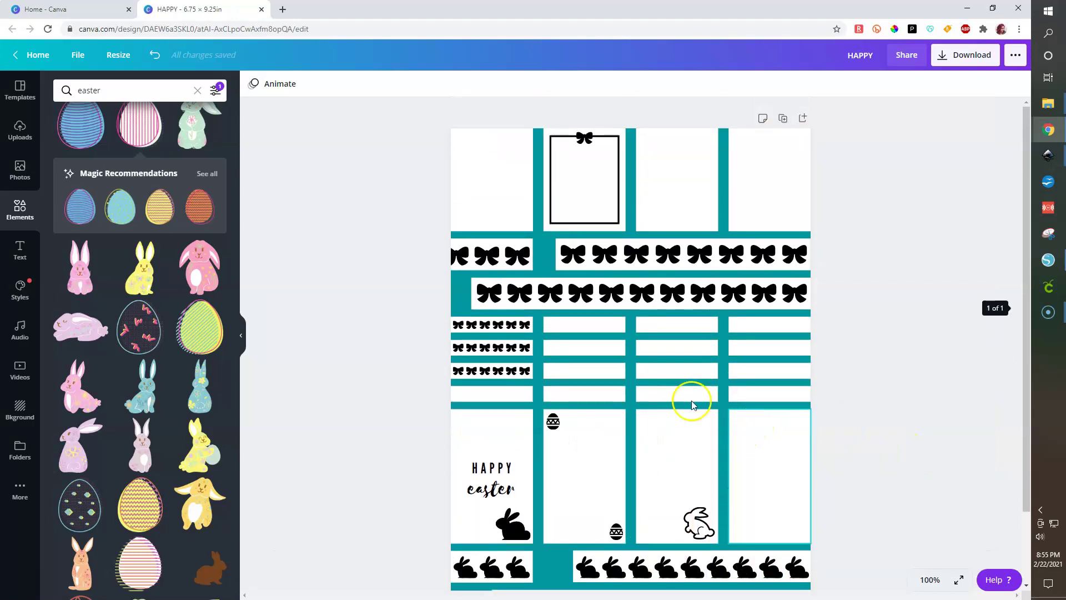
scroll(617, 350, down, 2)
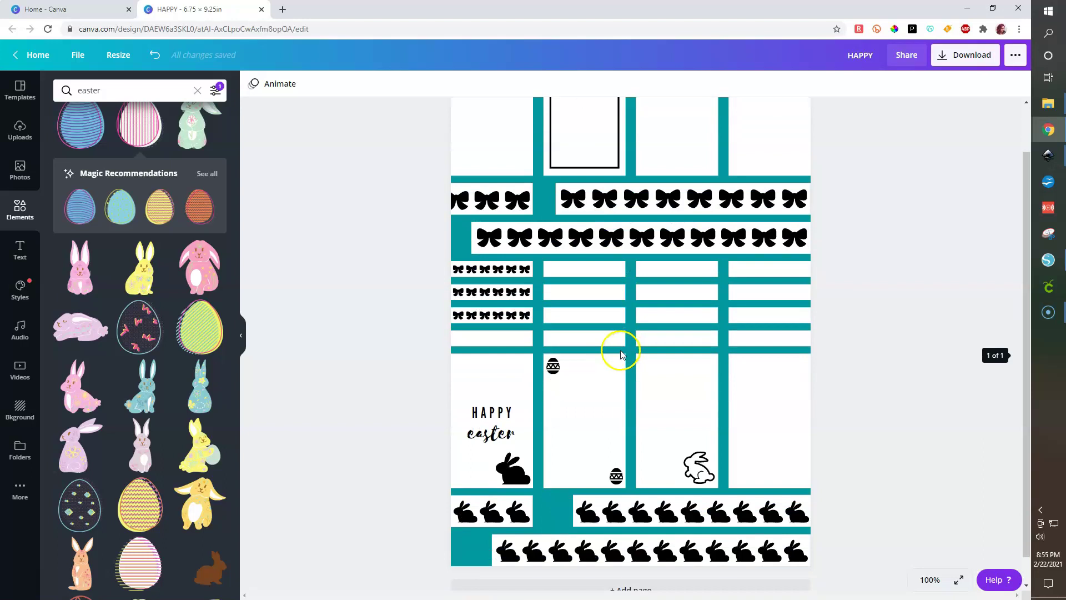
click(552, 503)
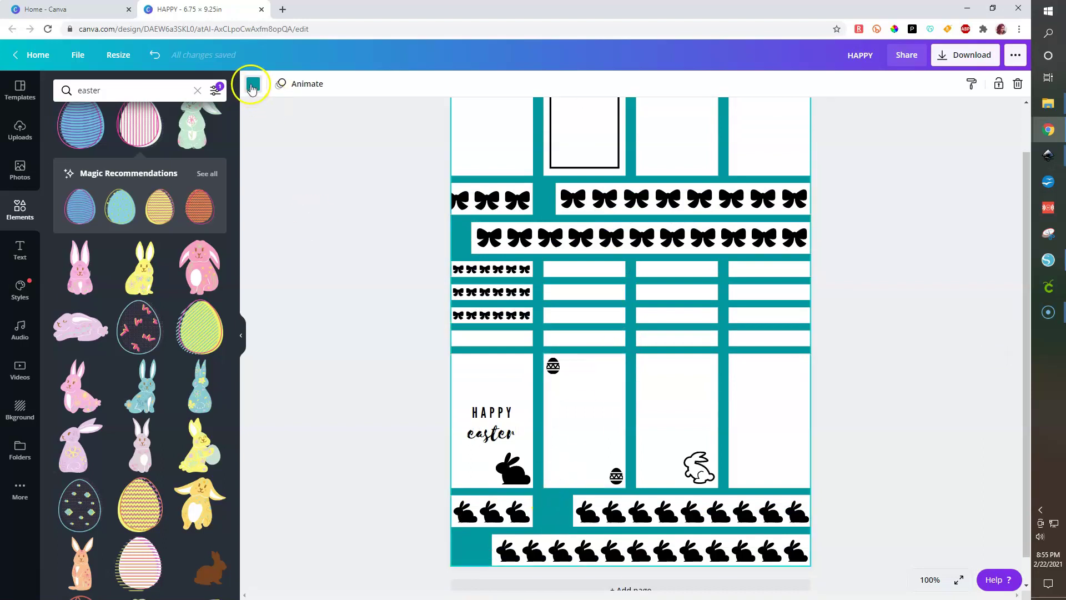
scroll(866, 445, down, 1)
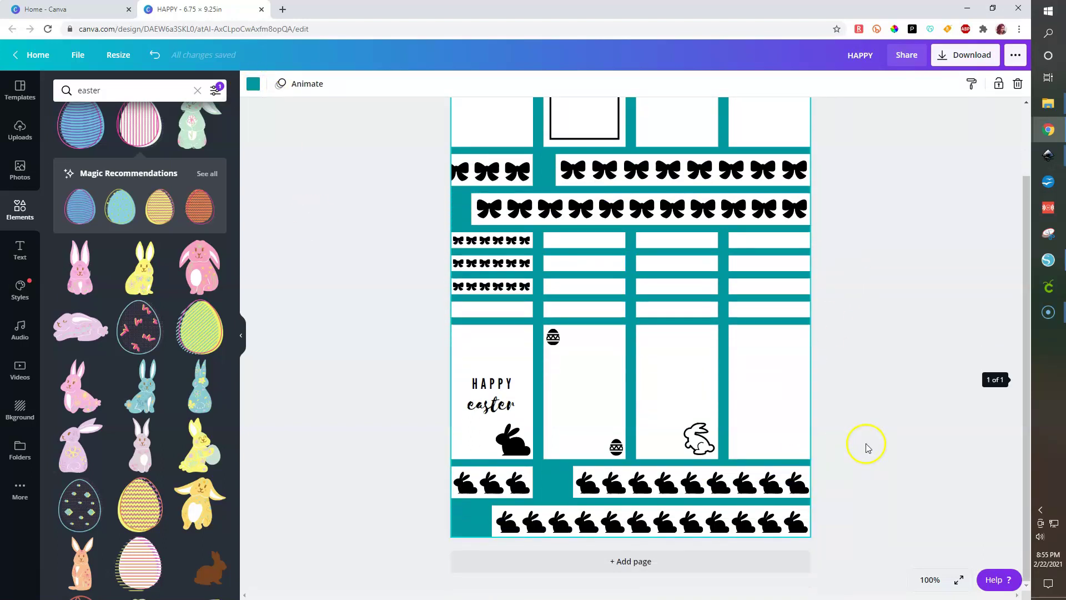
click(634, 562)
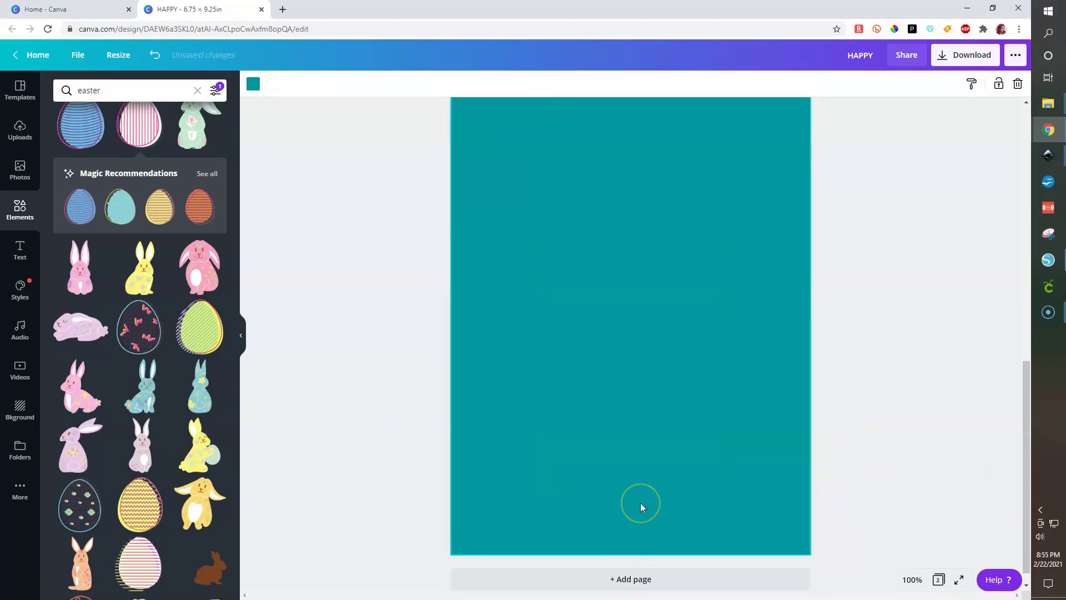
key(Delete)
scroll(772, 517, up, 3)
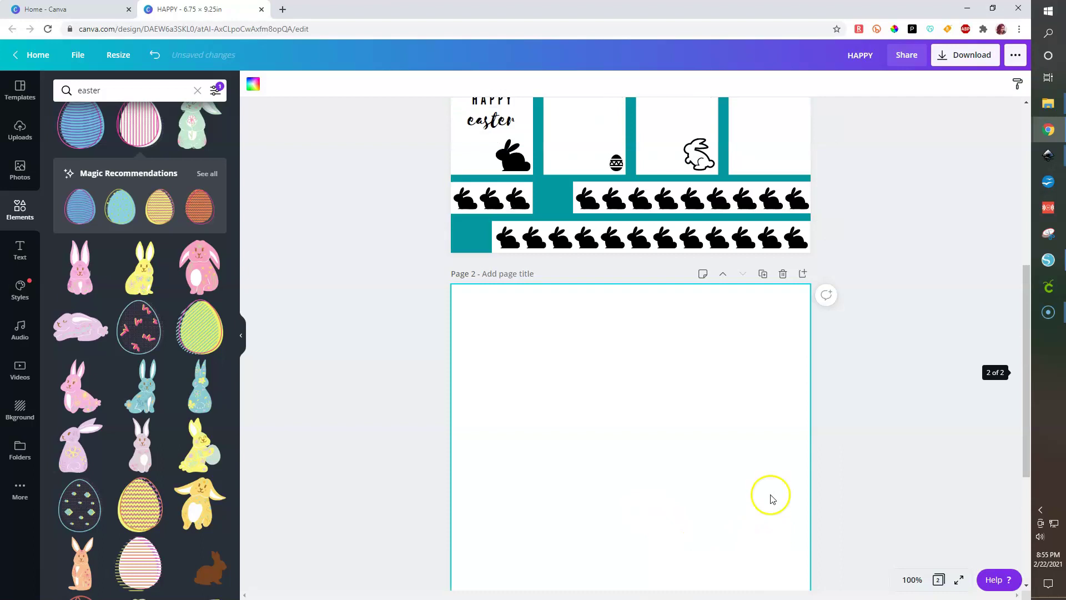
click(783, 274)
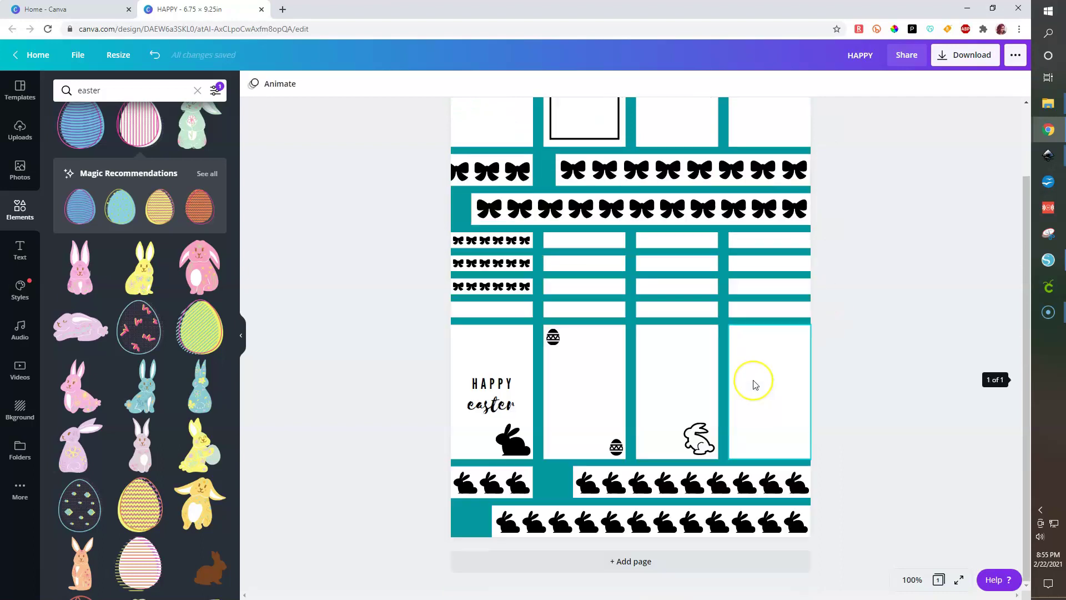
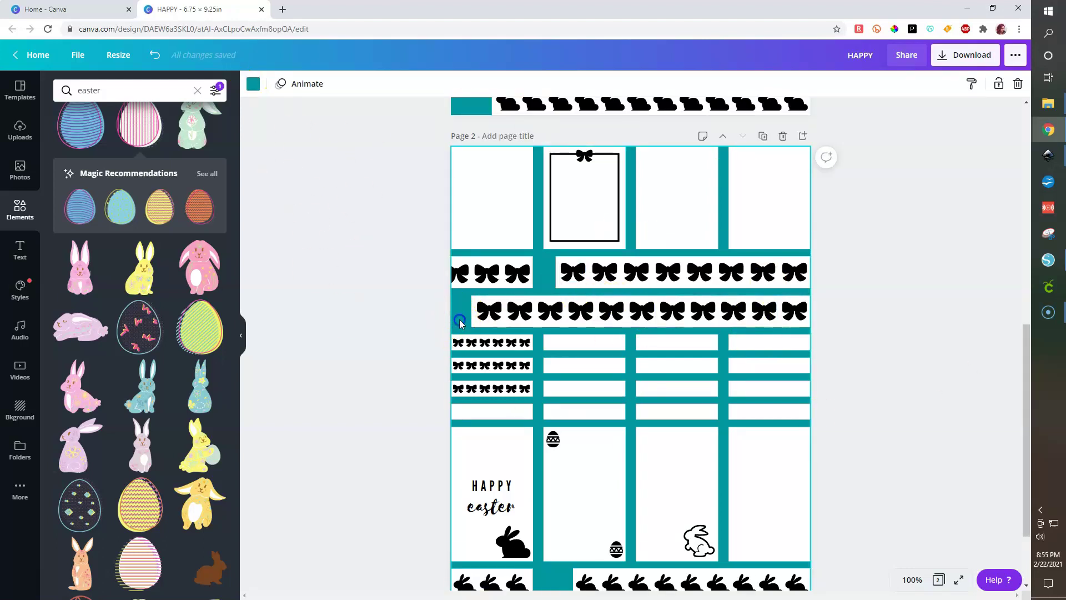
Step: Change the background of the duplicated sticker sheet on page 2 from teal to white
click(254, 83)
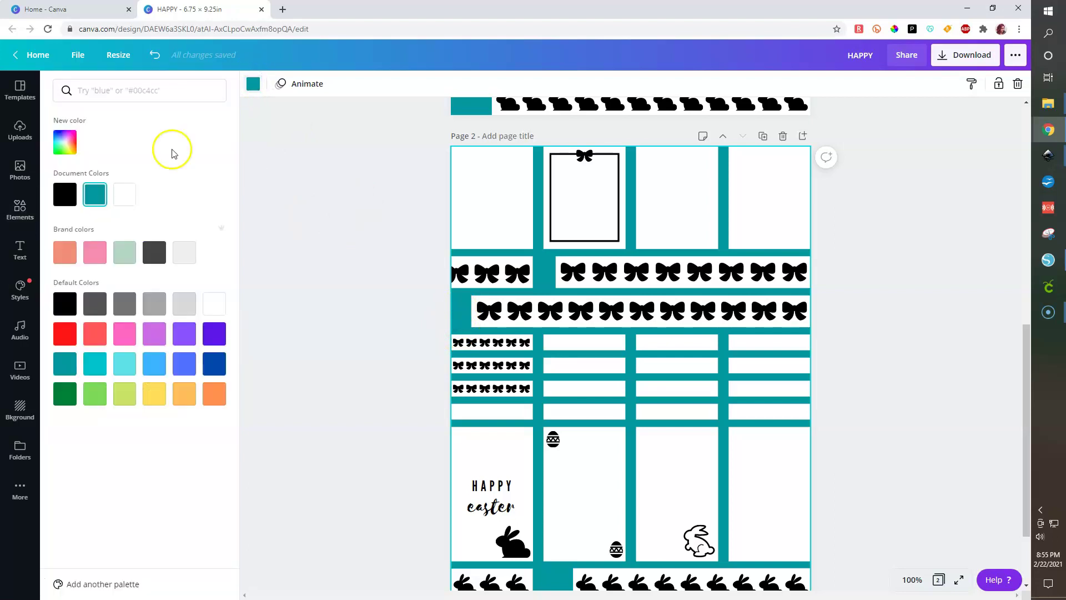
click(122, 196)
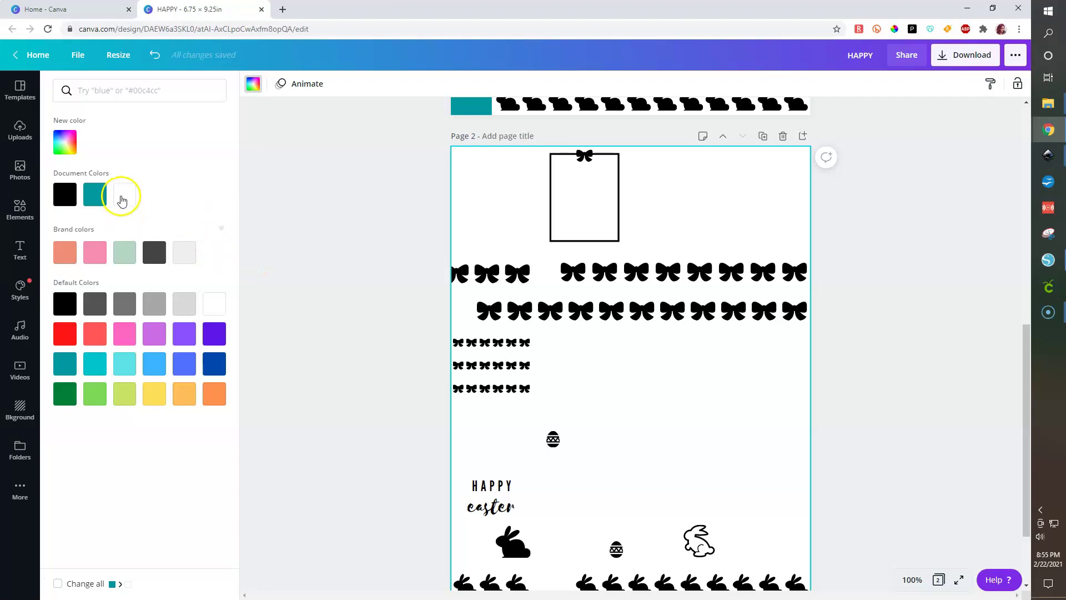
click(354, 268)
Step: Select every element on page 2 and recolour all the boxes, strips and graphics black
drag(409, 136, 856, 591)
click(912, 579)
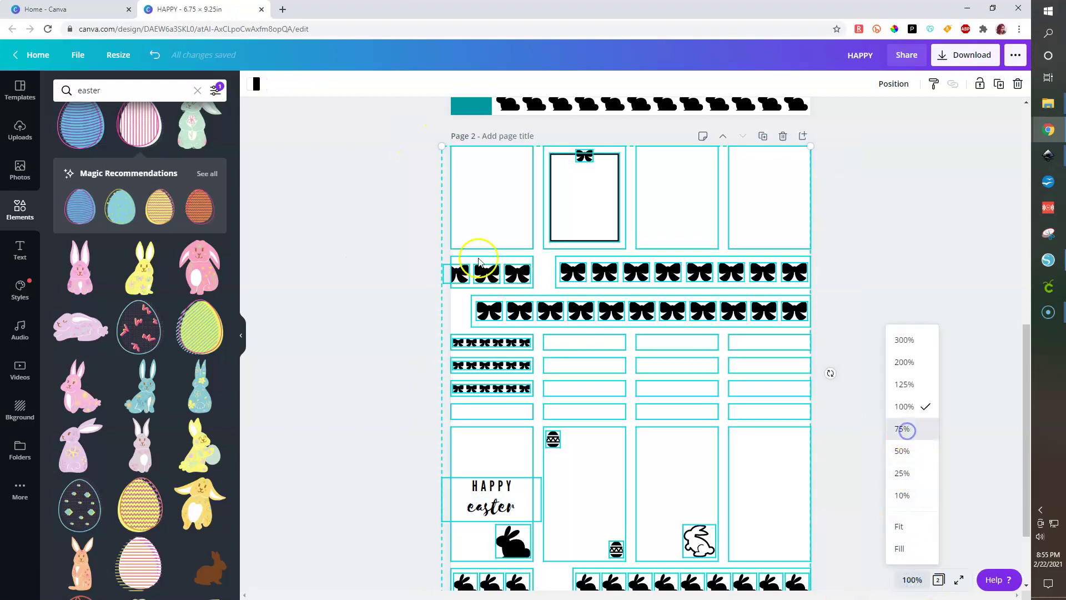
click(902, 429)
drag(429, 186, 793, 563)
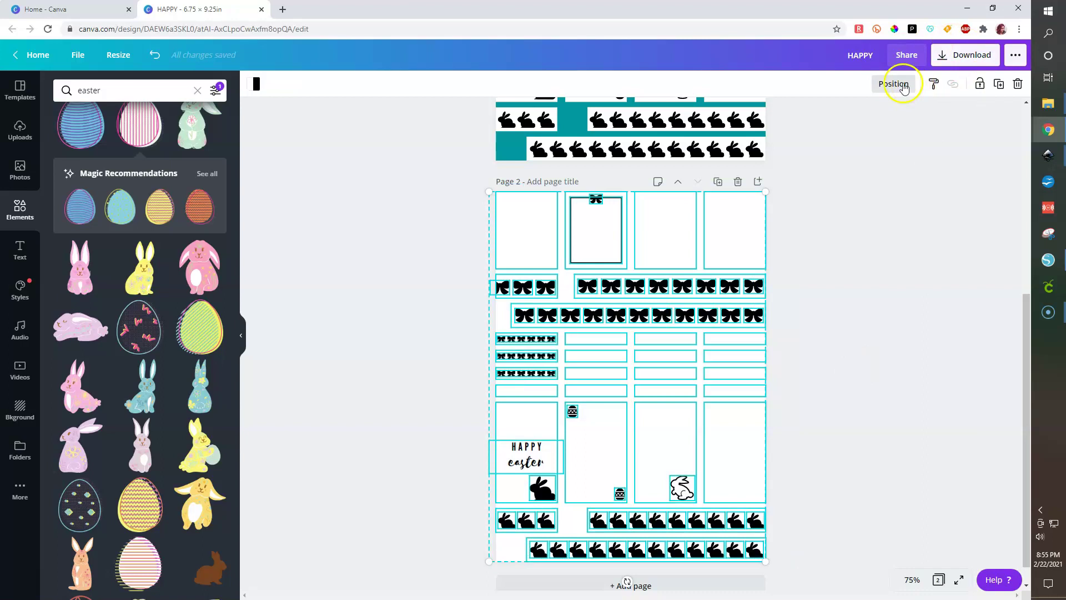
click(257, 84)
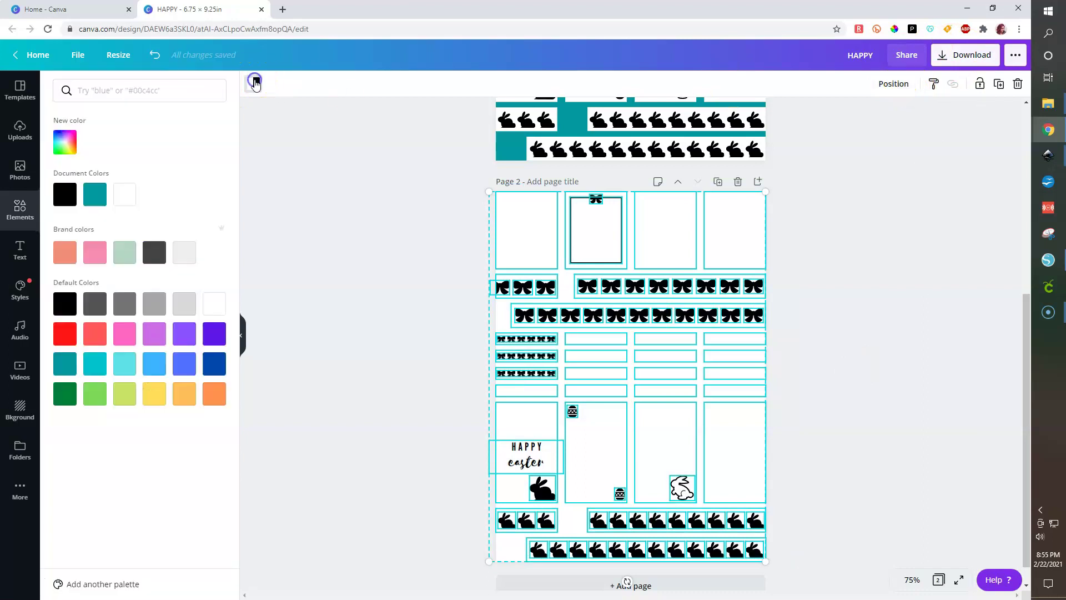
click(65, 194)
click(335, 404)
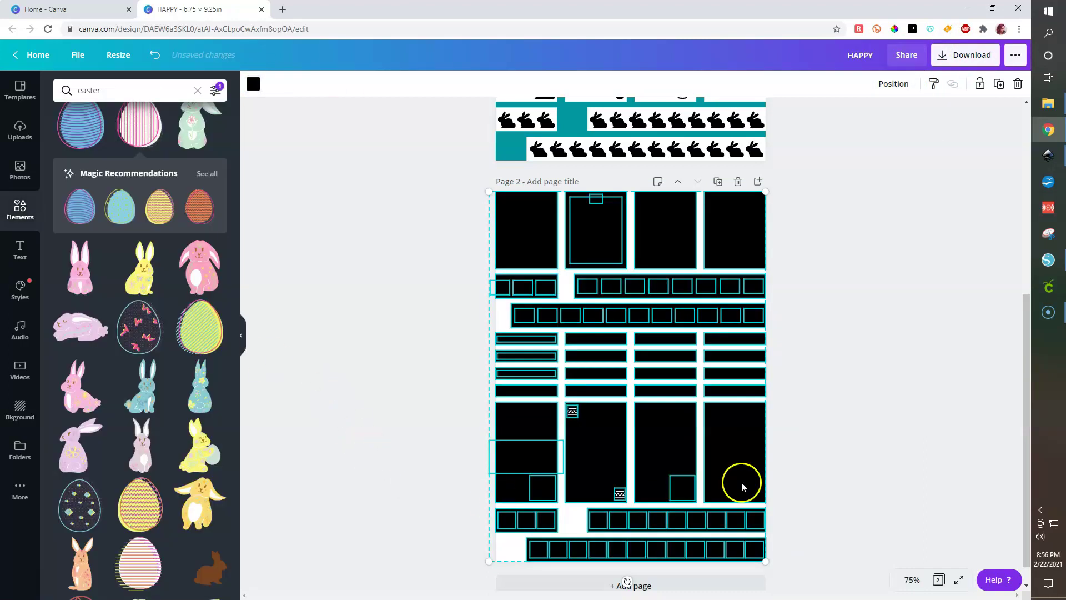
click(836, 439)
Step: Delete the two striped eggs from the second tall box on page 2
click(570, 414)
key(Delete)
click(619, 494)
key(Delete)
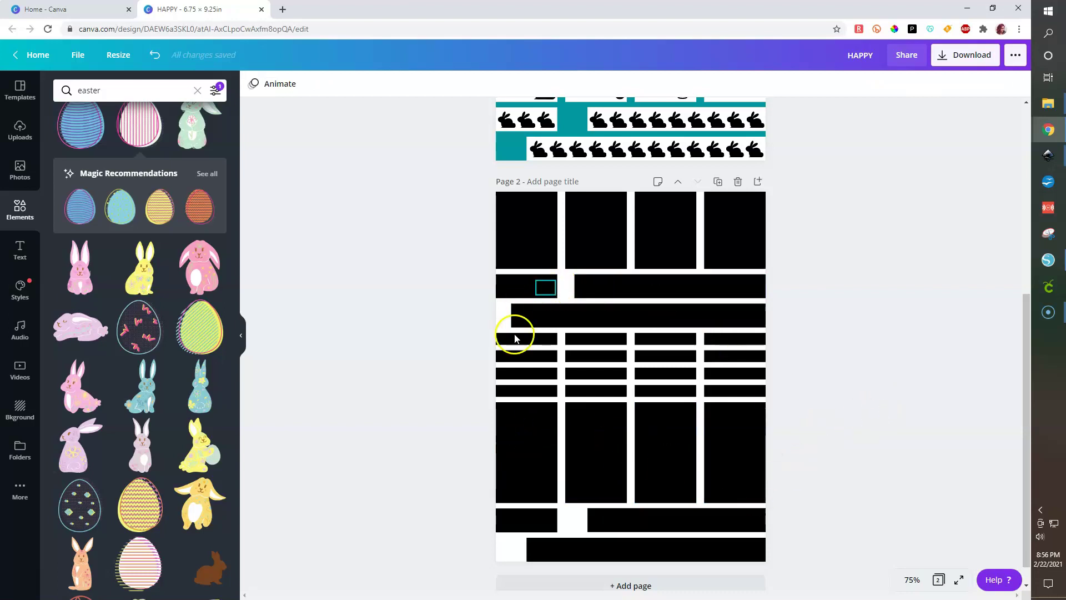
scroll(578, 315, up, 5)
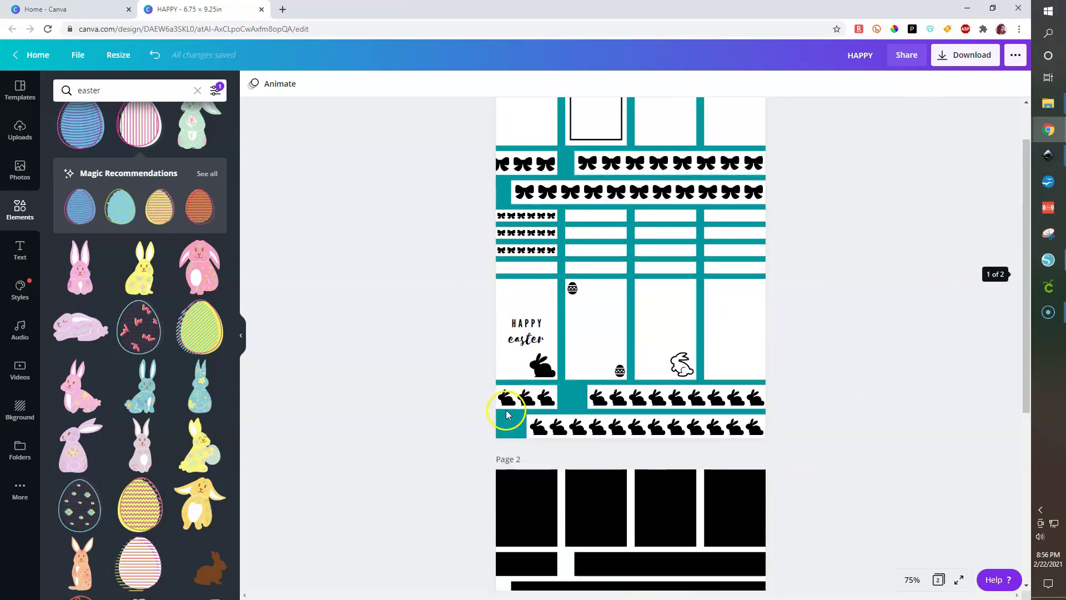
Step: Change the background of page 1 from teal to white
click(512, 426)
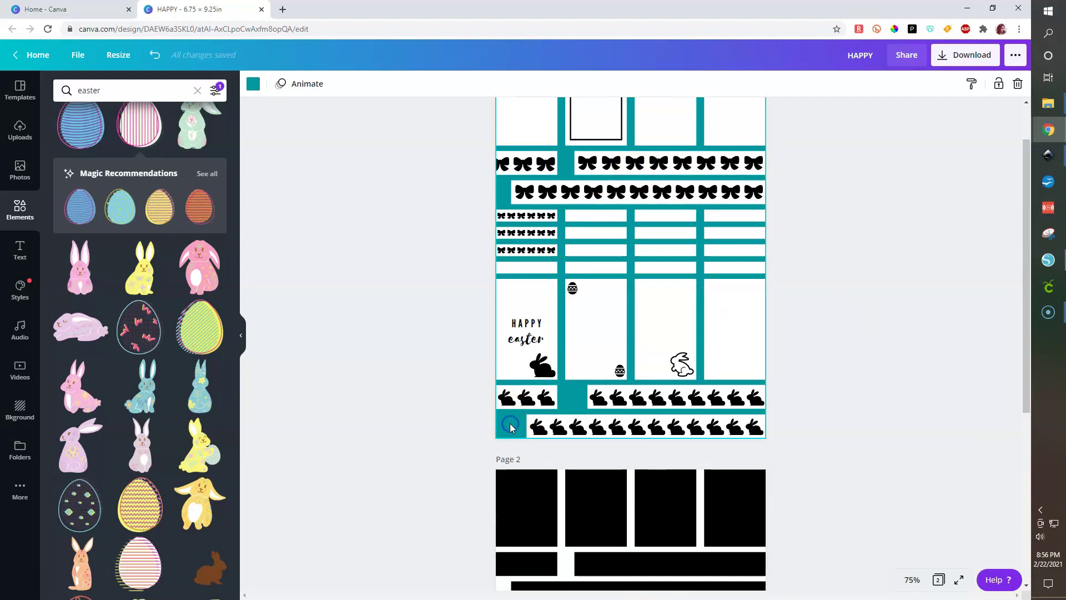
click(249, 88)
click(124, 194)
click(393, 386)
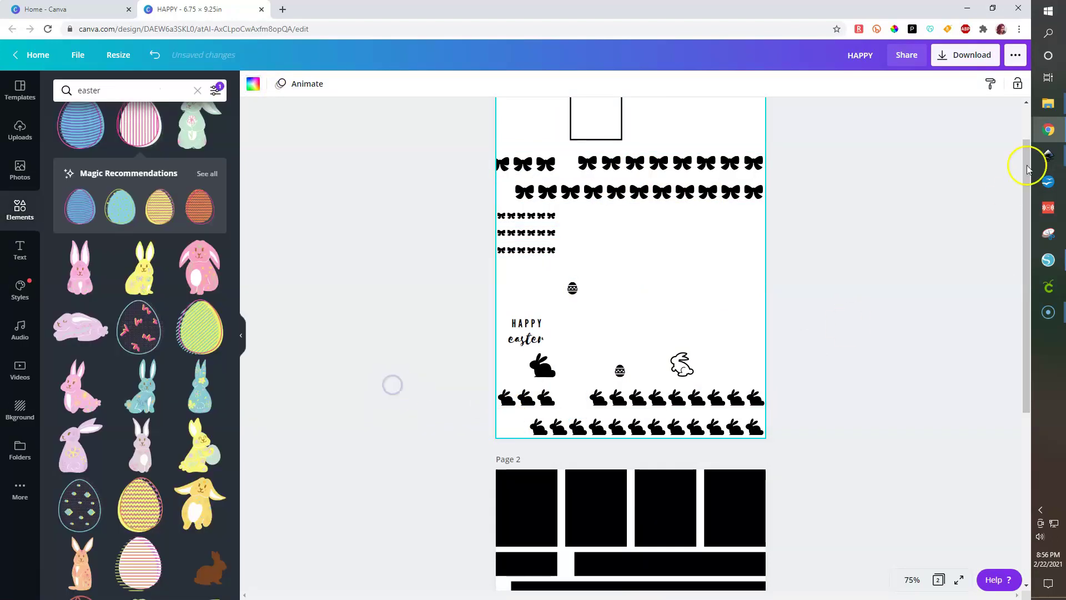
Step: Download both pages of the design as PNG files and return to editing the design
click(973, 60)
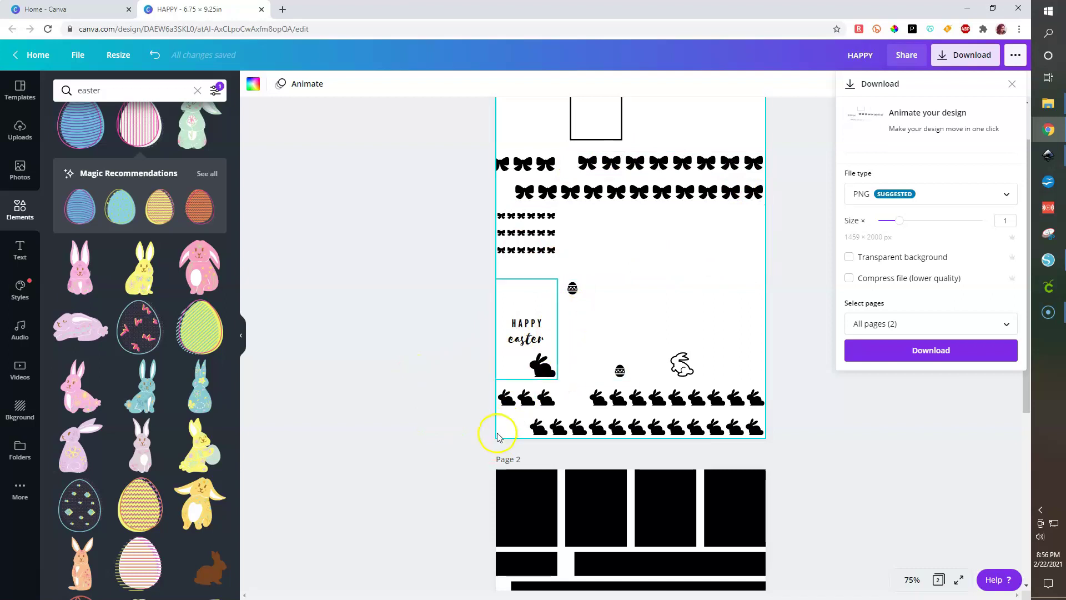
scroll(509, 486, down, 4)
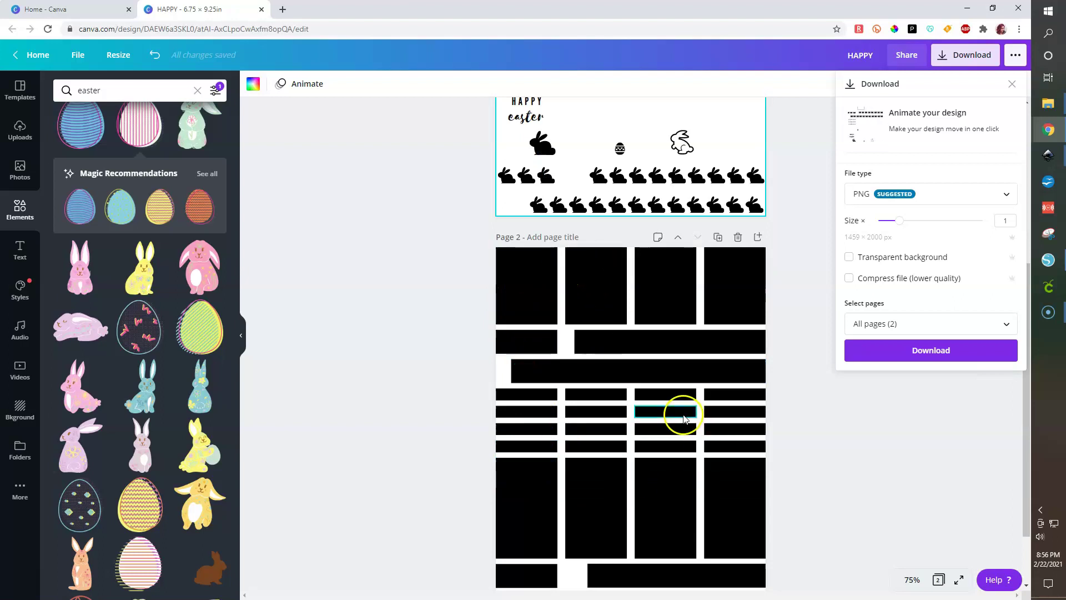
scroll(683, 414, up, 5)
scroll(683, 418, up, 1)
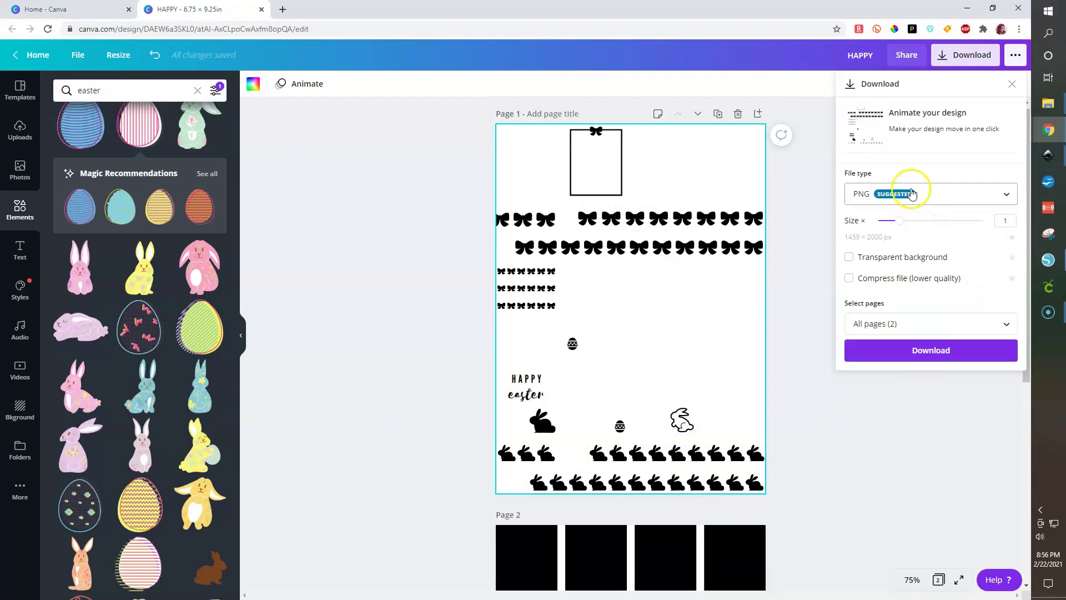
click(915, 357)
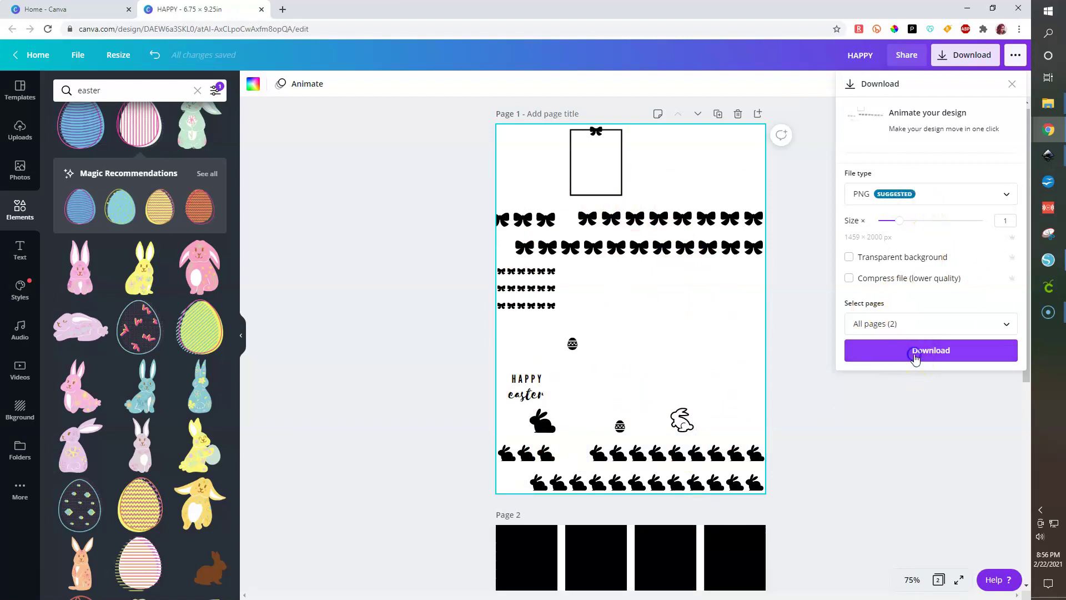
click(912, 355)
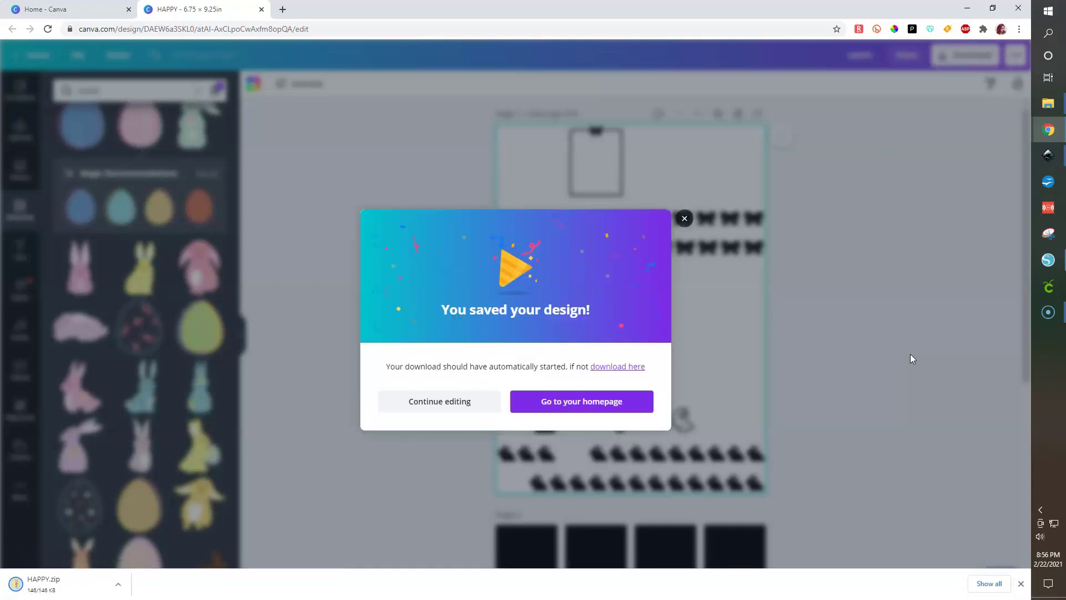
click(682, 201)
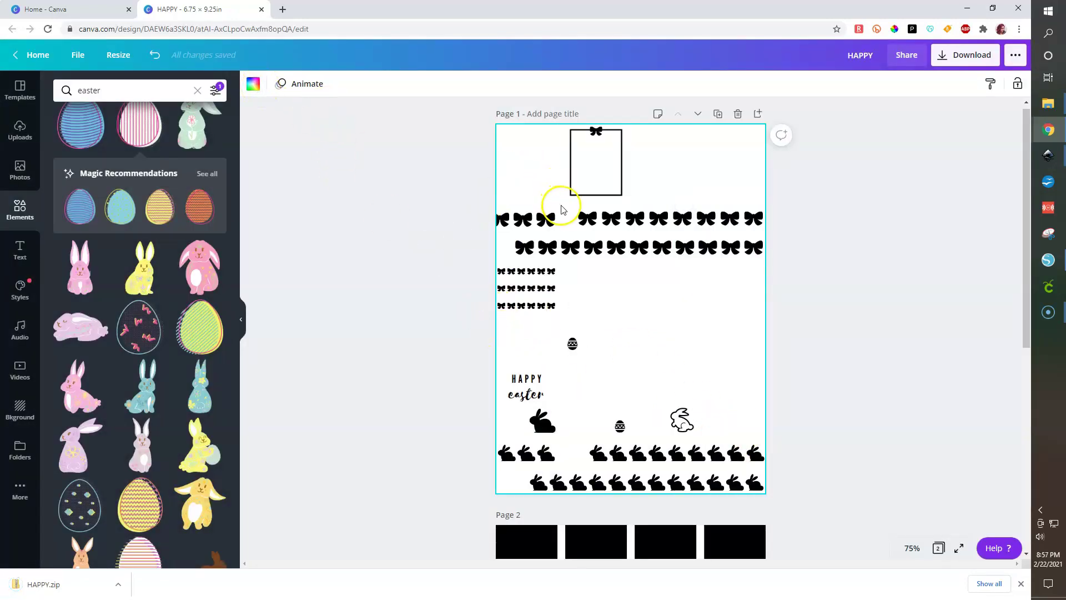
Step: Change the page 1 background to bright pink and duplicate that page
click(254, 83)
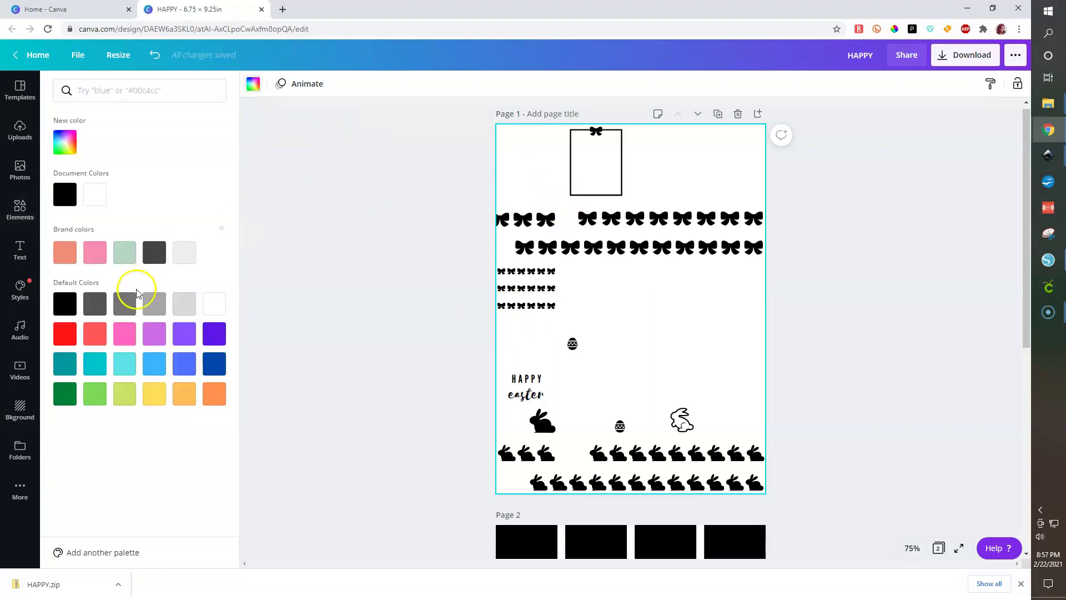
click(124, 333)
click(410, 305)
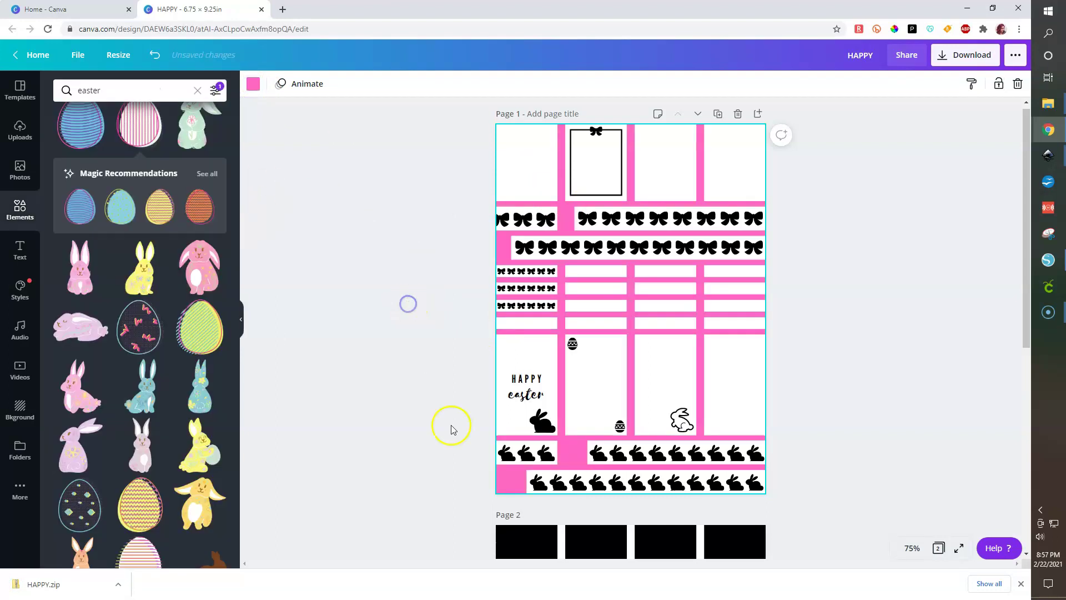
click(719, 114)
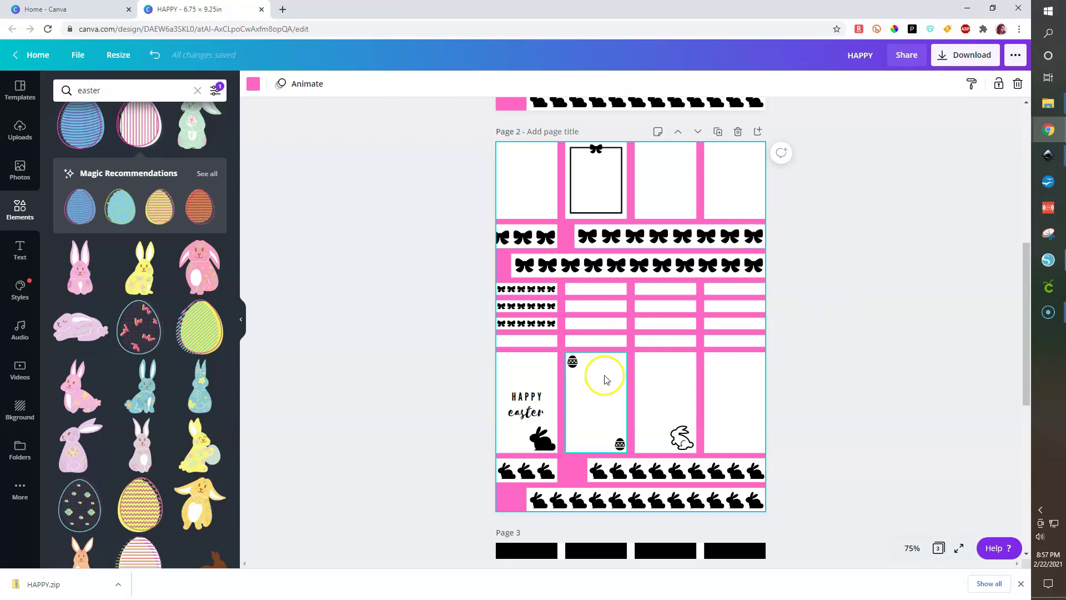
Step: Compare the boxes, eggs and bunny on the duplicated pink page with the solid black cut shapes on page 3
scroll(611, 389, down, 5)
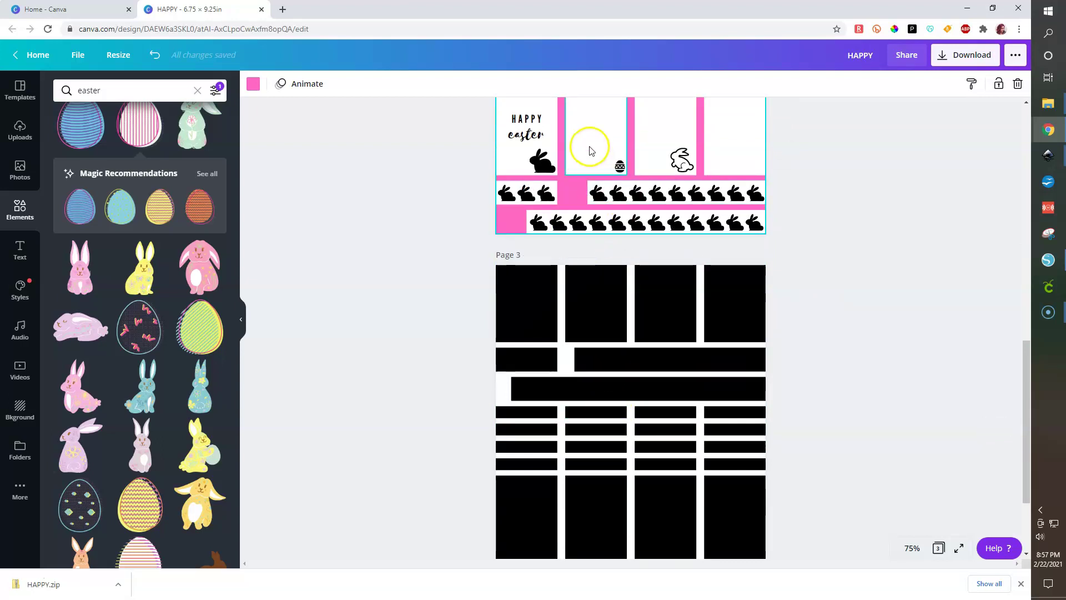
scroll(590, 148, up, 2)
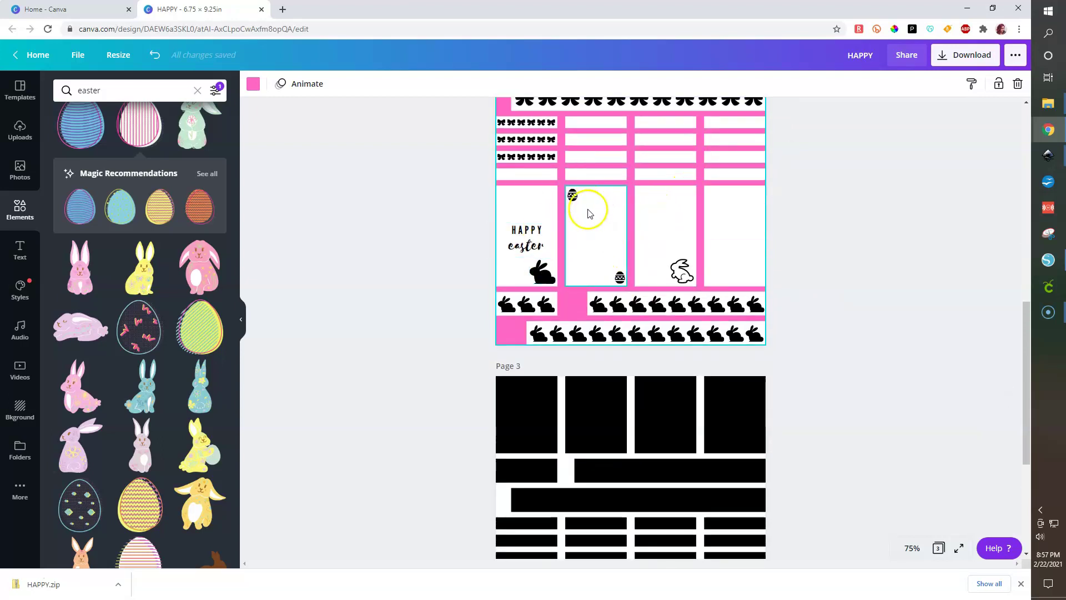
click(657, 208)
click(719, 219)
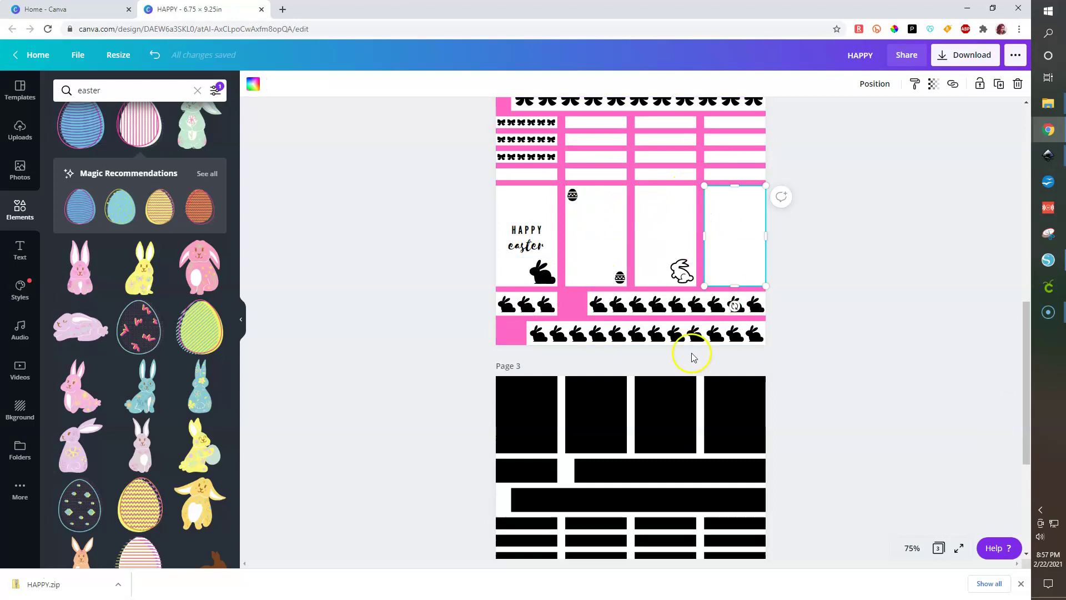
scroll(672, 356, down, 4)
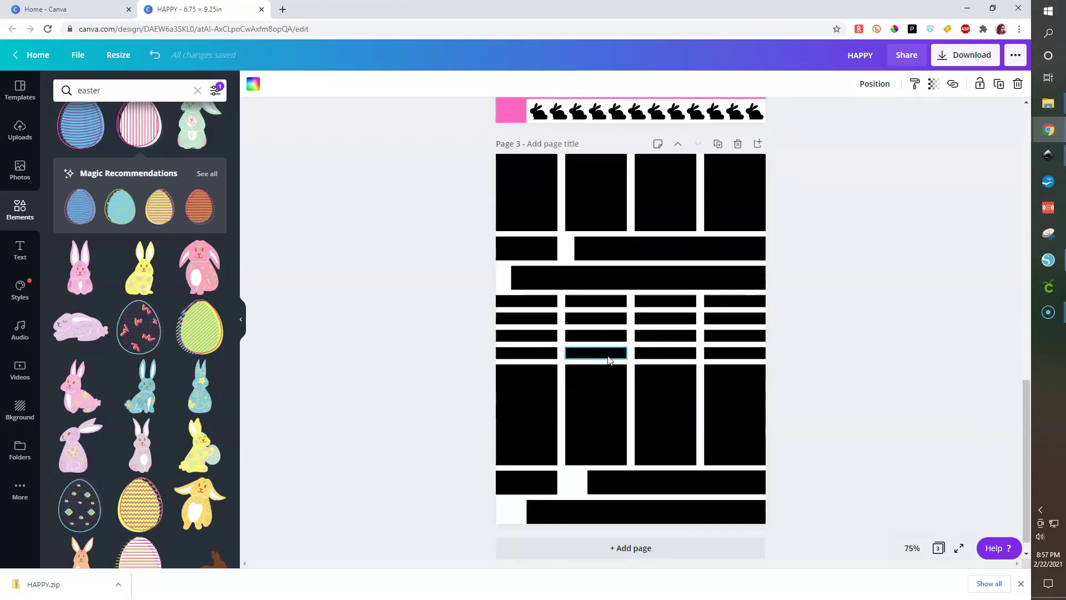
scroll(605, 359, up, 4)
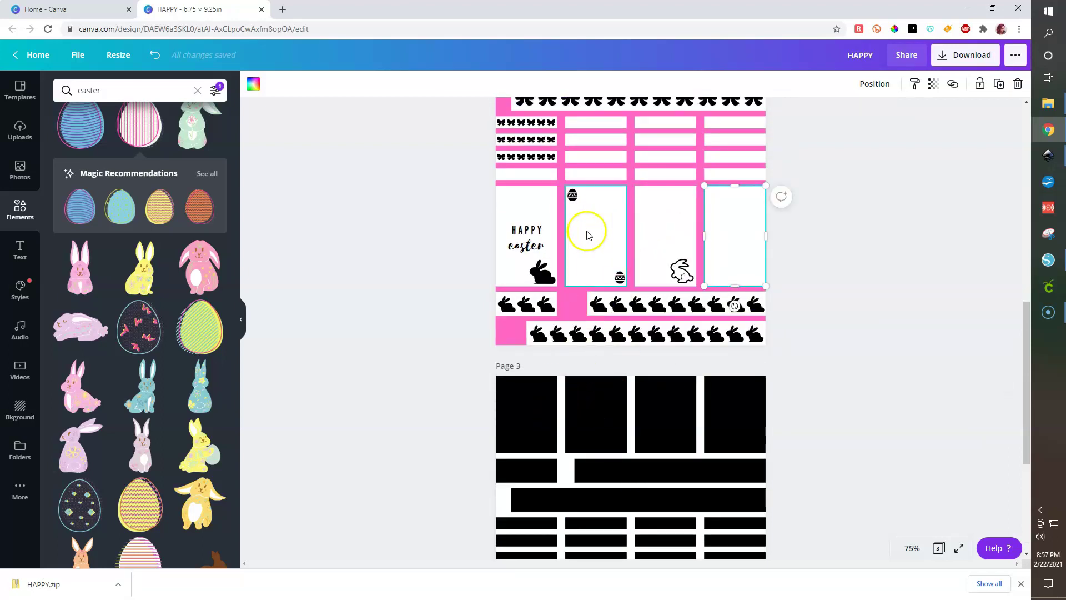
click(573, 196)
click(620, 277)
click(551, 277)
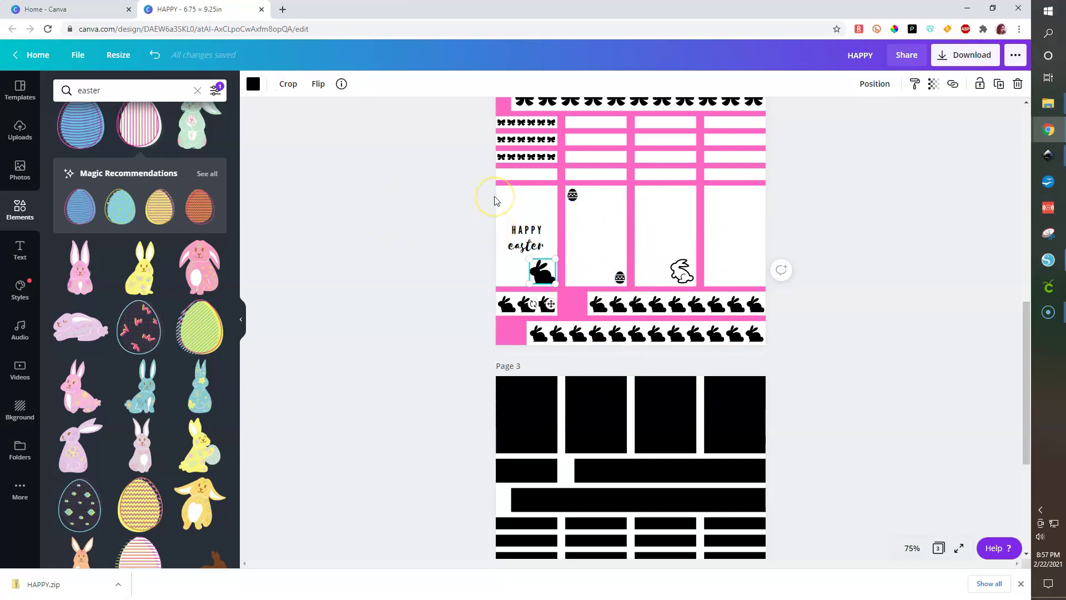
scroll(496, 202, up, 3)
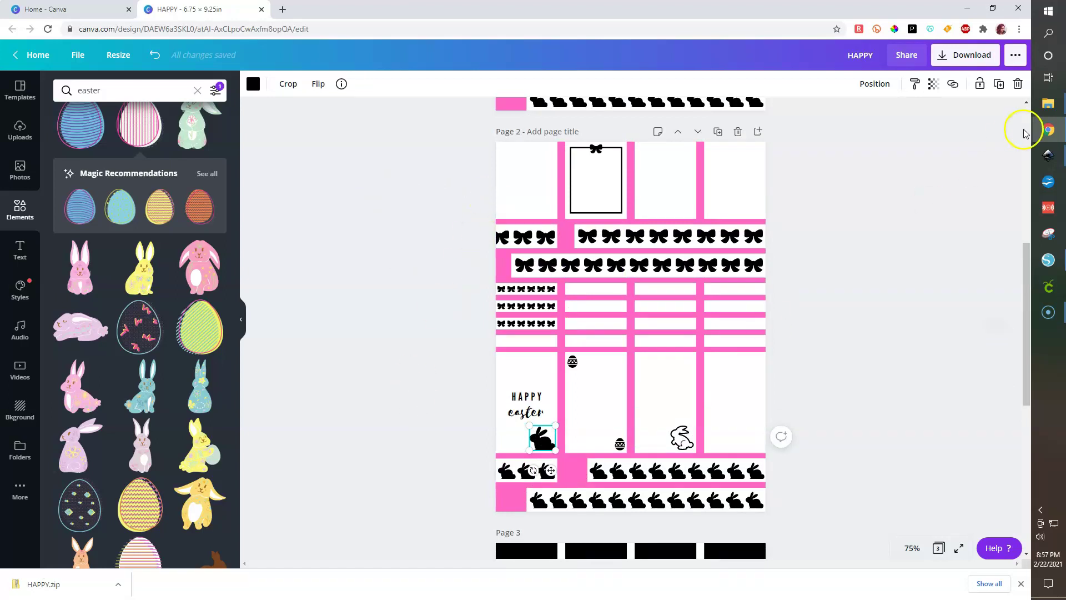
Step: Open the downloaded HAPPY files, then switch to Cricut Design Space and start a new project
mouse_move(1048, 103)
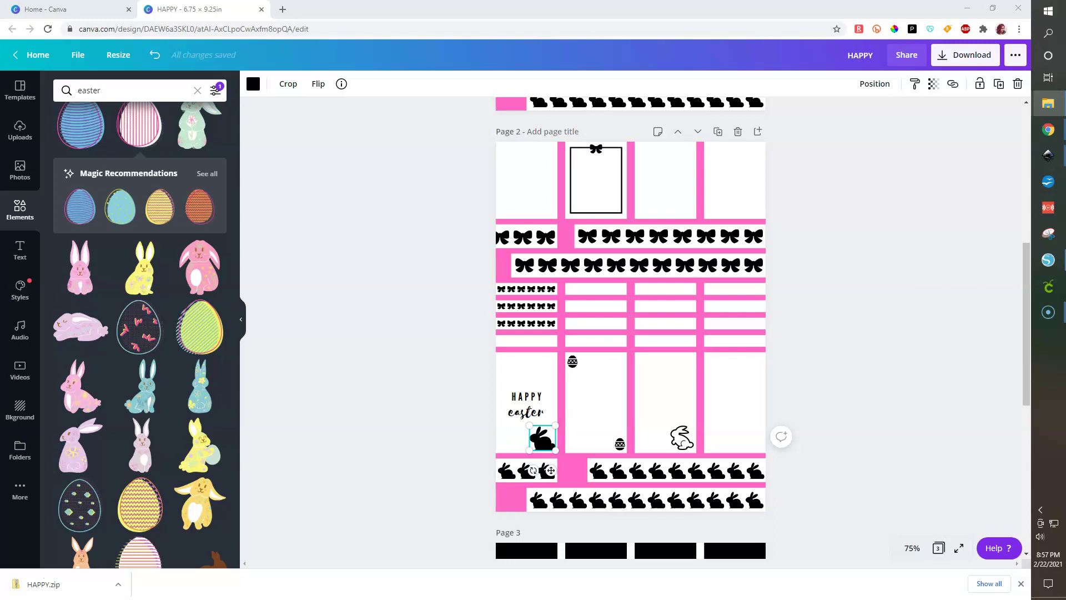
click(616, 413)
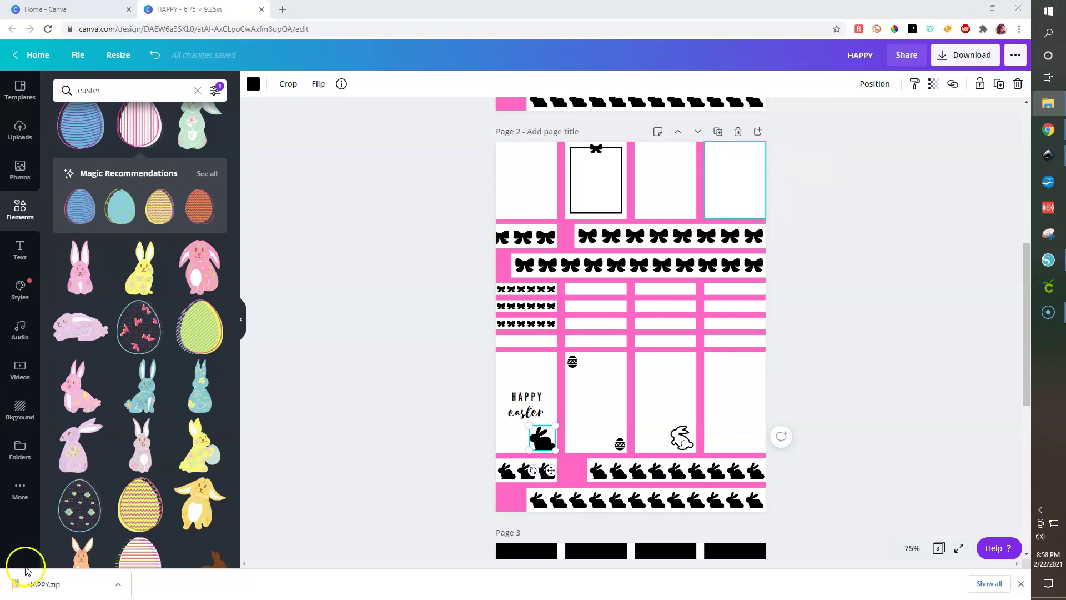
double_click(514, 100)
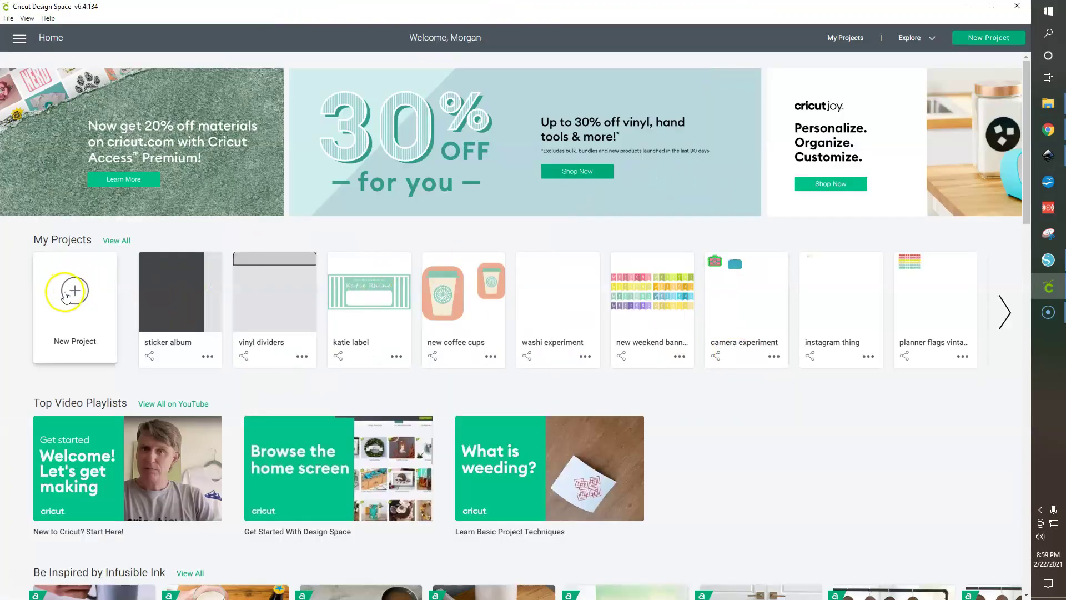
click(66, 297)
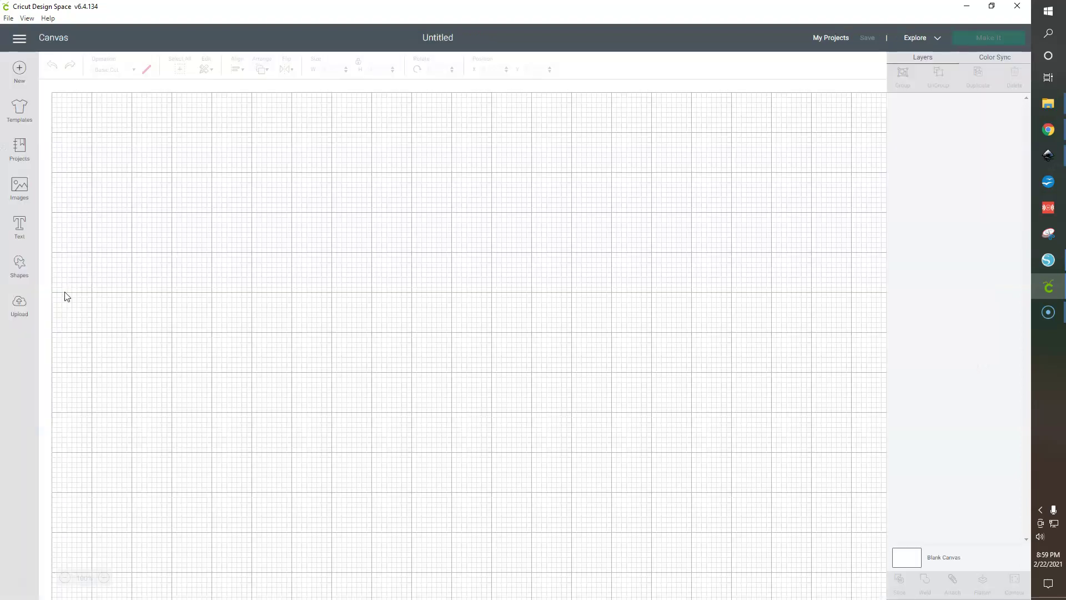
Step: Bring image 1 from the Downloads HAPPY folder into Cricut's image upload and set its image type to Complex
click(1048, 104)
drag(528, 161, 901, 136)
click(19, 306)
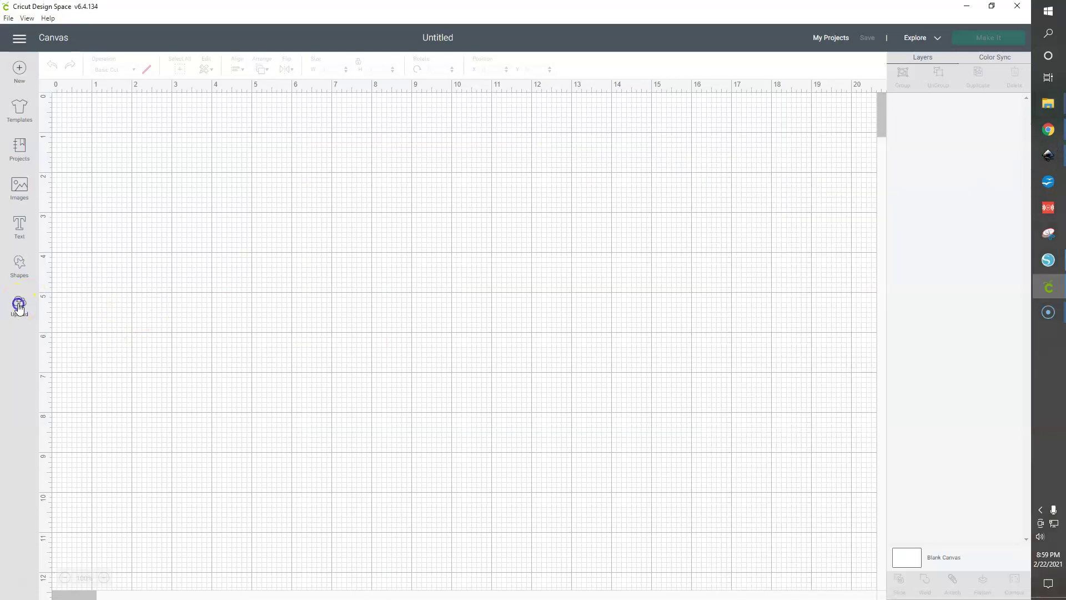
click(18, 305)
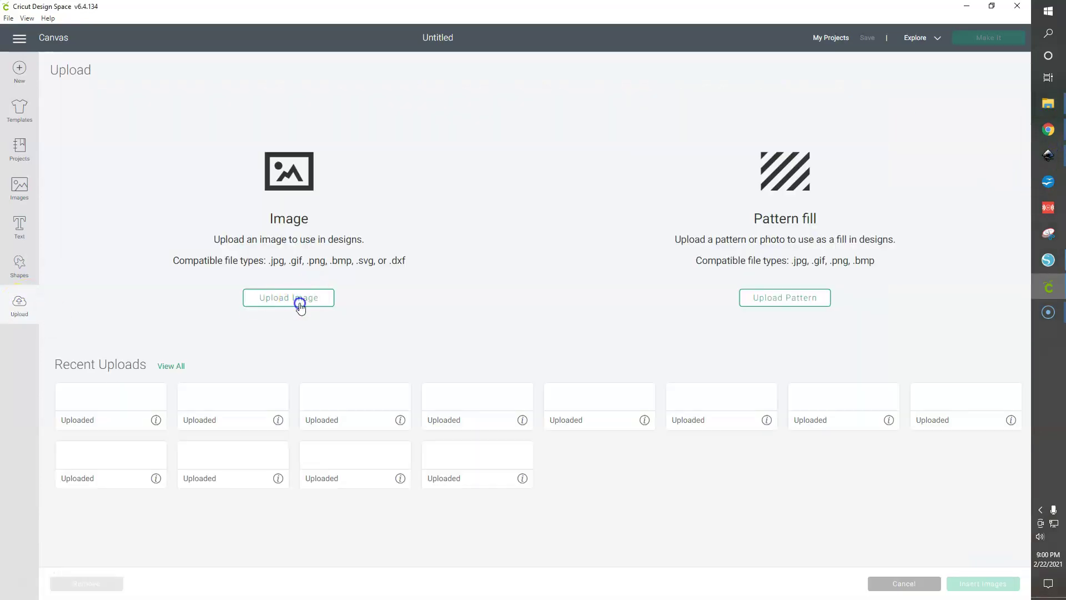
click(299, 302)
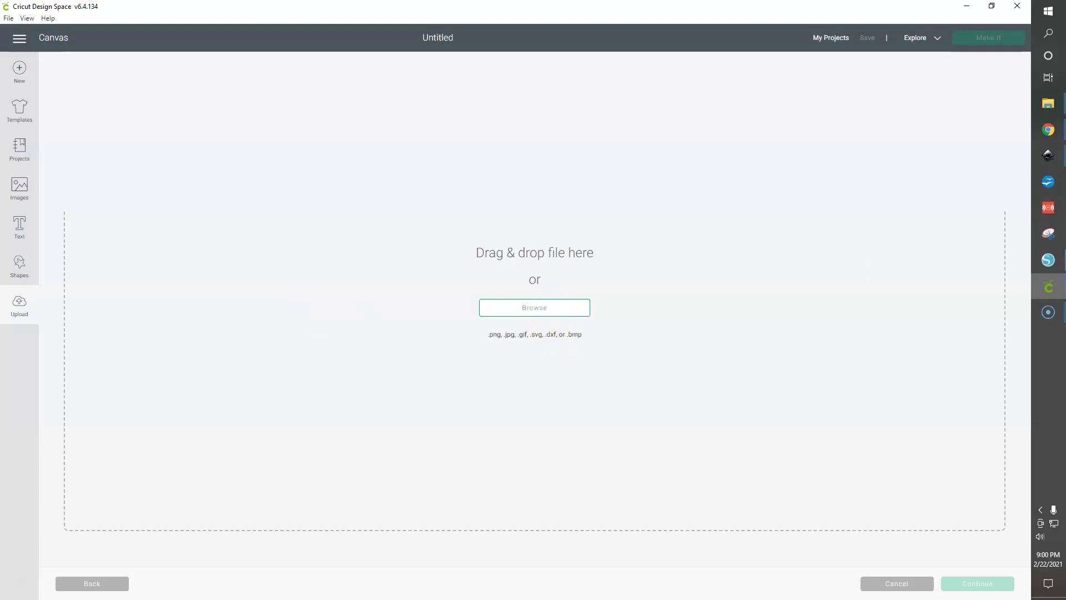
key(alt+Tab)
click(817, 262)
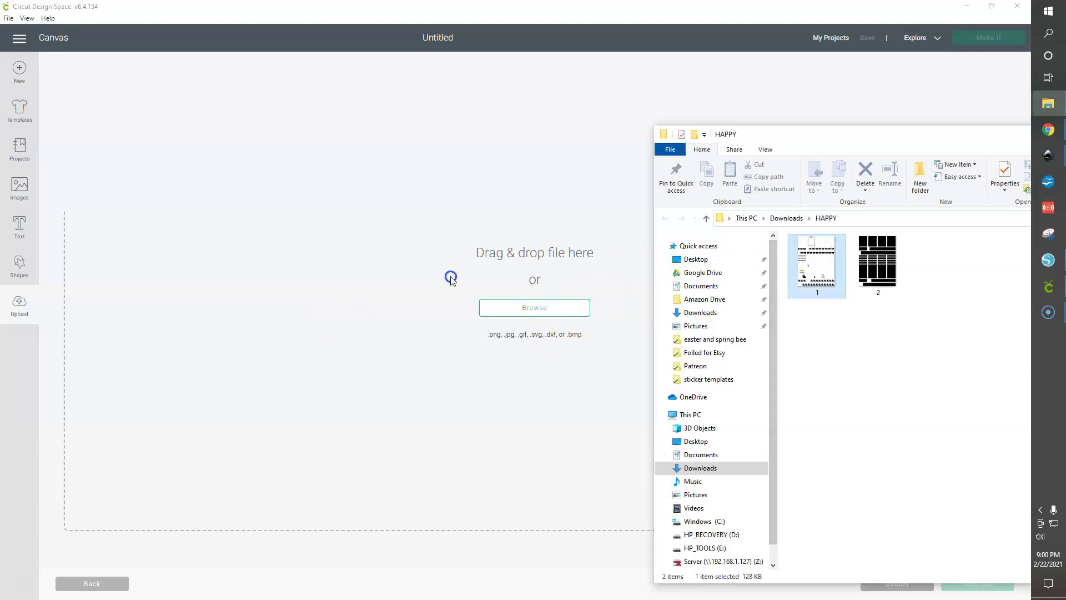
drag(816, 262, 464, 362)
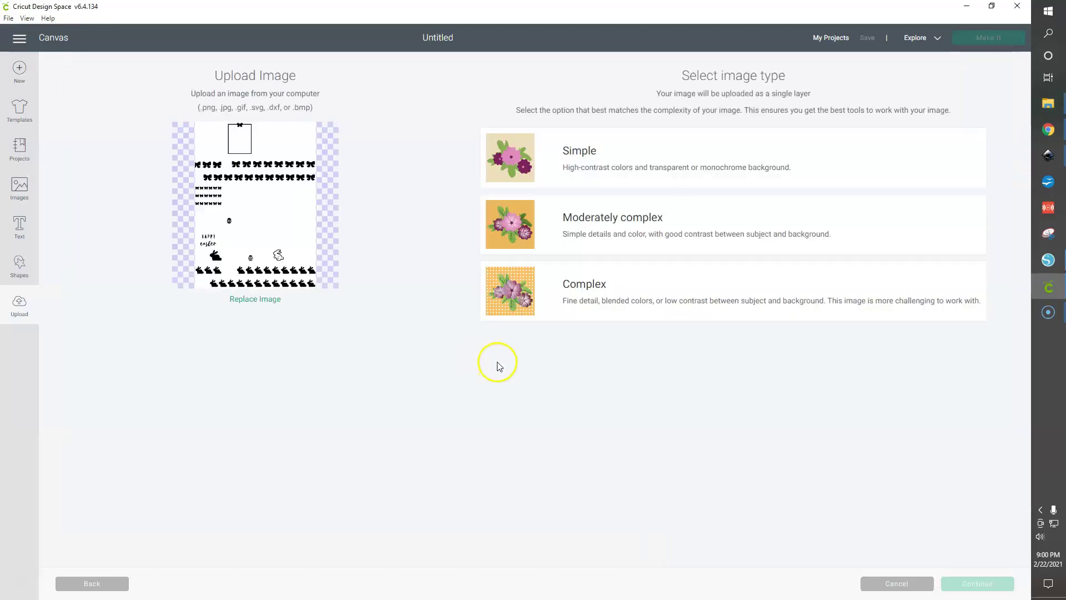
click(565, 289)
click(972, 582)
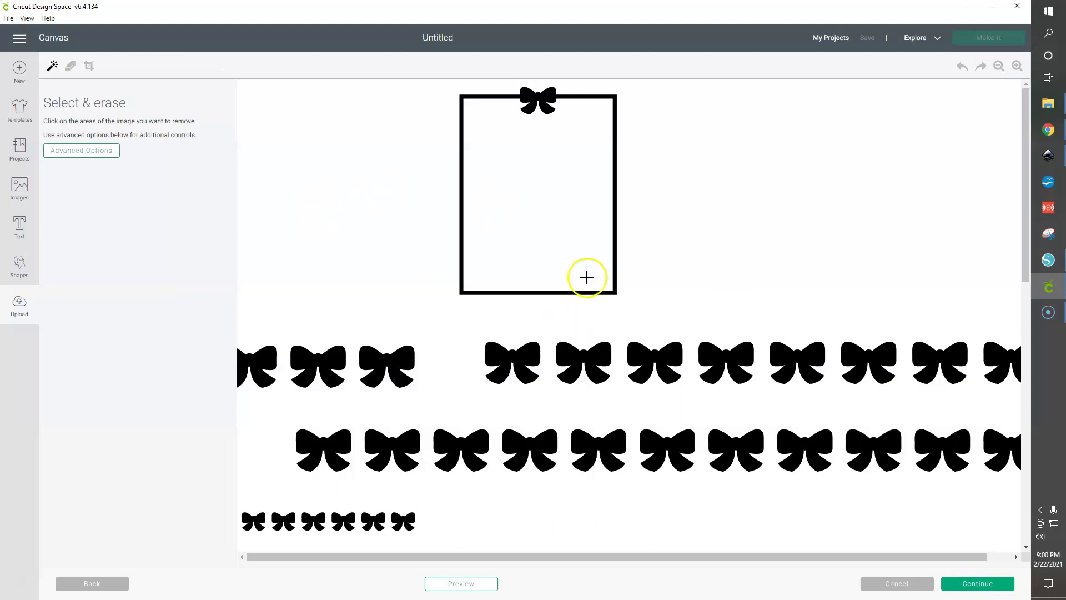
Step: Try erasing the white background around the bows and frame, and undo the erasure
click(459, 367)
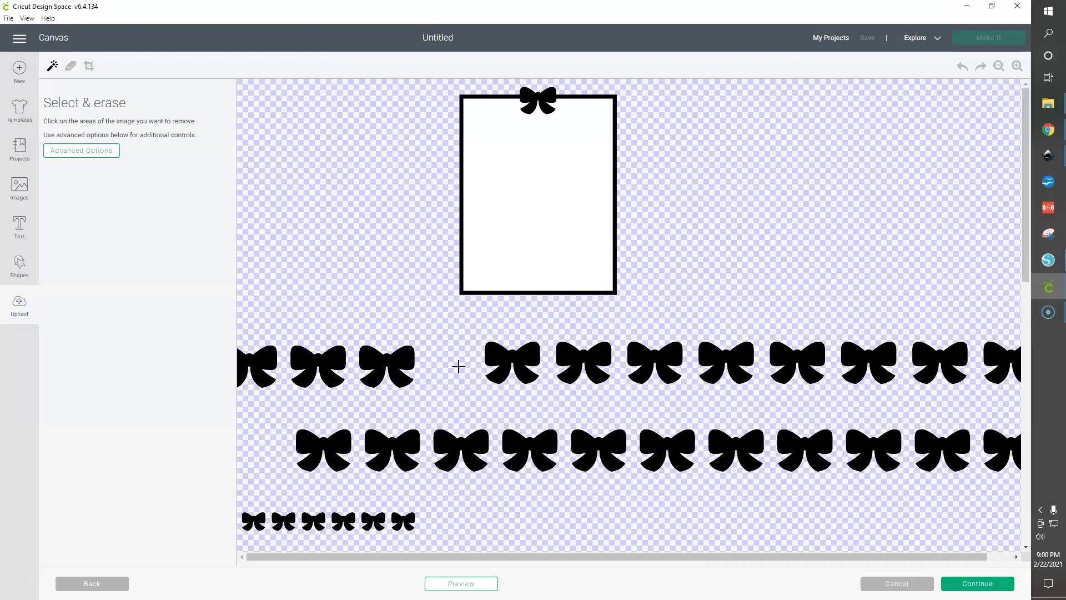
click(961, 66)
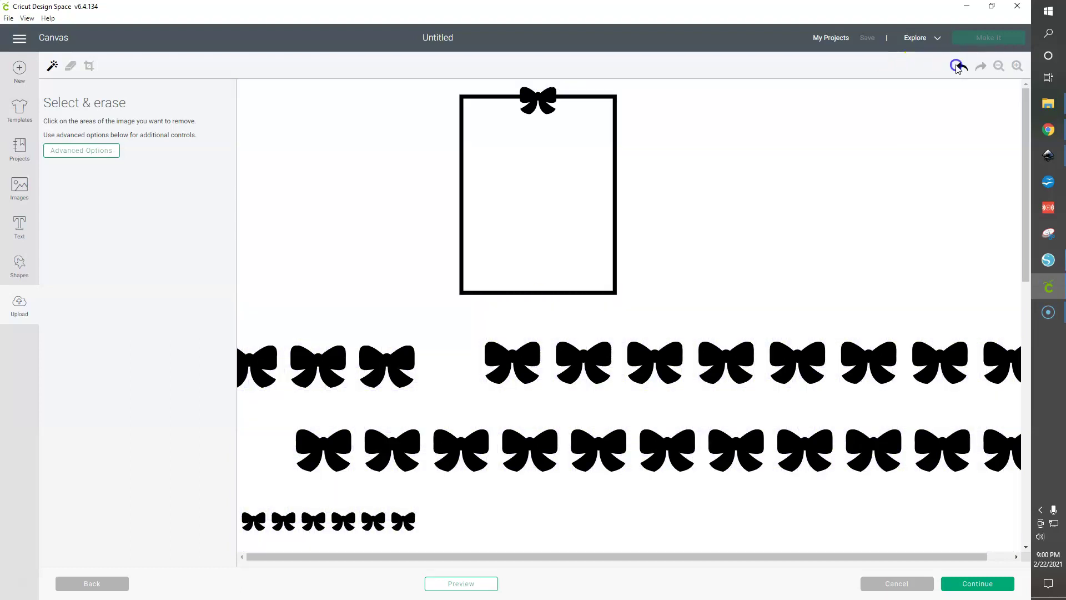
Step: Set the upload type of image 1 to Print Then Cut and upload it
click(971, 591)
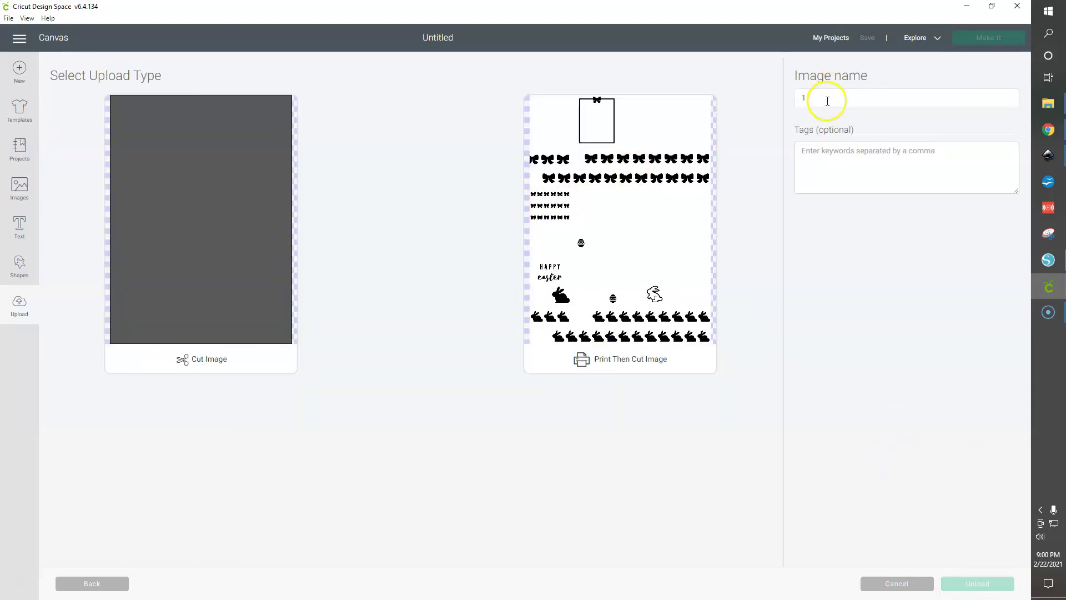
click(642, 172)
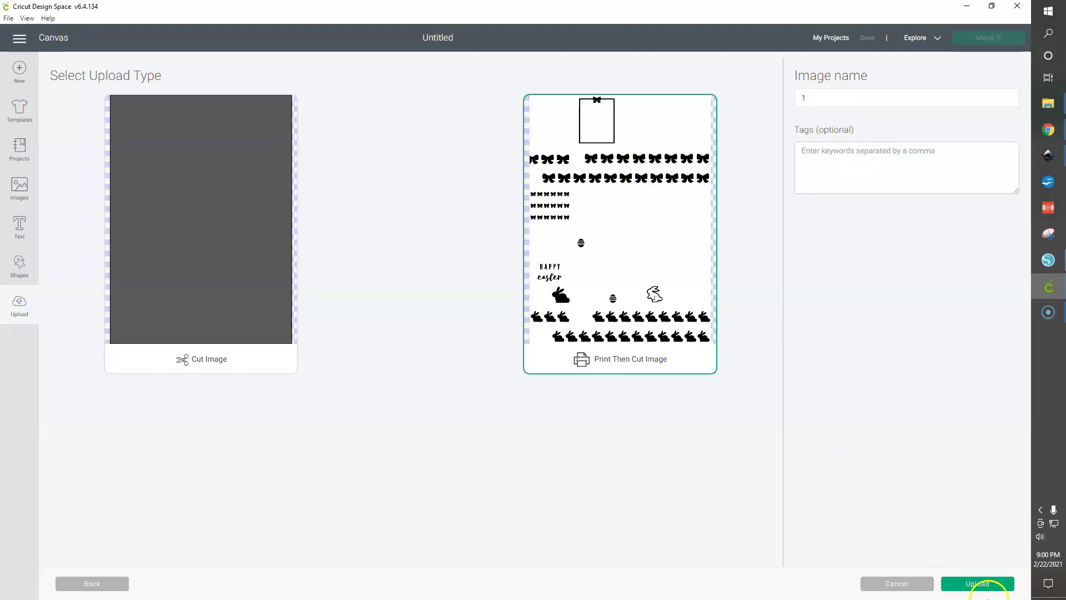
click(980, 582)
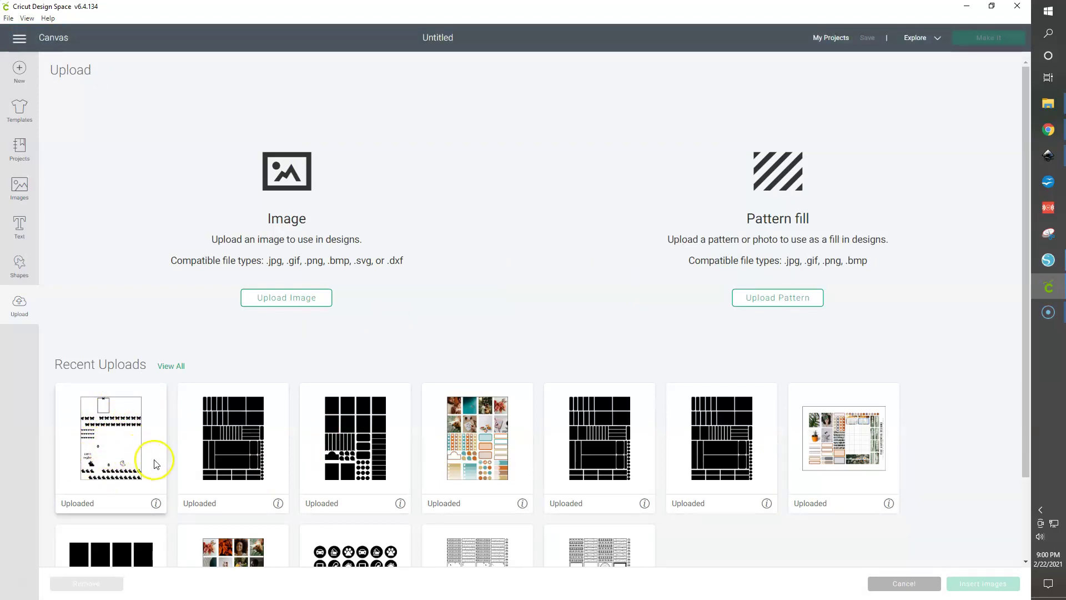
Step: Bring image 2 with the black cut shapes into the image upload and set its image type to Complex
click(280, 300)
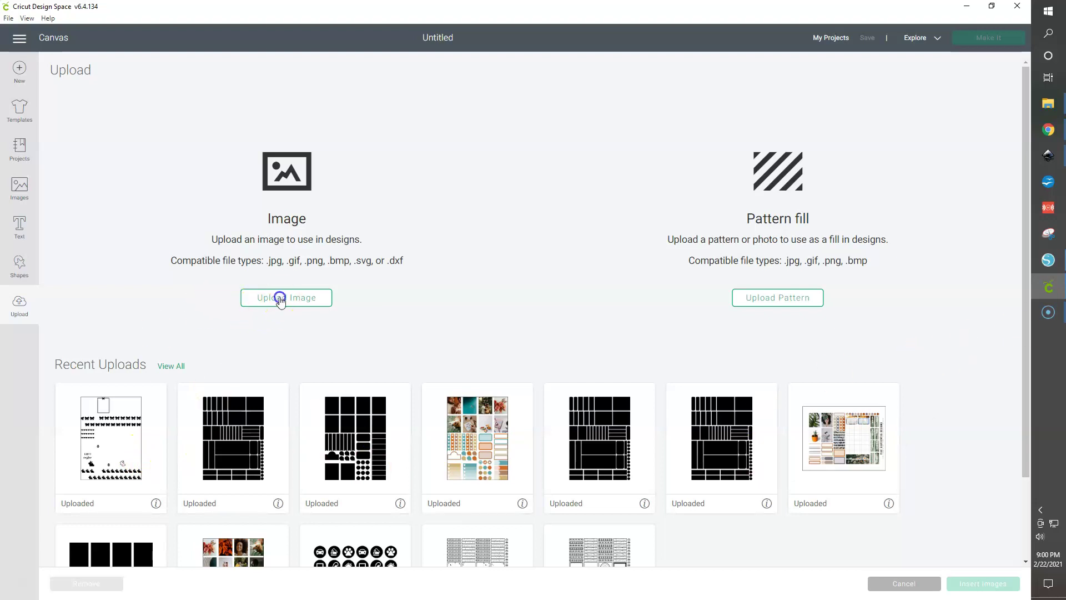
click(1049, 104)
drag(872, 269, 631, 307)
drag(372, 361, 426, 369)
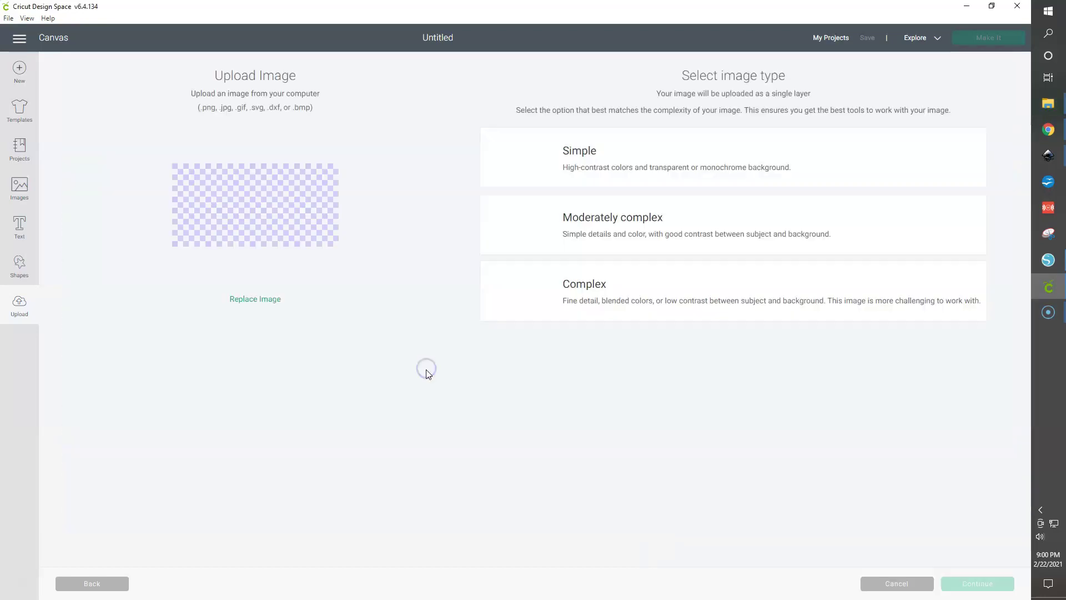
click(605, 291)
click(968, 584)
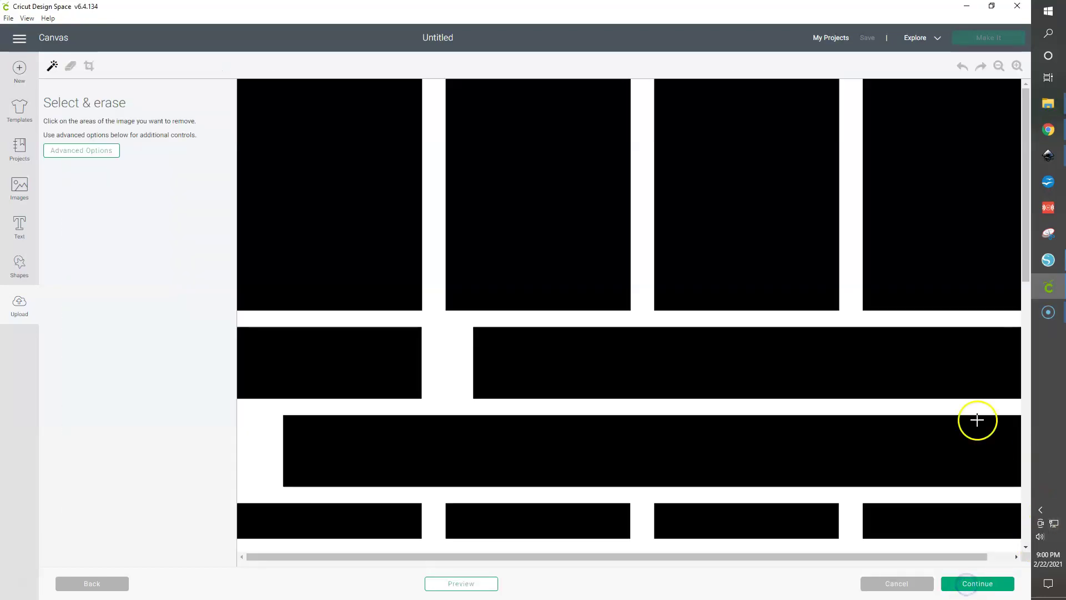
Step: Erase the white background between the black shapes of image 2 and check the whole sheet
click(999, 66)
click(999, 66)
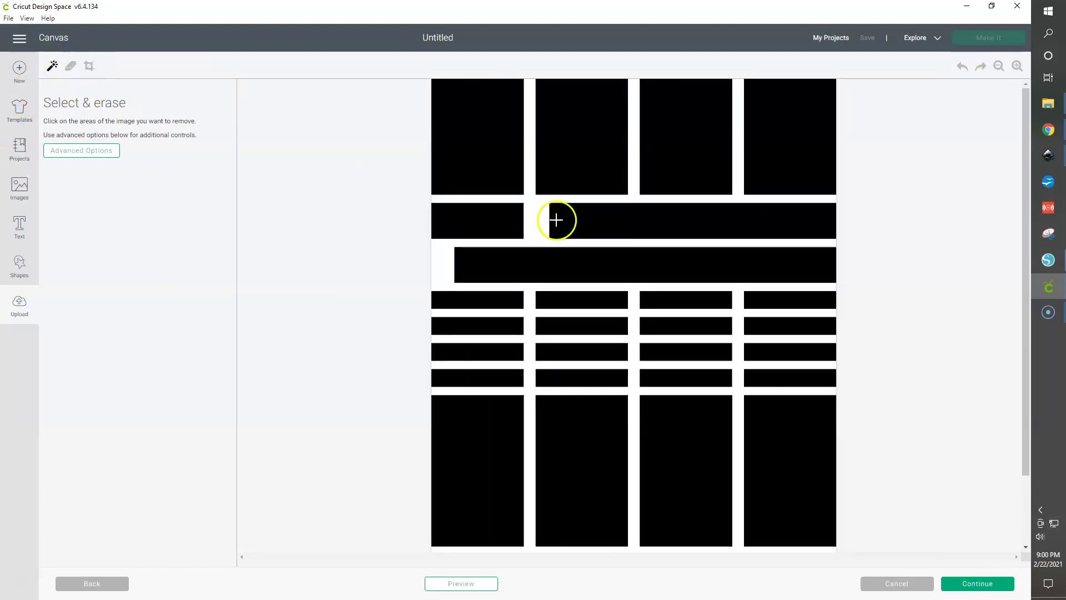
click(535, 223)
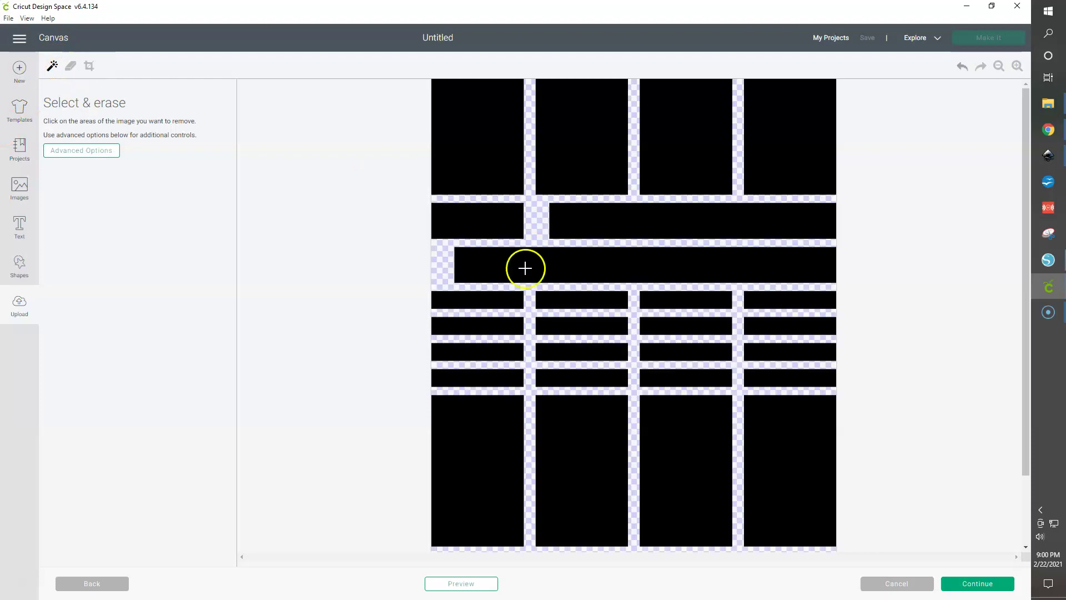
scroll(631, 300, down, 3)
scroll(633, 299, up, 2)
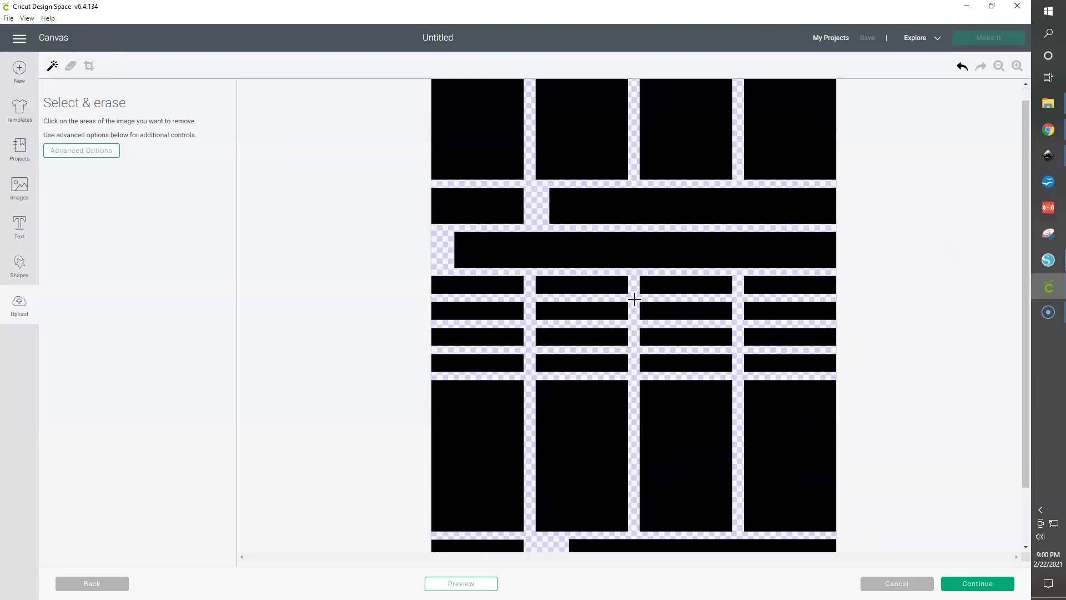
scroll(634, 299, up, 1)
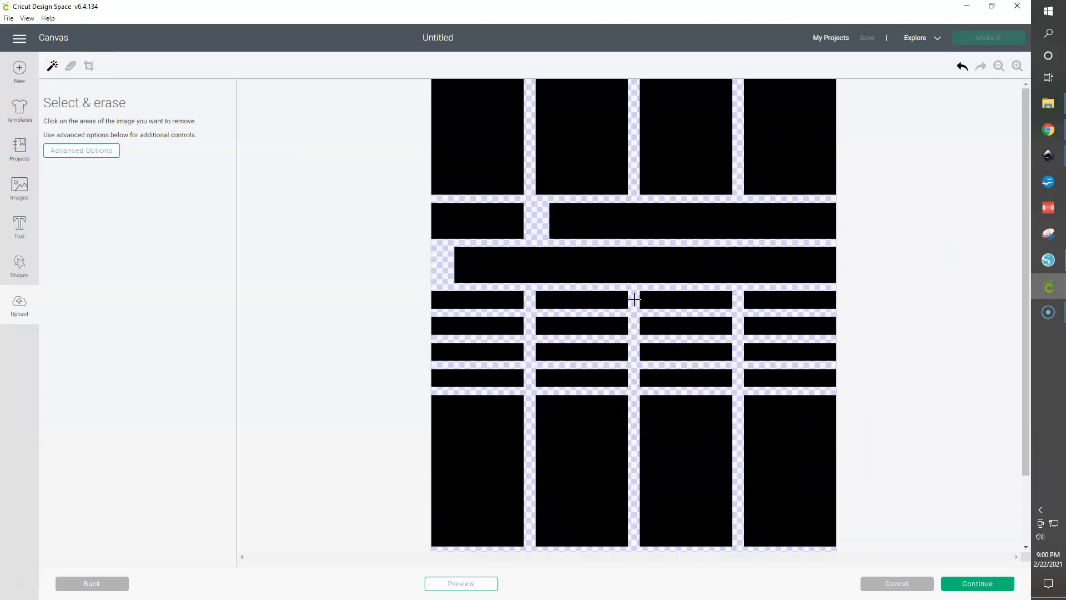
Step: Set the upload type of image 2 to Cut Image and upload it
click(970, 588)
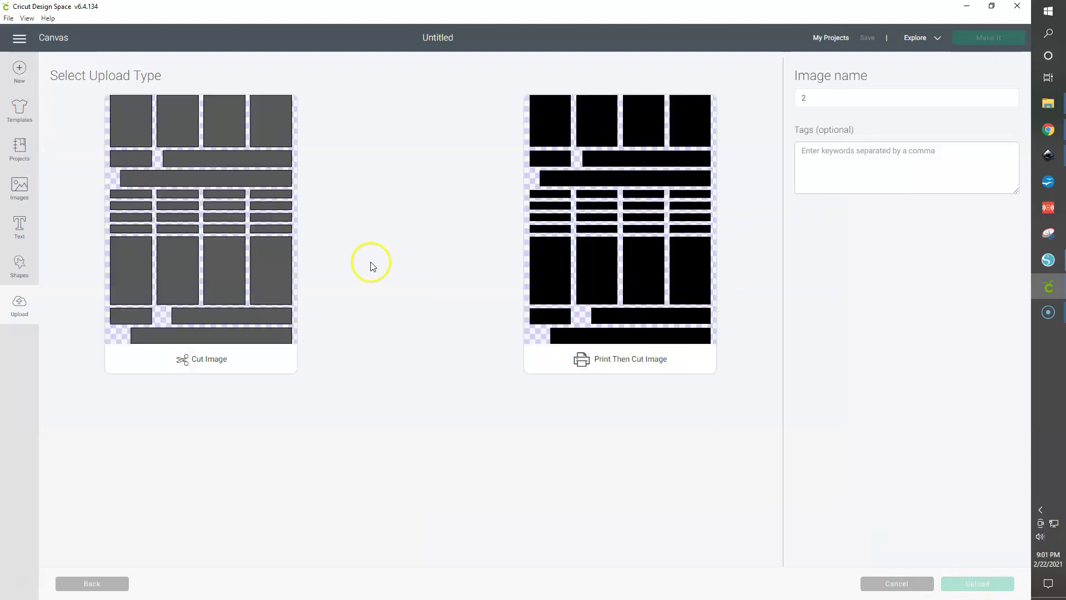
click(219, 275)
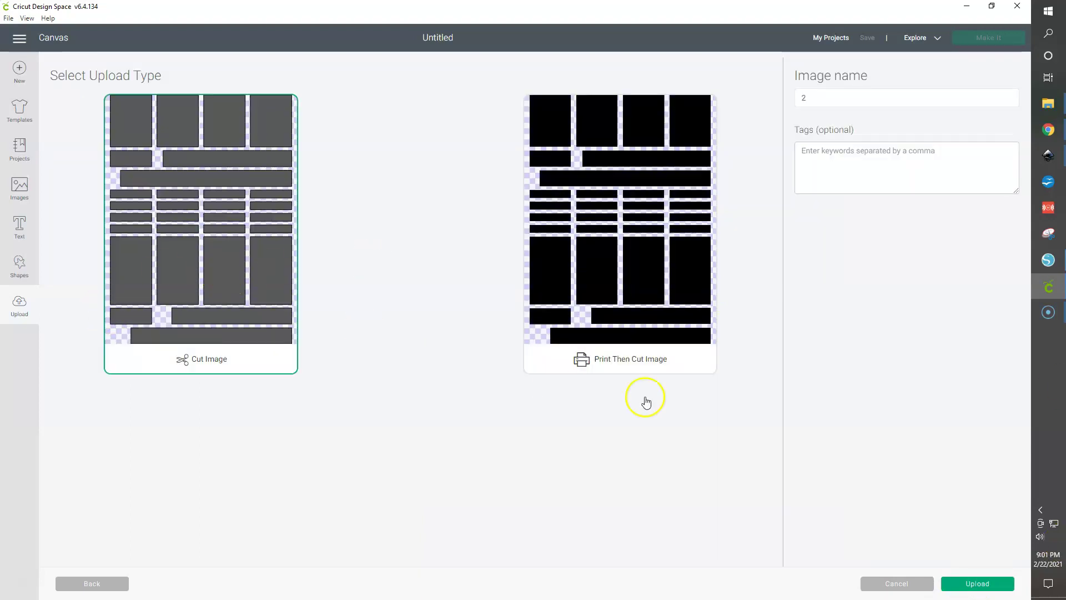
click(979, 582)
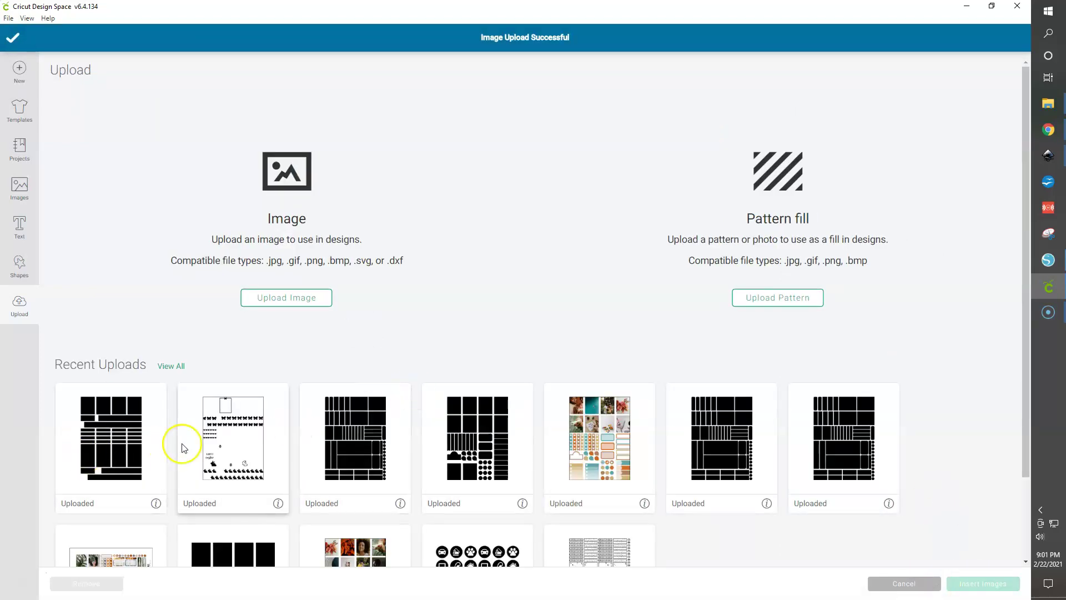
Step: Insert the two newly uploaded images, the black cut shapes and the Easter sticker sheet, onto the canvas
click(124, 449)
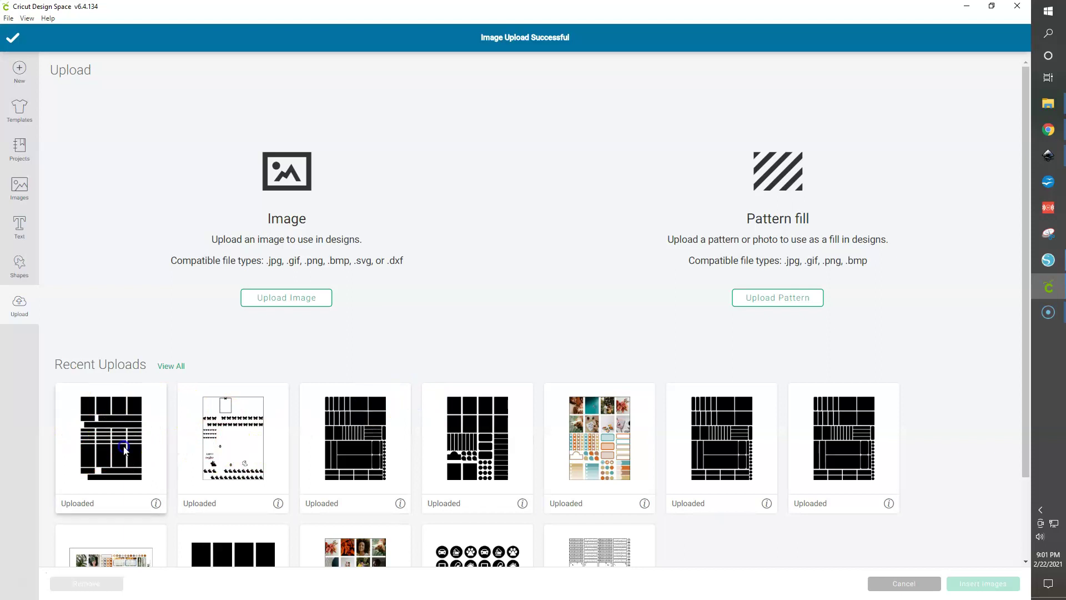
click(226, 440)
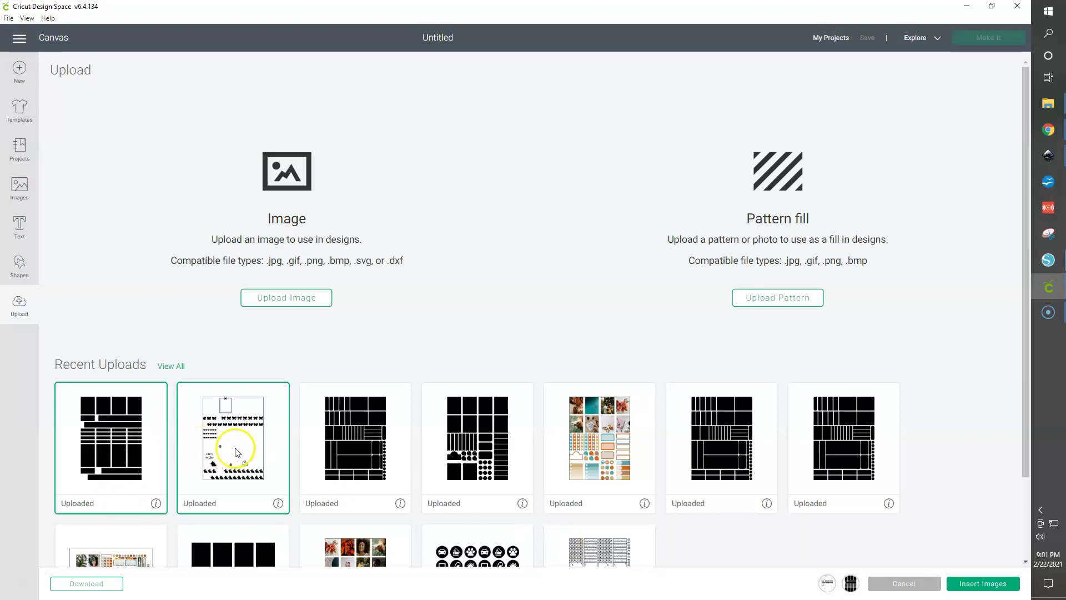
click(983, 584)
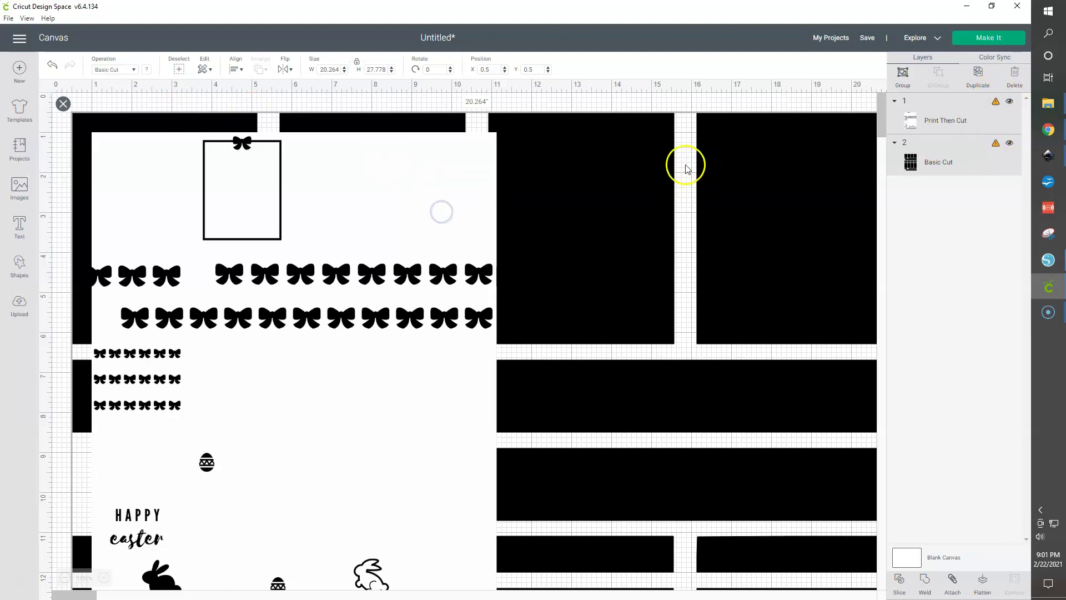
Step: Resize the black cut-shape image to 6.75 in wide and 9.25 in high with its proportions unlocked
click(975, 161)
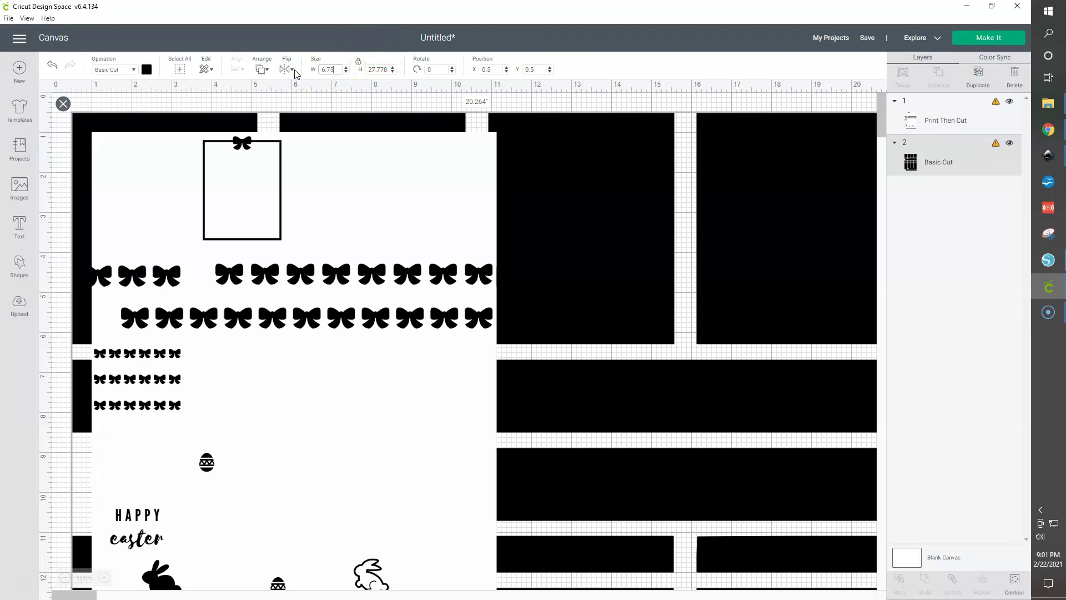
key(Return)
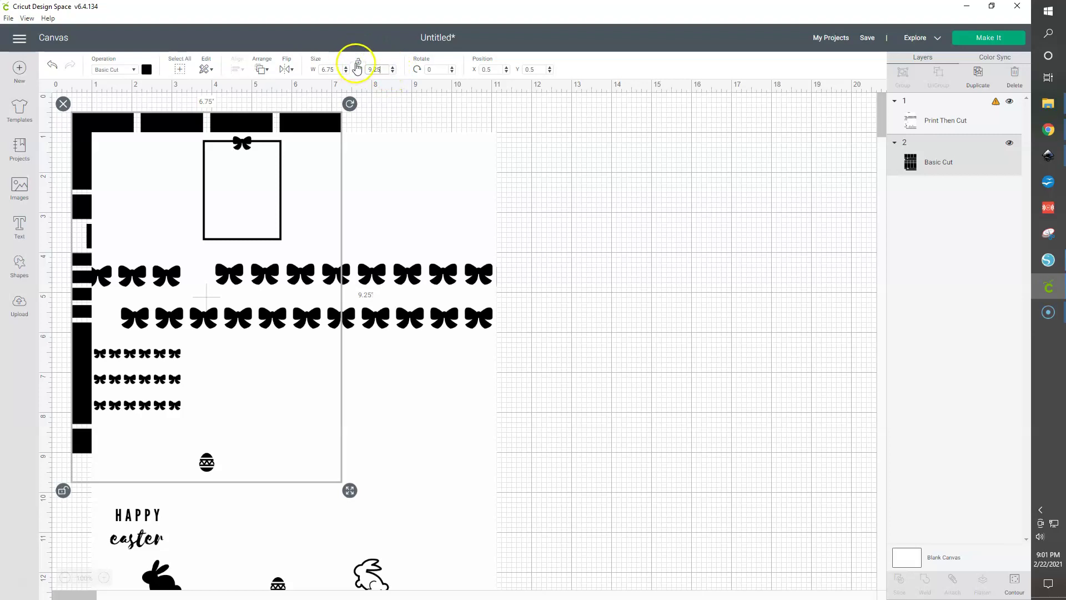
click(412, 224)
Step: Resize the Print Then Cut sticker image to 6.75 in wide and 9.25 in high, unlocking and relocking its proportions
click(899, 123)
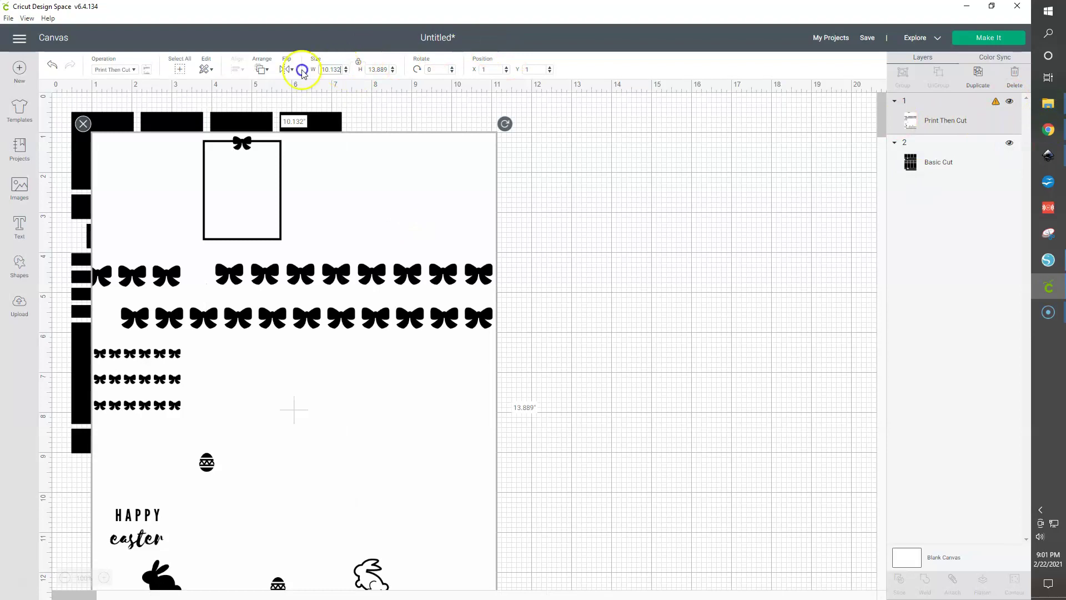
text(6.75)
key(Return)
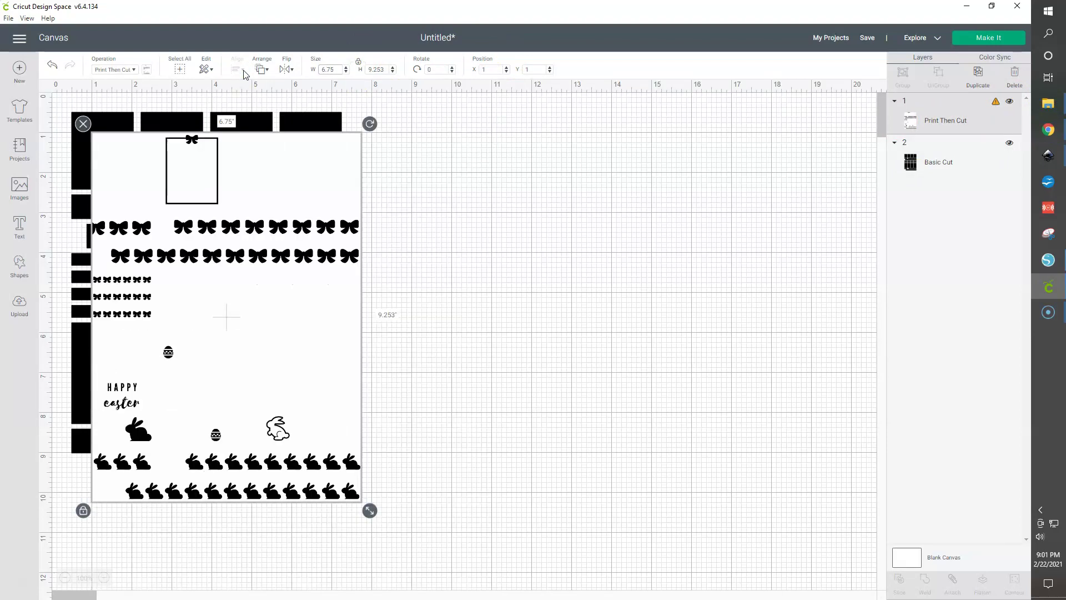
click(358, 61)
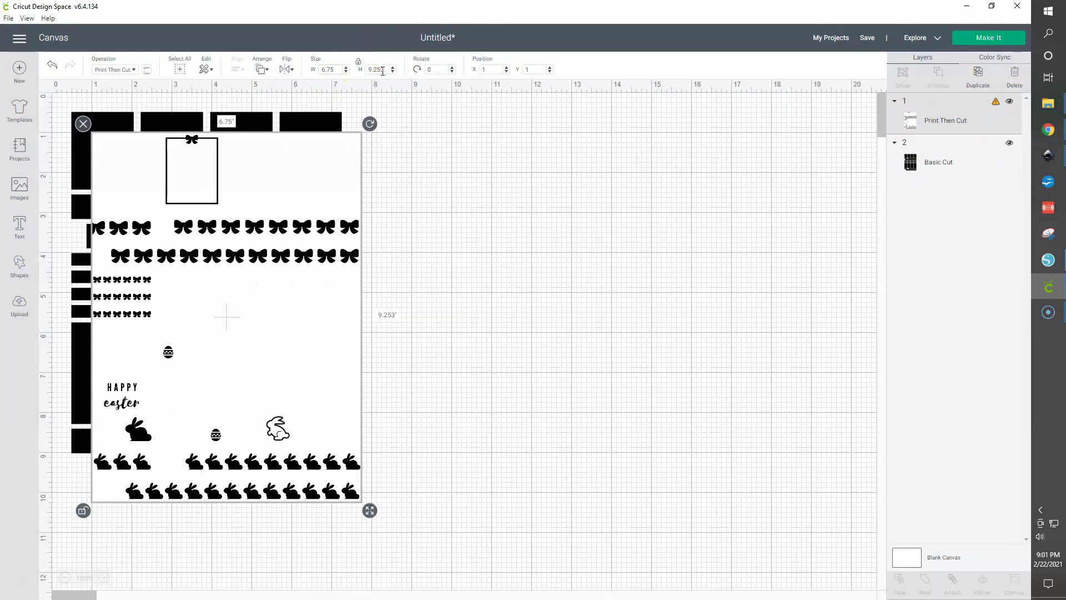
click(359, 64)
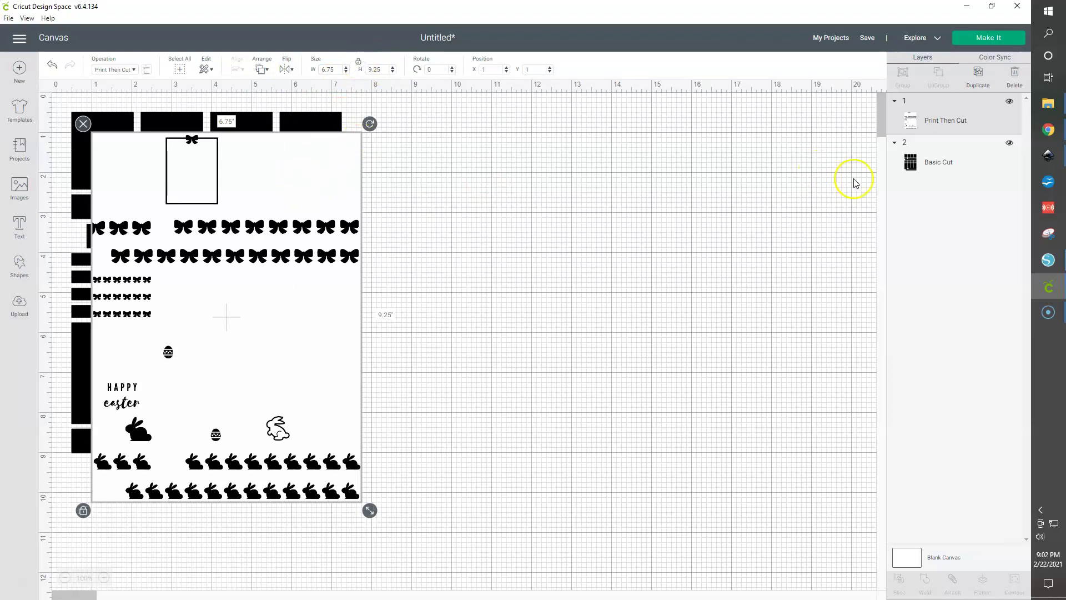
Step: Move the black Basic Cut layer above the Print Then Cut layer
click(911, 162)
drag(928, 127, 929, 111)
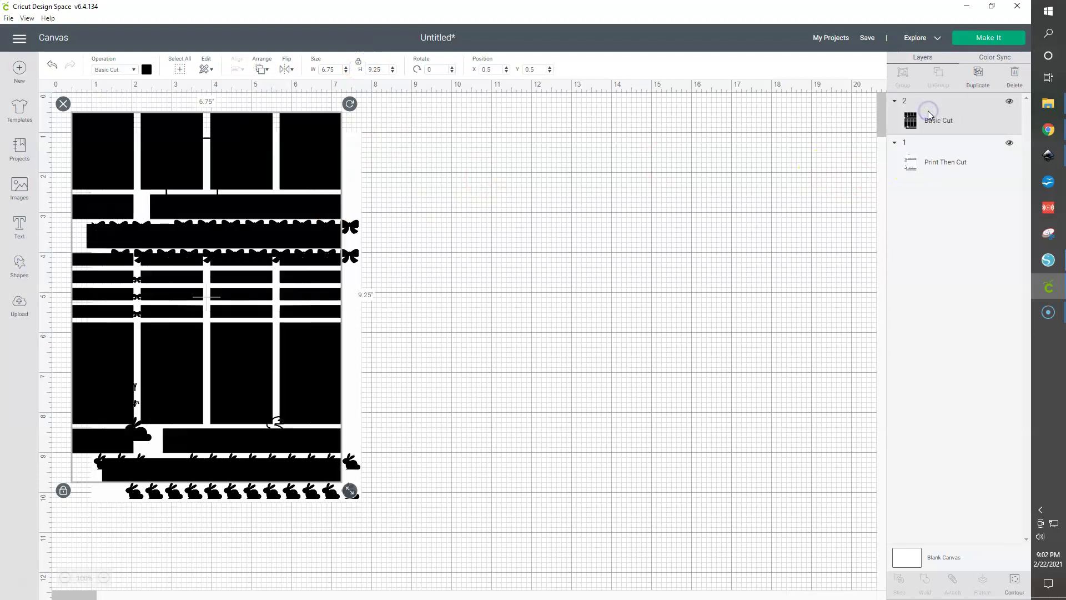
Step: Add a square, place it beside the sticker sheet on empty canvas, and enlarge it to about 9.07 in
click(20, 267)
click(64, 189)
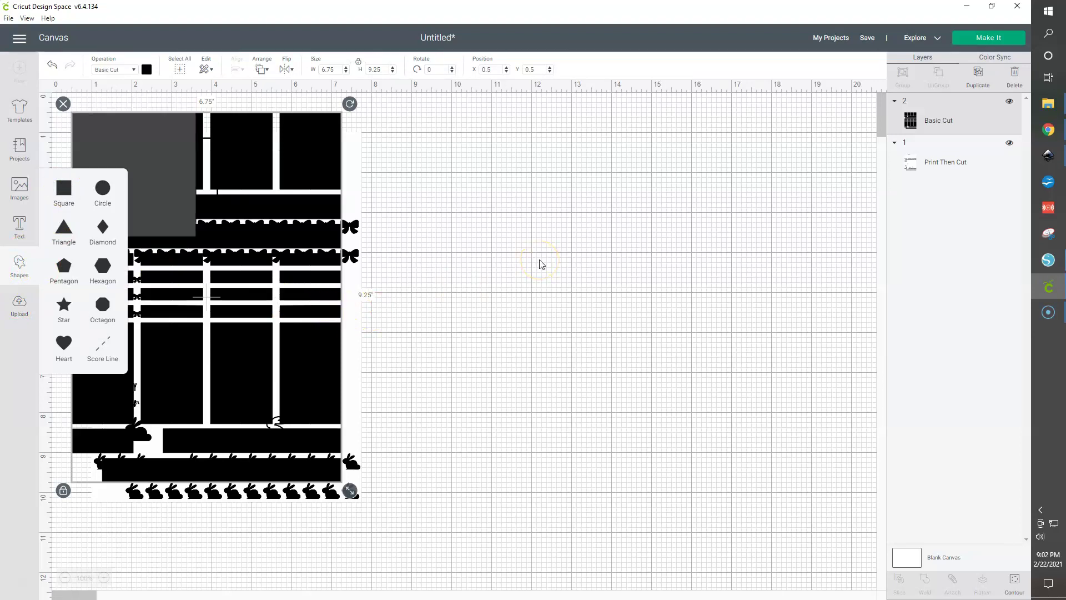
drag(157, 171, 503, 191)
drag(548, 265, 724, 501)
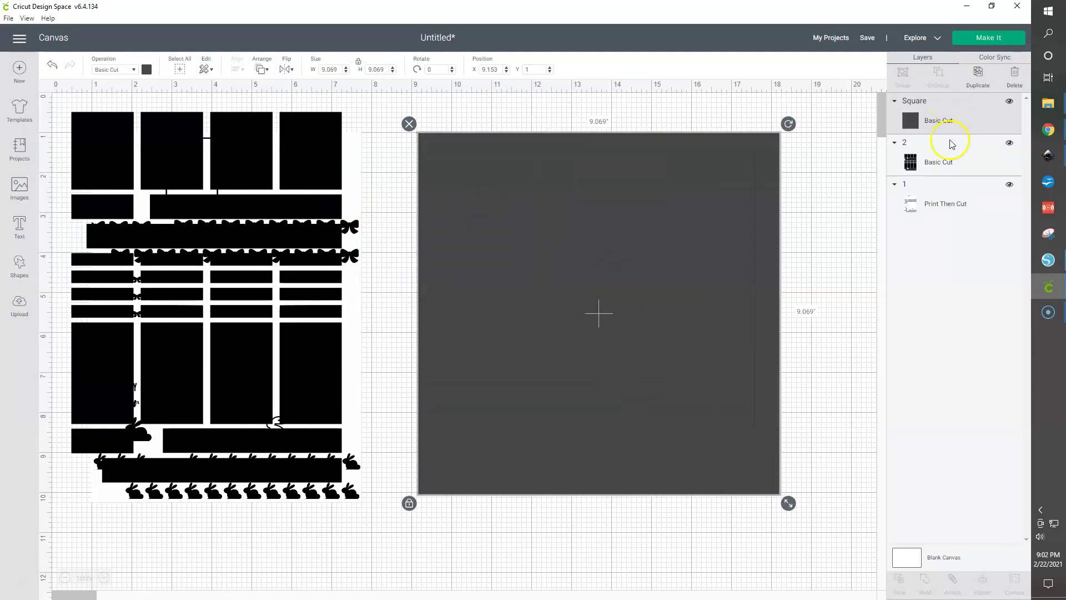
Step: Select the black cut shapes and the Print Then Cut sticker image together, leaving out the square
click(938, 162)
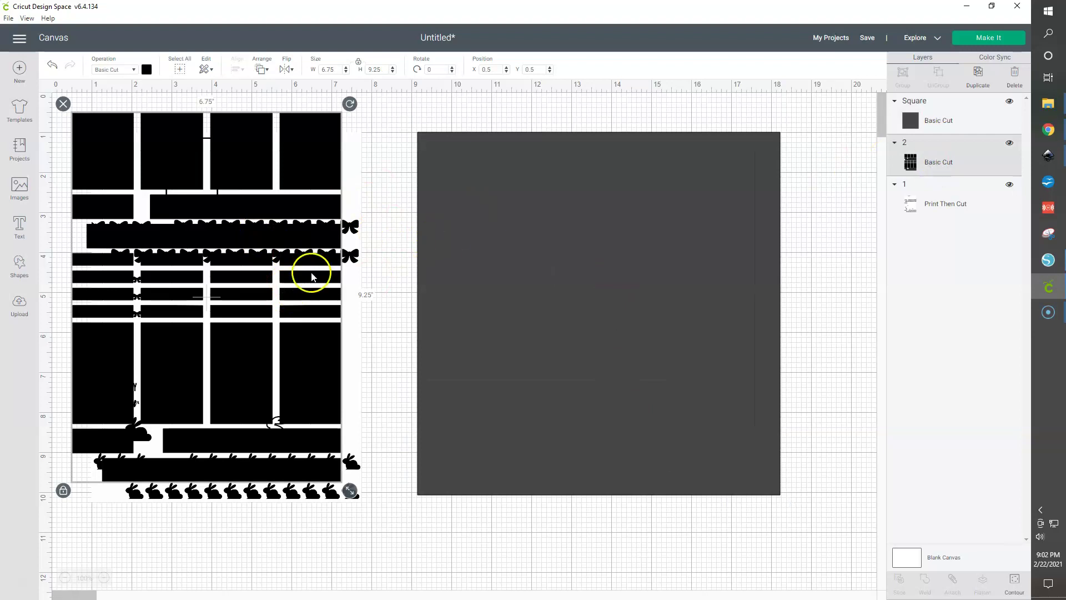
shift+click(284, 299)
click(329, 550)
drag(340, 560, 252, 303)
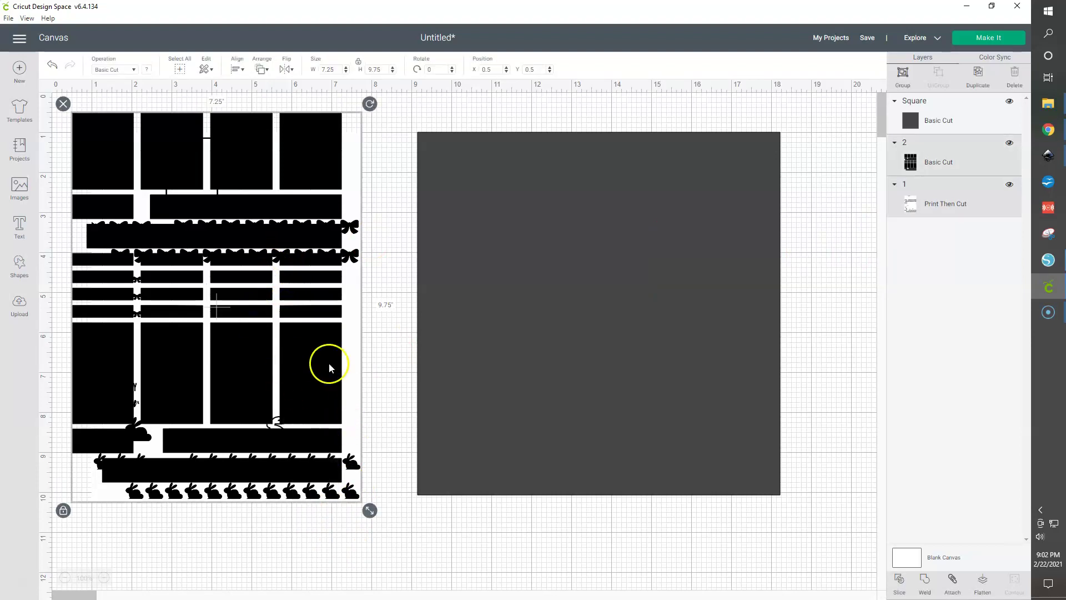